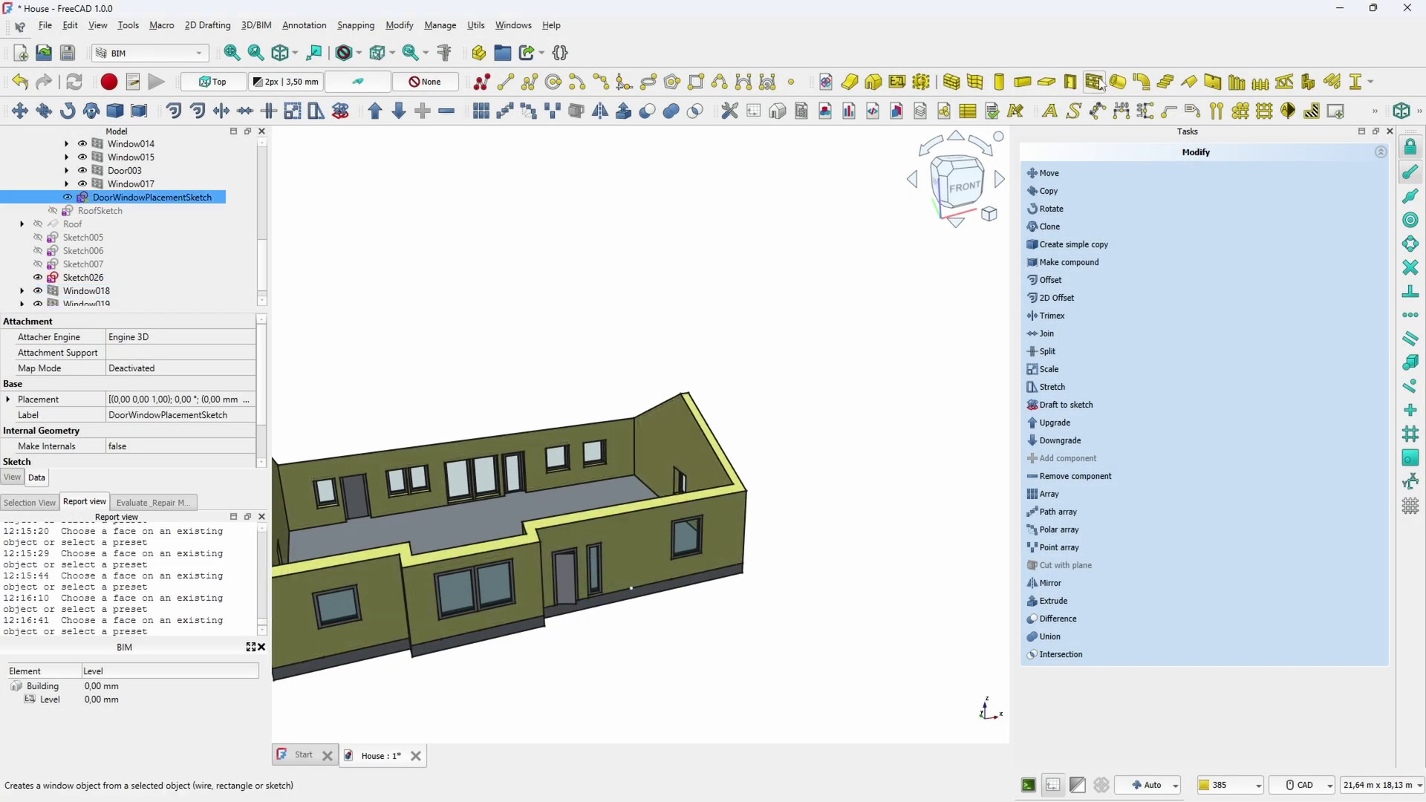
Add a small window to the house's front wall, between the narrow window beside the entrance door and the rightmost window
{"action": "left_click", "coordinate": [1094, 82]}
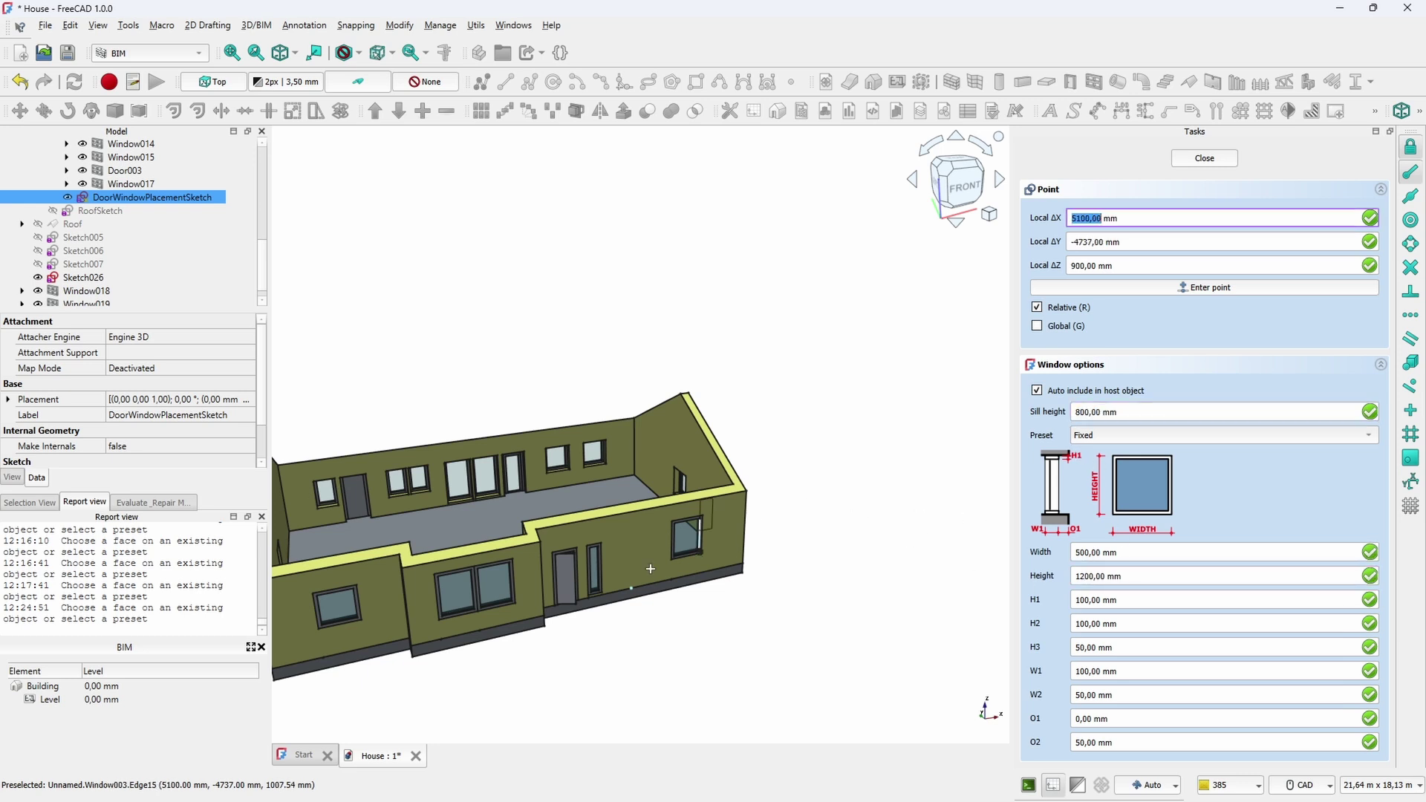
{"action": "key", "text": "Return"}
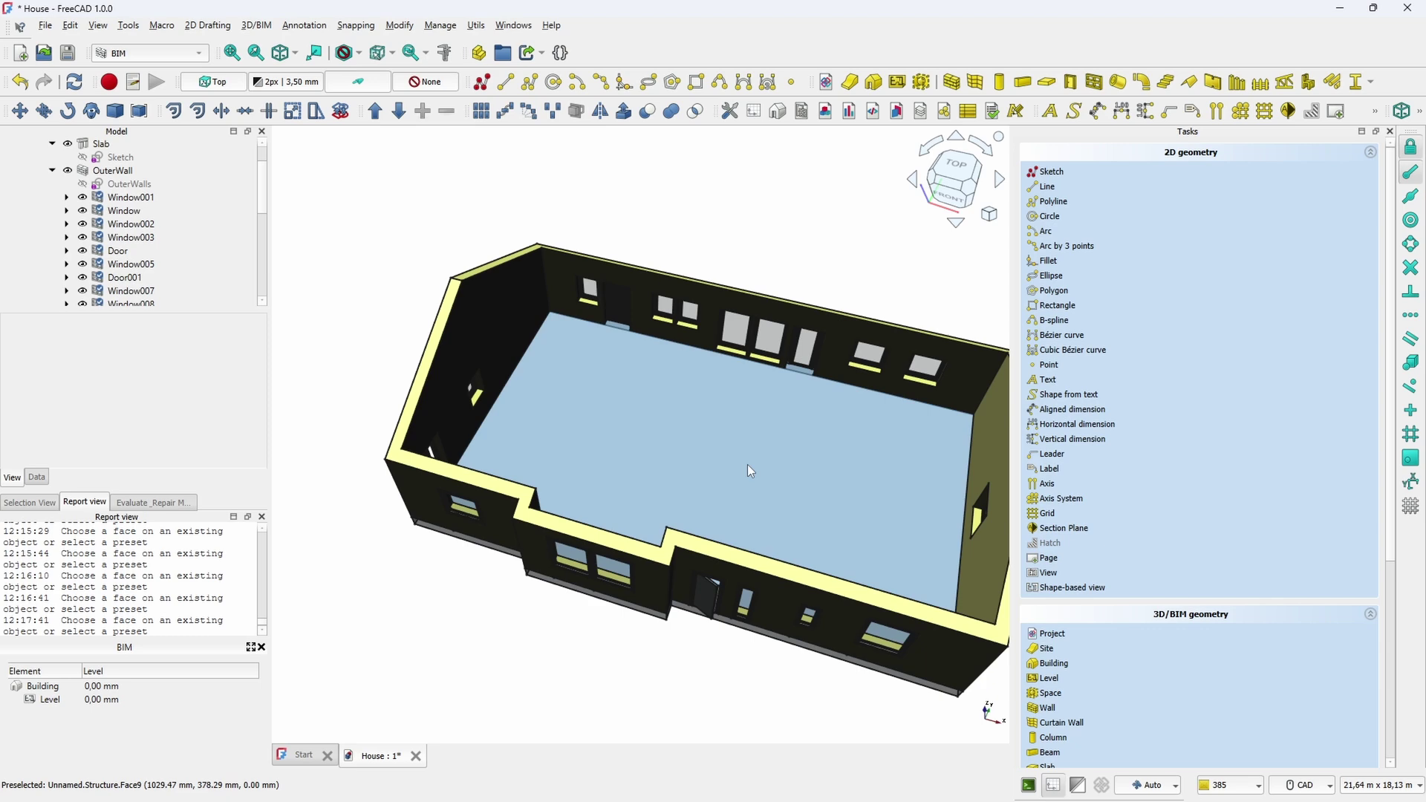
Hide the OuterWall object together with its windows and doors
{"action": "middle_click_drag", "start_coordinate": [747, 464], "coordinate": [695, 443]}
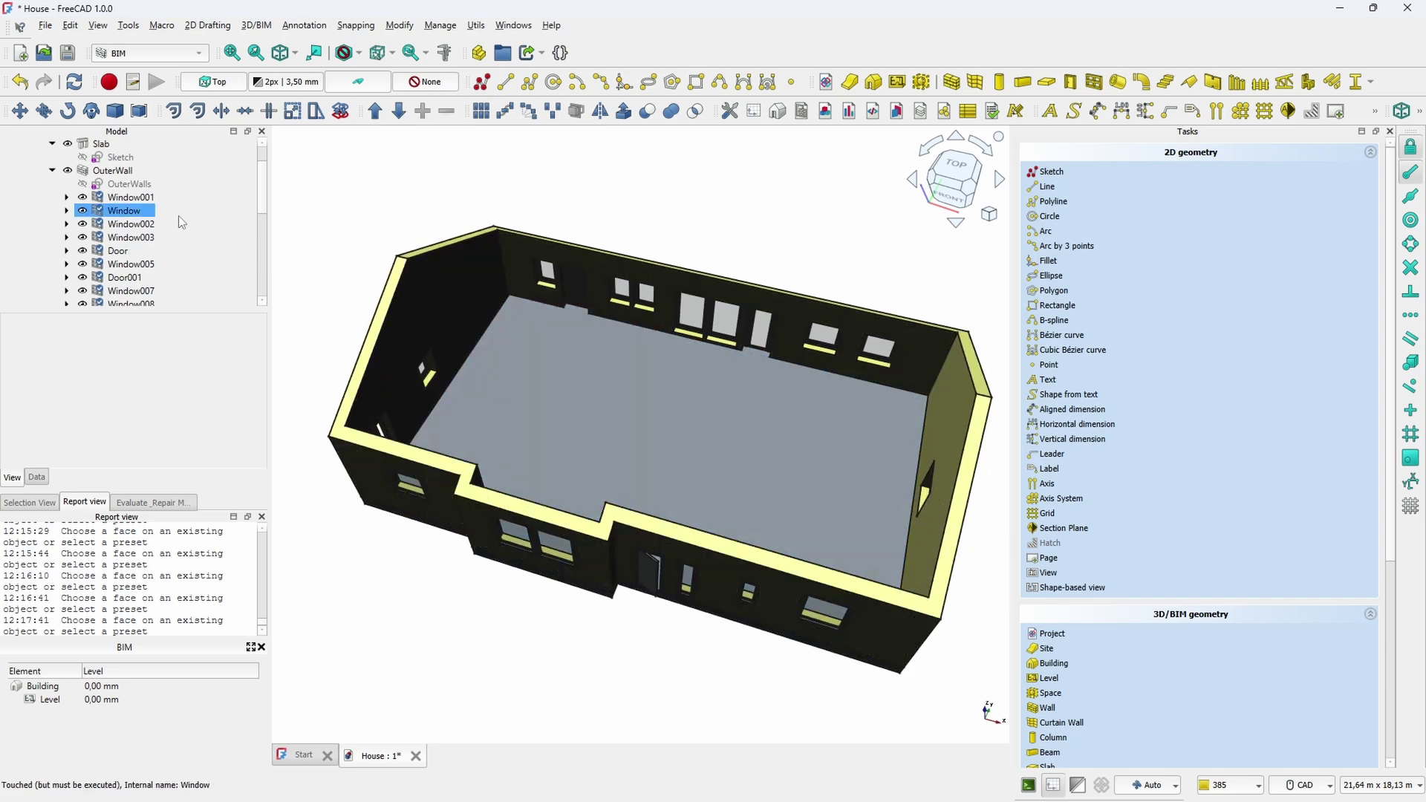
{"action": "left_click", "coordinate": [133, 173]}
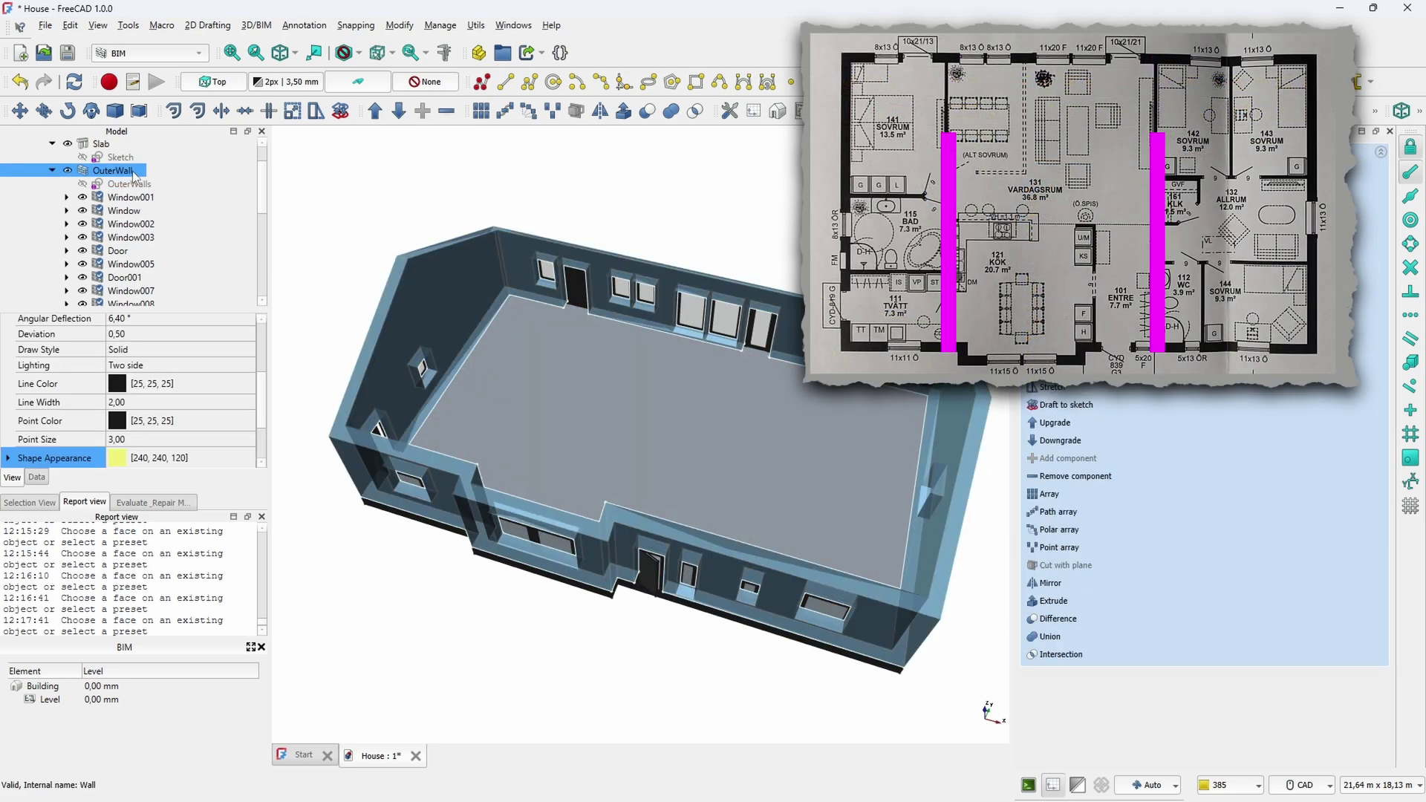
{"action": "key", "text": "space"}
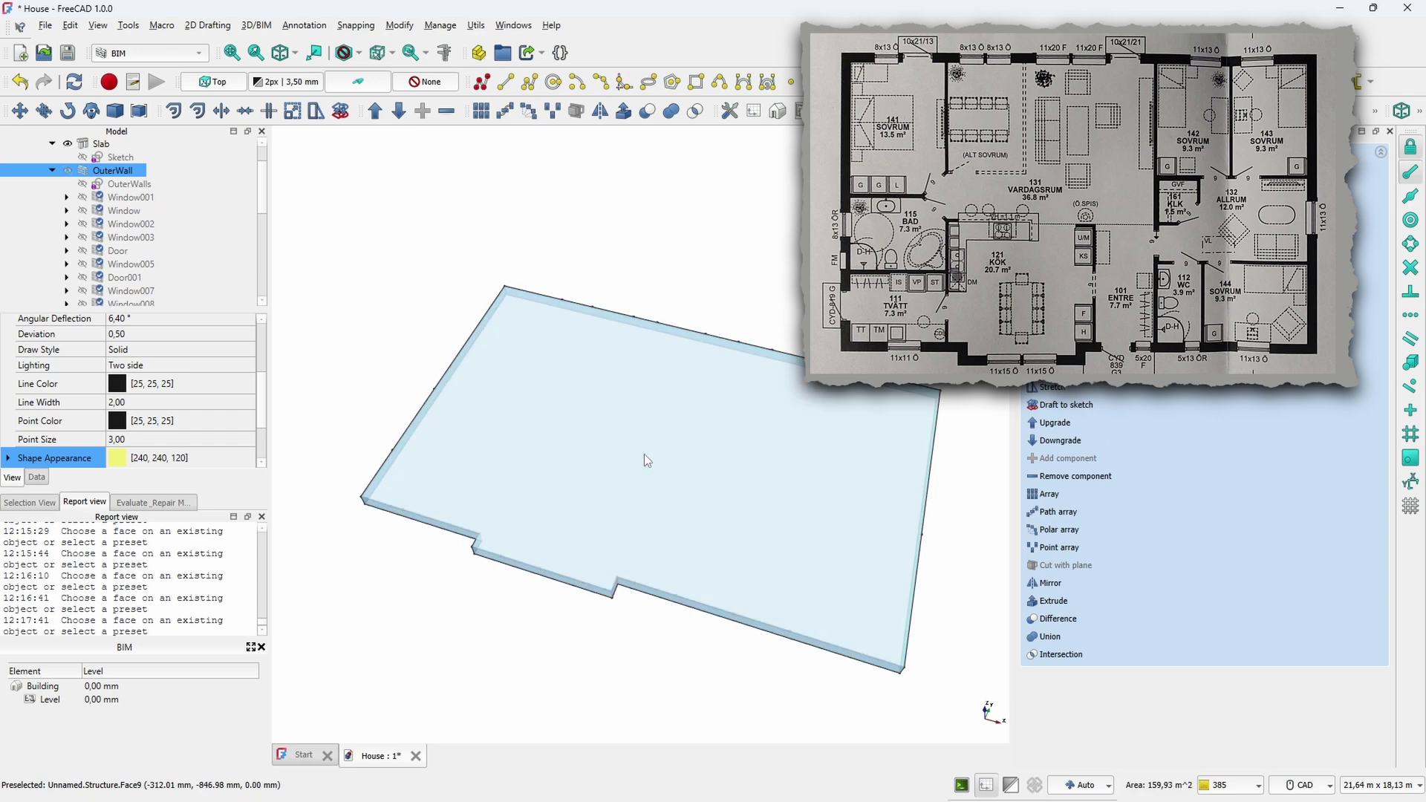
Create a new sketch on the slab's top face, reference the slab's edges, and hide DoorWindowPlacementSketch
{"action": "left_click", "coordinate": [555, 453]}
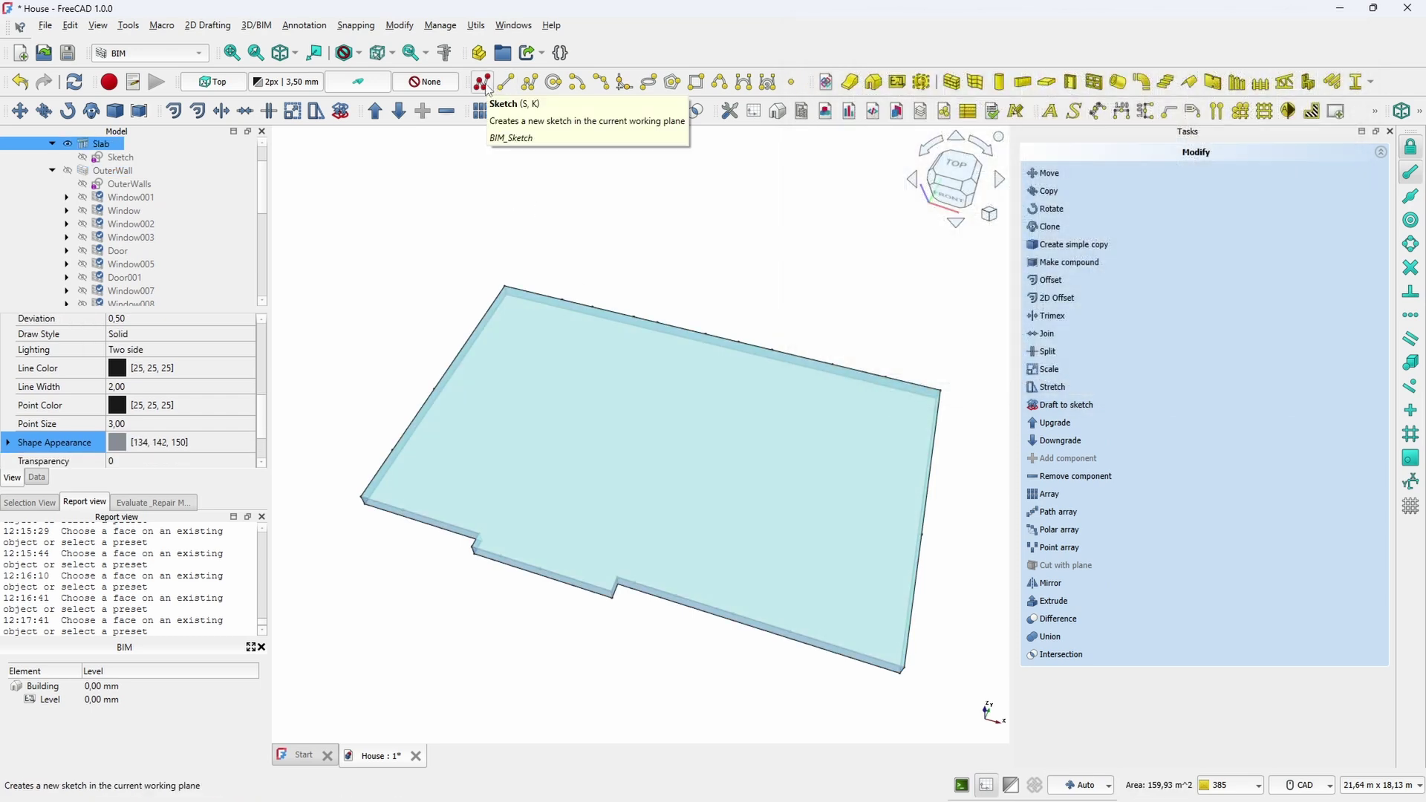
{"action": "left_click", "coordinate": [485, 85]}
{"action": "scroll", "coordinate": [223, 245], "scroll_direction": "down", "scroll_amount": 2}
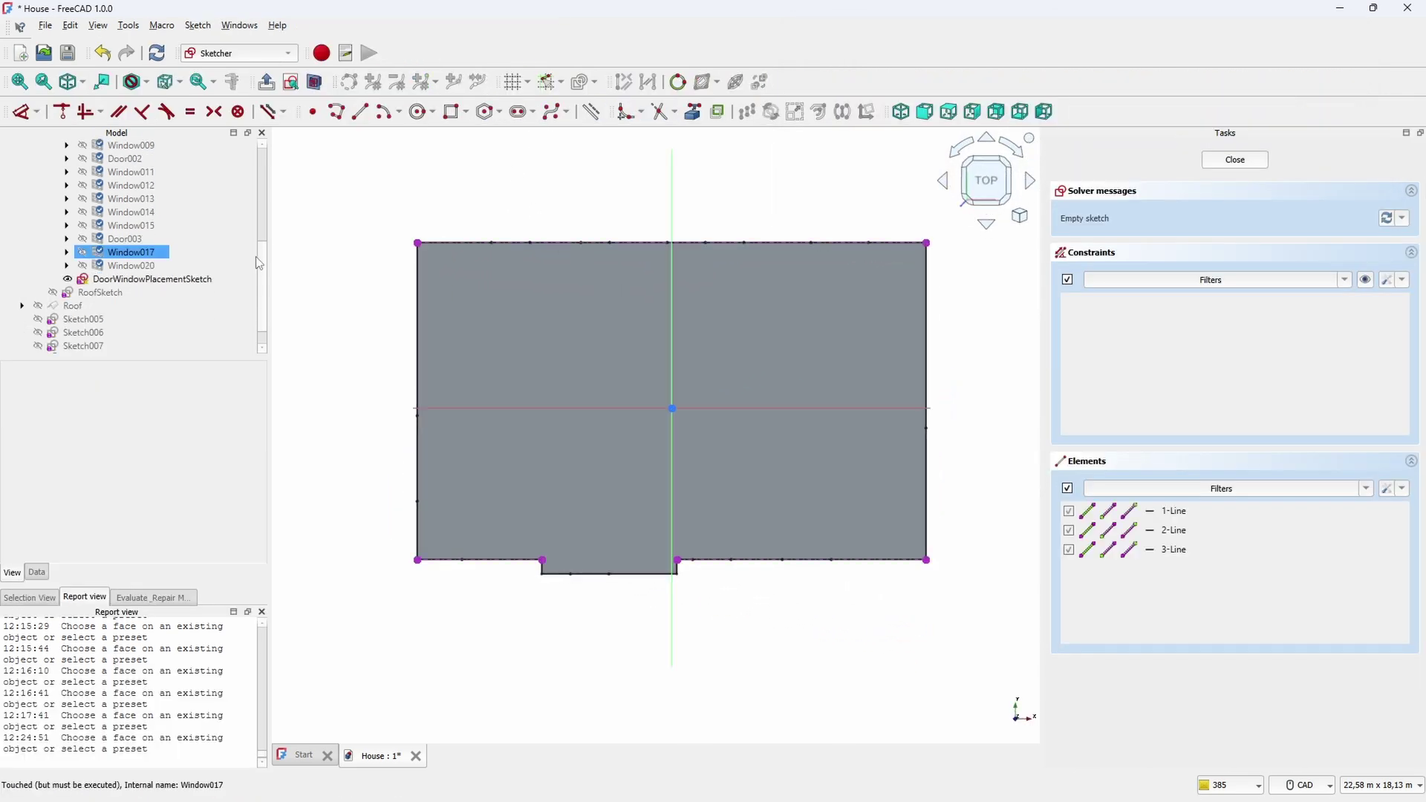
{"action": "left_click", "coordinate": [197, 280]}
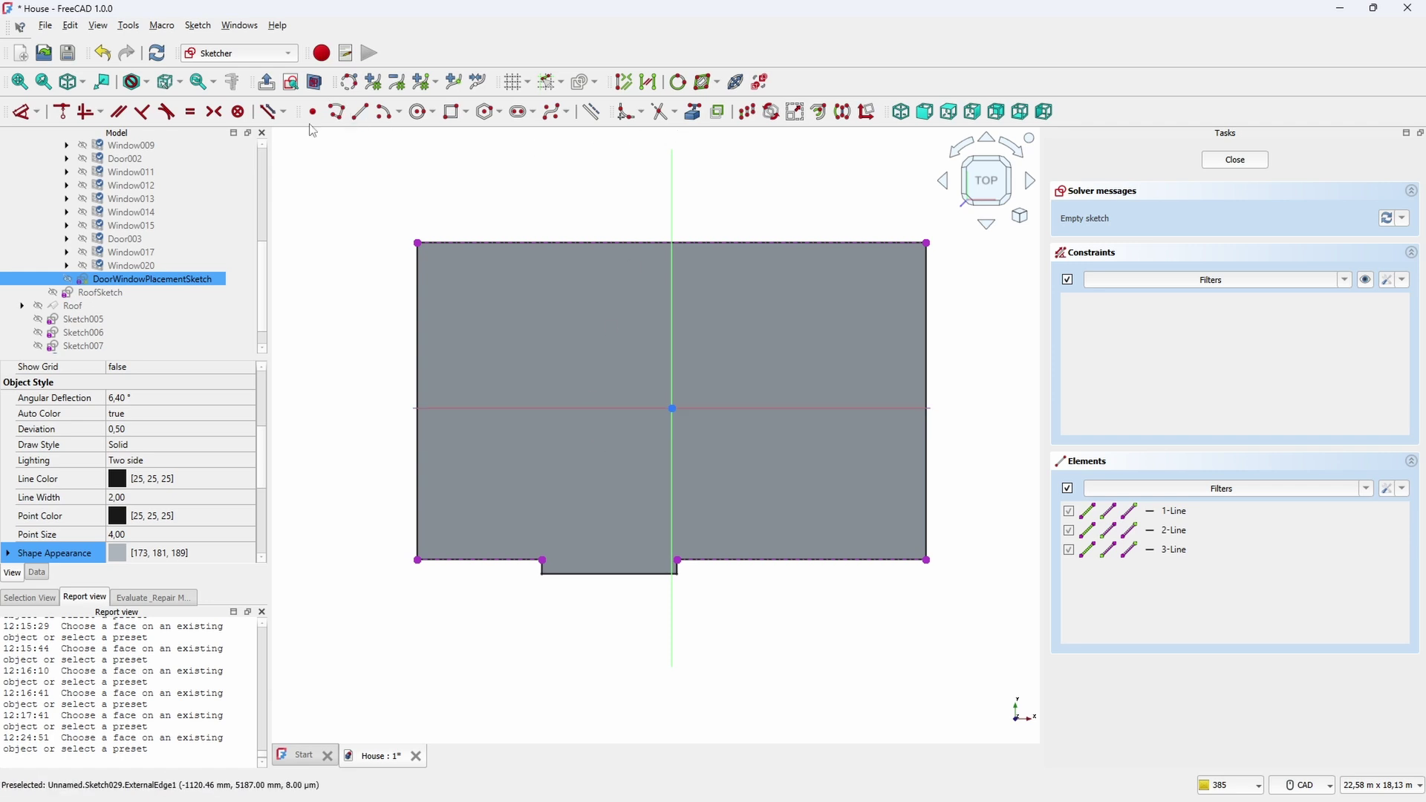
Draw two vertical lines across the slab from its rear edge to its front edge, one on each side of the center
{"action": "left_click", "coordinate": [357, 114]}
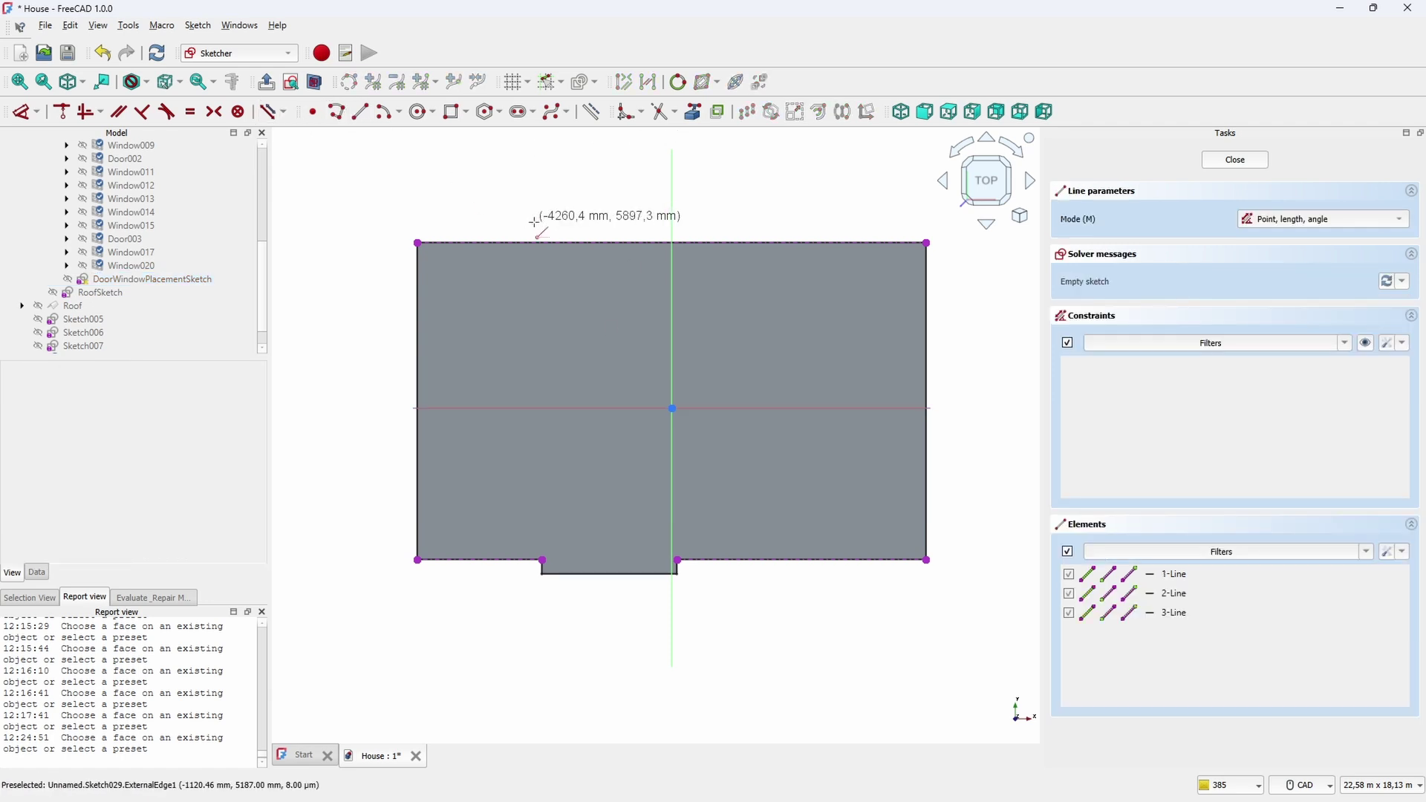
{"action": "left_click", "coordinate": [526, 242]}
{"action": "left_click", "coordinate": [527, 560]}
{"action": "left_click", "coordinate": [767, 243]}
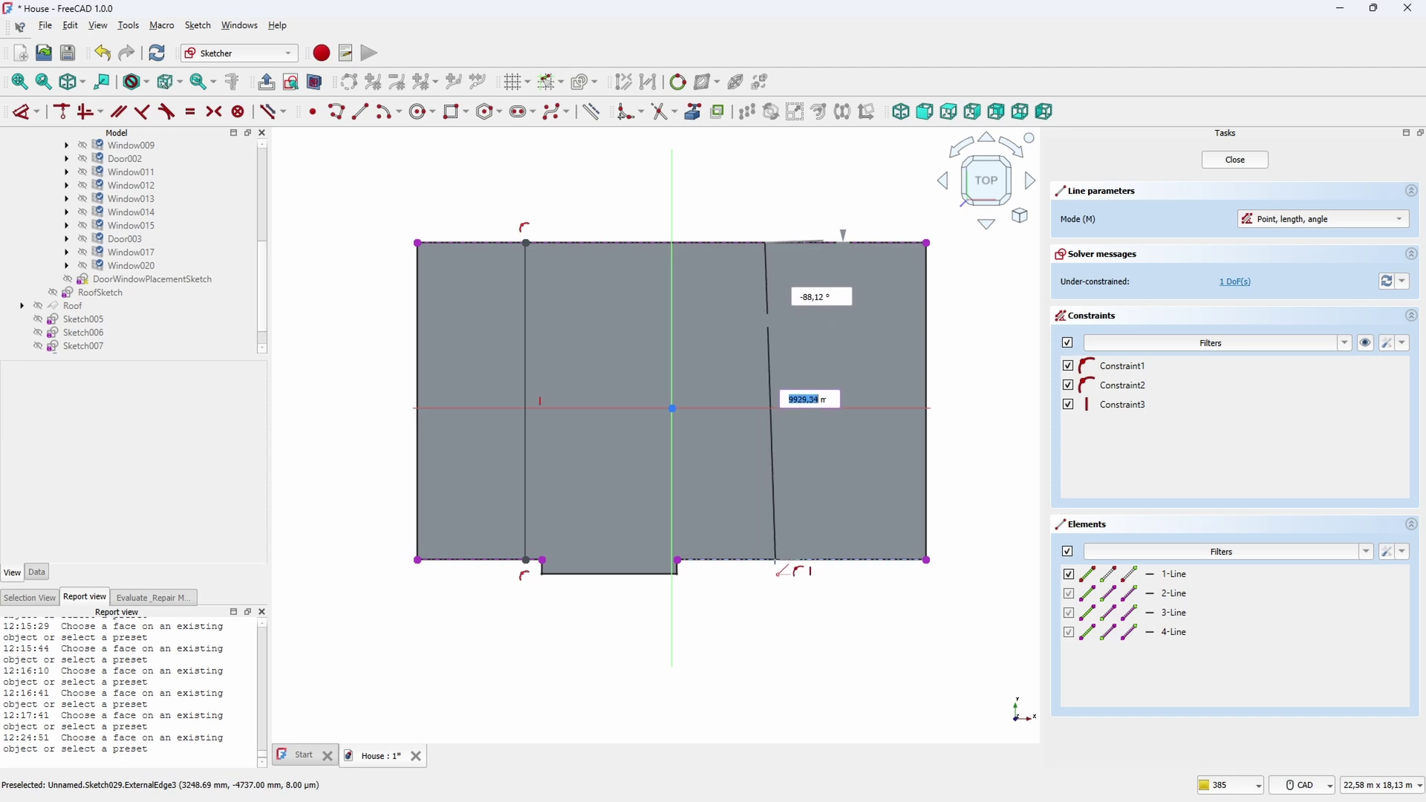
{"action": "left_click", "coordinate": [768, 560]}
{"action": "right_click", "coordinate": [767, 609]}
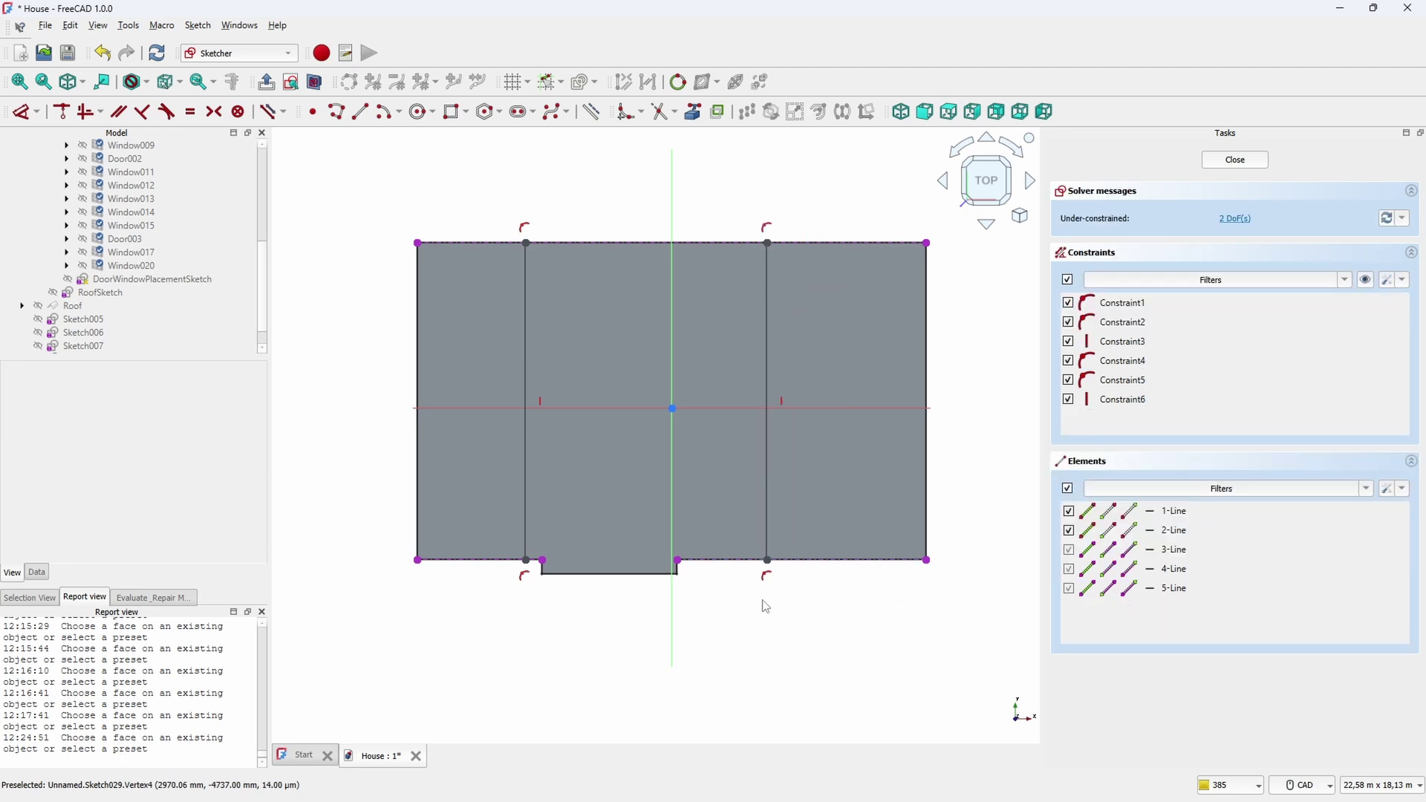
Dimension the left line 3400 mm from the slab's left corner and the right line 5300 mm from its right corner
{"action": "left_click", "coordinate": [847, 656]}
{"action": "type", "text": "5300"}
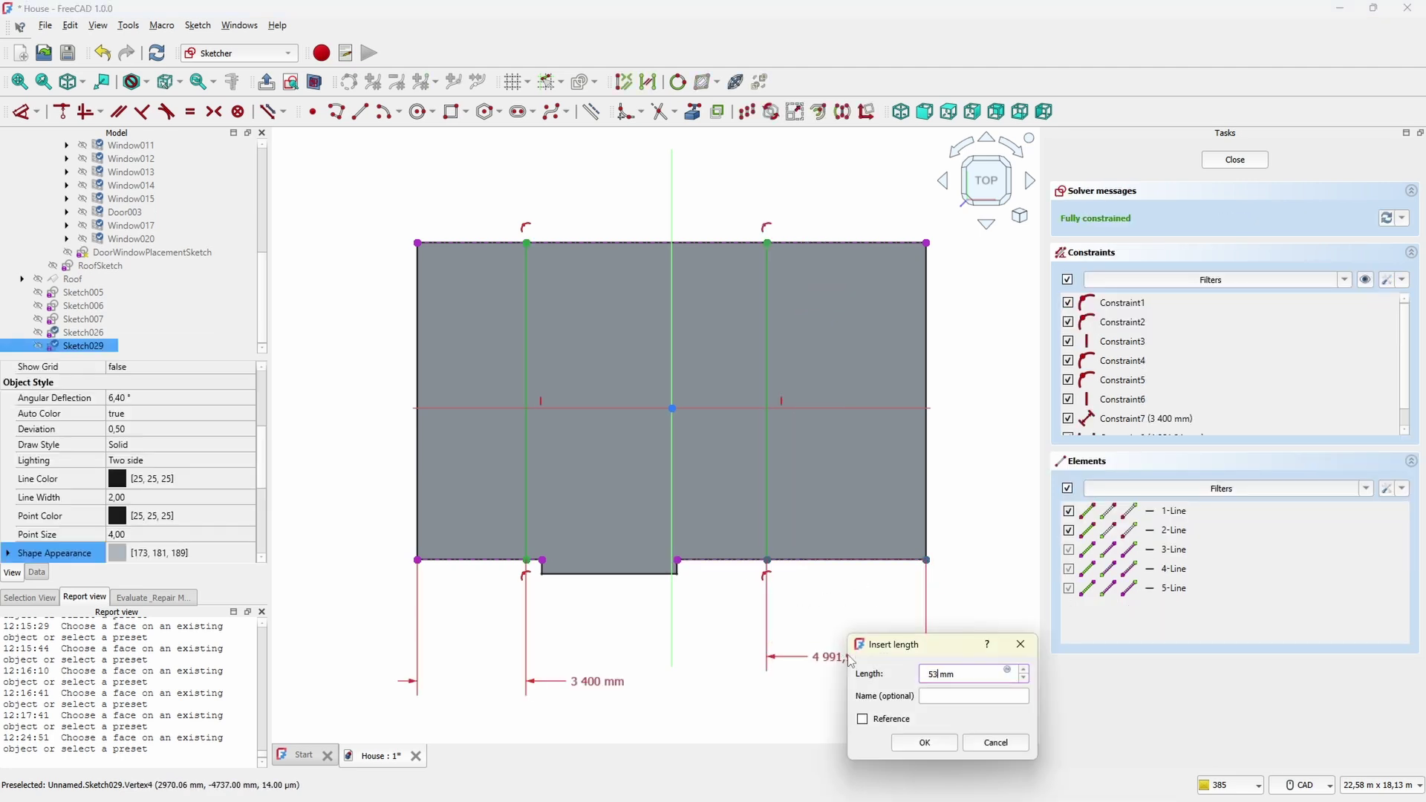
{"action": "key", "text": "Return"}
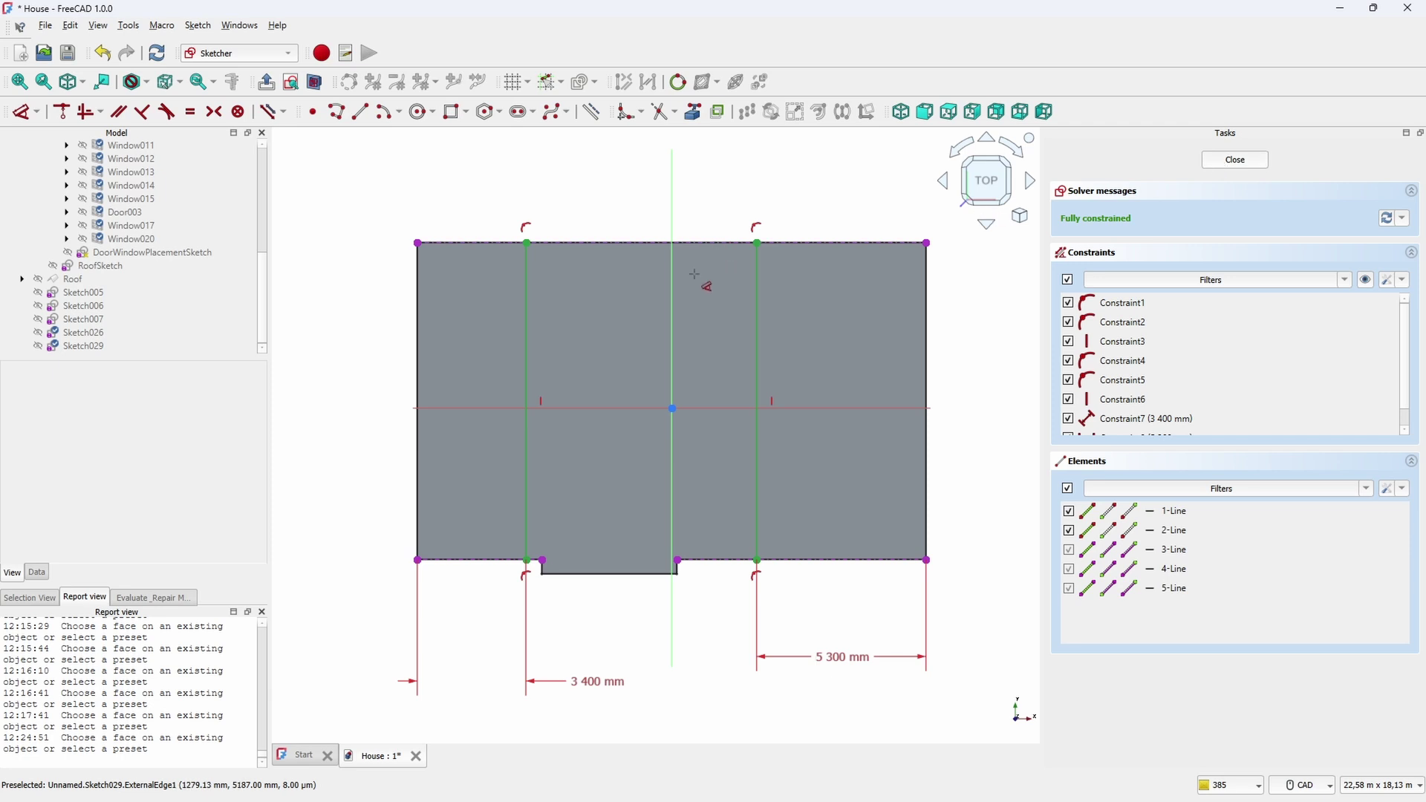
Convert both vertical lines to construction geometry
{"action": "left_click", "coordinate": [757, 268]}
{"action": "left_click", "coordinate": [527, 262]}
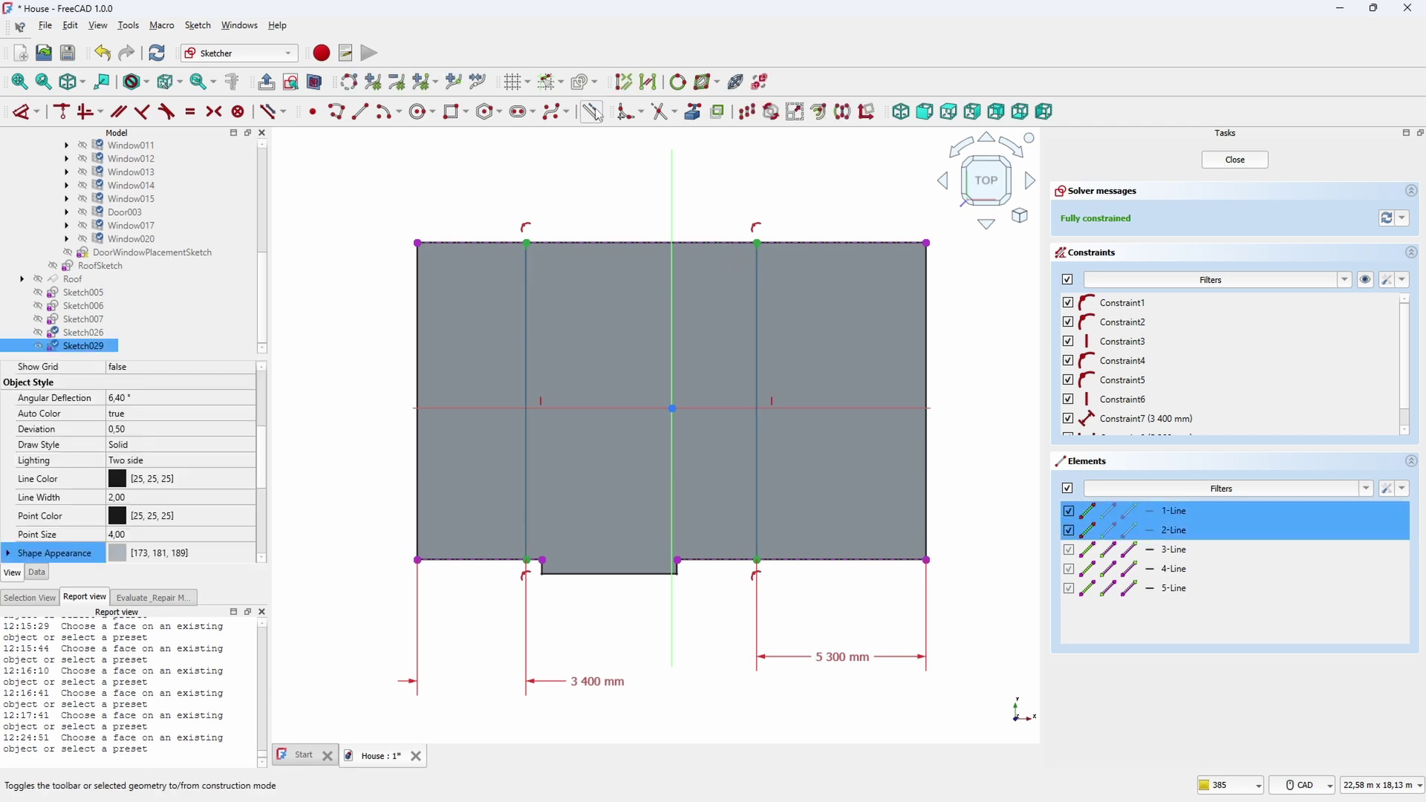
{"action": "left_click", "coordinate": [592, 112]}
Draw a solid line on each construction line, ending slightly short of the slab's front and rear edges
{"action": "left_click", "coordinate": [366, 115]}
{"action": "left_click", "coordinate": [527, 260]}
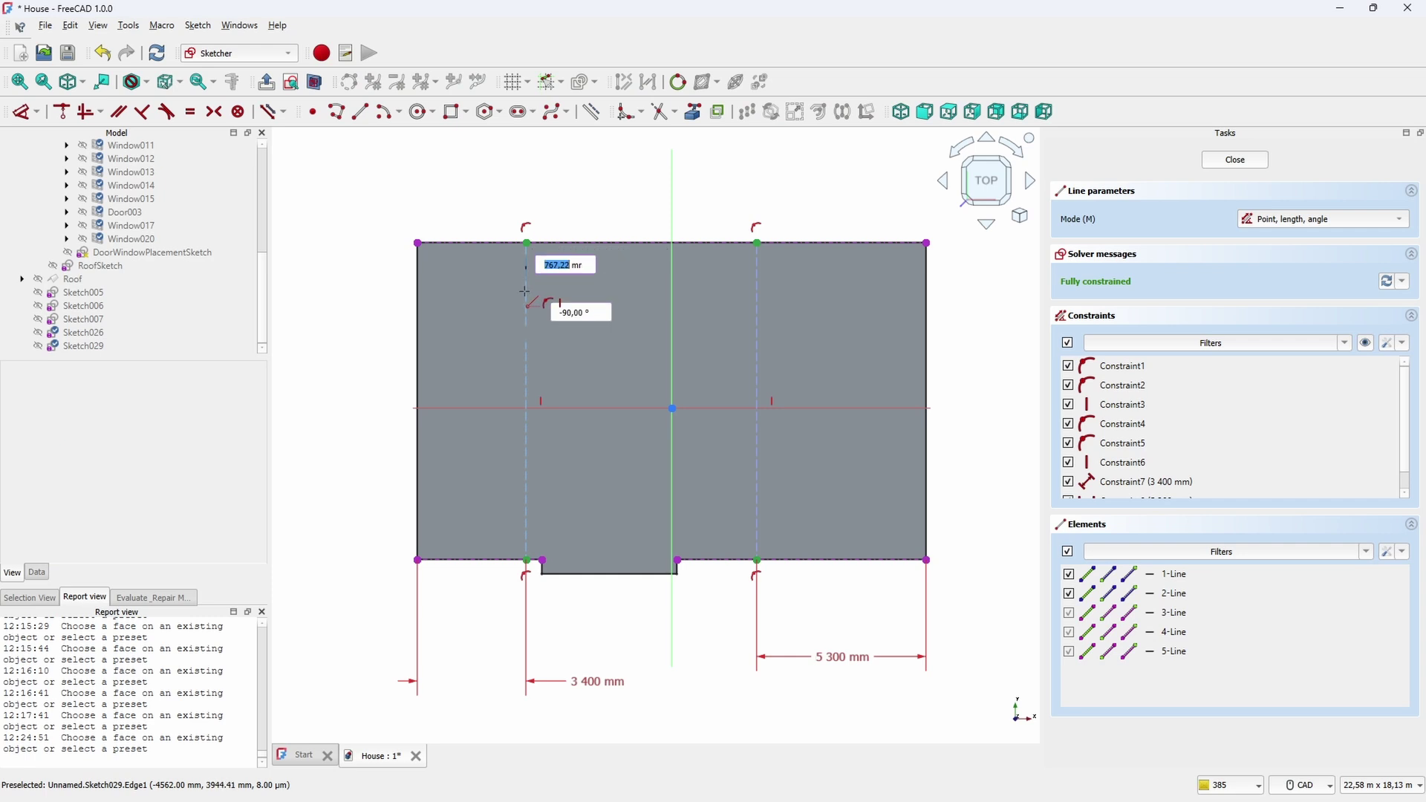
{"action": "left_click", "coordinate": [528, 541]}
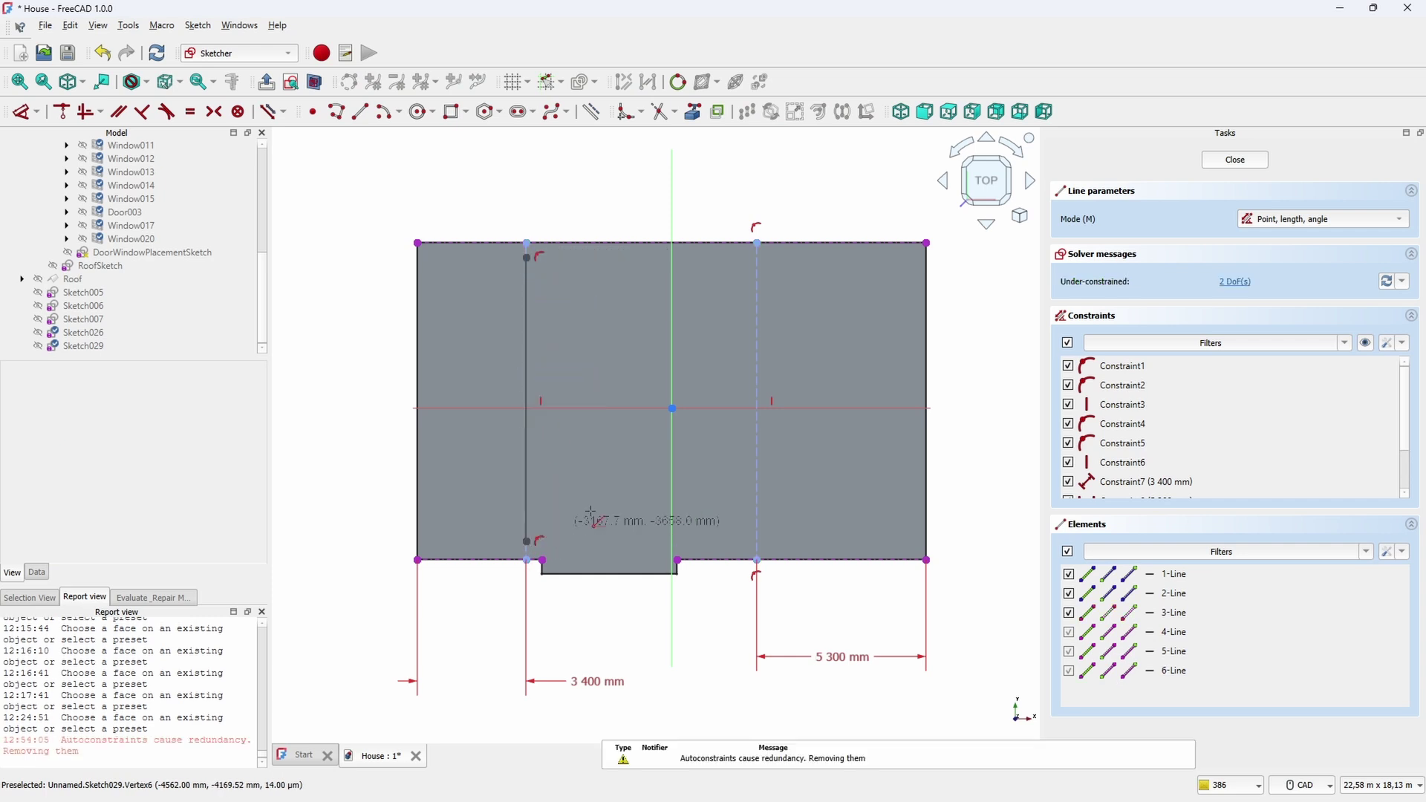
{"action": "left_click", "coordinate": [756, 258]}
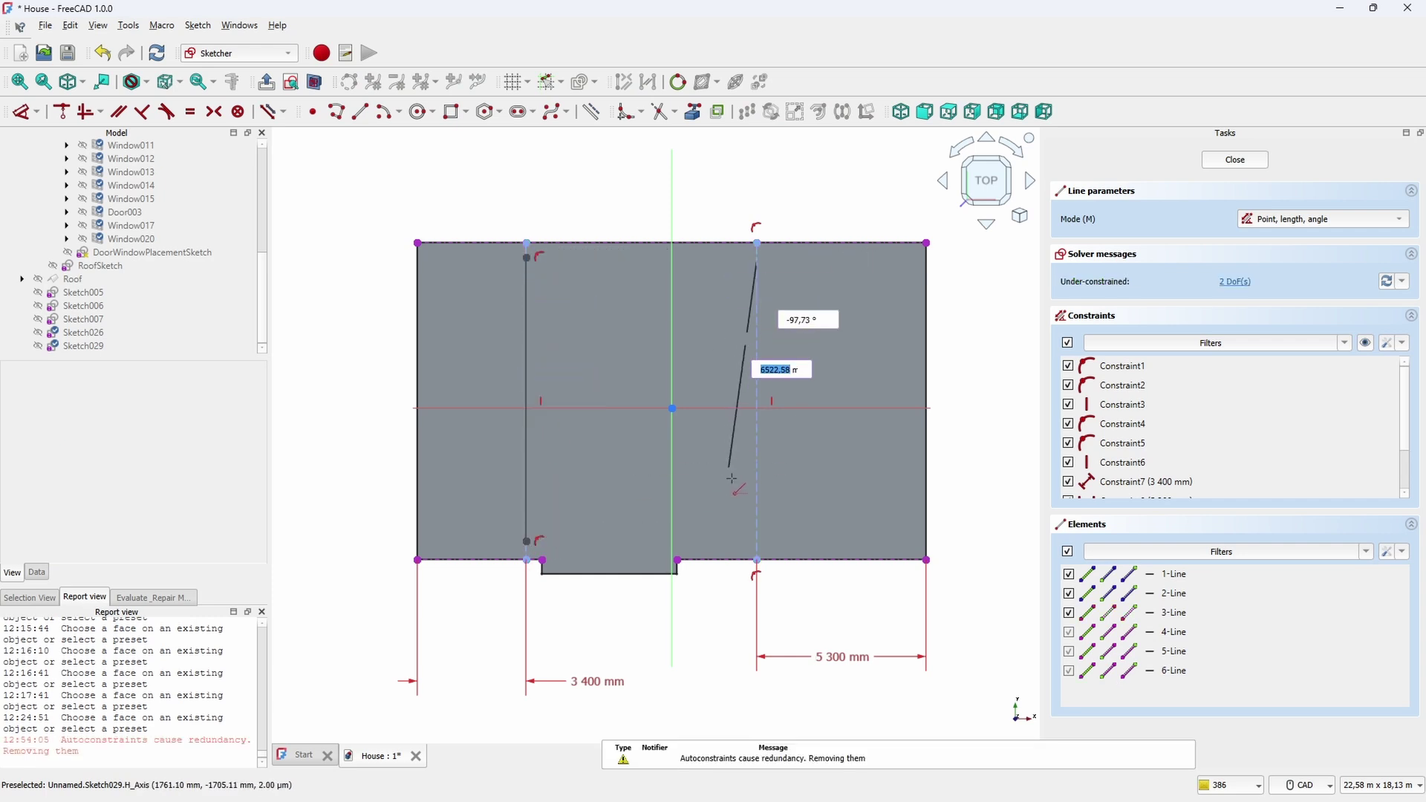
{"action": "left_click", "coordinate": [756, 544]}
{"action": "key", "text": "Escape"}
Align the upper endpoints of the two solid lines horizontally, and do the same for their lower endpoints
{"action": "left_click", "coordinate": [531, 260]}
{"action": "left_click", "coordinate": [756, 264]}
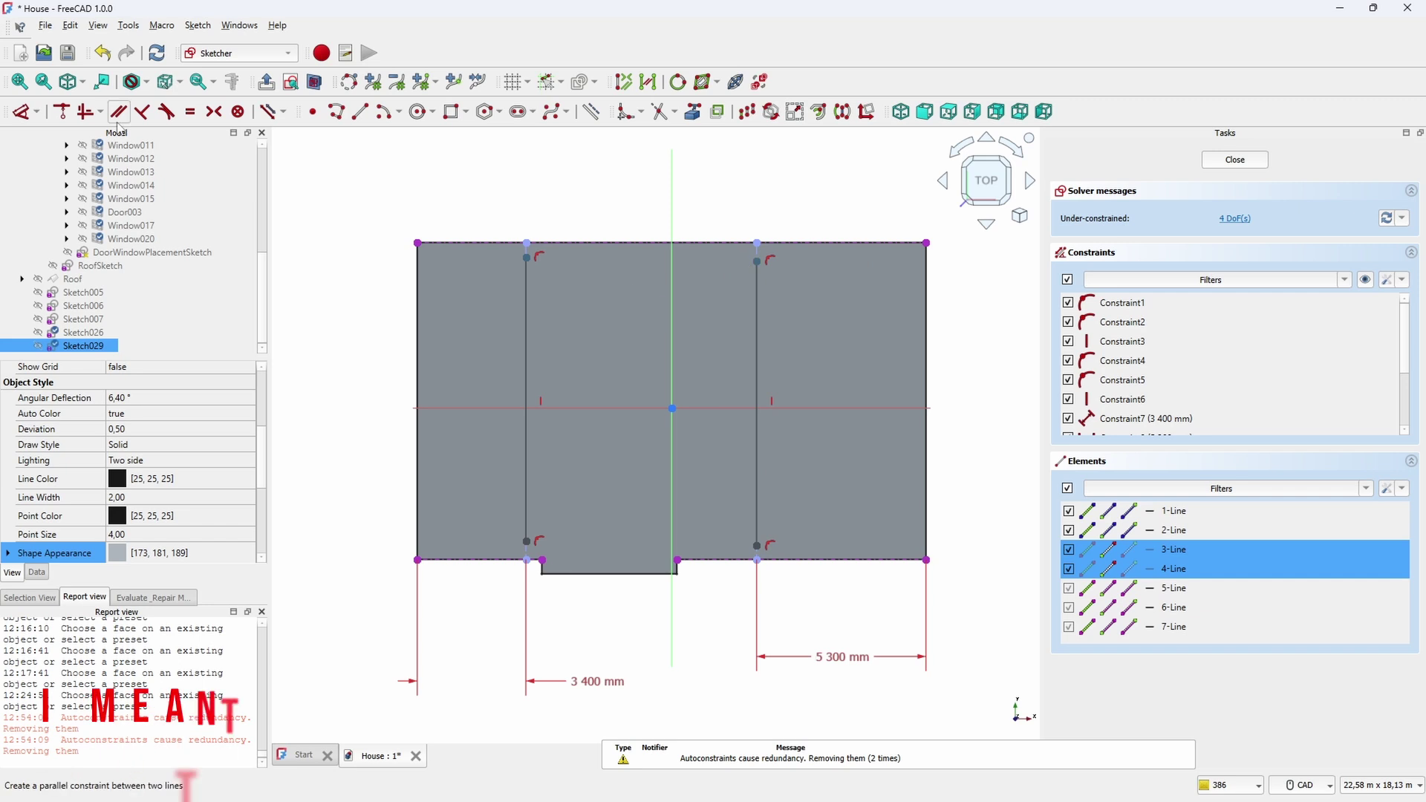
{"action": "left_click", "coordinate": [100, 113]}
{"action": "left_click", "coordinate": [134, 153]}
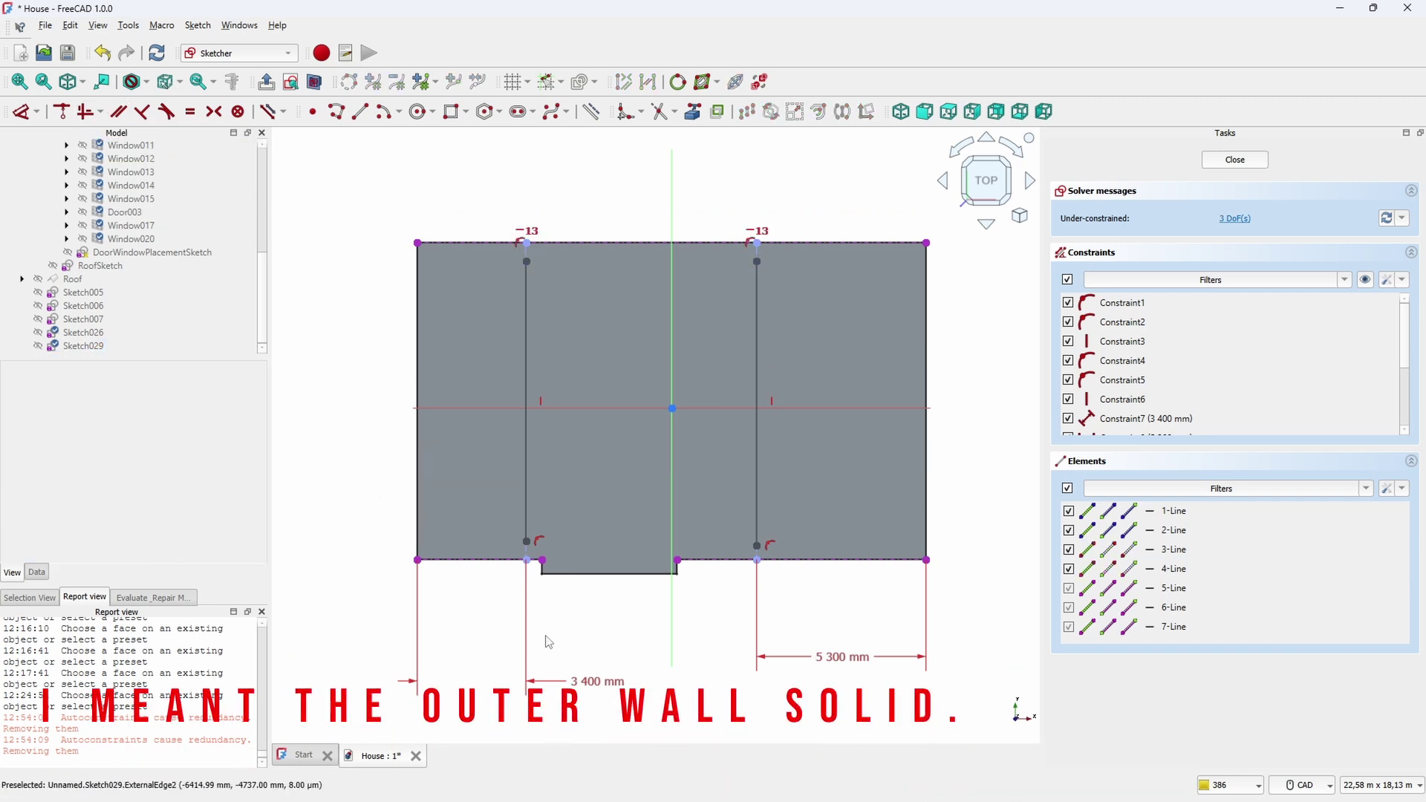
{"action": "left_click", "coordinate": [528, 541]}
{"action": "left_click", "coordinate": [757, 551]}
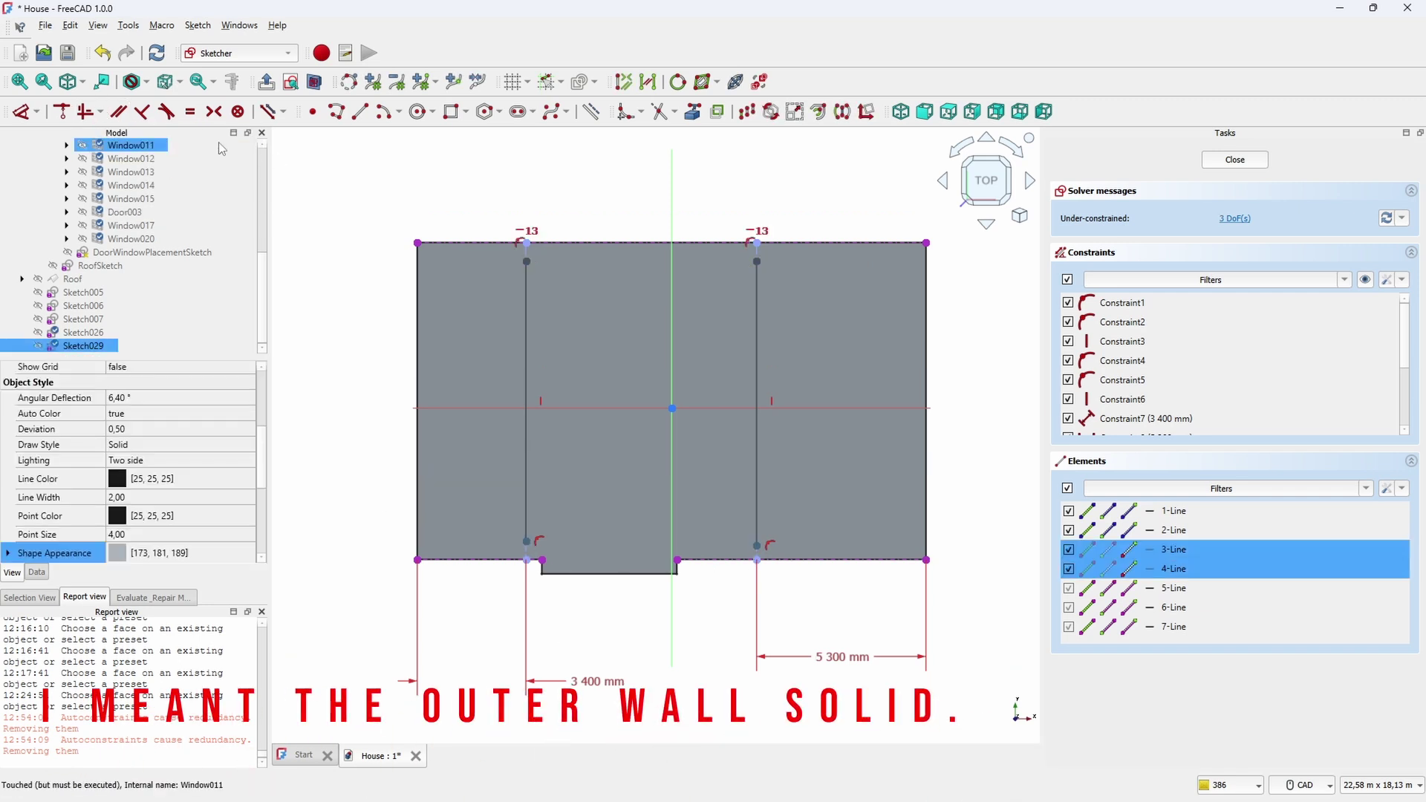
{"action": "left_click", "coordinate": [100, 112]}
{"action": "left_click", "coordinate": [102, 148]}
Dimension the left solid line's lower endpoint 250 mm from the slab's front edge, and its upper endpoint from the rear edge
{"action": "left_click", "coordinate": [519, 562]}
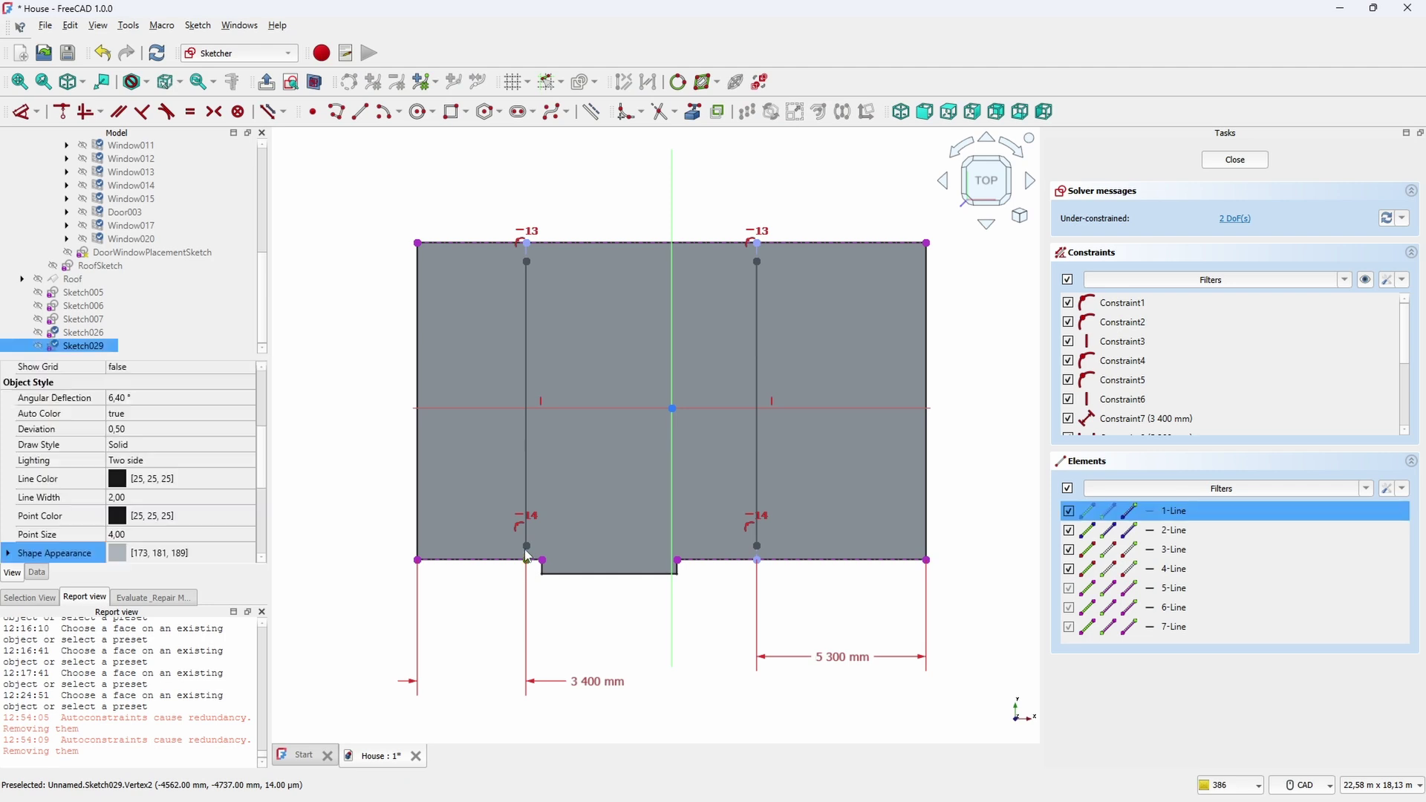
{"action": "key", "text": "d"}
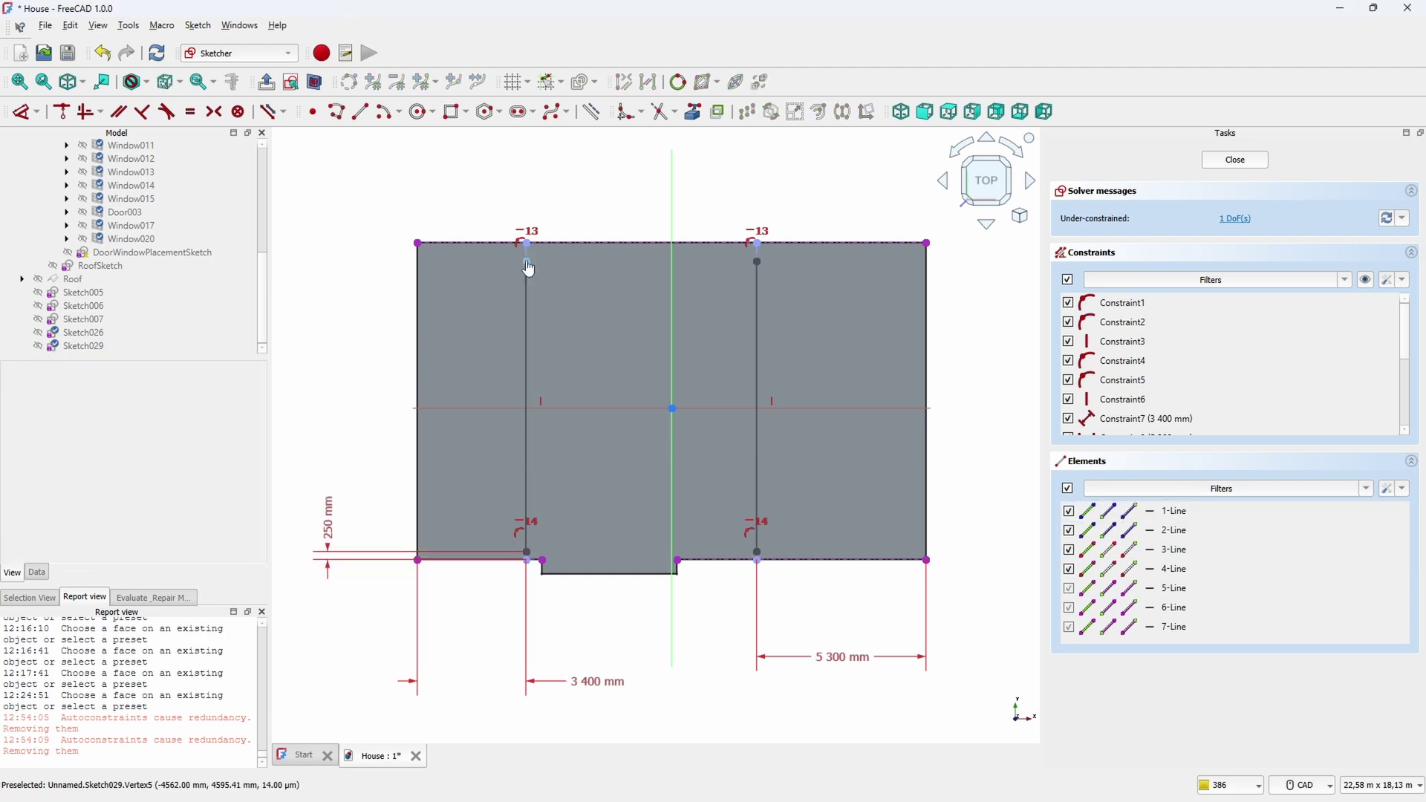
{"action": "left_click", "coordinate": [527, 262]}
{"action": "key", "text": "d"}
{"action": "left_click", "coordinate": [458, 243]}
{"action": "left_click", "coordinate": [349, 258]}
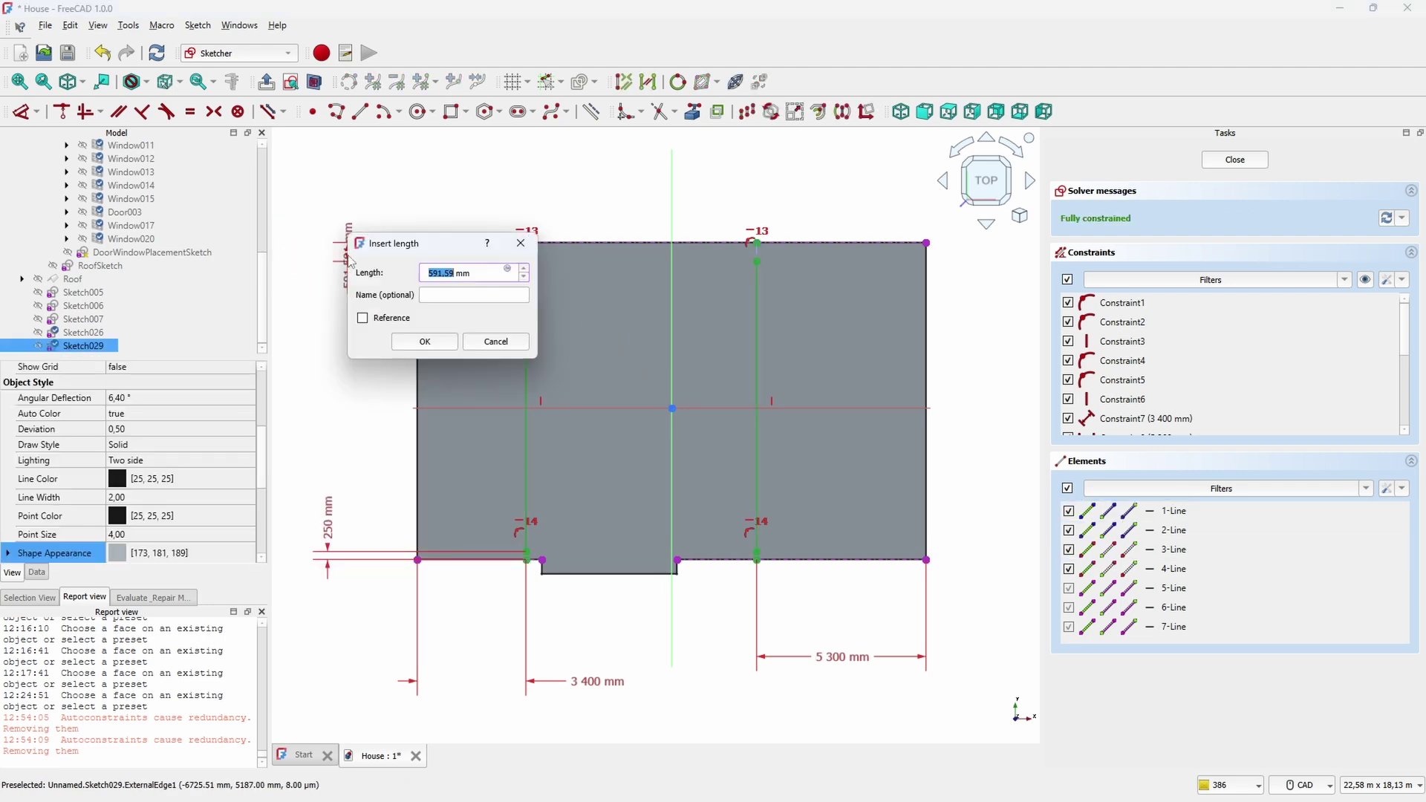
{"action": "key", "text": "Return"}
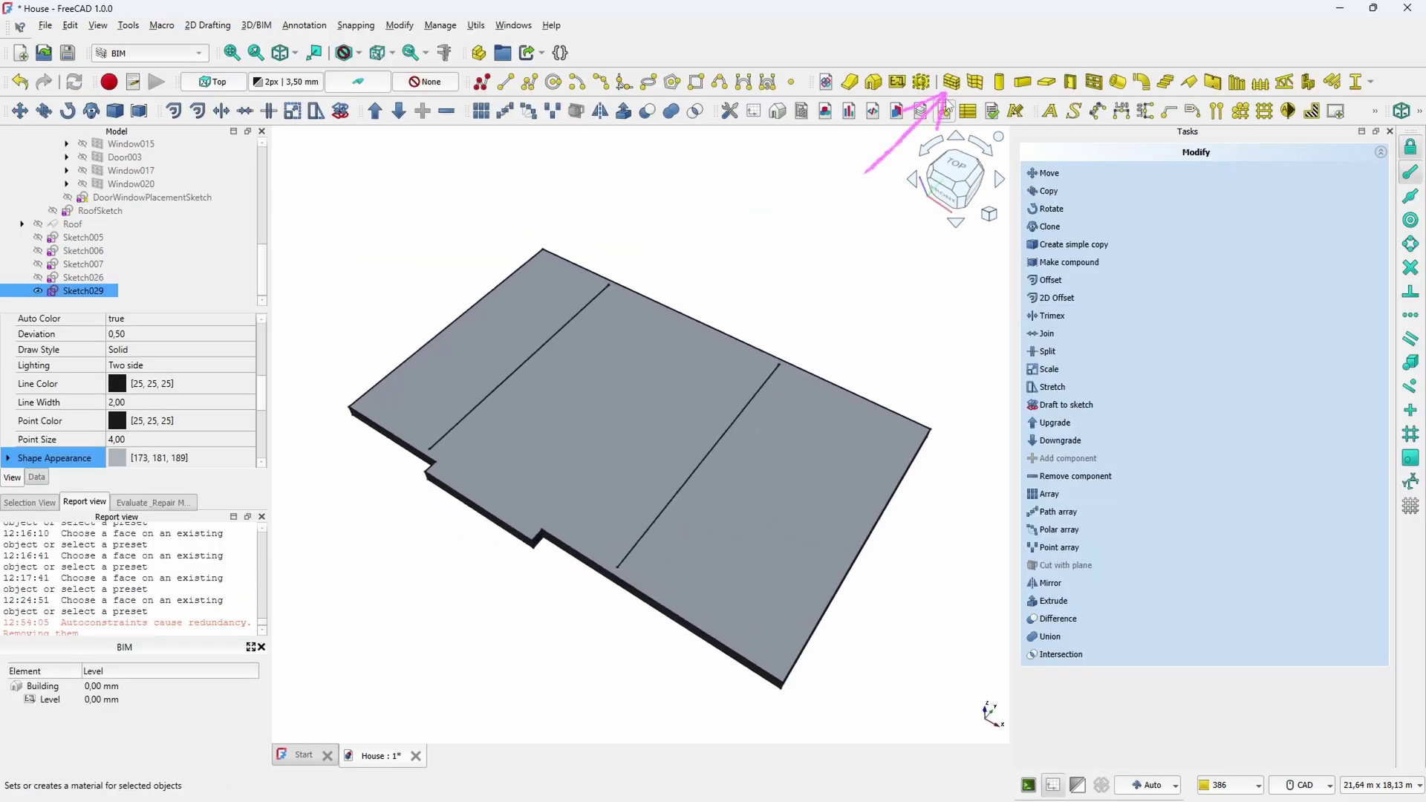
Create a wall from the two-line sketch and set its height to 7000 mm
{"action": "left_click", "coordinate": [952, 83]}
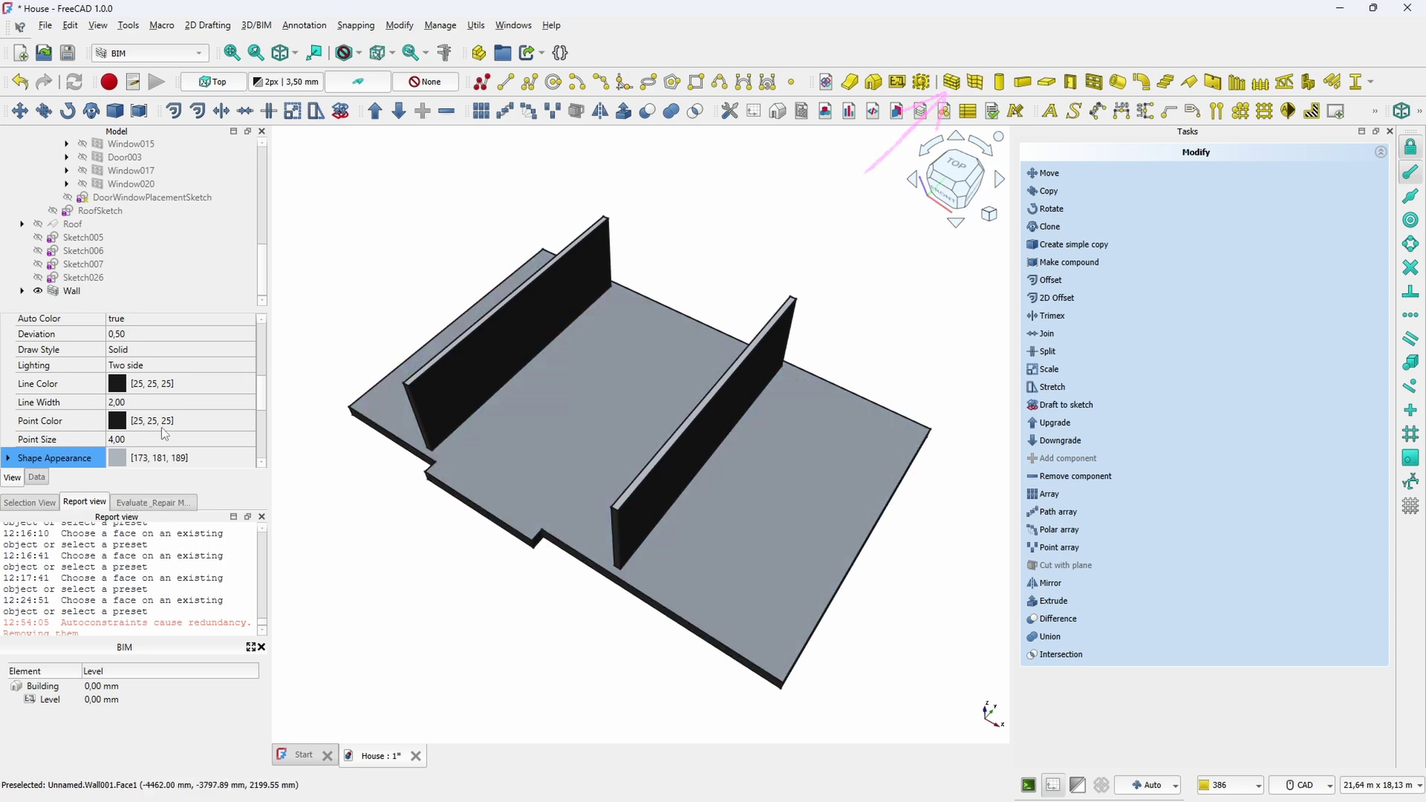
{"action": "left_click", "coordinate": [109, 290]}
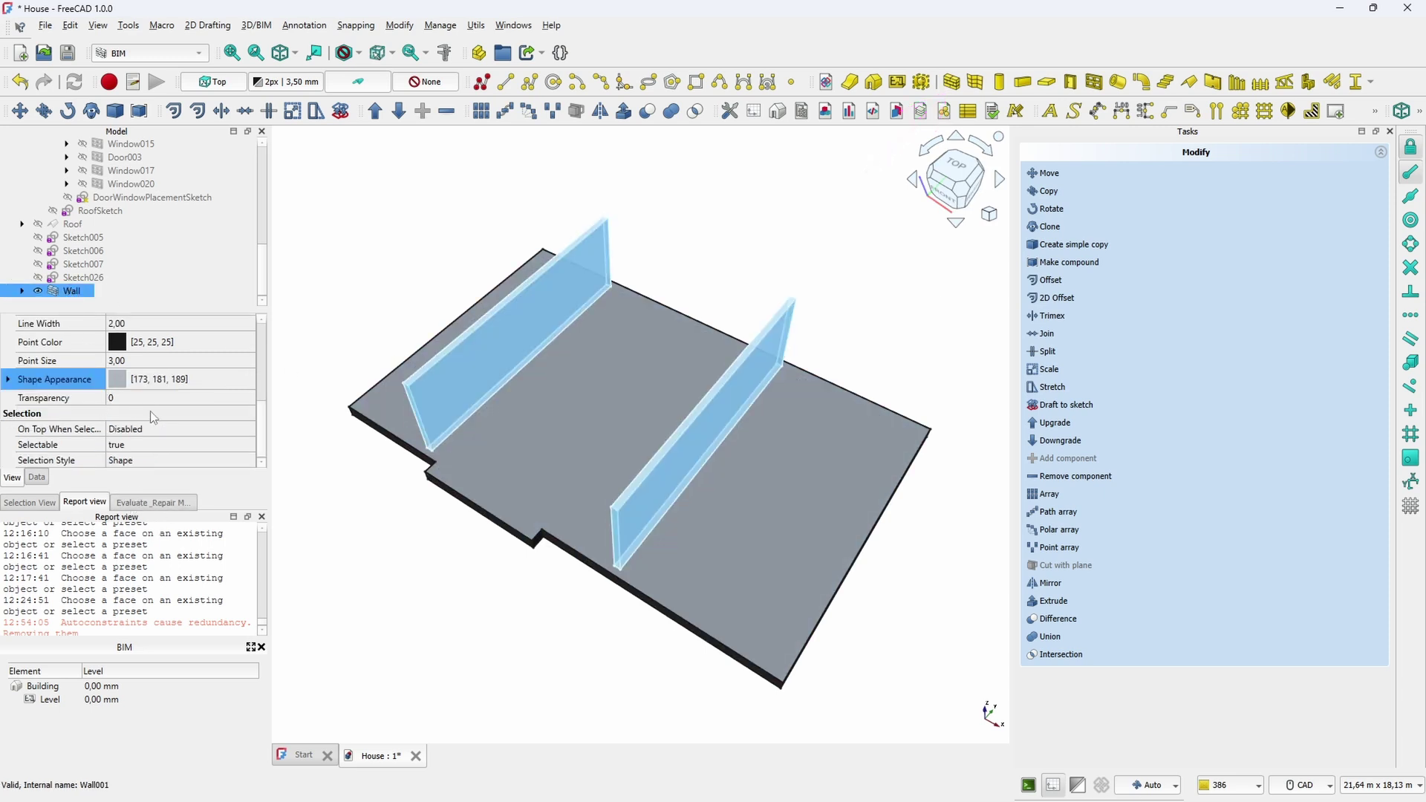
{"action": "scroll", "coordinate": [153, 416], "scroll_direction": "up", "scroll_amount": 3}
{"action": "scroll", "coordinate": [156, 417], "scroll_direction": "down", "scroll_amount": 2}
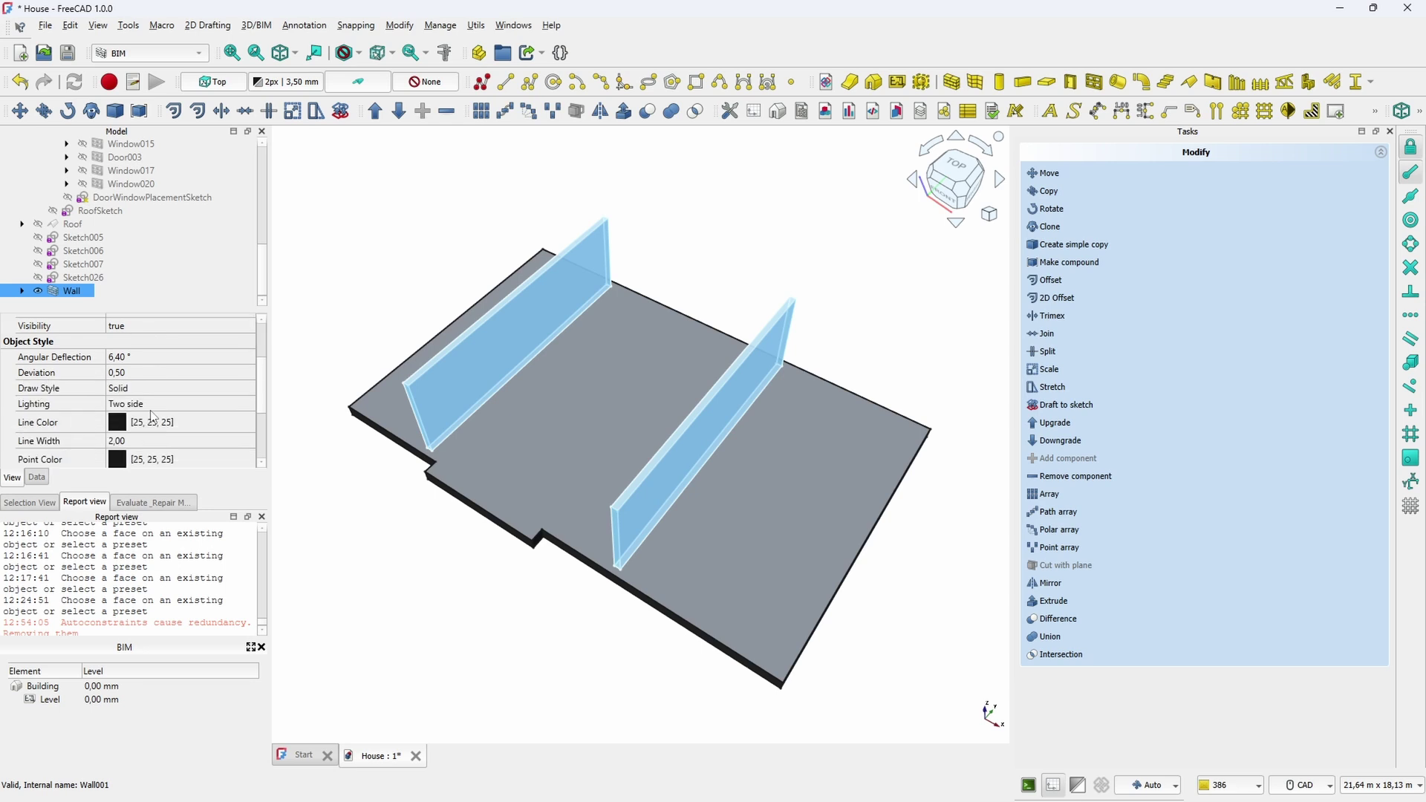
{"action": "scroll", "coordinate": [157, 419], "scroll_direction": "down", "scroll_amount": 2}
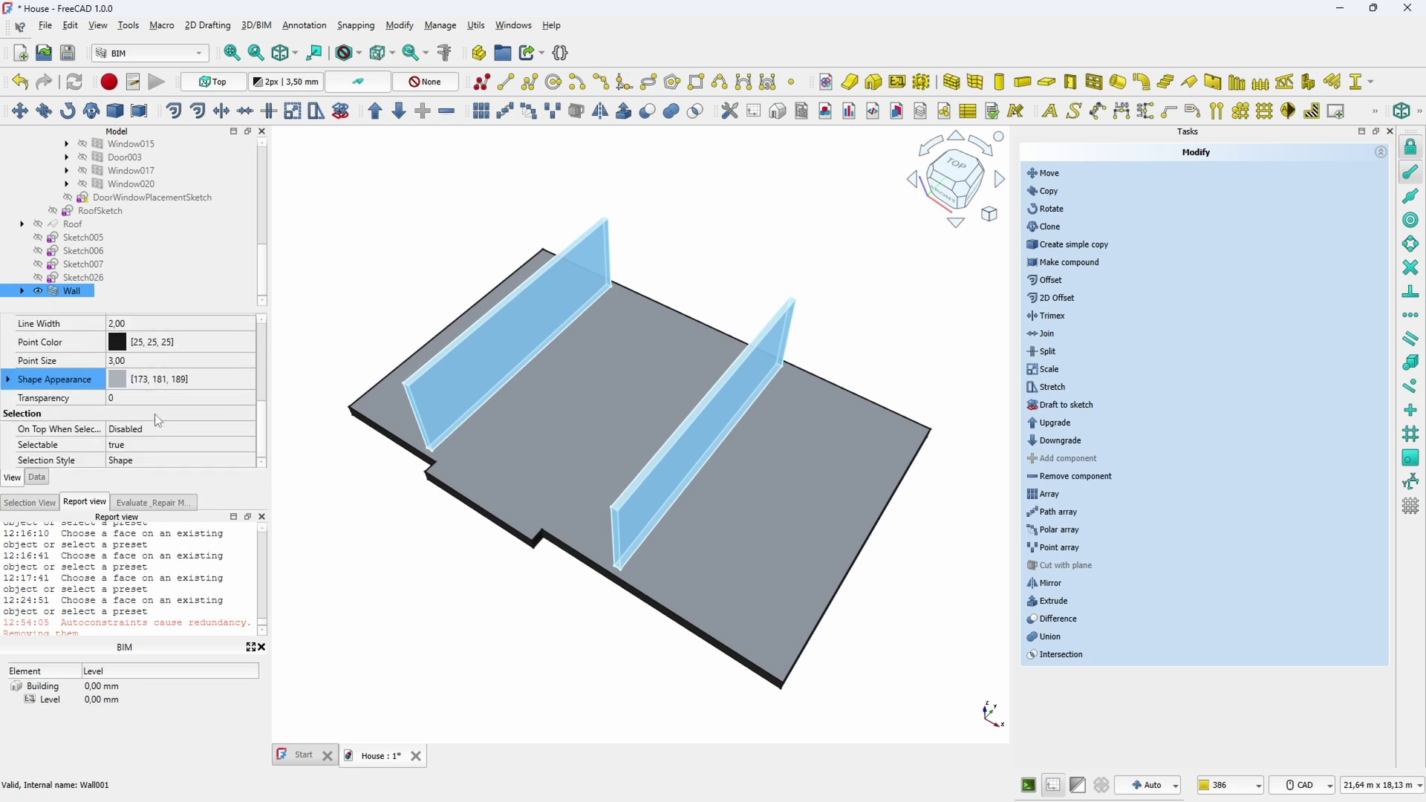
{"action": "double_click", "coordinate": [73, 291]}
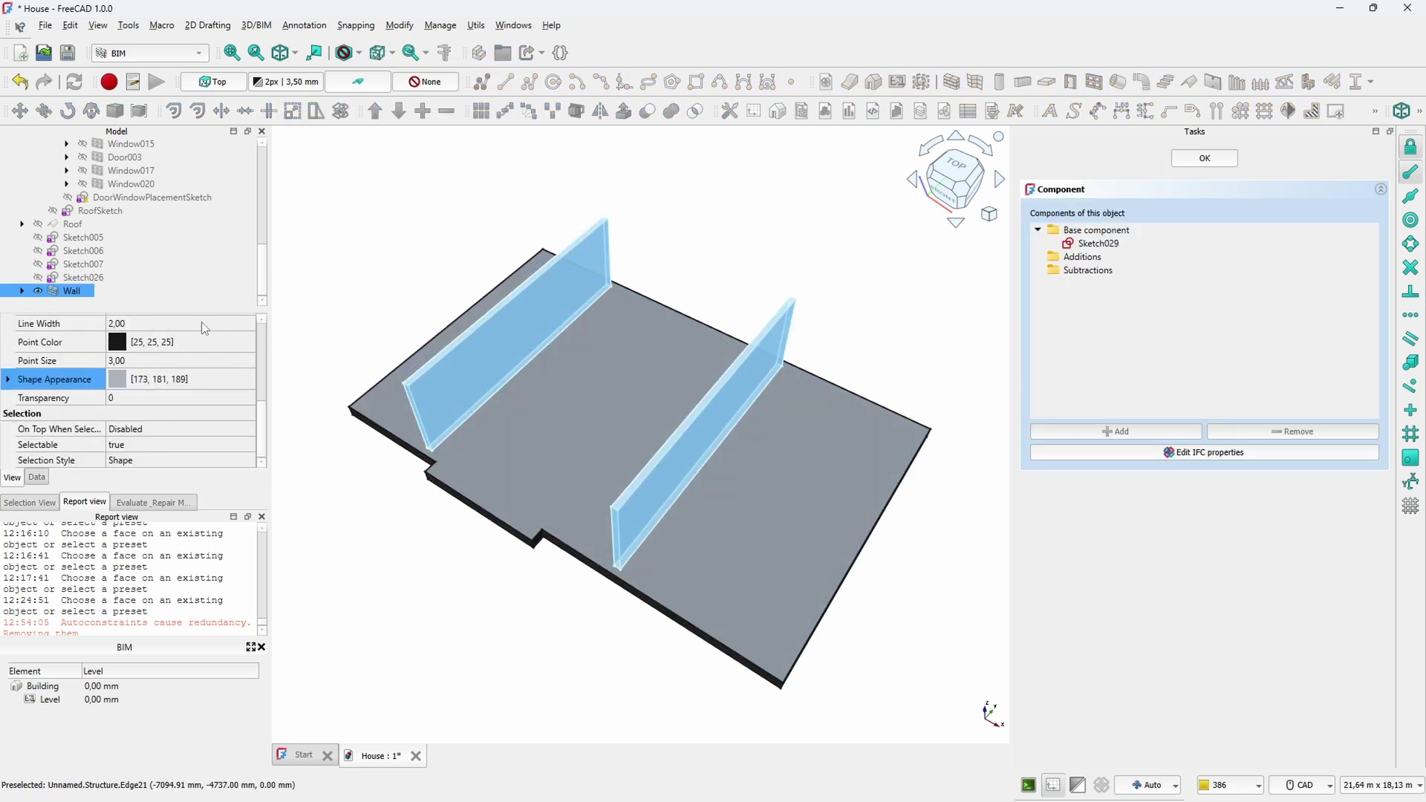
{"action": "left_click", "coordinate": [36, 478]}
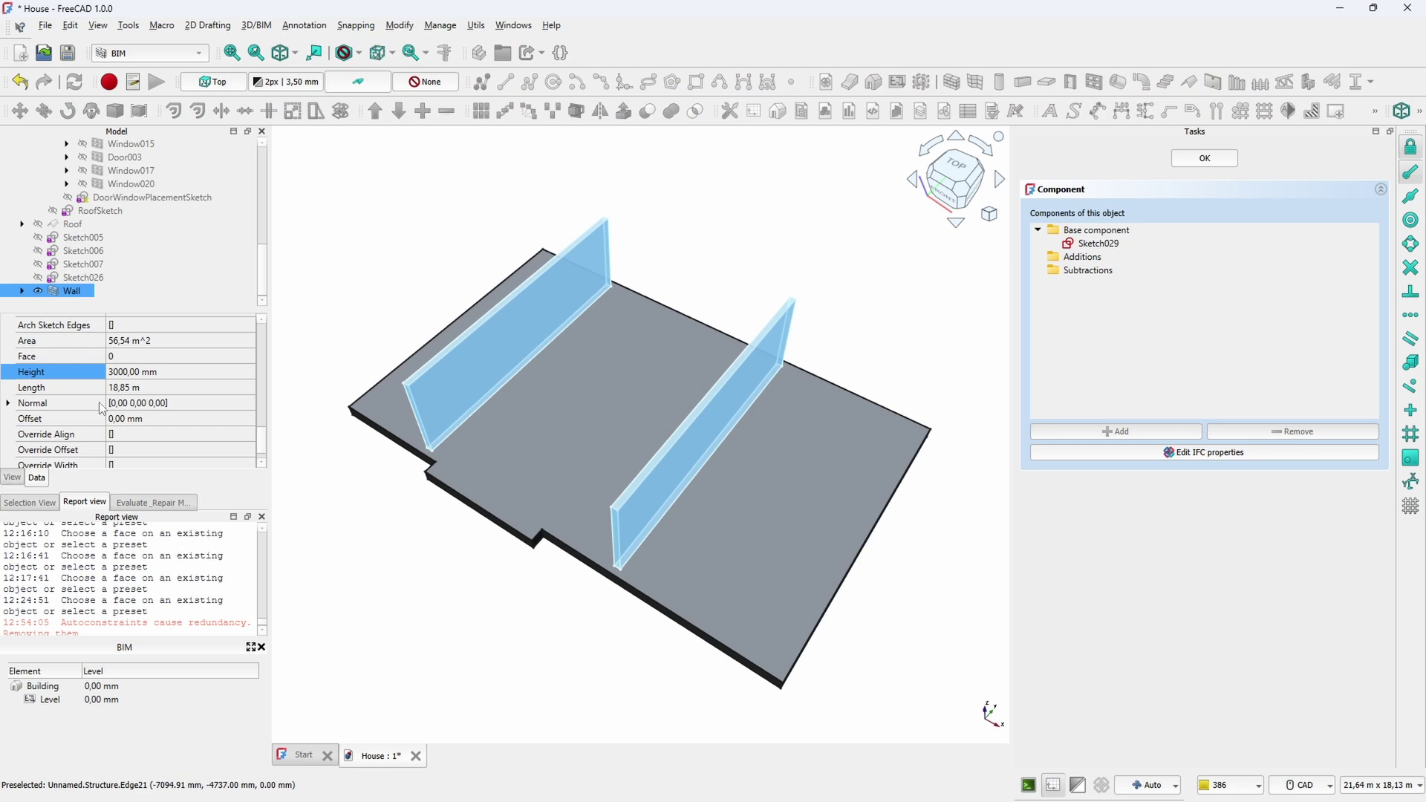
{"action": "left_click", "coordinate": [132, 353]}
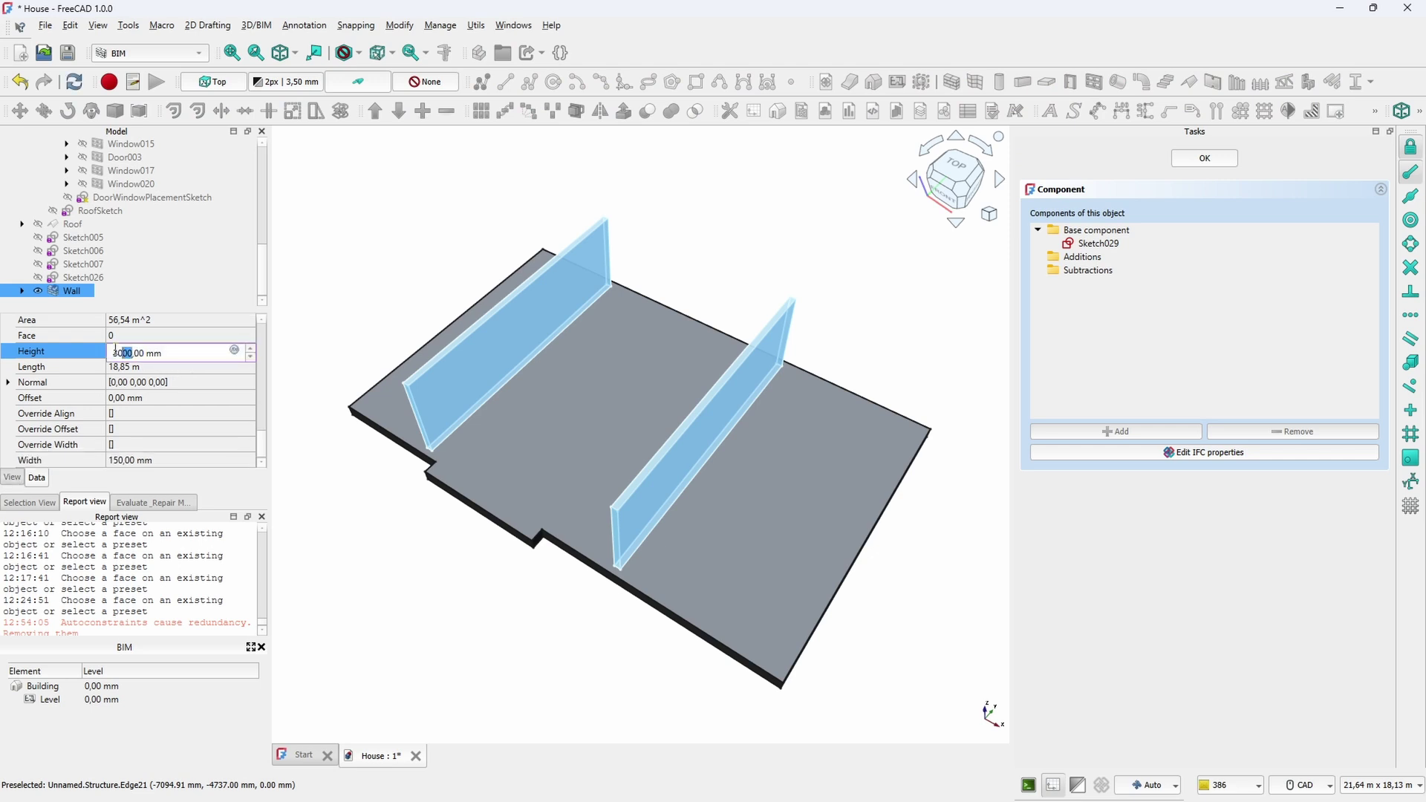
{"action": "type", "text": "7000"}
{"action": "left_click", "coordinate": [1205, 158]}
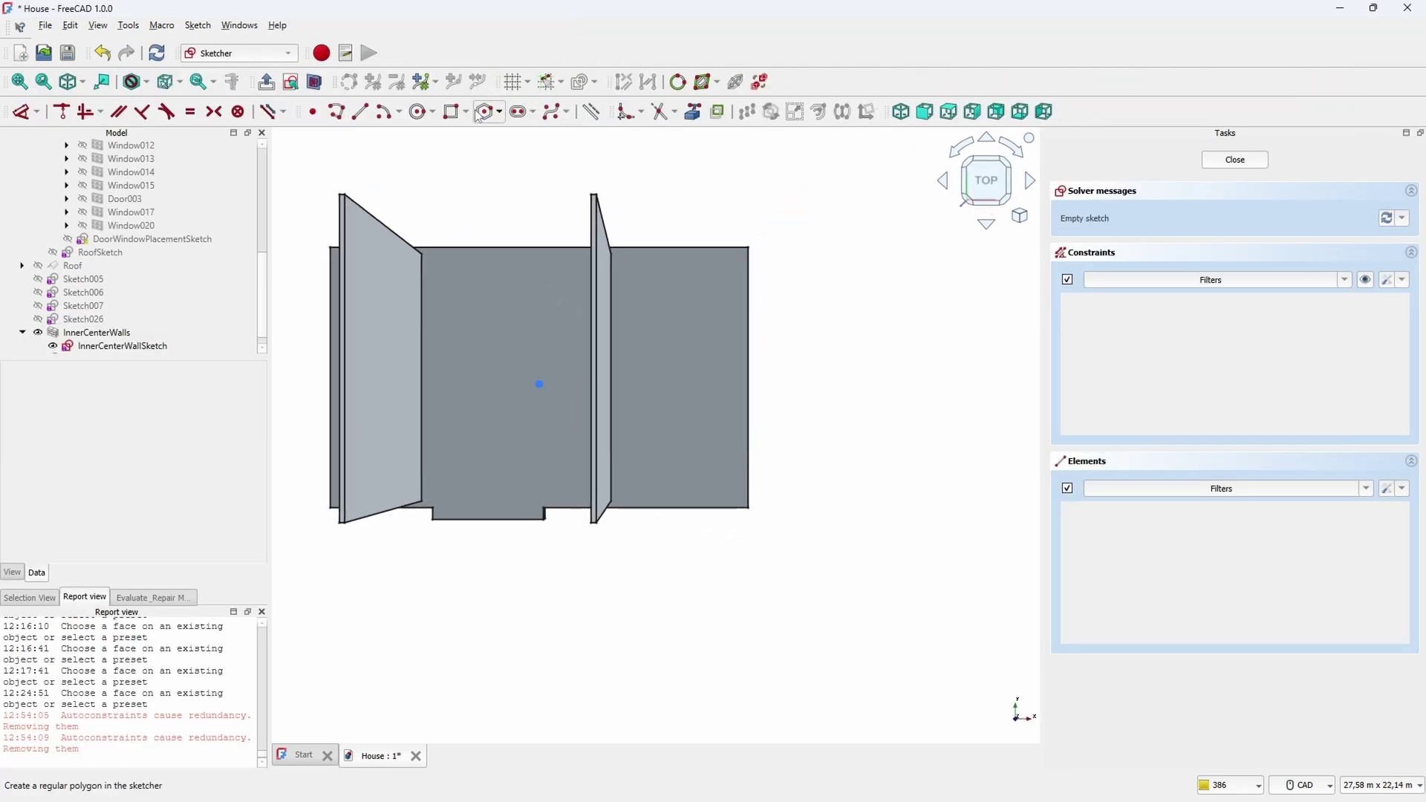
Switch the 3D view from perspective to orthographic for the new sketch
{"action": "left_click", "coordinate": [98, 26]}
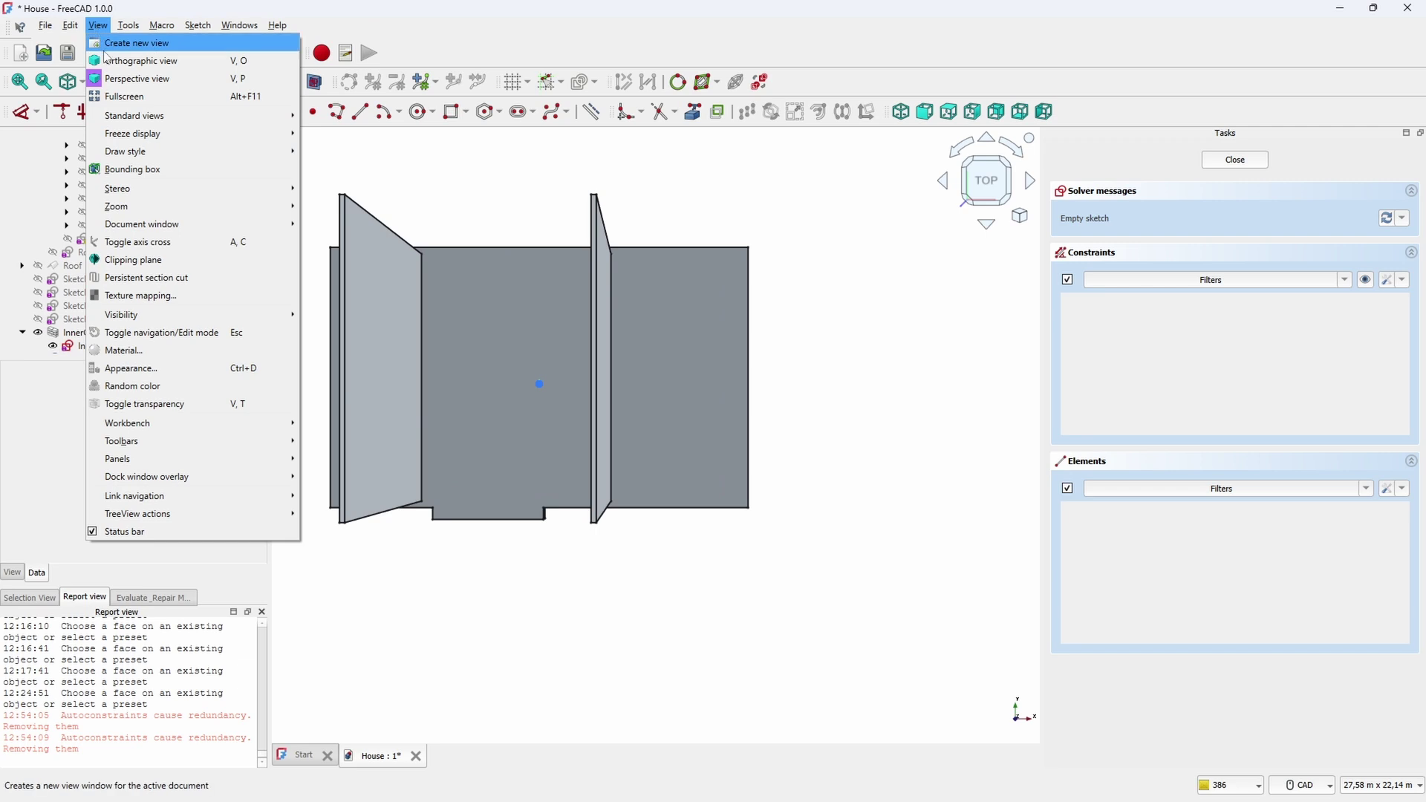
{"action": "left_click", "coordinate": [130, 61]}
{"action": "scroll", "coordinate": [372, 229], "scroll_direction": "up", "scroll_amount": 2}
Sketch a rectangle from the upper-left corner of the left inner wall to the lower-right corner of the right inner wall
{"action": "left_click", "coordinate": [450, 113]}
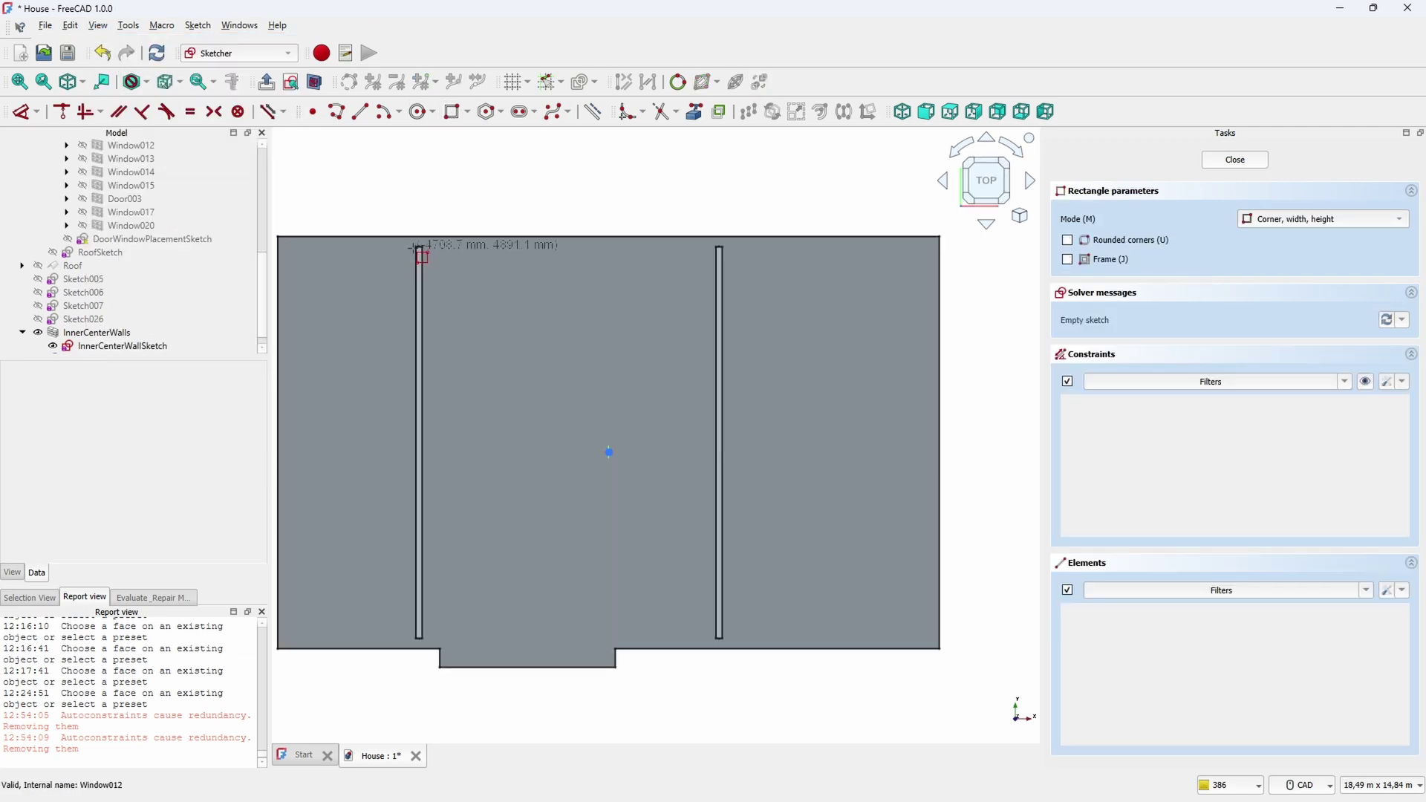
{"action": "scroll", "coordinate": [414, 250], "scroll_direction": "up", "scroll_amount": 6}
{"action": "left_click", "coordinate": [420, 233]}
{"action": "scroll", "coordinate": [594, 446], "scroll_direction": "down", "scroll_amount": 4}
{"action": "middle_click_drag", "start_coordinate": [787, 660], "coordinate": [651, 385]}
{"action": "scroll", "coordinate": [739, 560], "scroll_direction": "up", "scroll_amount": 5}
{"action": "left_click", "coordinate": [740, 560]}
{"action": "scroll", "coordinate": [520, 285], "scroll_direction": "down", "scroll_amount": 8}
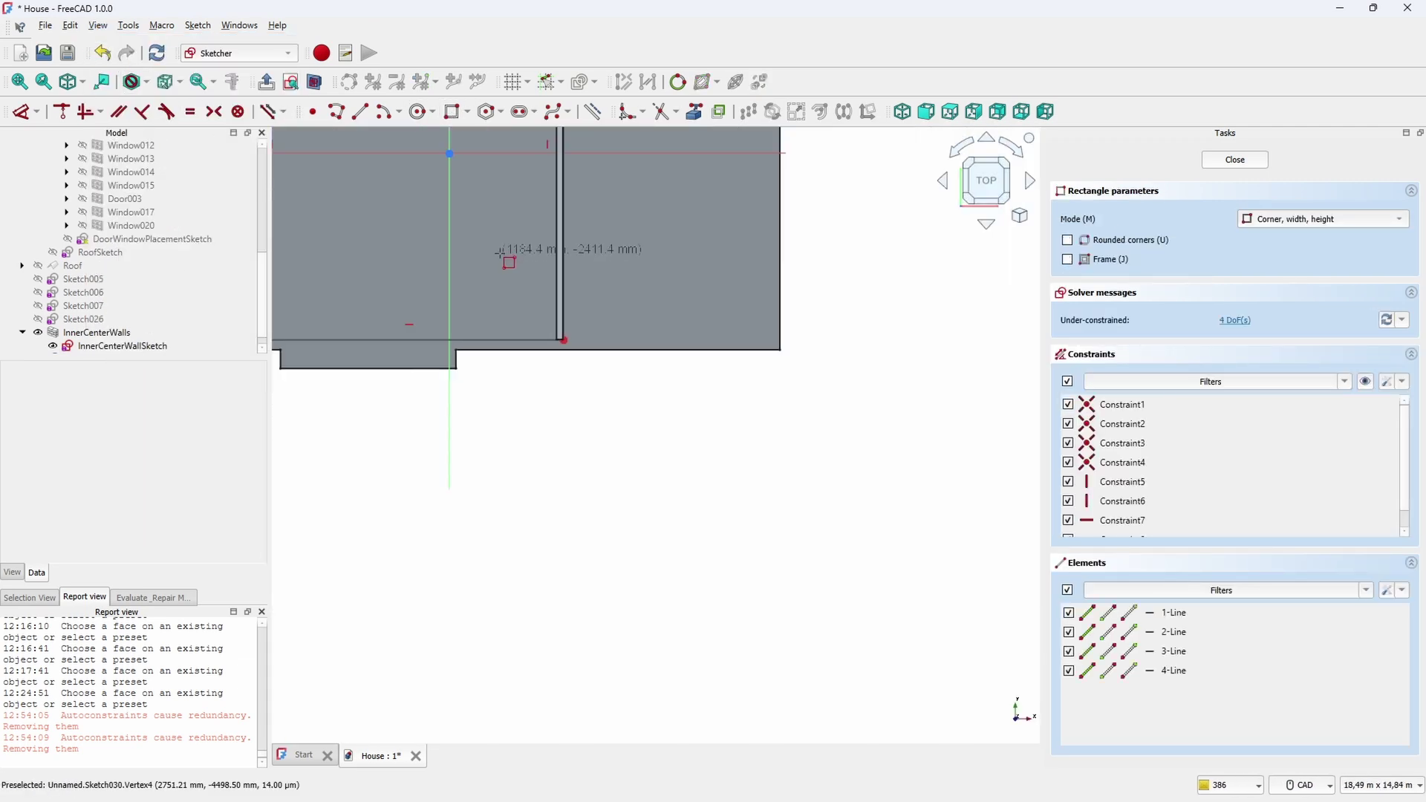
Create a roof from the rectangle sketch, name it InnerCeiling, and open its roof profile parameters
{"action": "scroll", "coordinate": [507, 256], "scroll_direction": "down", "scroll_amount": 3}
{"action": "left_click", "coordinate": [1234, 160]}
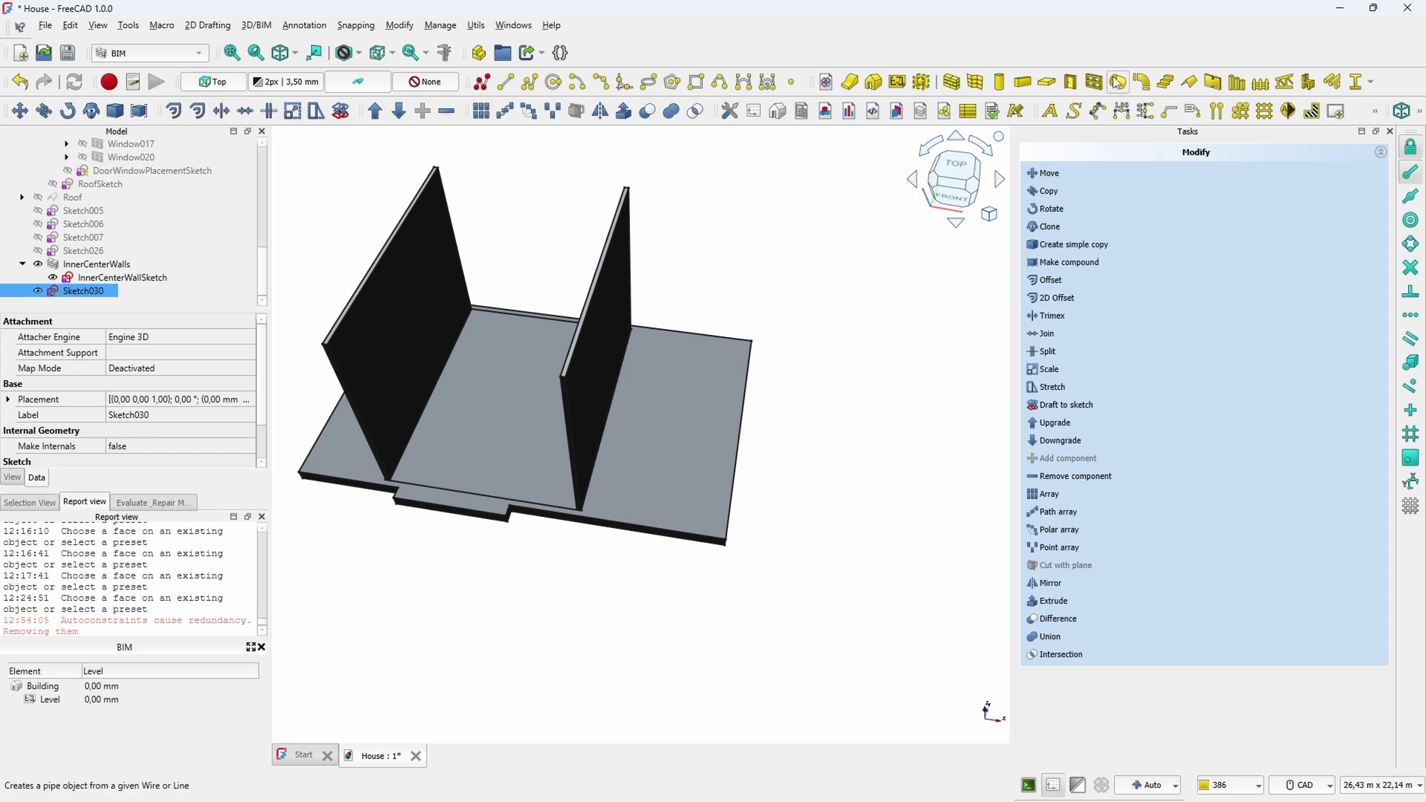
{"action": "left_click", "coordinate": [1187, 84]}
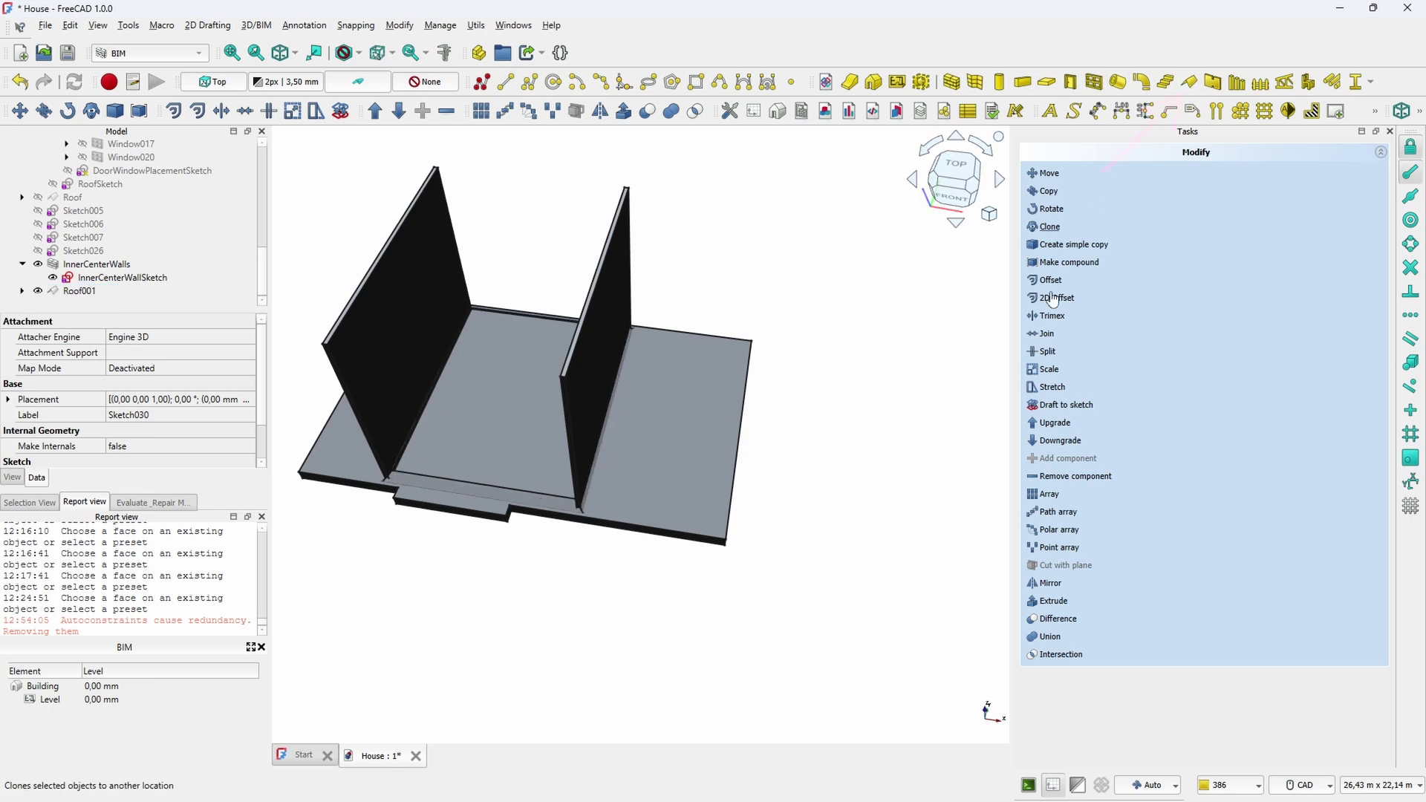
{"action": "double_click", "coordinate": [87, 291]}
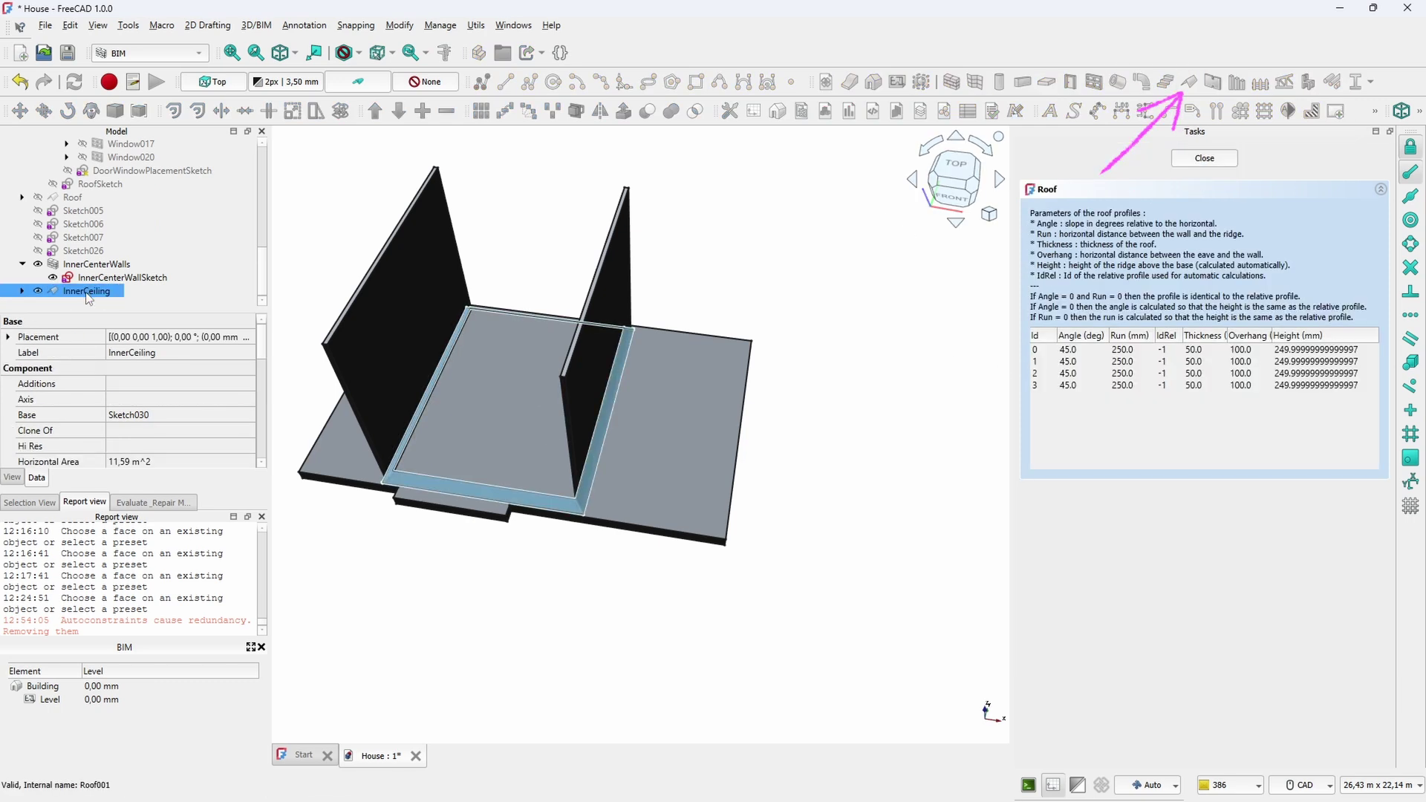
Give roof profiles 1 and 3 an 18° angle and 6000 mm run, and set the run of profiles 0 and 2 to 0
{"action": "left_click", "coordinate": [1121, 361]}
{"action": "left_click", "coordinate": [1076, 362]}
{"action": "type", "text": "1"}
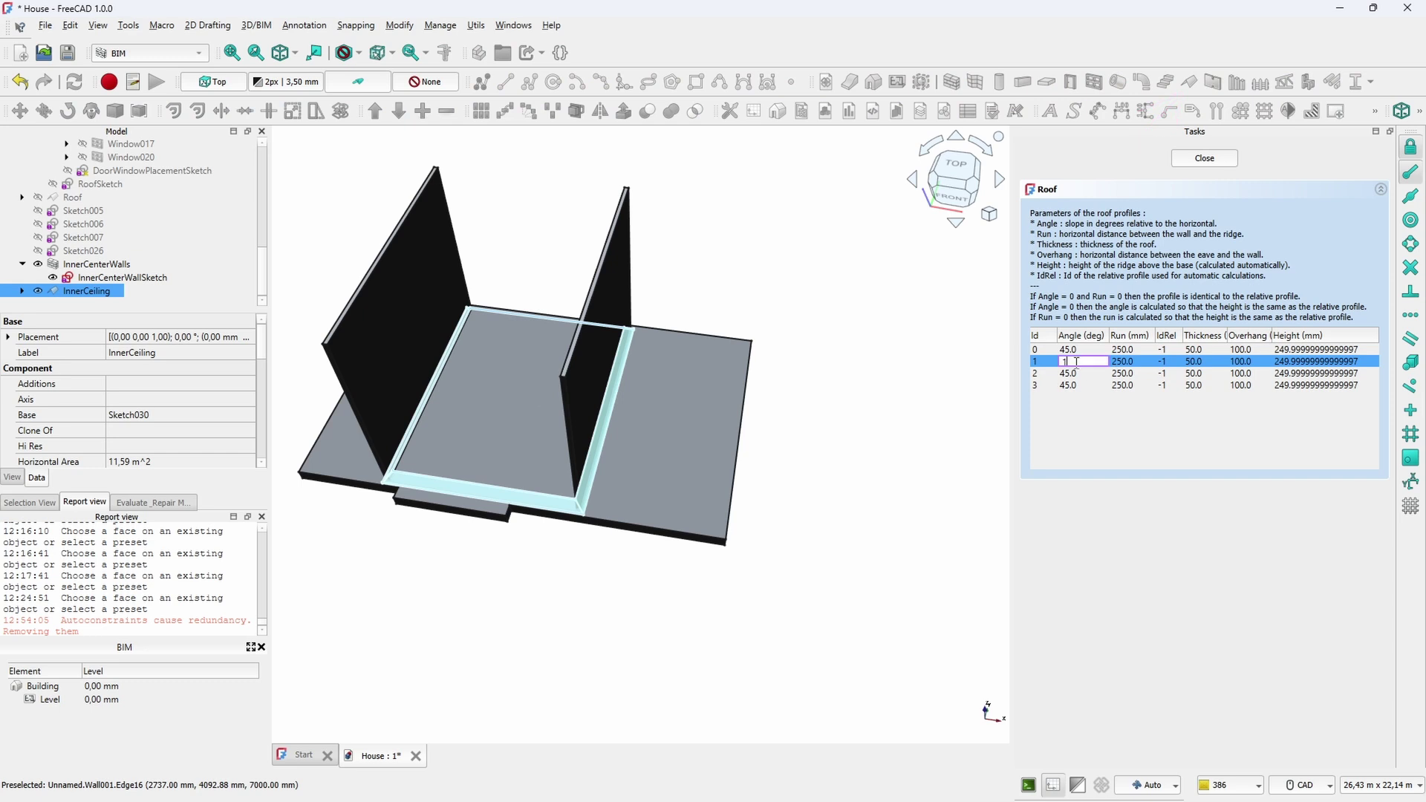
{"action": "type", "text": "8"}
{"action": "left_click", "coordinate": [1071, 386]}
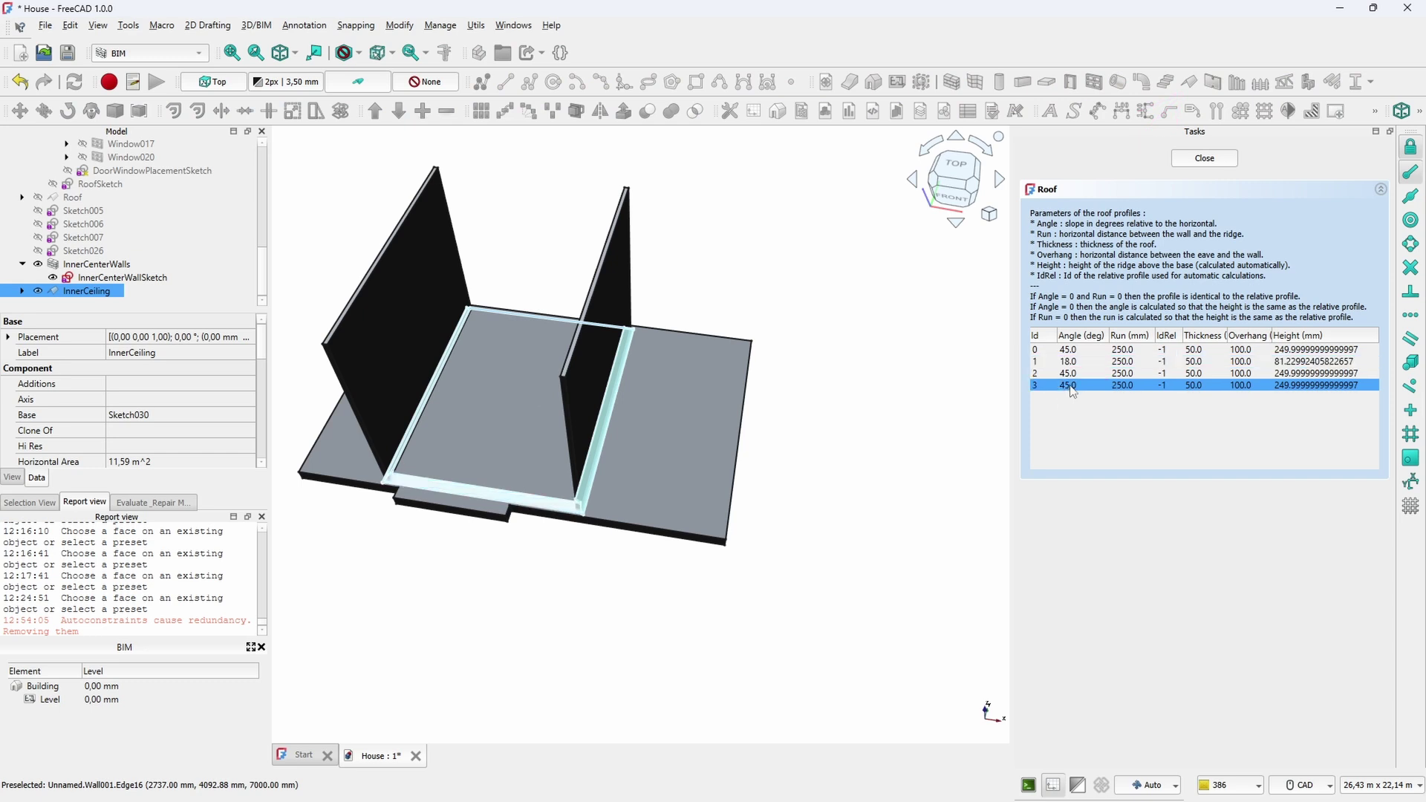
{"action": "left_click", "coordinate": [1124, 386]}
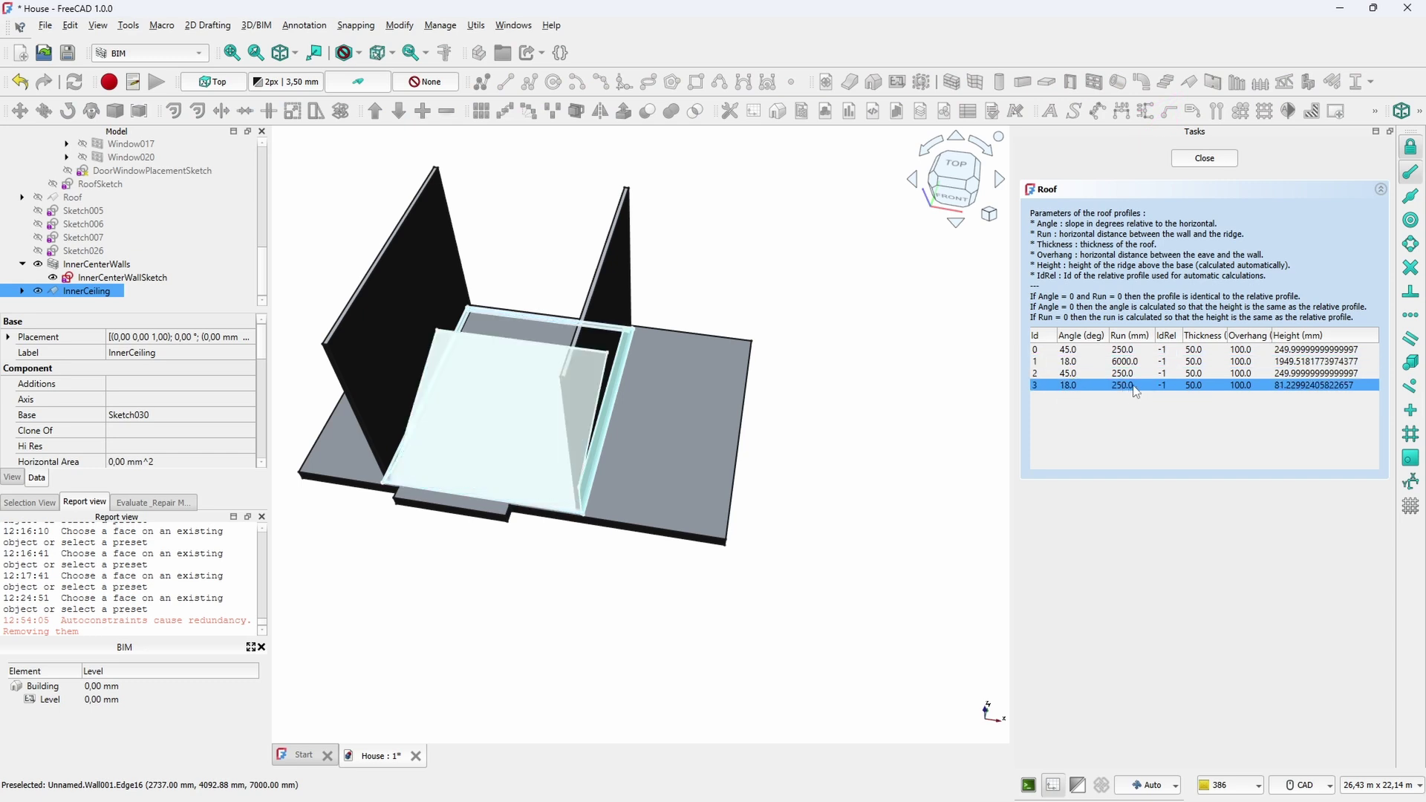
{"action": "type", "text": "6000"}
{"action": "left_click", "coordinate": [1125, 373]}
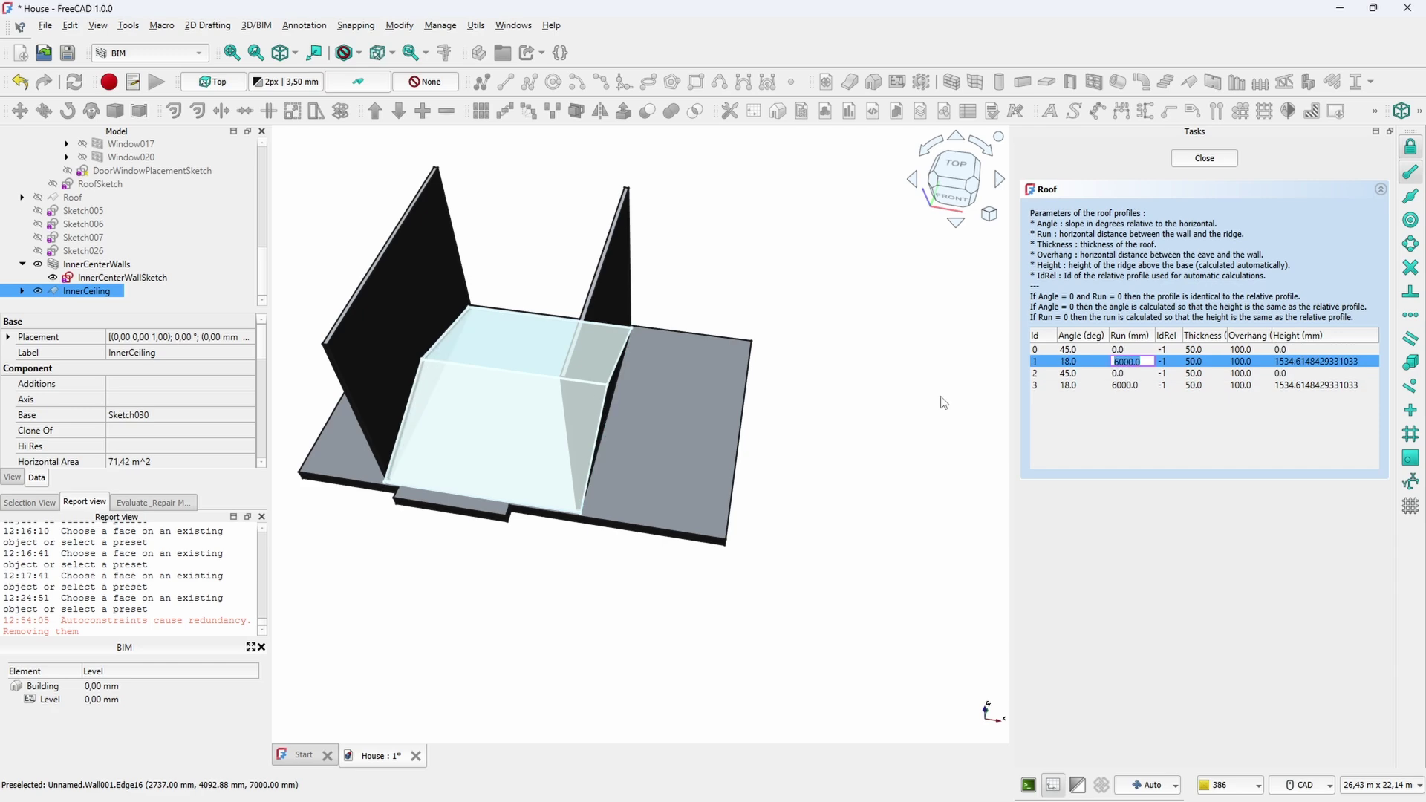
{"action": "middle_click_drag", "start_coordinate": [940, 403], "coordinate": [798, 272]}
{"action": "left_click", "coordinate": [1204, 158]}
Set InnerCeiling's Z position to 2500 mm
{"action": "left_click", "coordinate": [36, 477]}
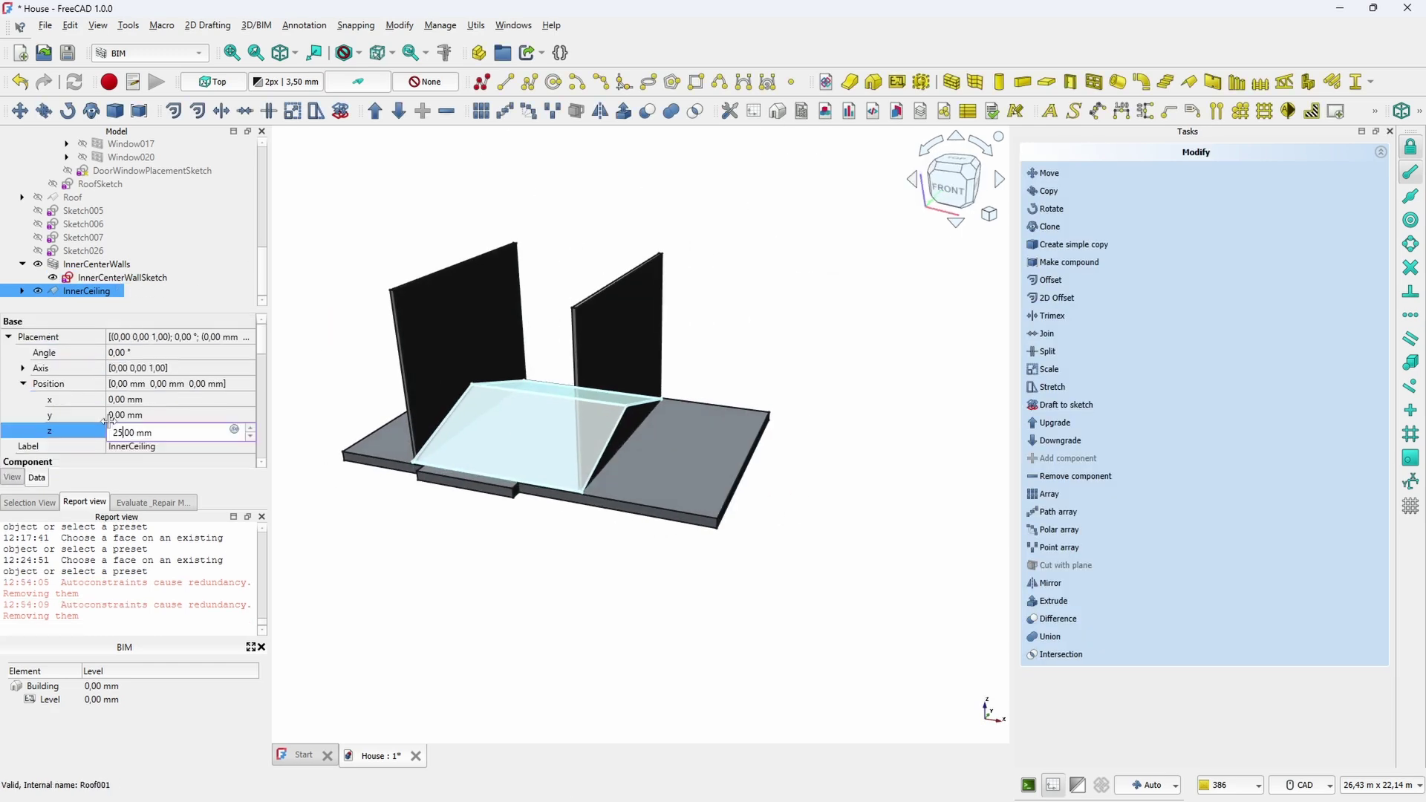
{"action": "double_click", "coordinate": [113, 431]}
{"action": "type", "text": "2500"}
{"action": "key", "text": "Return"}
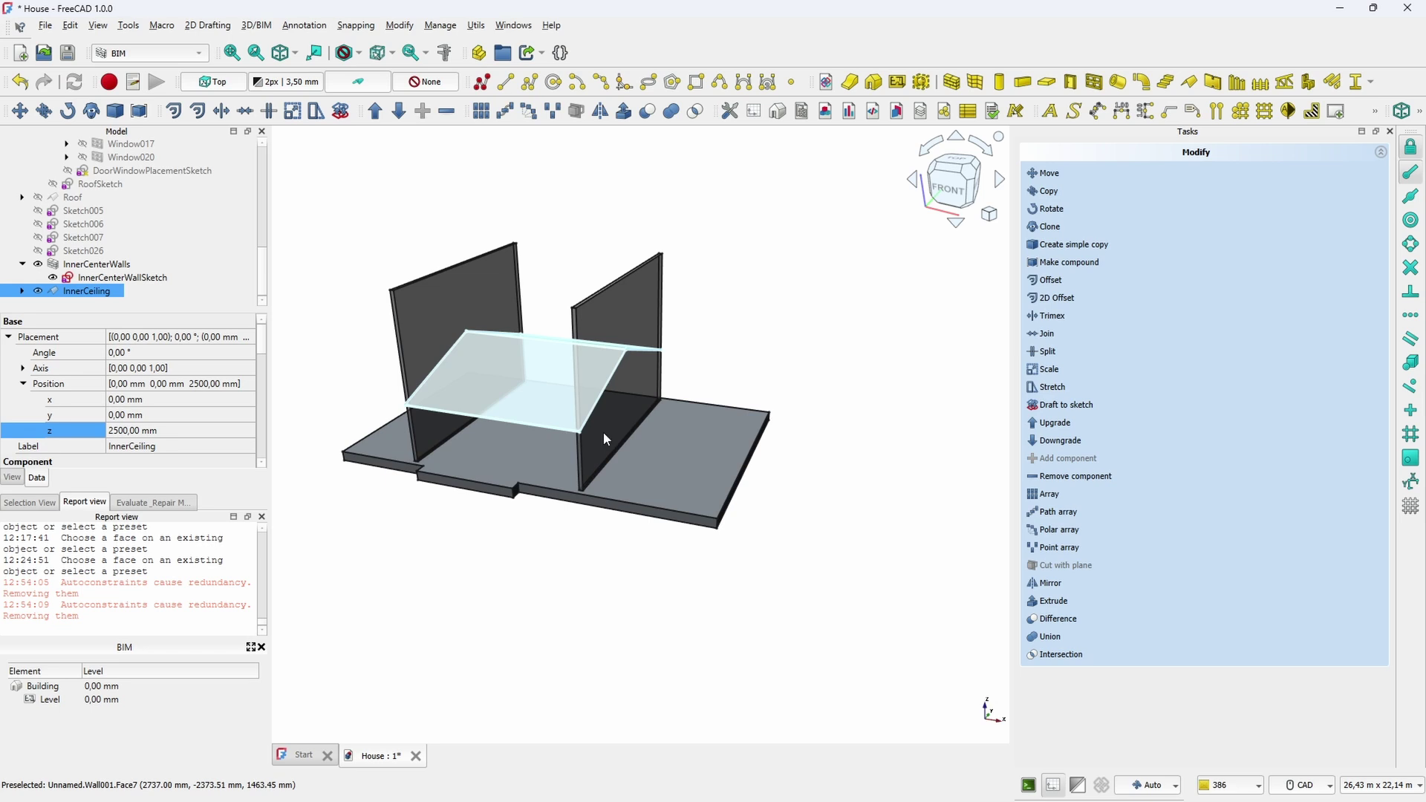
Subtract InnerCeiling from the InnerCenterWalls to cut the walls along the ceiling slopes
{"action": "left_click", "coordinate": [630, 411], "text": "ctrl"}
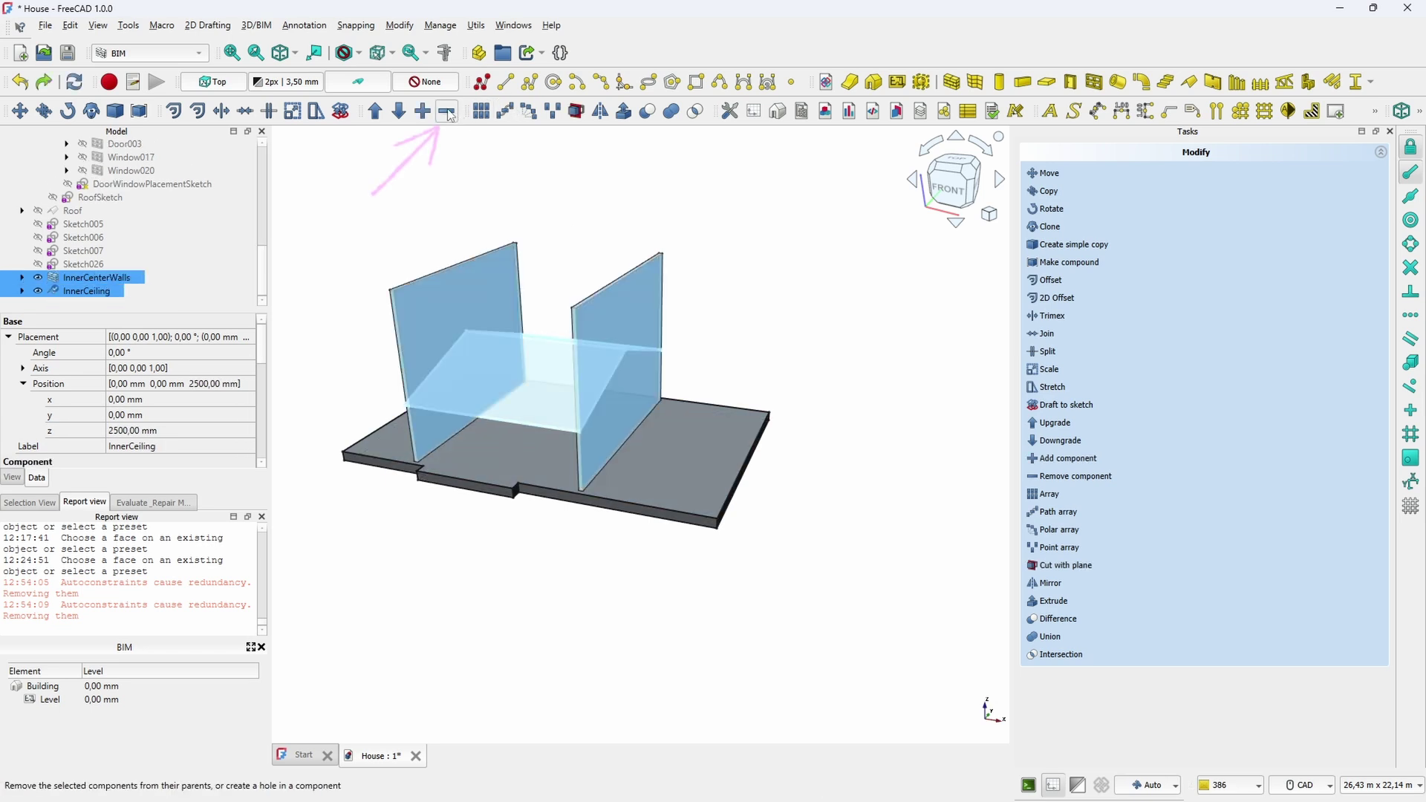
{"action": "left_click", "coordinate": [733, 320]}
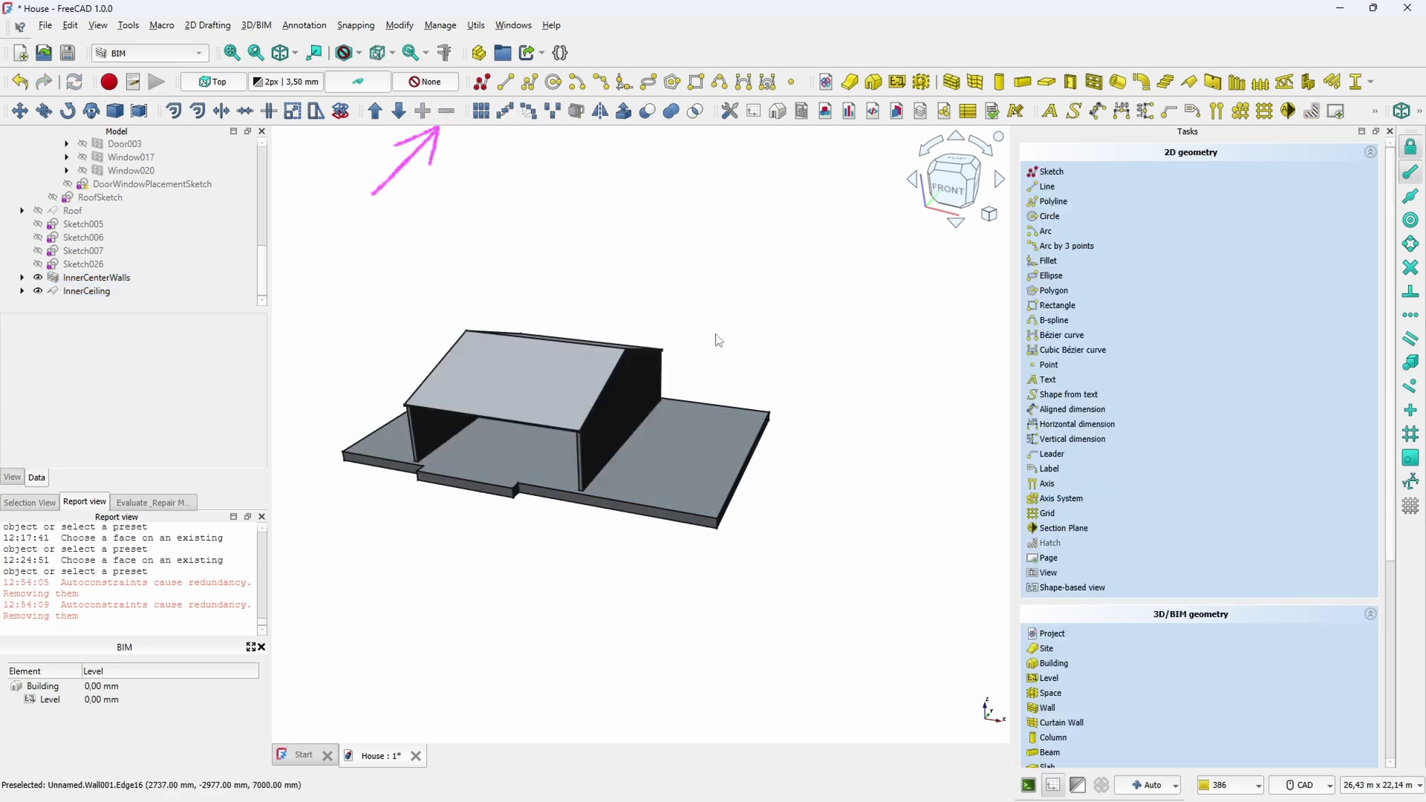
{"action": "scroll", "coordinate": [572, 437], "scroll_direction": "up", "scroll_amount": 5}
{"action": "middle_click_drag", "start_coordinate": [528, 467], "coordinate": [866, 649]}
{"action": "scroll", "coordinate": [620, 510], "scroll_direction": "down", "scroll_amount": 4}
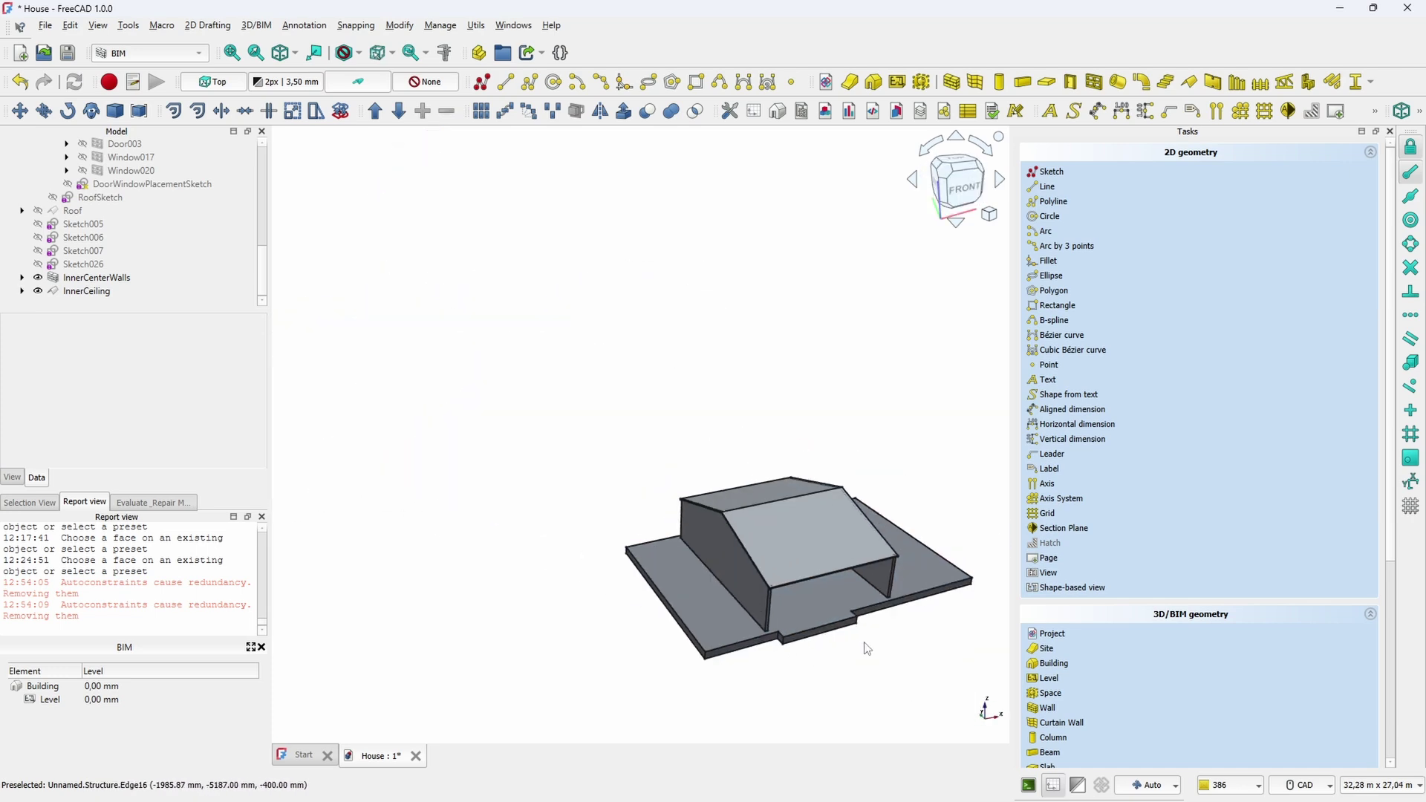
Show the house roof over the model and set its transparency to 35
{"action": "left_click", "coordinate": [38, 211]}
{"action": "middle_click_drag", "start_coordinate": [726, 617], "coordinate": [520, 534]}
{"action": "scroll", "coordinate": [121, 235], "scroll_direction": "up", "scroll_amount": 3}
{"action": "left_click", "coordinate": [73, 290]}
{"action": "left_click", "coordinate": [12, 477]}
{"action": "scroll", "coordinate": [178, 401], "scroll_direction": "down", "scroll_amount": 5}
{"action": "left_click", "coordinate": [232, 401]}
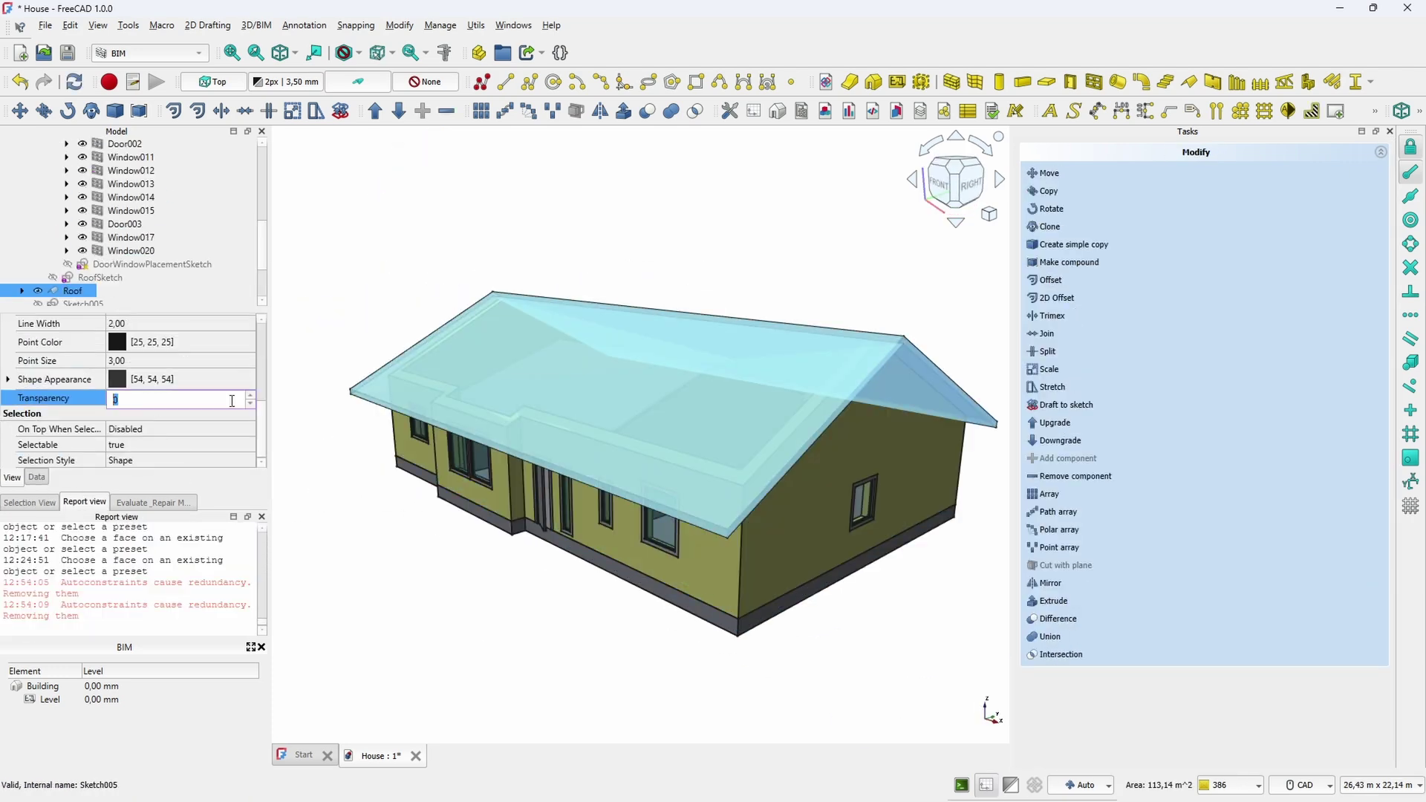
{"action": "type", "text": "35"}
{"action": "left_click", "coordinate": [751, 638]}
{"action": "middle_click_drag", "start_coordinate": [750, 639], "coordinate": [751, 490]}
Hide the roof and set the left inner wall's distance from the house's left side to 3700 mm in InnerCenterWallSketch
{"action": "left_click", "coordinate": [73, 291]}
{"action": "key", "text": "space"}
{"action": "middle_click_drag", "start_coordinate": [891, 357], "coordinate": [984, 382]}
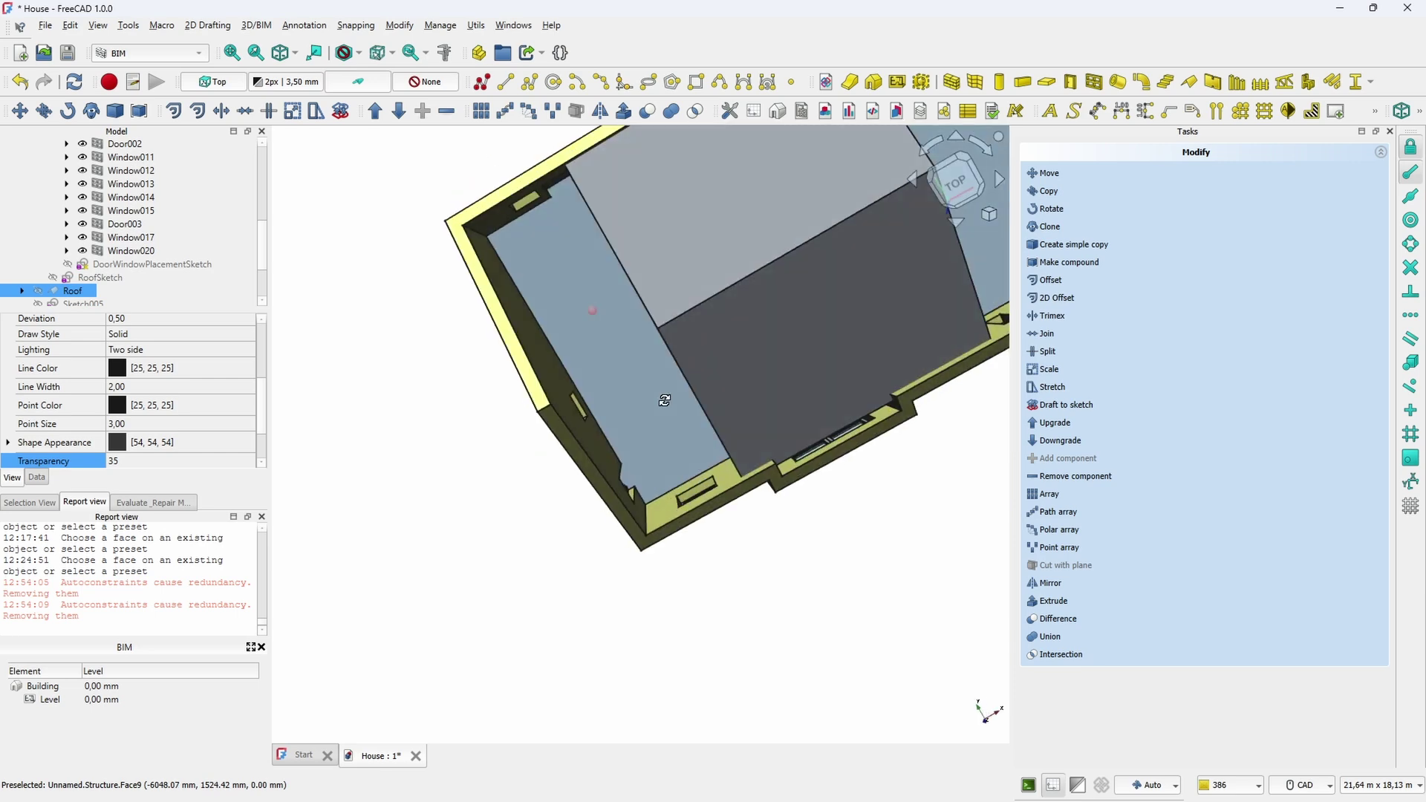
{"action": "scroll", "coordinate": [662, 449], "scroll_direction": "up", "scroll_amount": 3}
{"action": "middle_click_drag", "start_coordinate": [662, 448], "coordinate": [683, 499]}
{"action": "scroll", "coordinate": [683, 447], "scroll_direction": "down", "scroll_amount": 3}
{"action": "scroll", "coordinate": [613, 371], "scroll_direction": "up", "scroll_amount": 6}
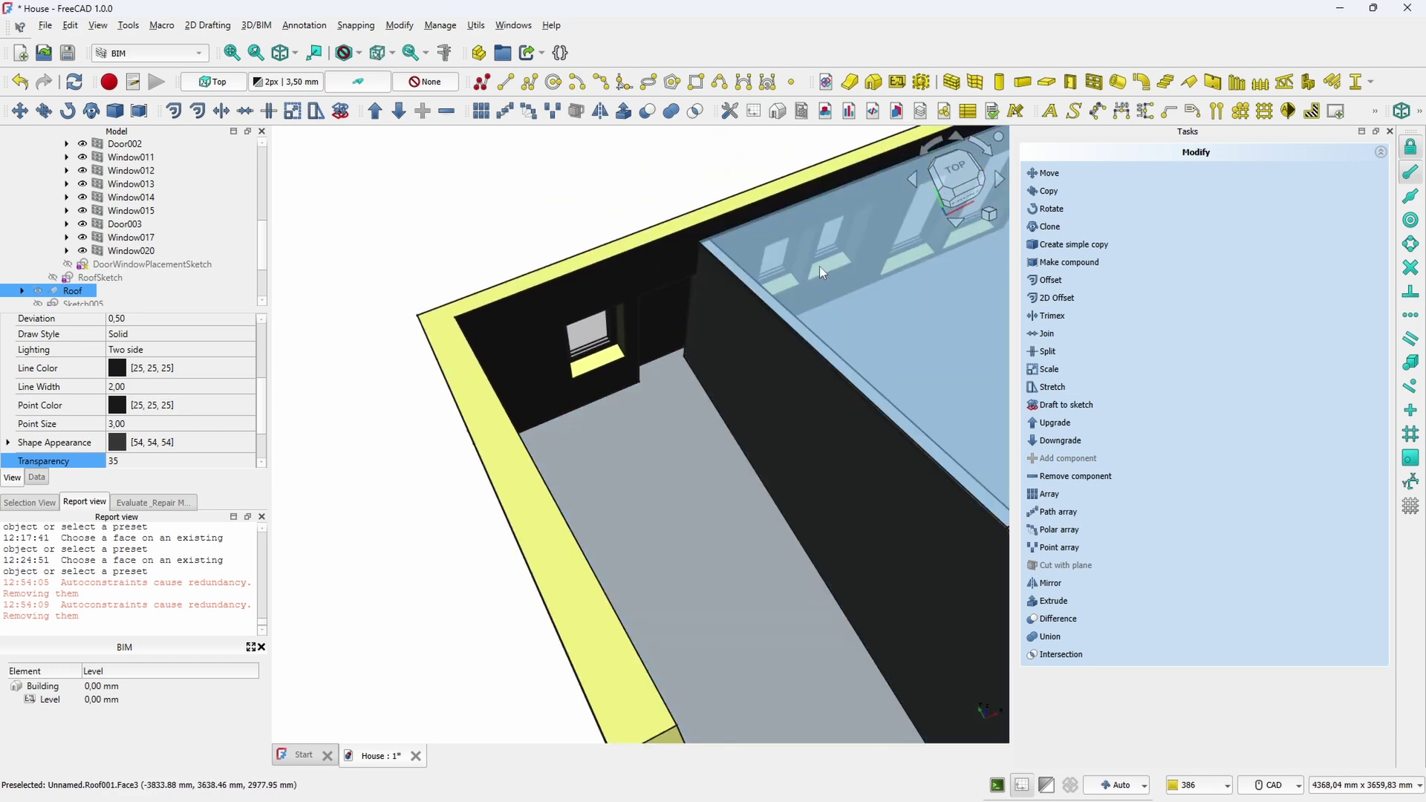
{"action": "middle_click_drag", "start_coordinate": [752, 282], "coordinate": [719, 299]}
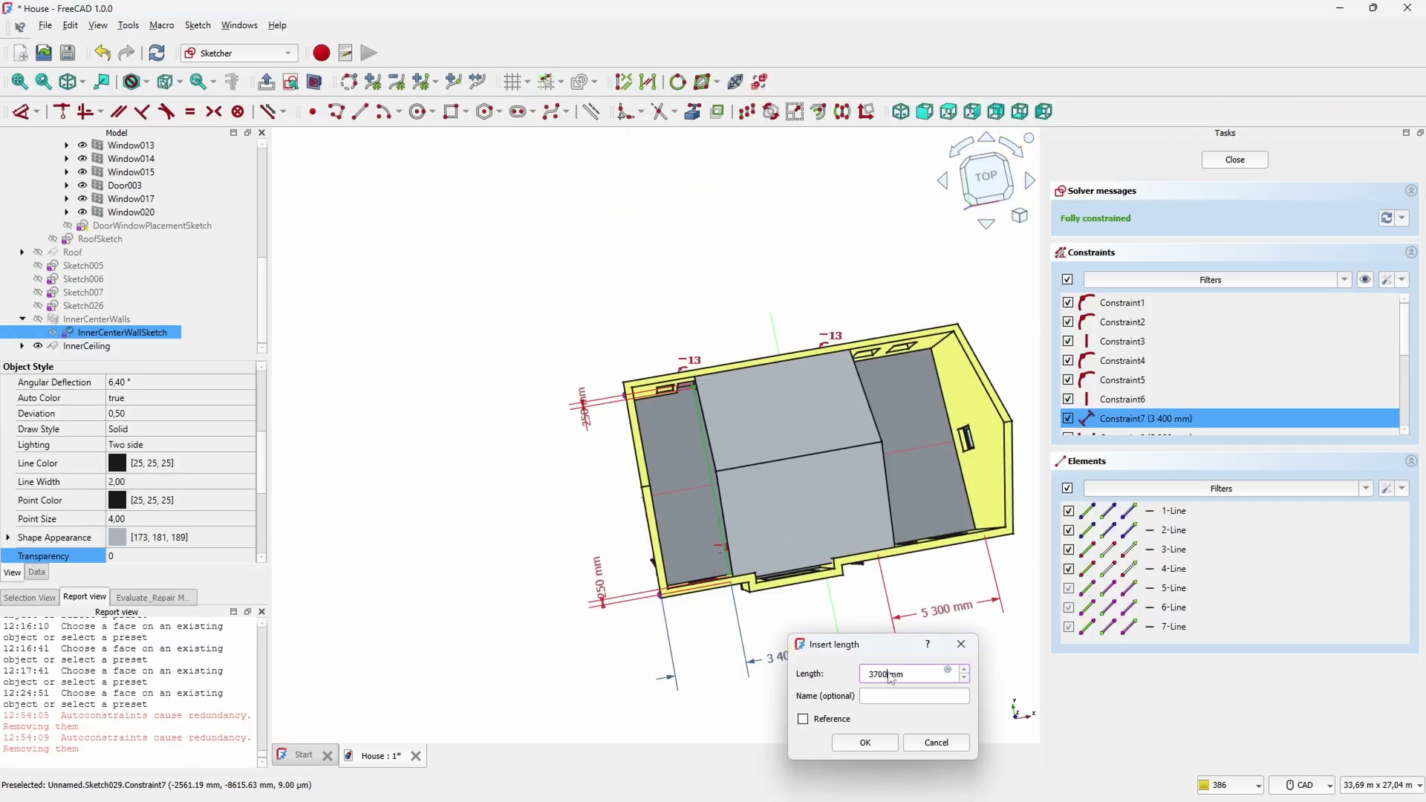
{"action": "key", "text": "Return"}
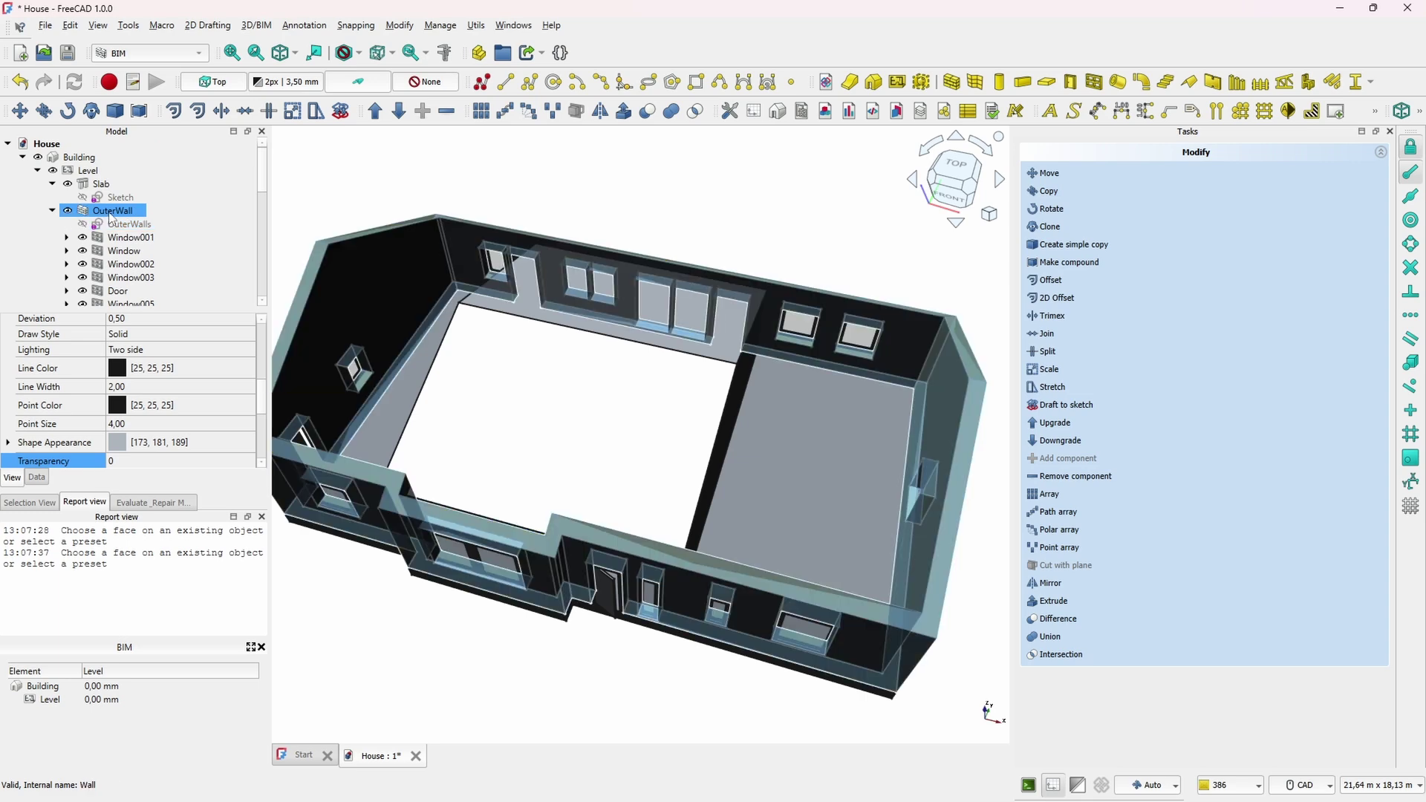
Hide the outer walls and sketch a rectangle over the slab area to the right of the right inner wall, using orthographic view
{"action": "left_click", "coordinate": [110, 212]}
{"action": "key", "text": "space"}
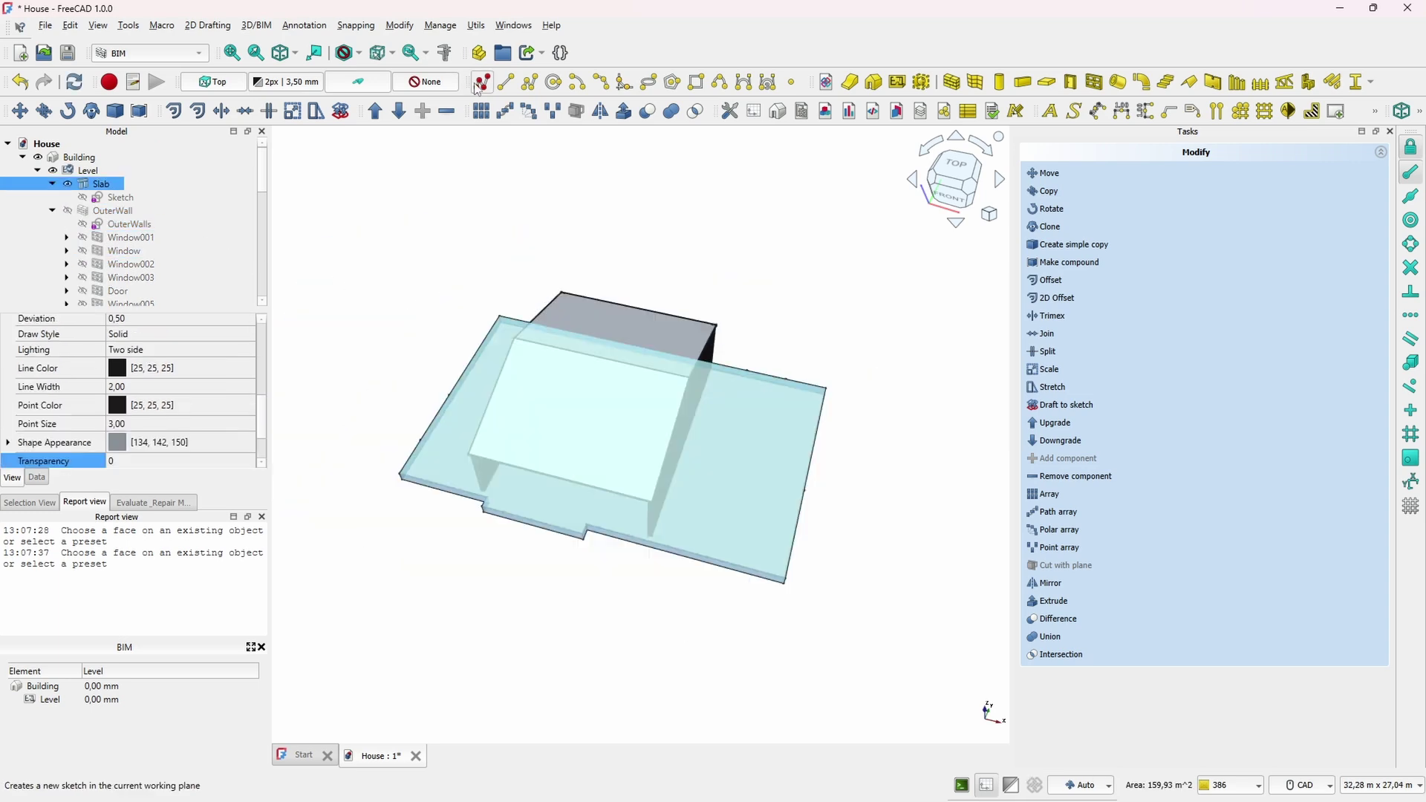
{"action": "left_click", "coordinate": [825, 82]}
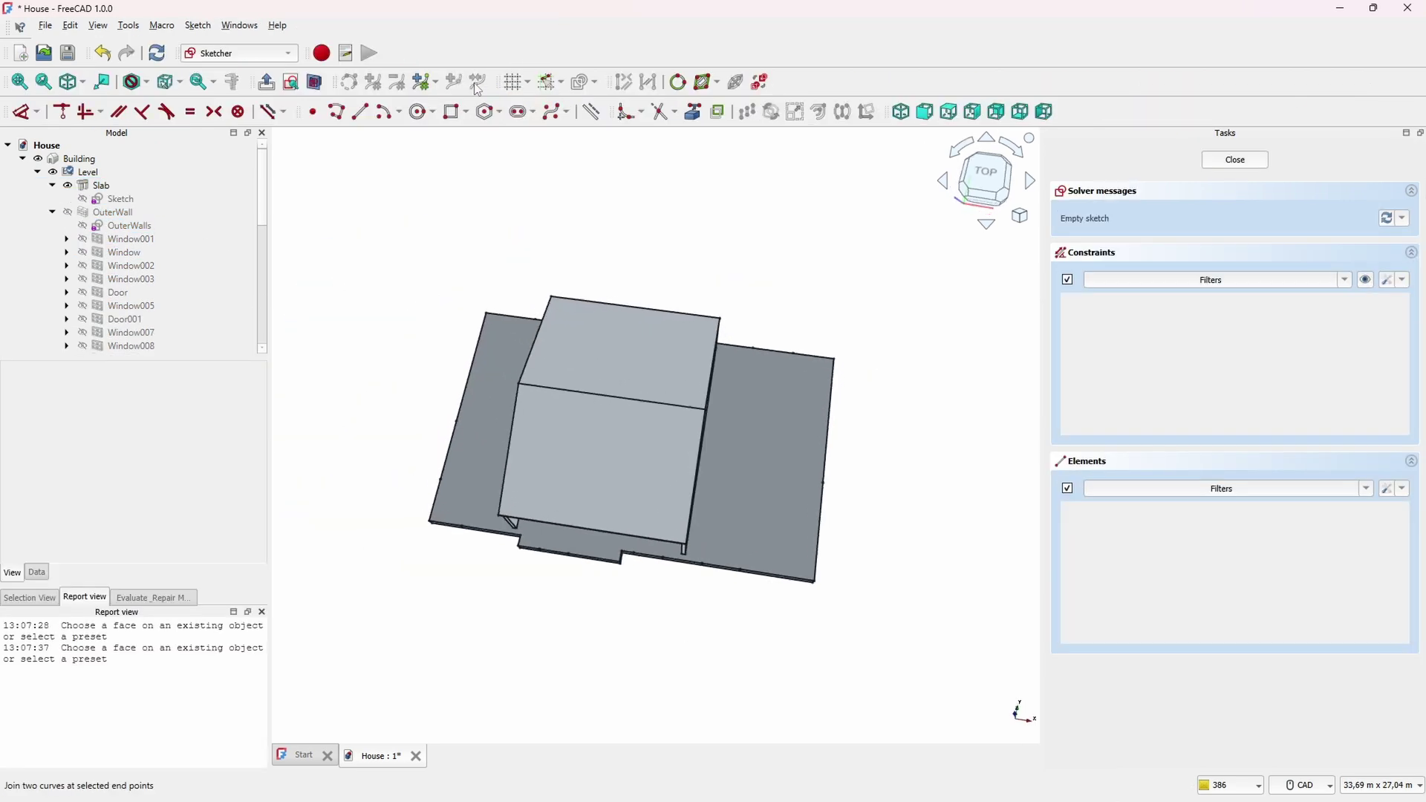
{"action": "key", "text": "v"}
{"action": "key", "text": "o"}
{"action": "scroll", "coordinate": [772, 429], "scroll_direction": "up", "scroll_amount": 4}
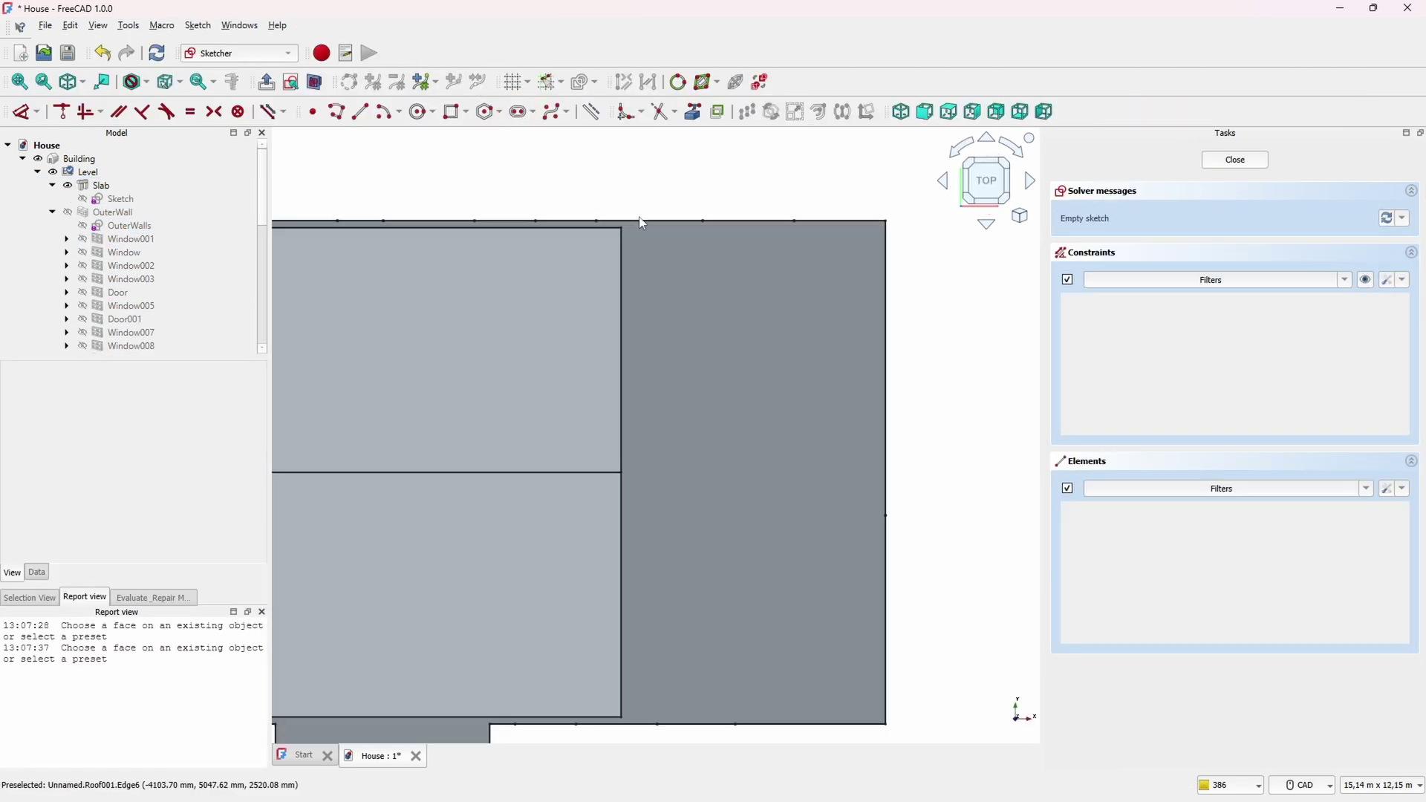
{"action": "left_click", "coordinate": [450, 113]}
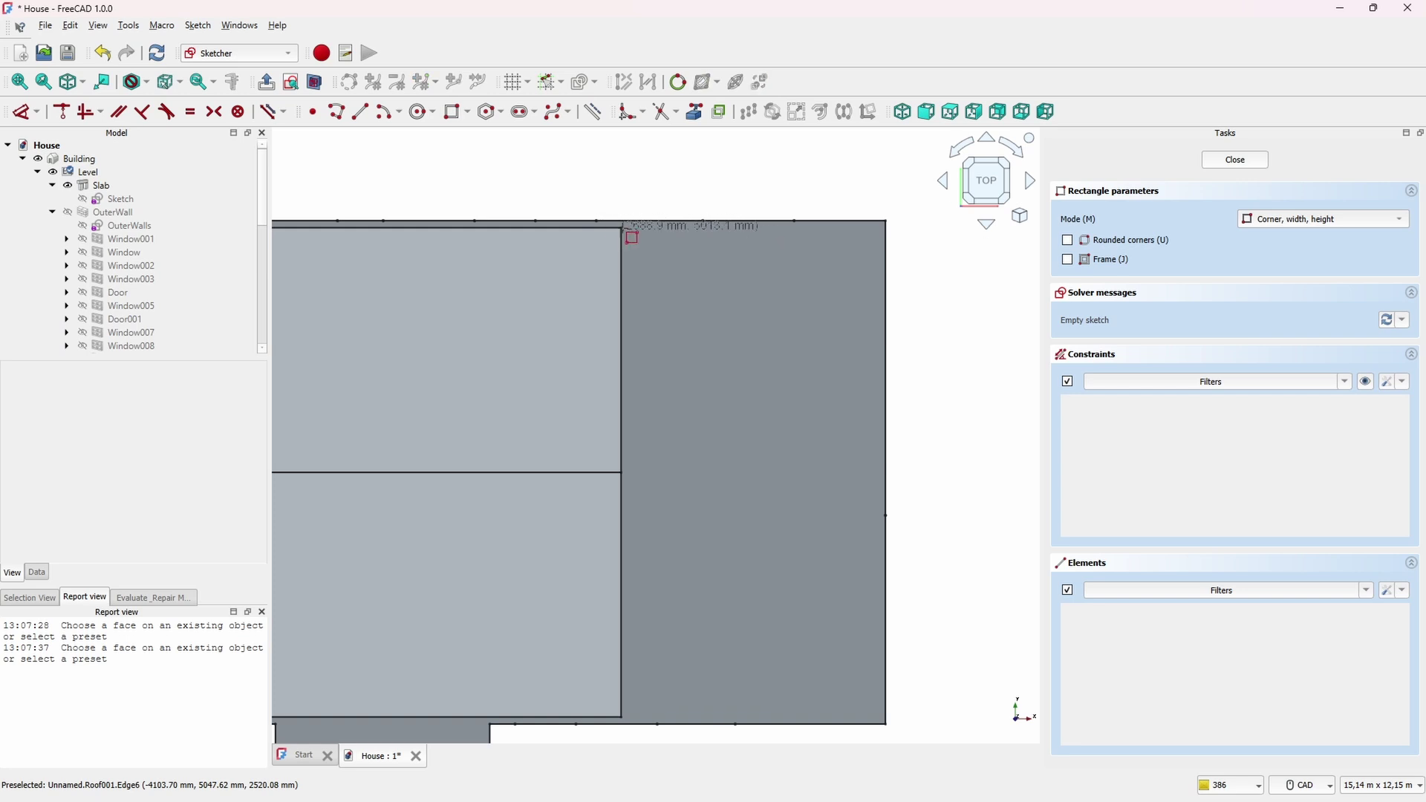
{"action": "scroll", "coordinate": [622, 229], "scroll_direction": "up", "scroll_amount": 4}
{"action": "left_click", "coordinate": [621, 222]}
{"action": "left_click", "coordinate": [812, 642]}
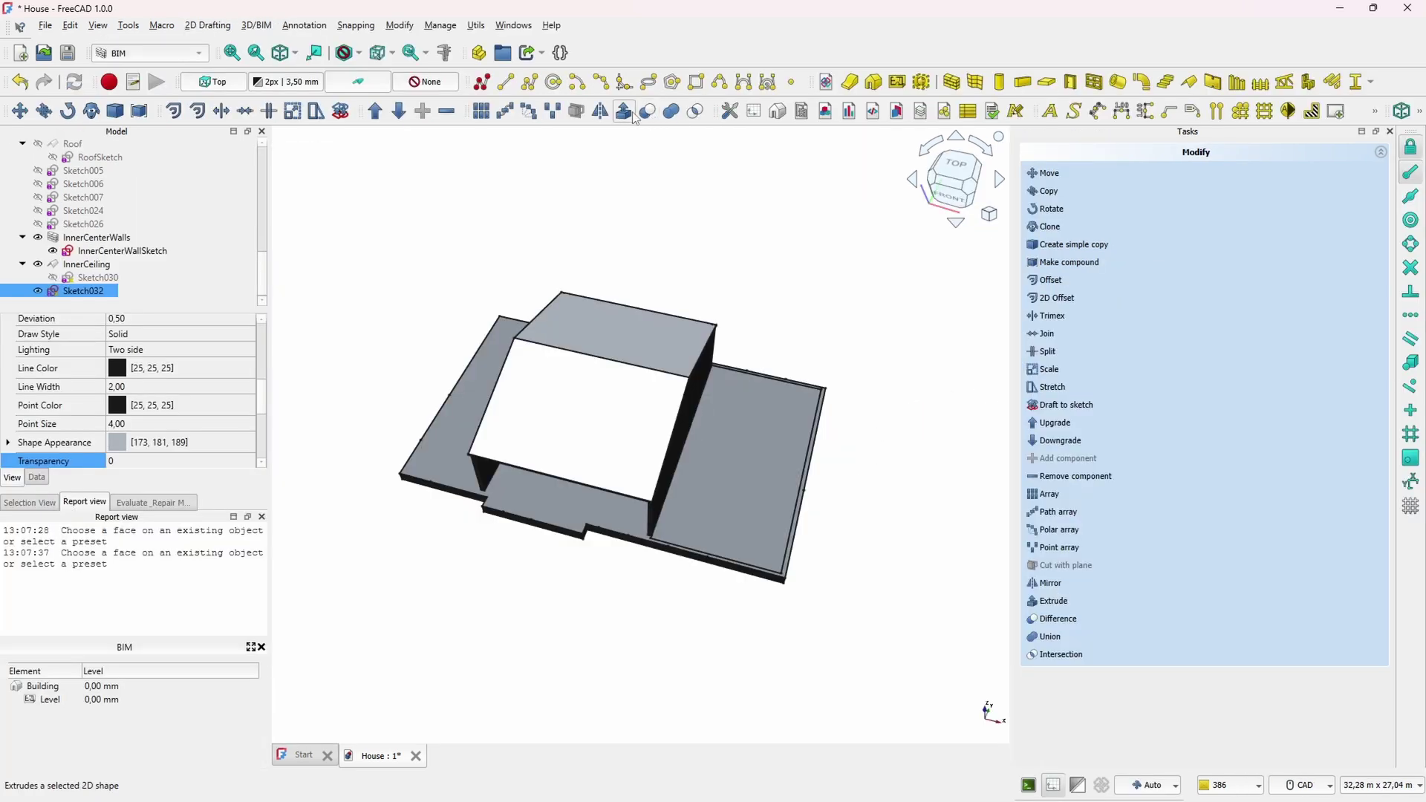
Extrude the right-hand rectangle into a ceiling named InnerCeiling2 and set its Z position to 2500 mm
{"action": "left_click", "coordinate": [629, 116]}
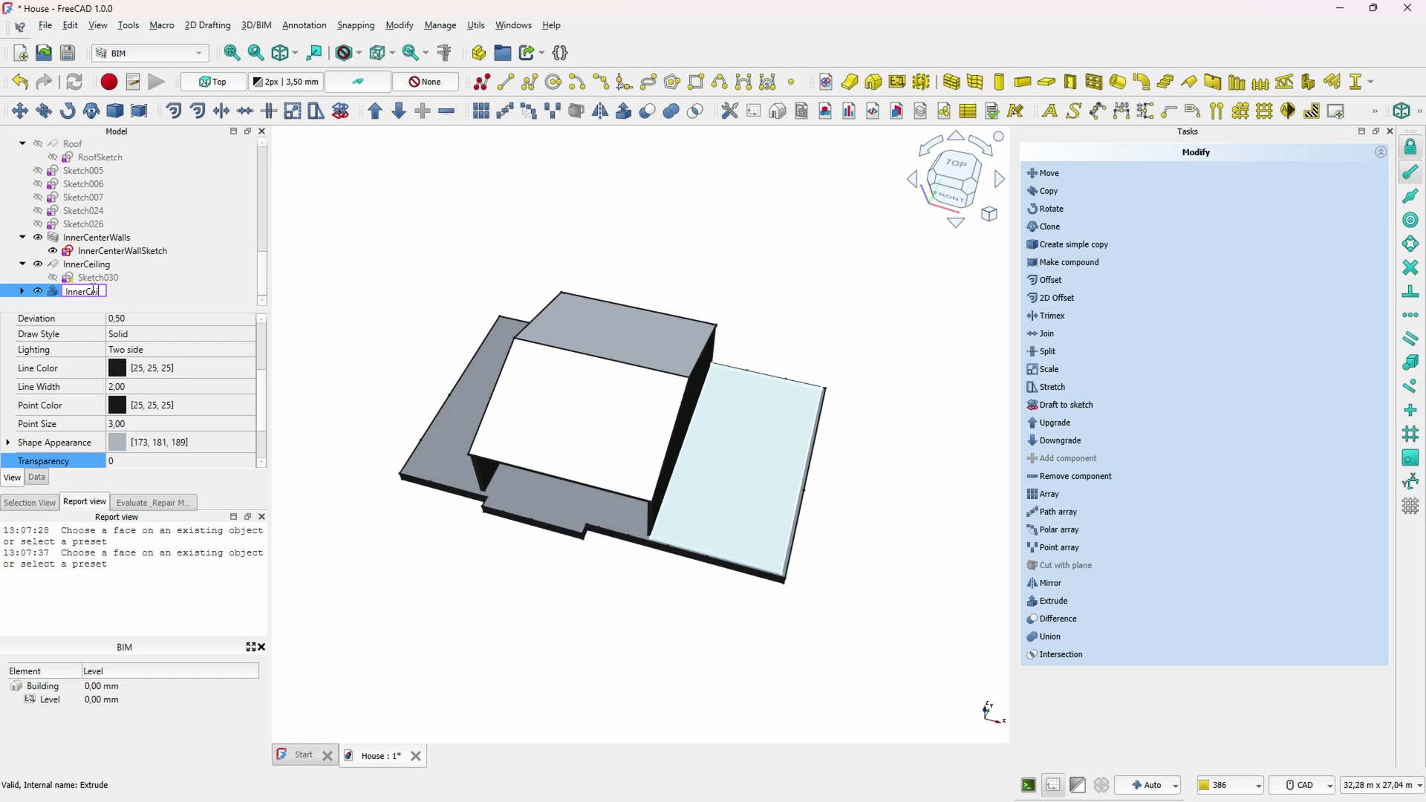
{"action": "right_click", "coordinate": [95, 295]}
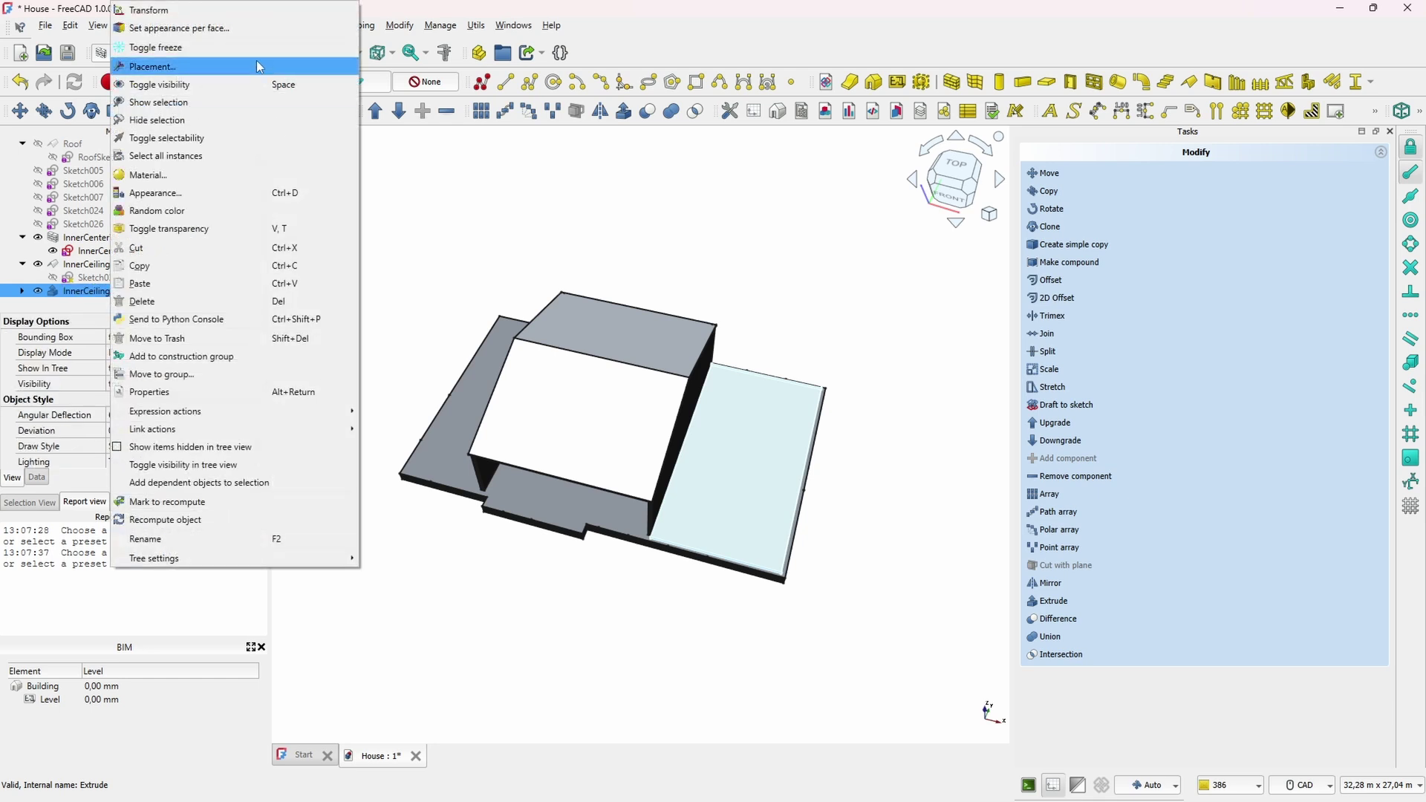
{"action": "left_click", "coordinate": [256, 53]}
{"action": "left_click", "coordinate": [1073, 246]}
{"action": "type", "text": "3500"}
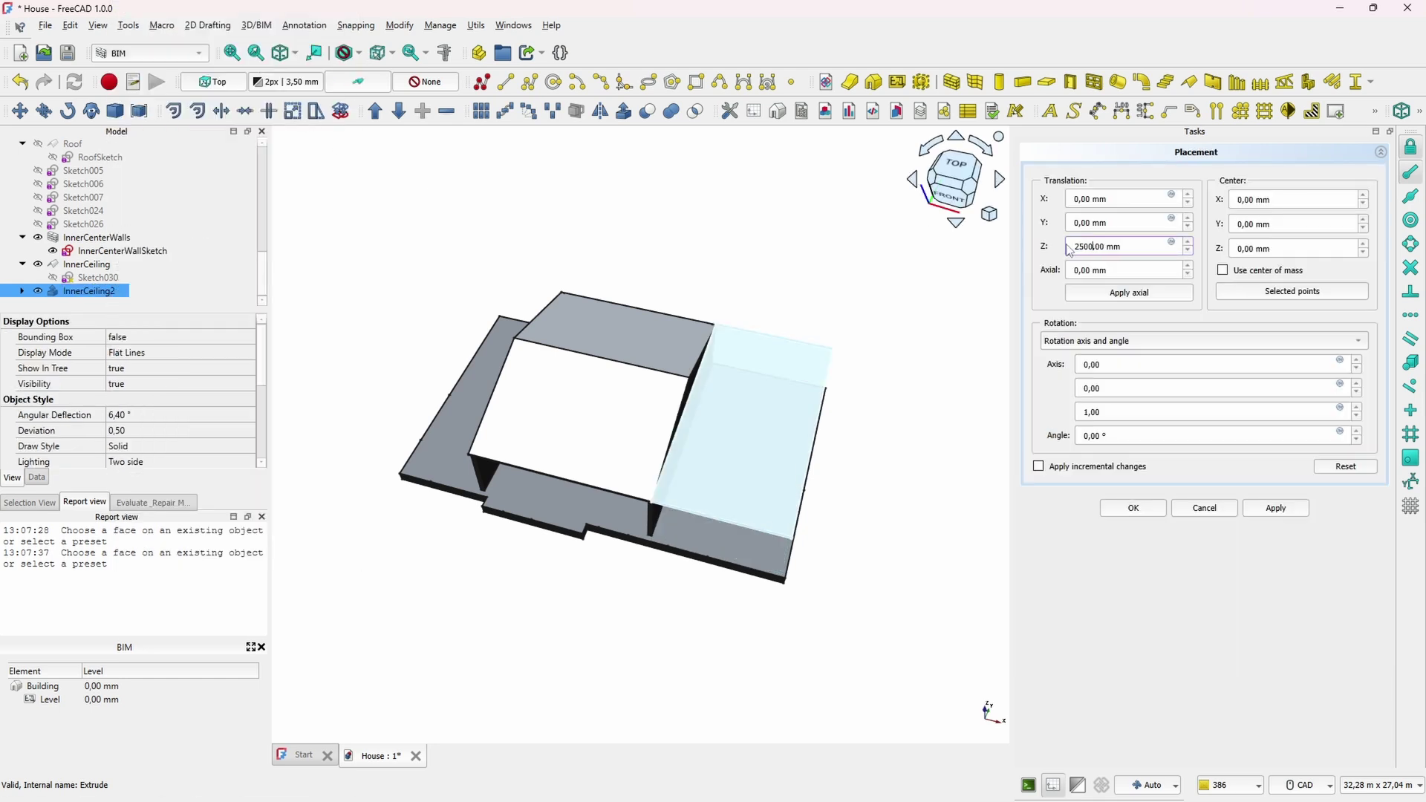
{"action": "key", "text": "Return"}
{"action": "scroll", "coordinate": [817, 505], "scroll_direction": "up", "scroll_amount": 6}
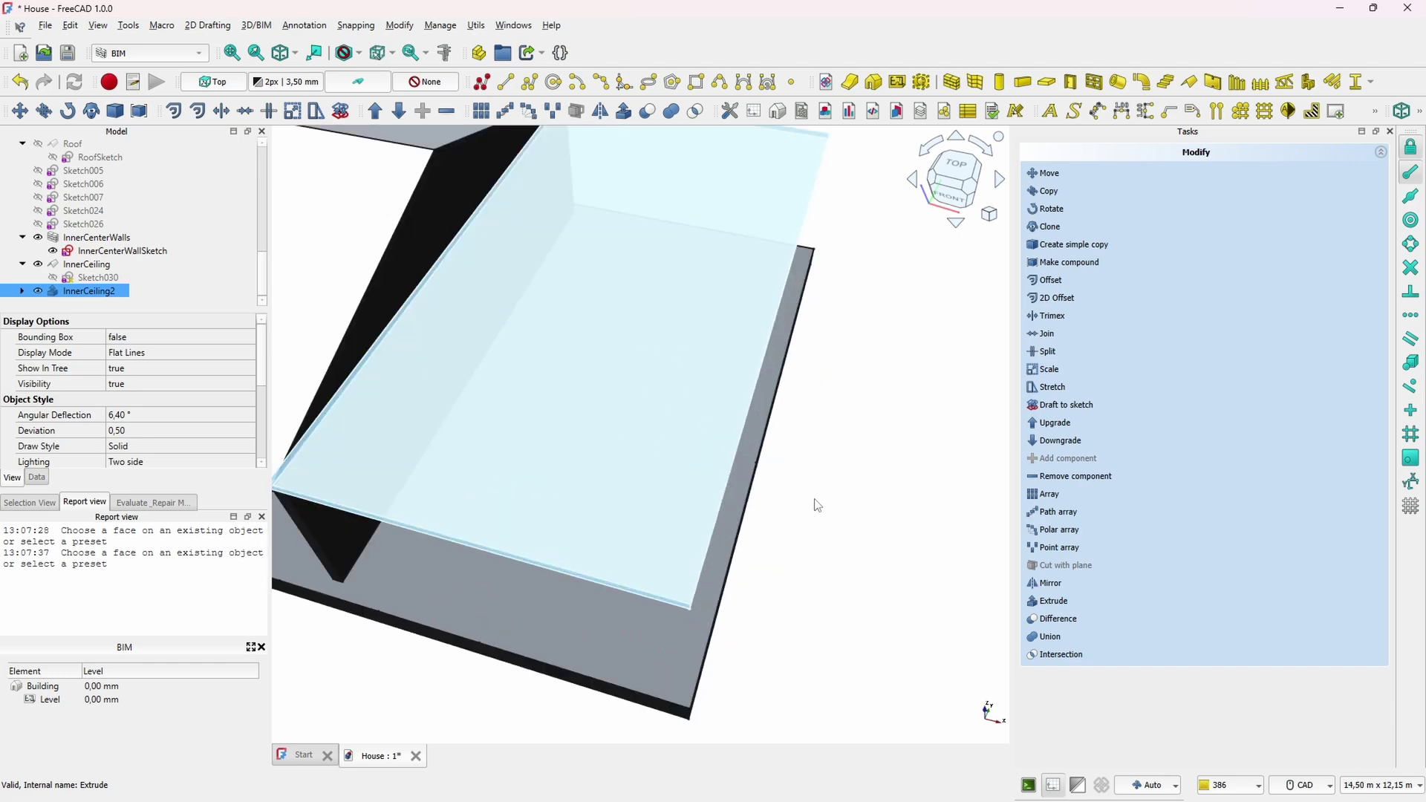
{"action": "middle_click_drag", "start_coordinate": [794, 444], "coordinate": [846, 388]}
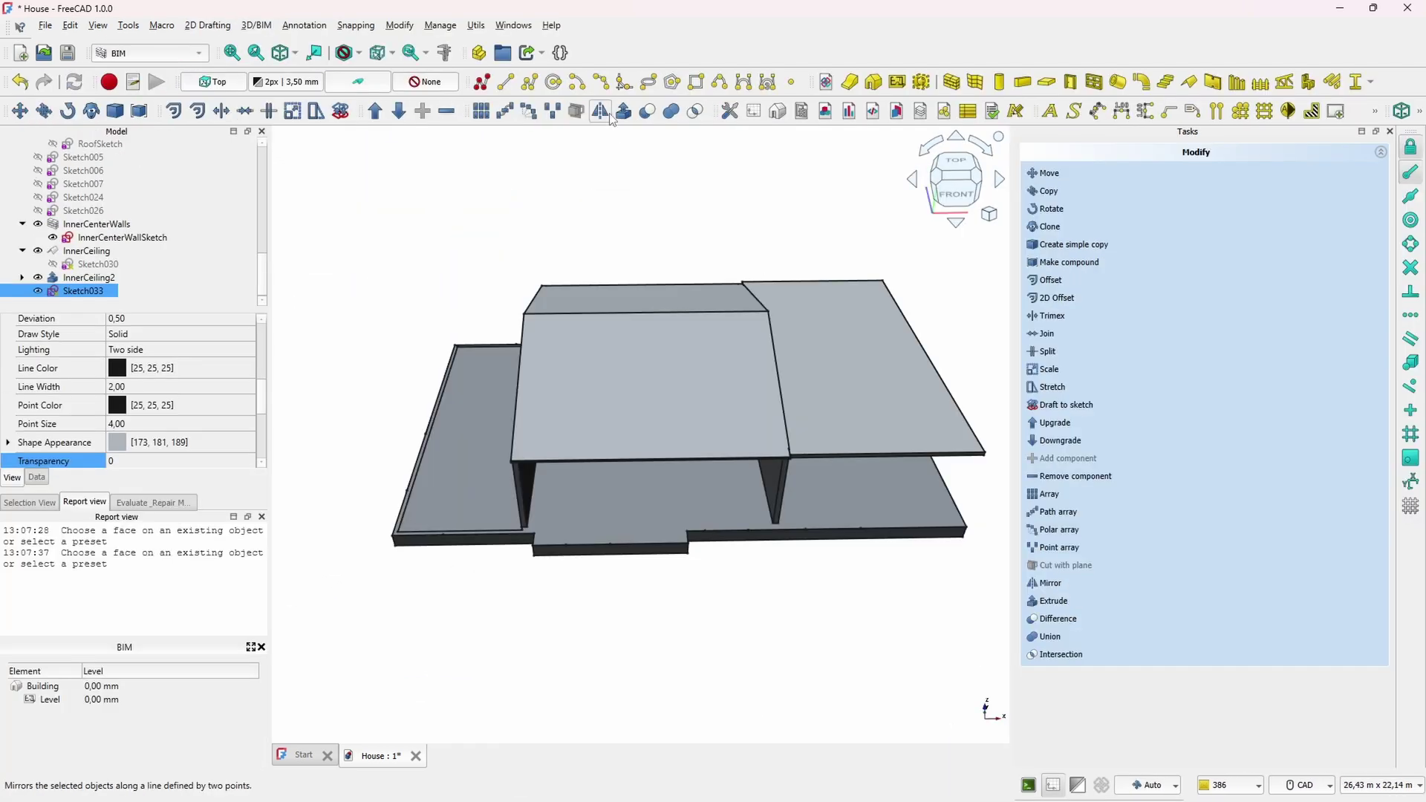
Extrude the left-hand rectangle into a ceiling named InnerCeiling3 and set its Z position to 2500 mm
{"action": "left_click", "coordinate": [477, 477]}
{"action": "right_click", "coordinate": [95, 295]}
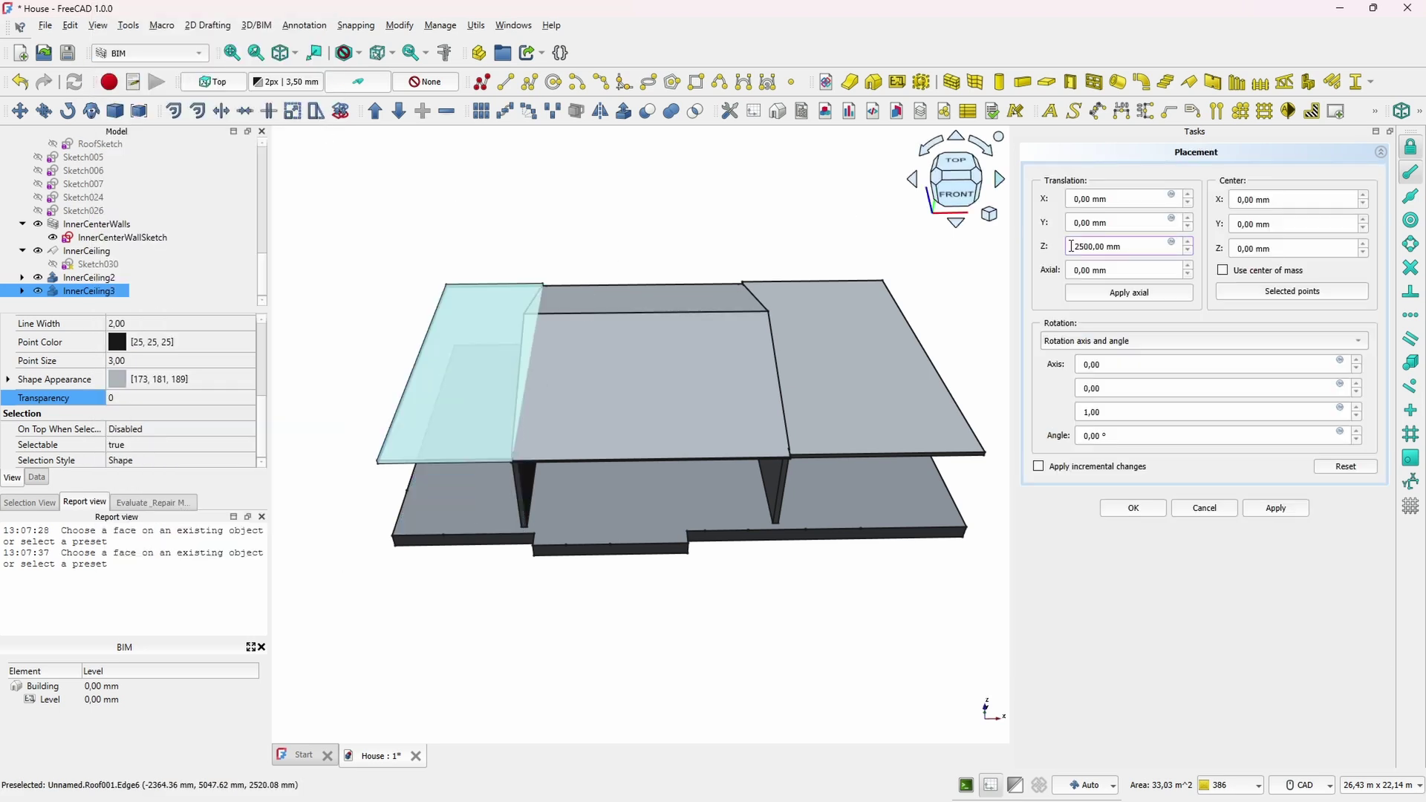
{"action": "left_click", "coordinate": [1187, 502]}
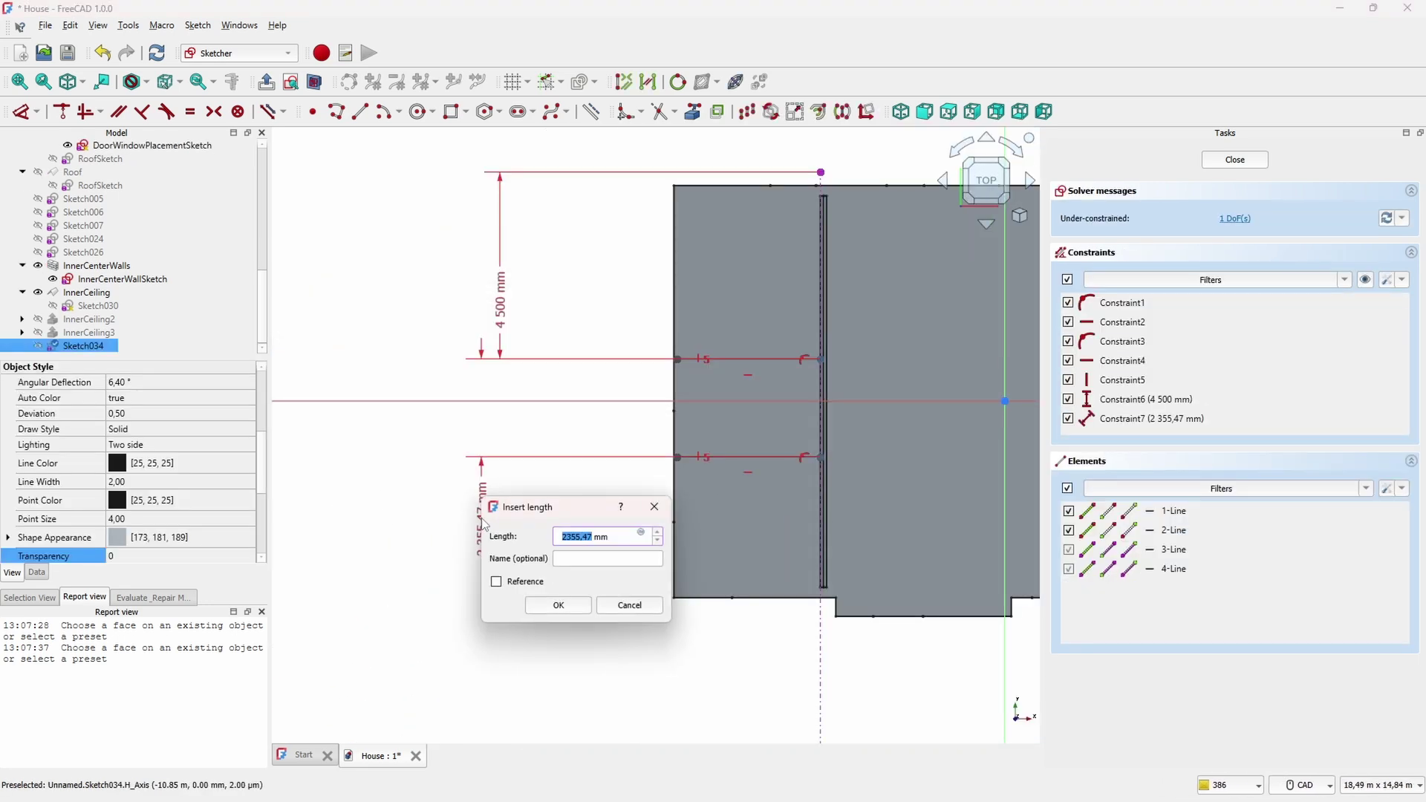
Set the spacing between the two horizontal wall lines left of the left inner wall to 2500 mm
{"action": "key", "text": "Return"}
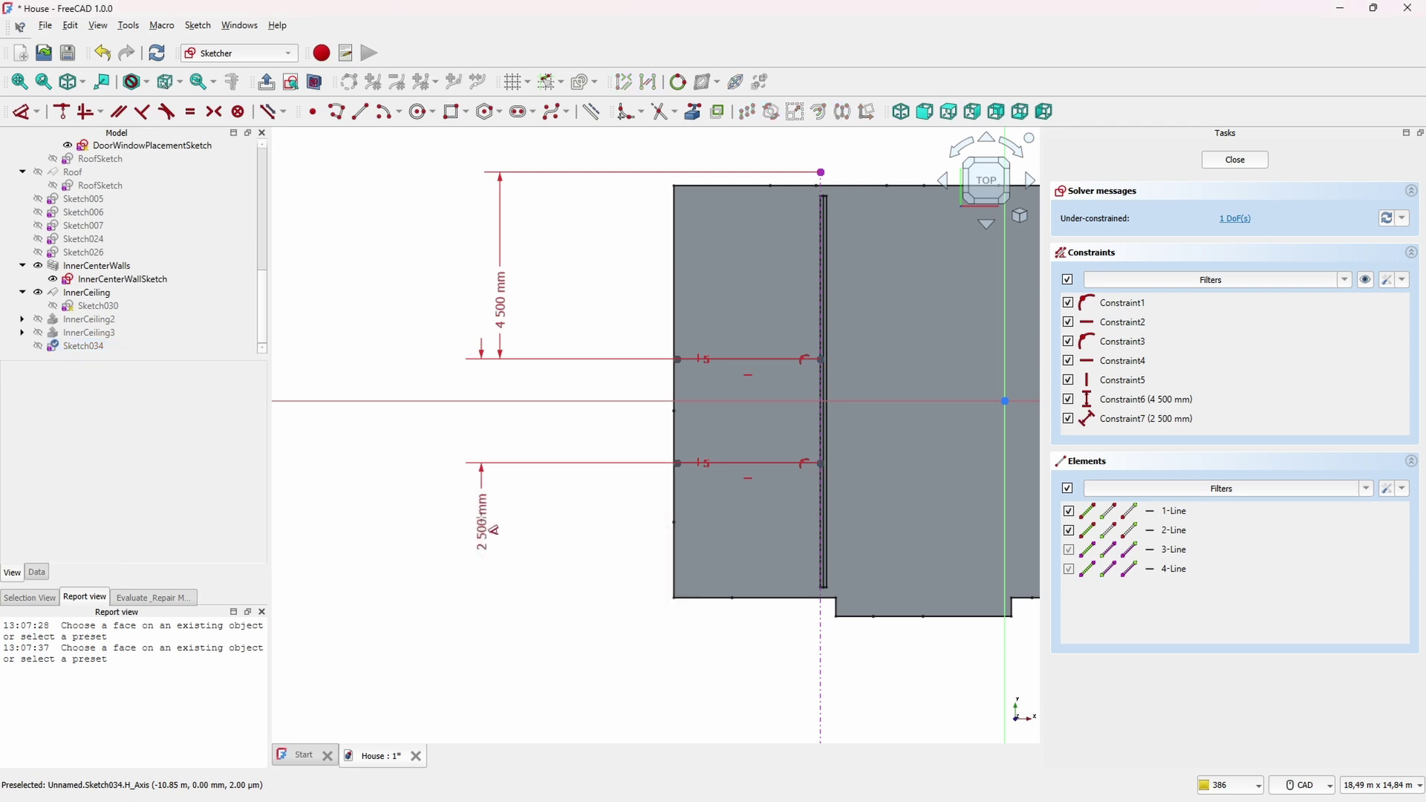
{"action": "scroll", "coordinate": [761, 422], "scroll_direction": "up", "scroll_amount": 2}
{"action": "scroll", "coordinate": [760, 421], "scroll_direction": "down", "scroll_amount": 2}
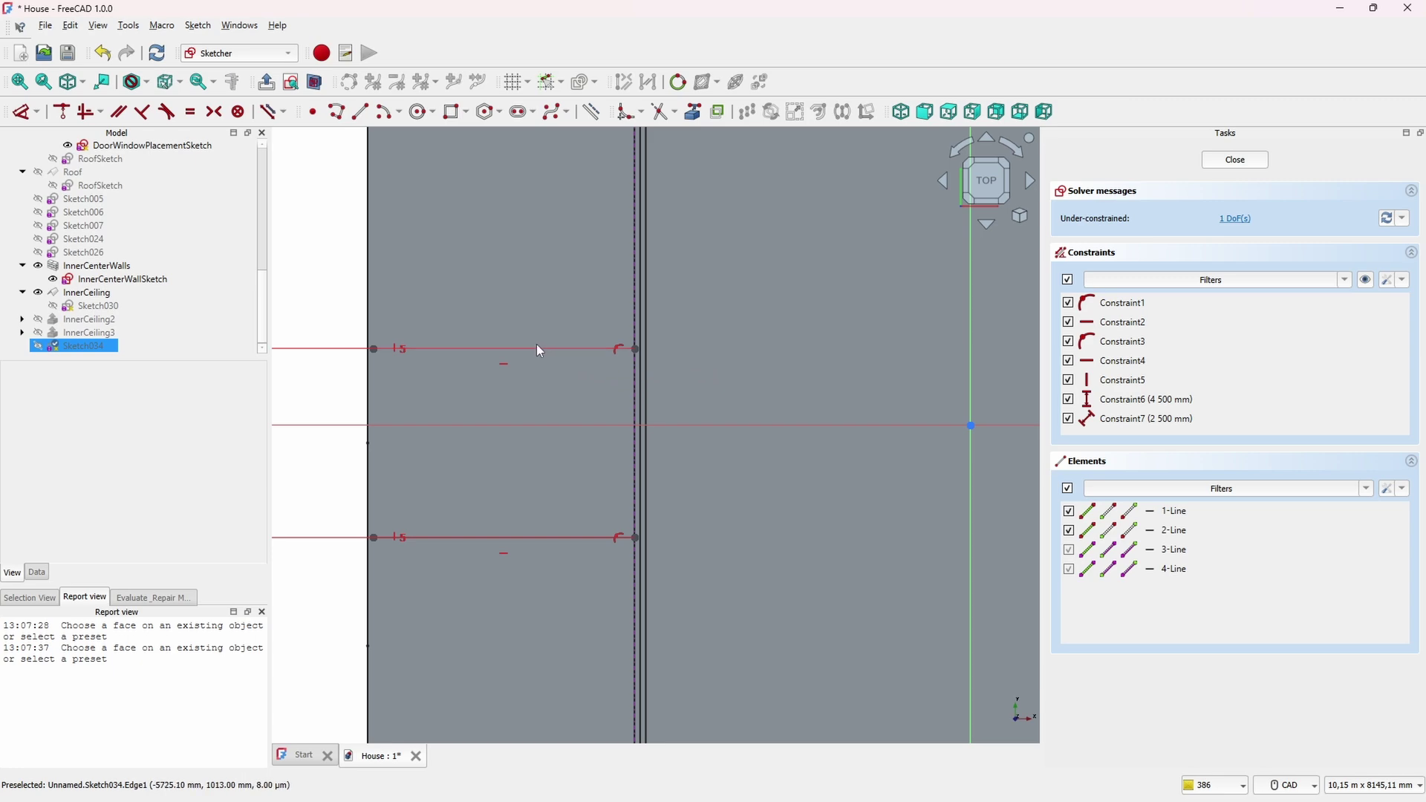
Replace the upper horizontal wall line with a 2700 mm line whose end branches into two diagonals reaching the left inner wall
{"action": "left_click", "coordinate": [532, 347]}
{"action": "key", "text": "Delete"}
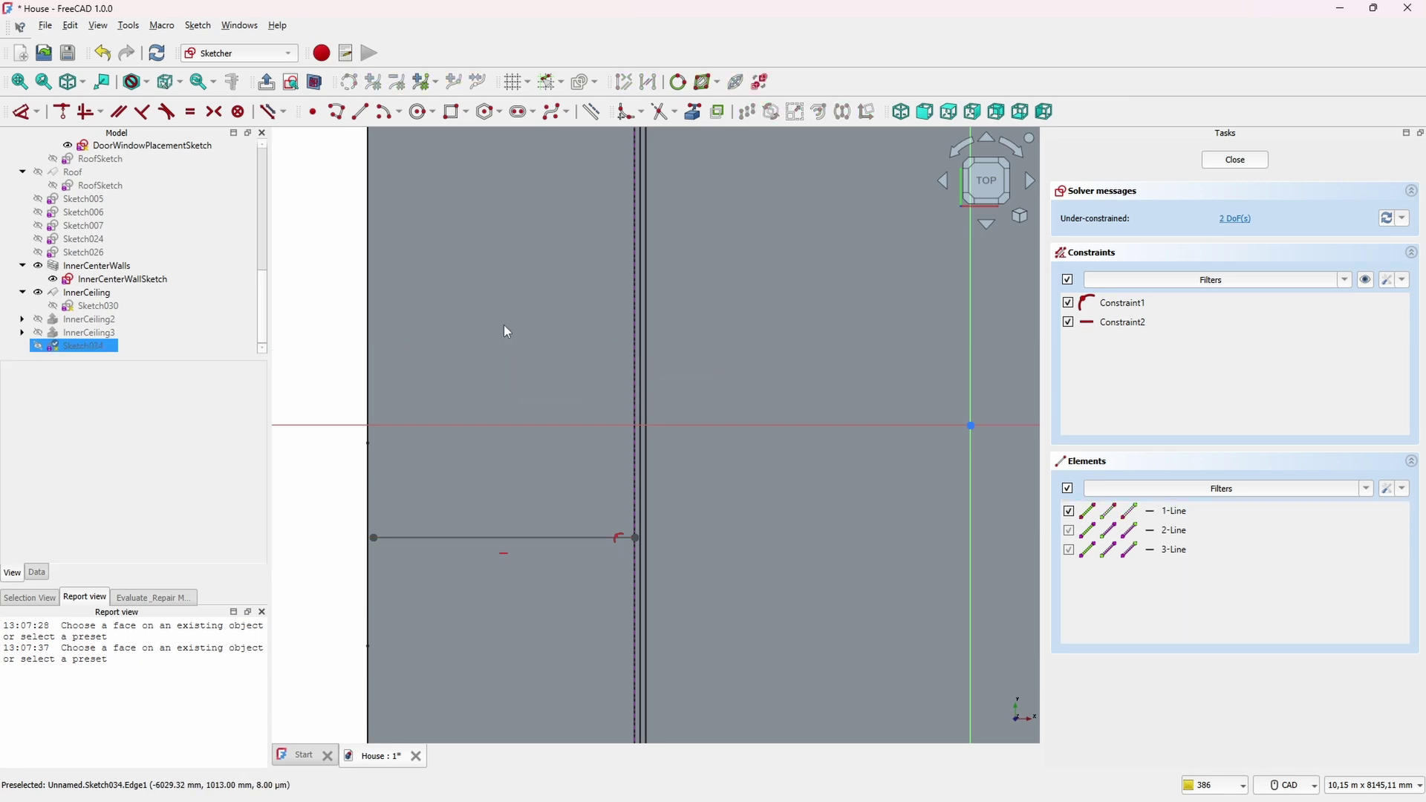
{"action": "left_click", "coordinate": [532, 104]}
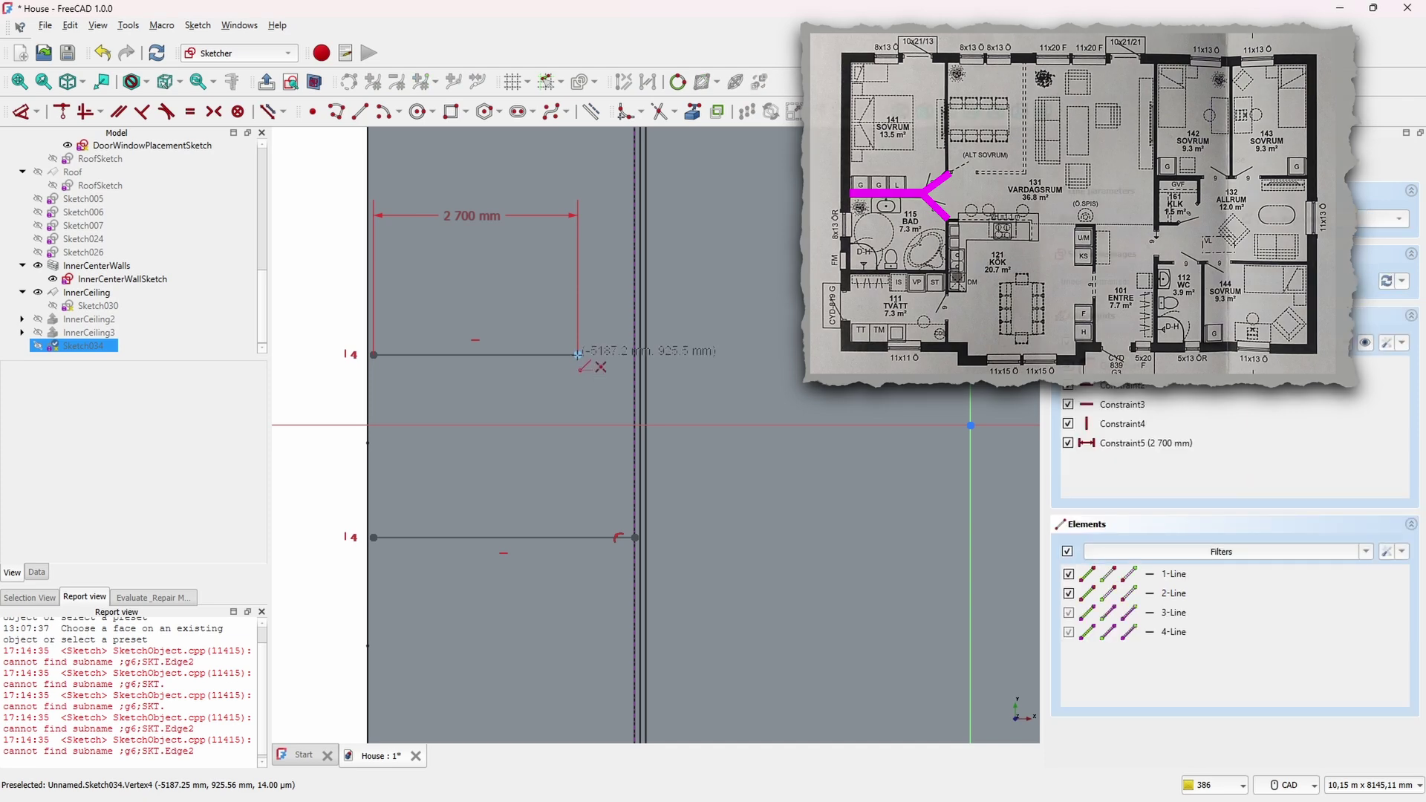
{"action": "left_click", "coordinate": [577, 355]}
{"action": "left_click", "coordinate": [632, 311]}
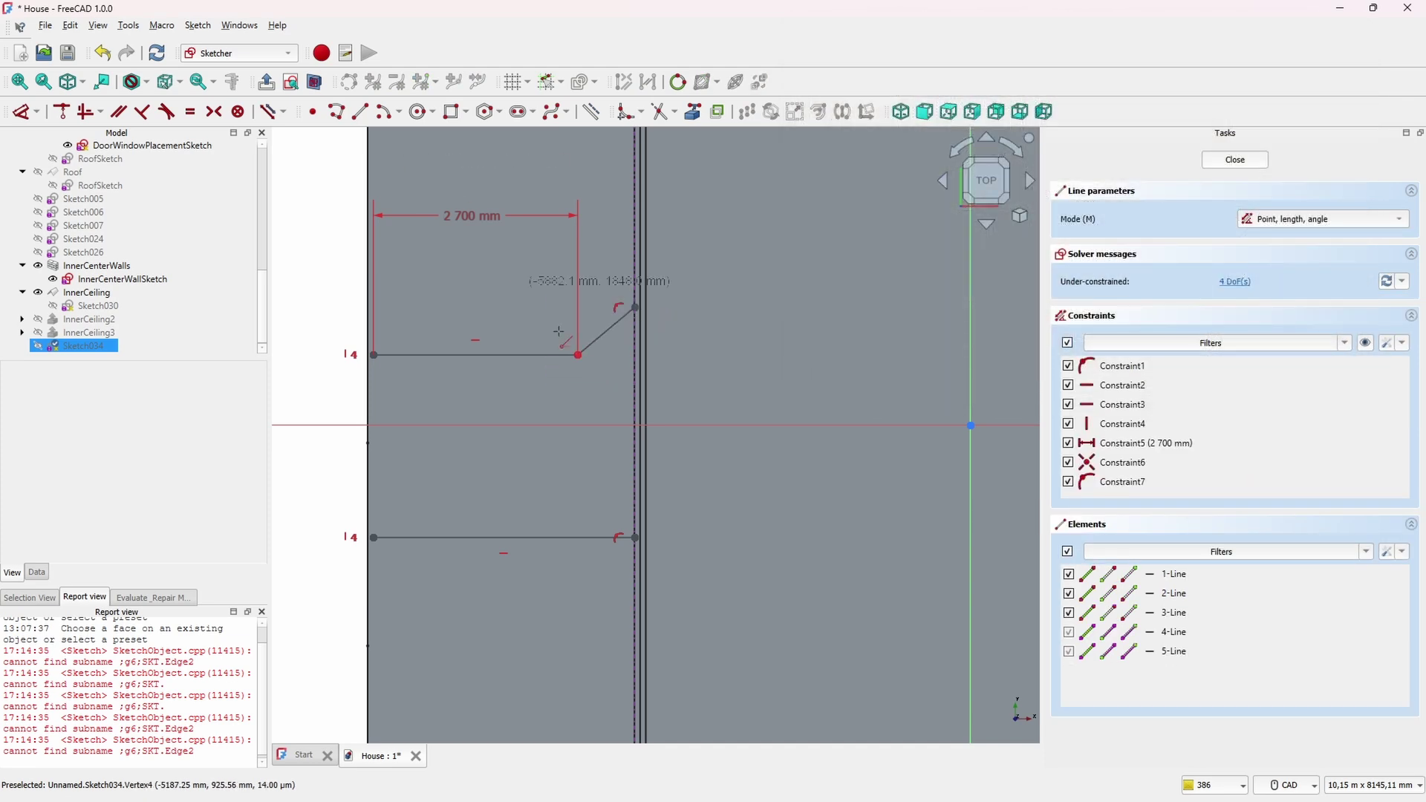
{"action": "left_click", "coordinate": [578, 355]}
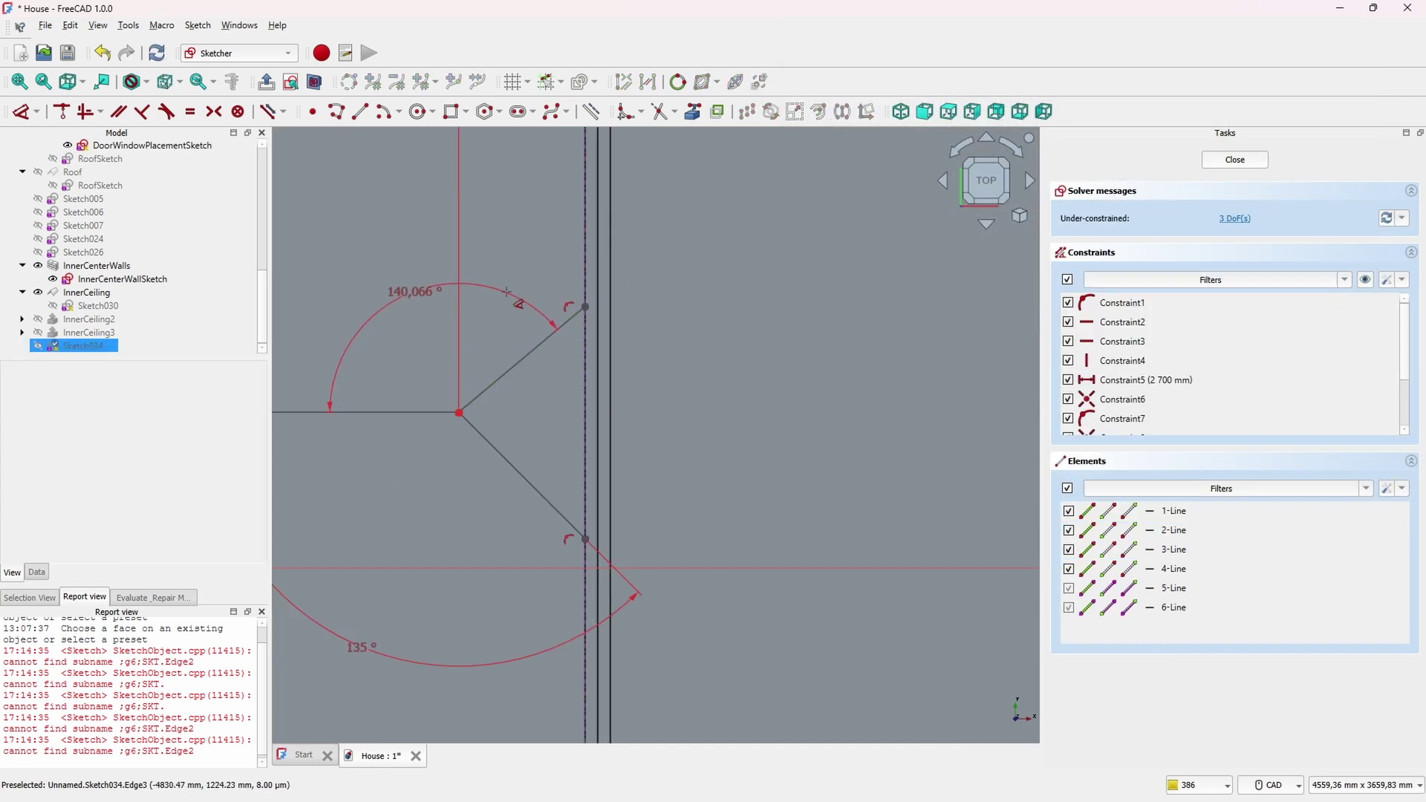
Set the angle between the upper diagonal and the upper horizontal wall line to 135°
{"action": "left_click", "coordinate": [506, 292]}
{"action": "type", "text": "135"}
{"action": "key", "text": "Return"}
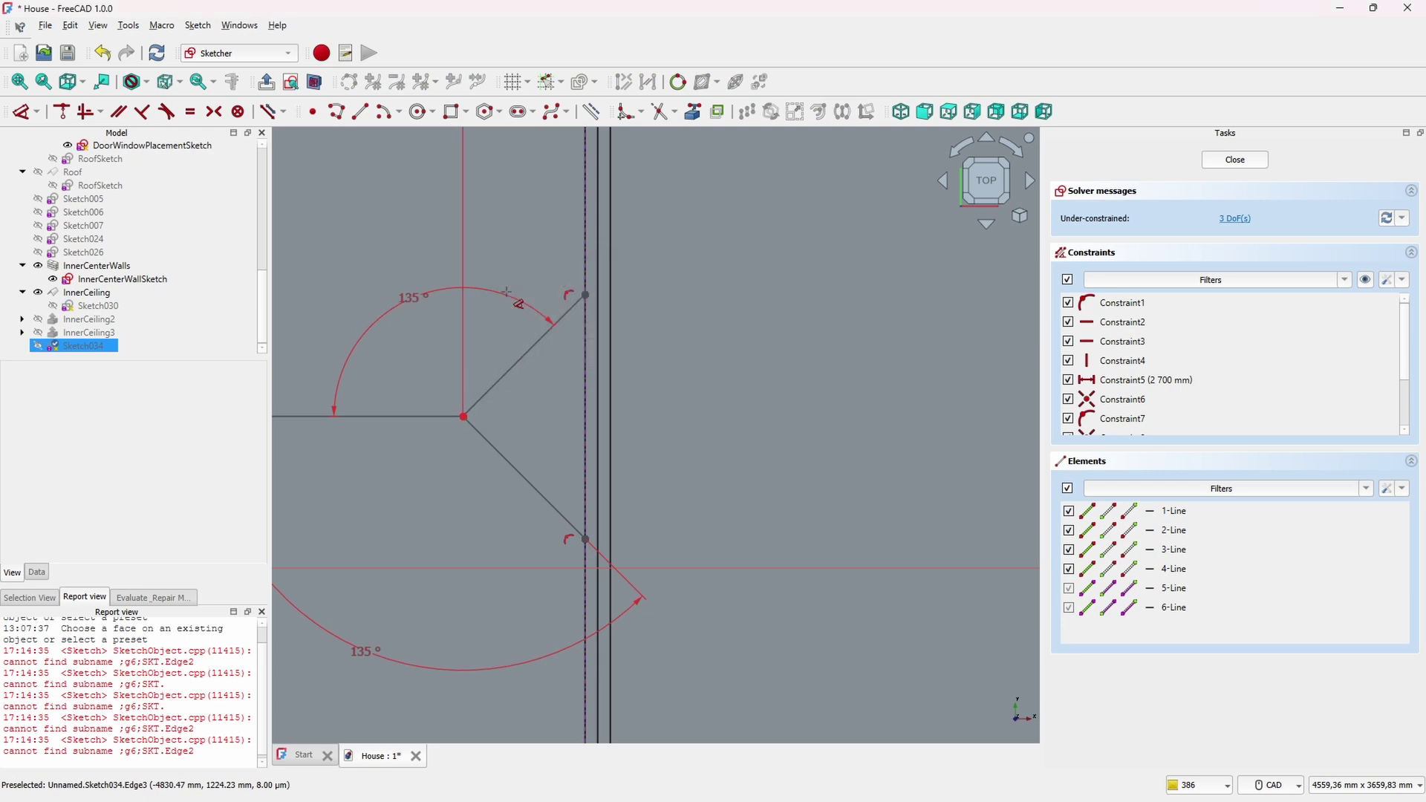
{"action": "scroll", "coordinate": [506, 291], "scroll_direction": "down", "scroll_amount": 4}
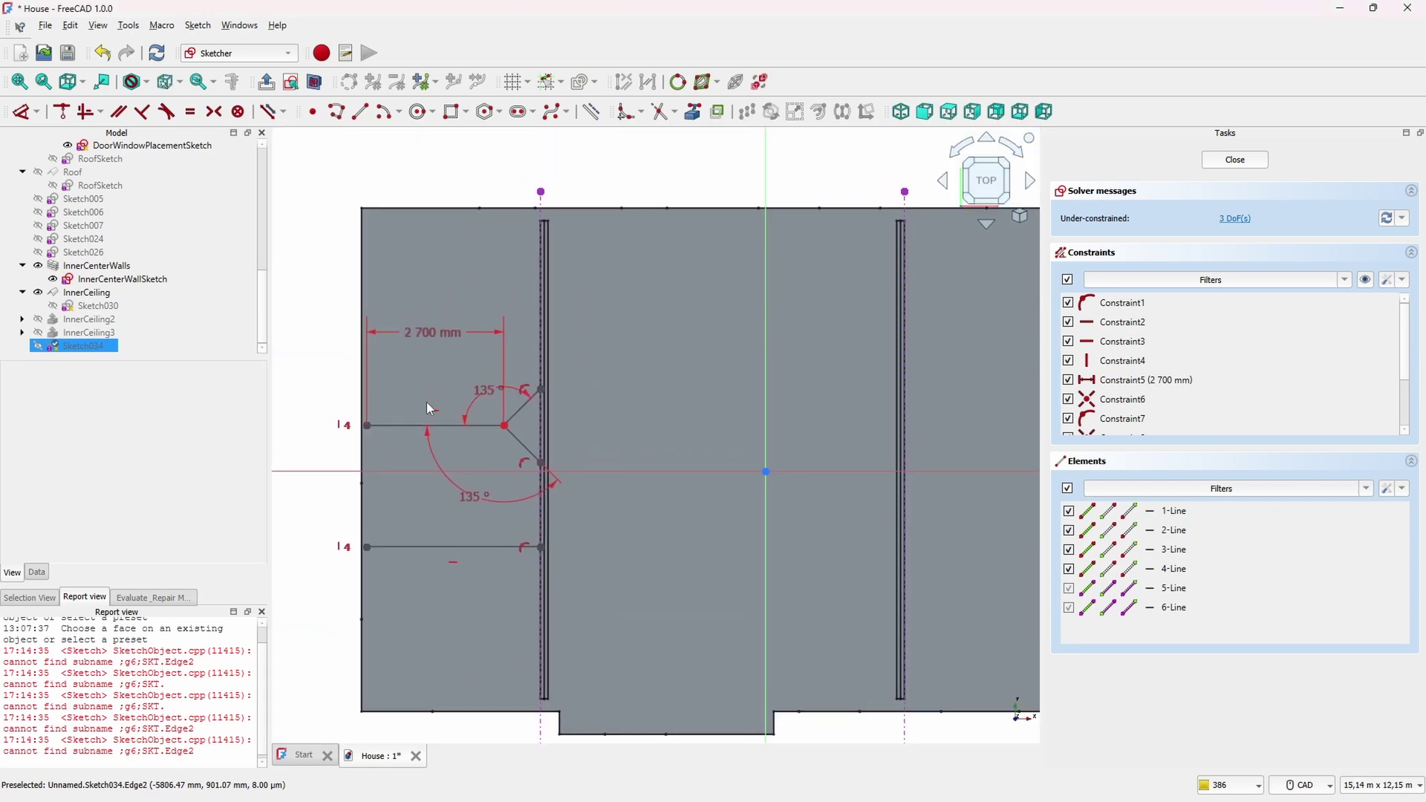
{"action": "scroll", "coordinate": [429, 409], "scroll_direction": "down", "scroll_amount": 2}
{"action": "scroll", "coordinate": [457, 555], "scroll_direction": "up", "scroll_amount": 2}
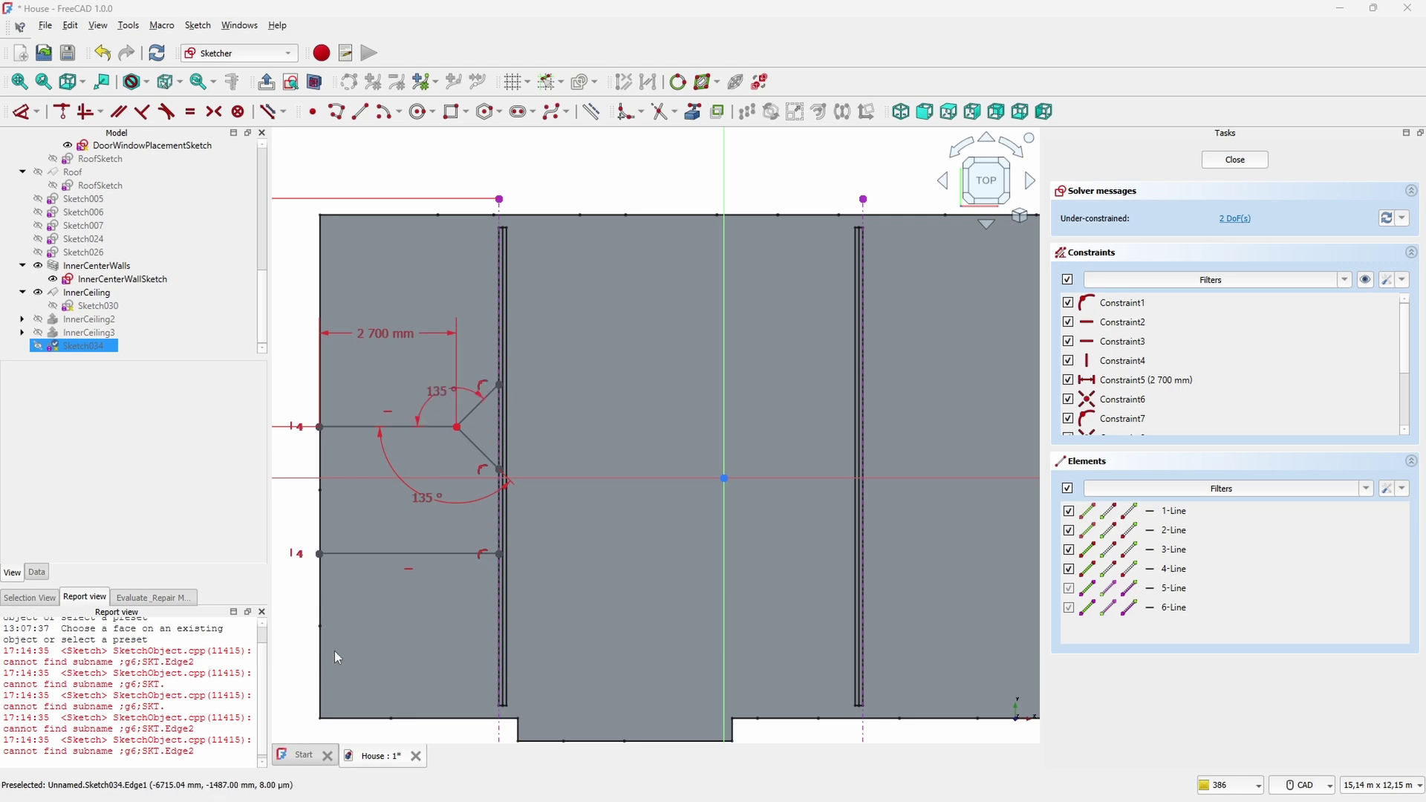
Dimension the lower horizontal wall line 2700 mm from the house's lower outer edge
{"action": "middle_click_drag", "start_coordinate": [487, 557], "coordinate": [518, 457]}
{"action": "key", "text": "d"}
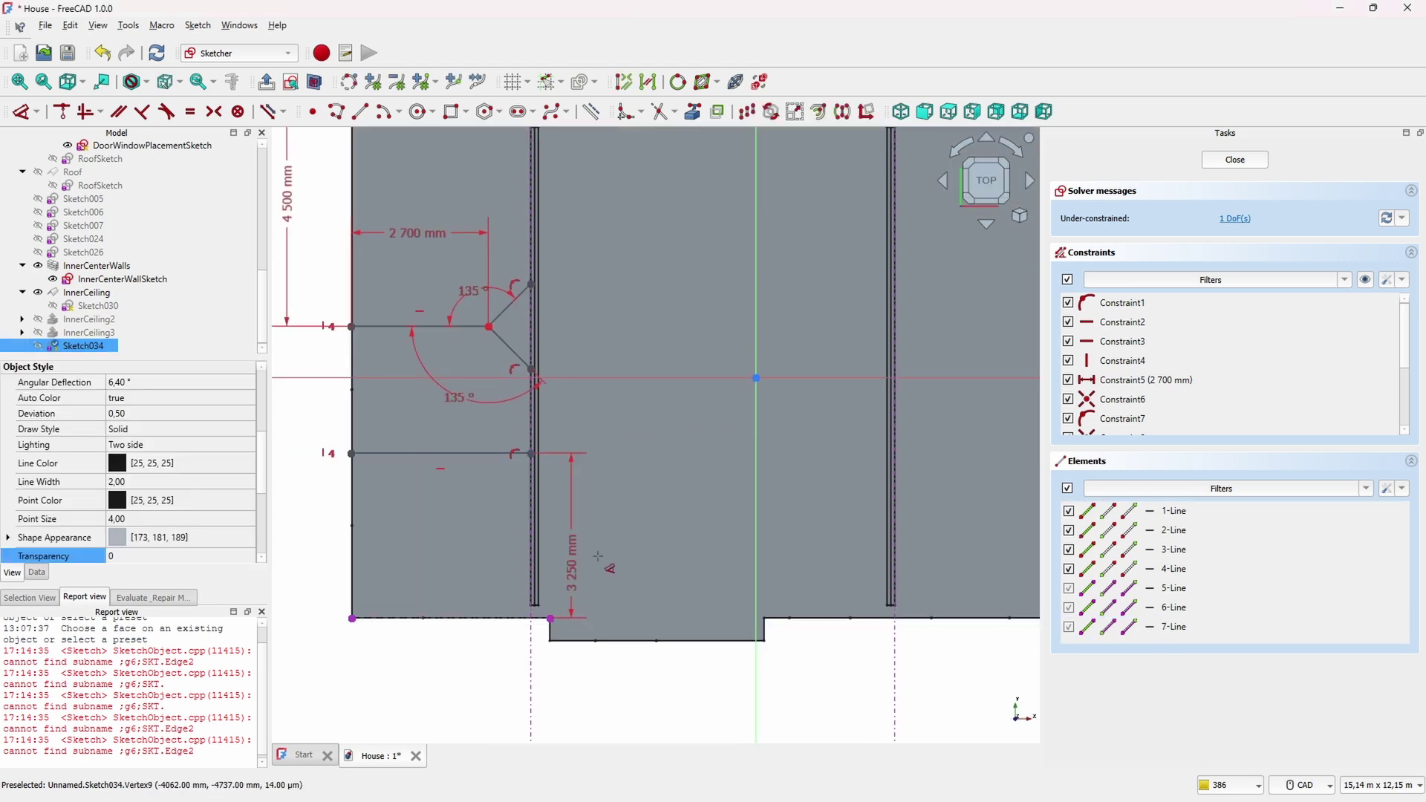
{"action": "left_click", "coordinate": [662, 548]}
{"action": "type", "text": "2700"}
{"action": "key", "text": "Return"}
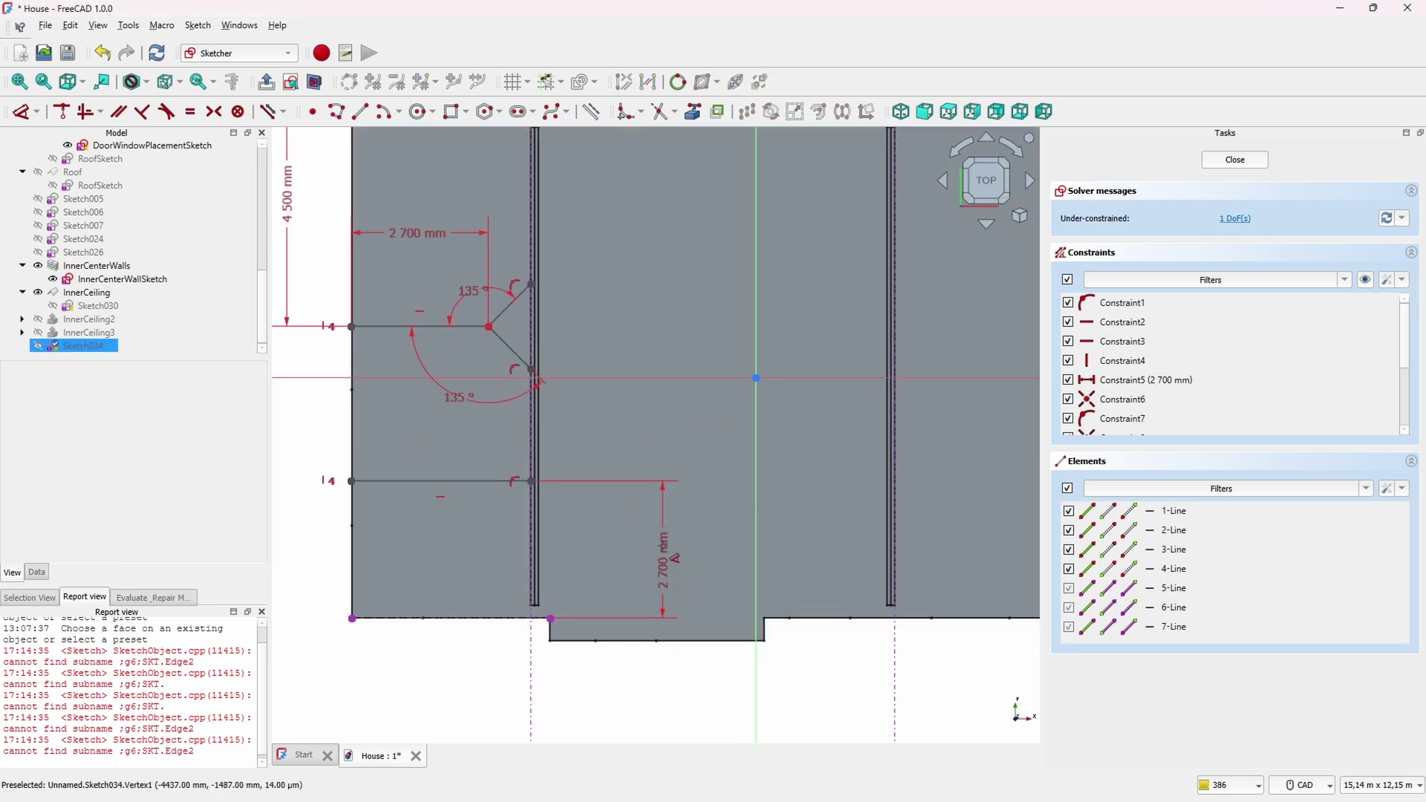
{"action": "scroll", "coordinate": [591, 261], "scroll_direction": "down", "scroll_amount": 1}
{"action": "middle_click_drag", "start_coordinate": [591, 261], "coordinate": [594, 295]}
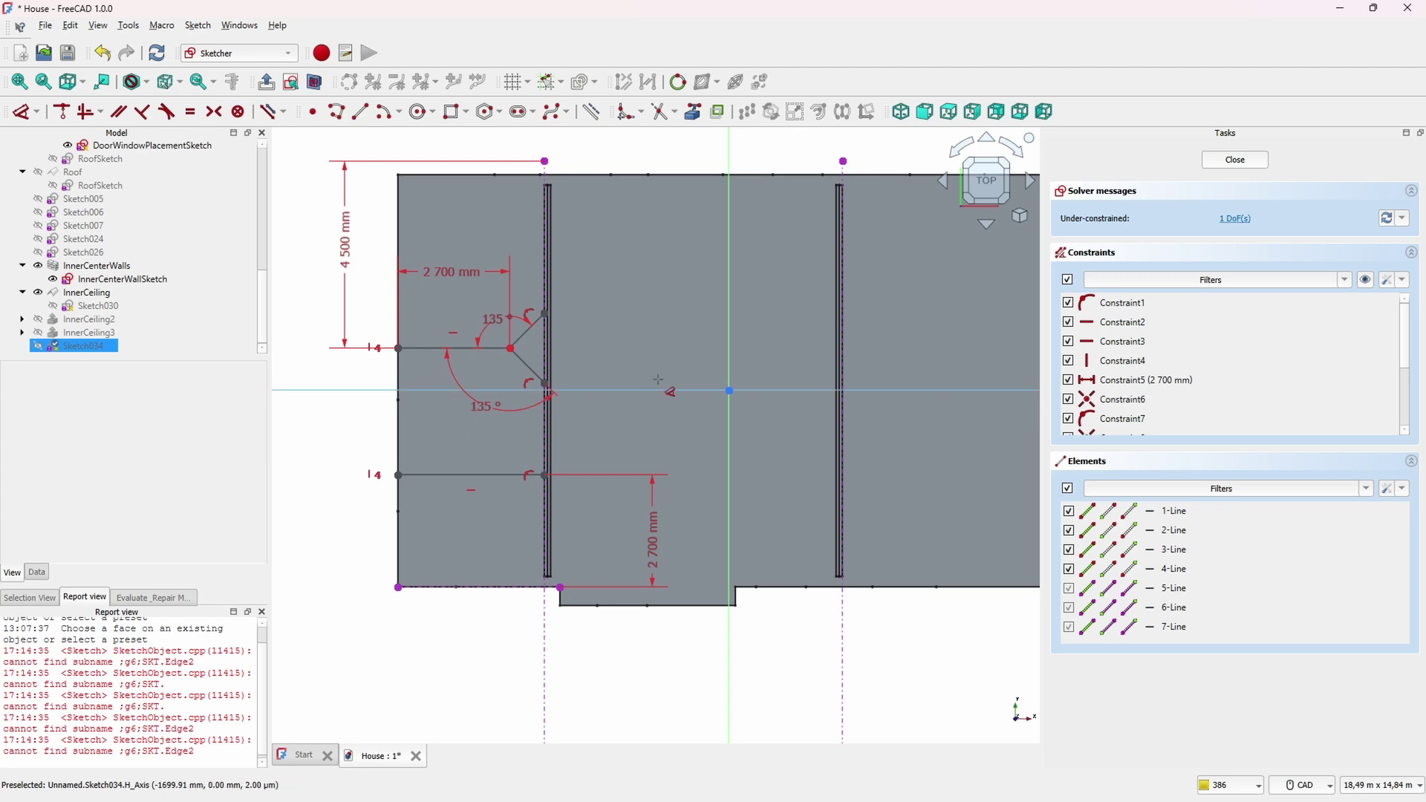
{"action": "key", "text": "Escape"}
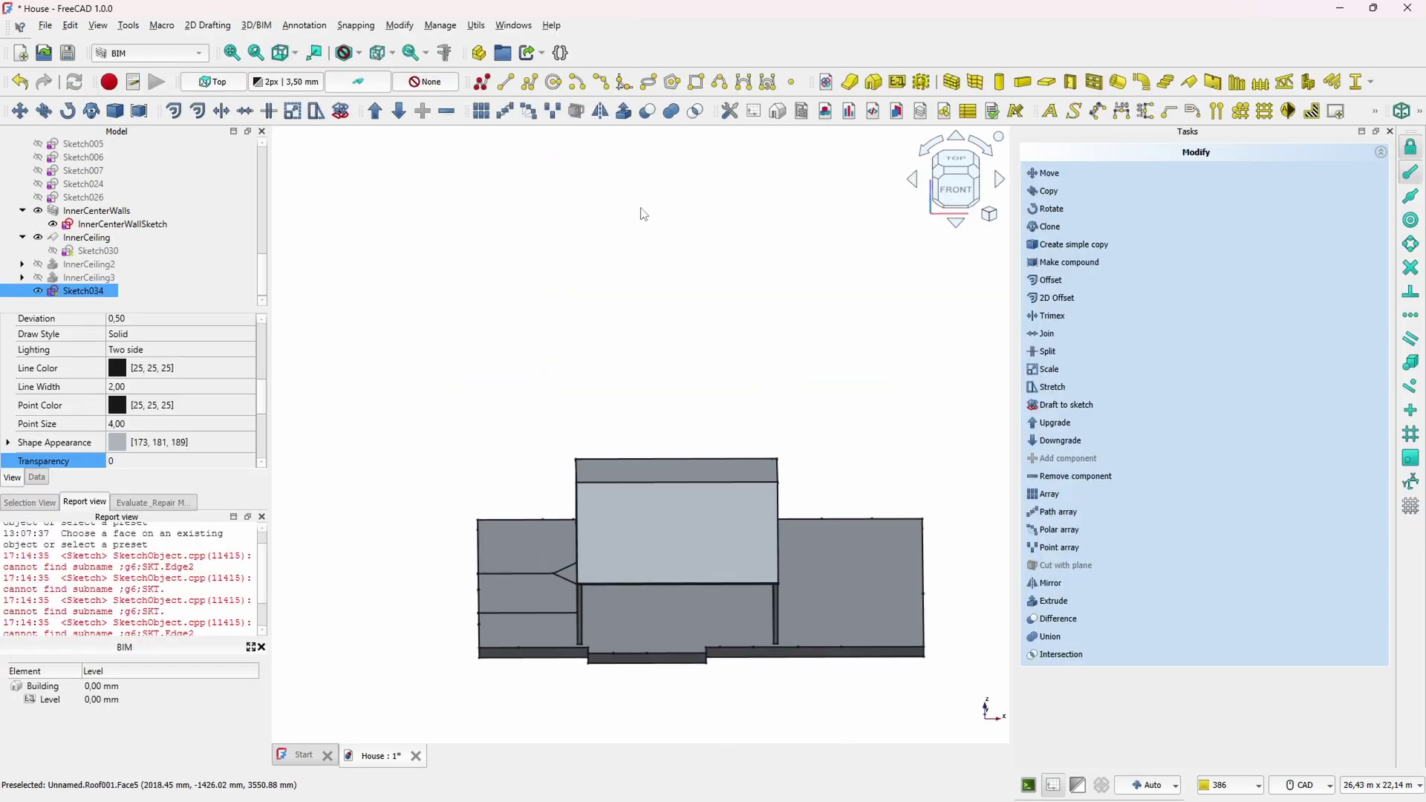
Create a wall from the left-side partition sketch and clear the report view
{"action": "left_click", "coordinate": [951, 82]}
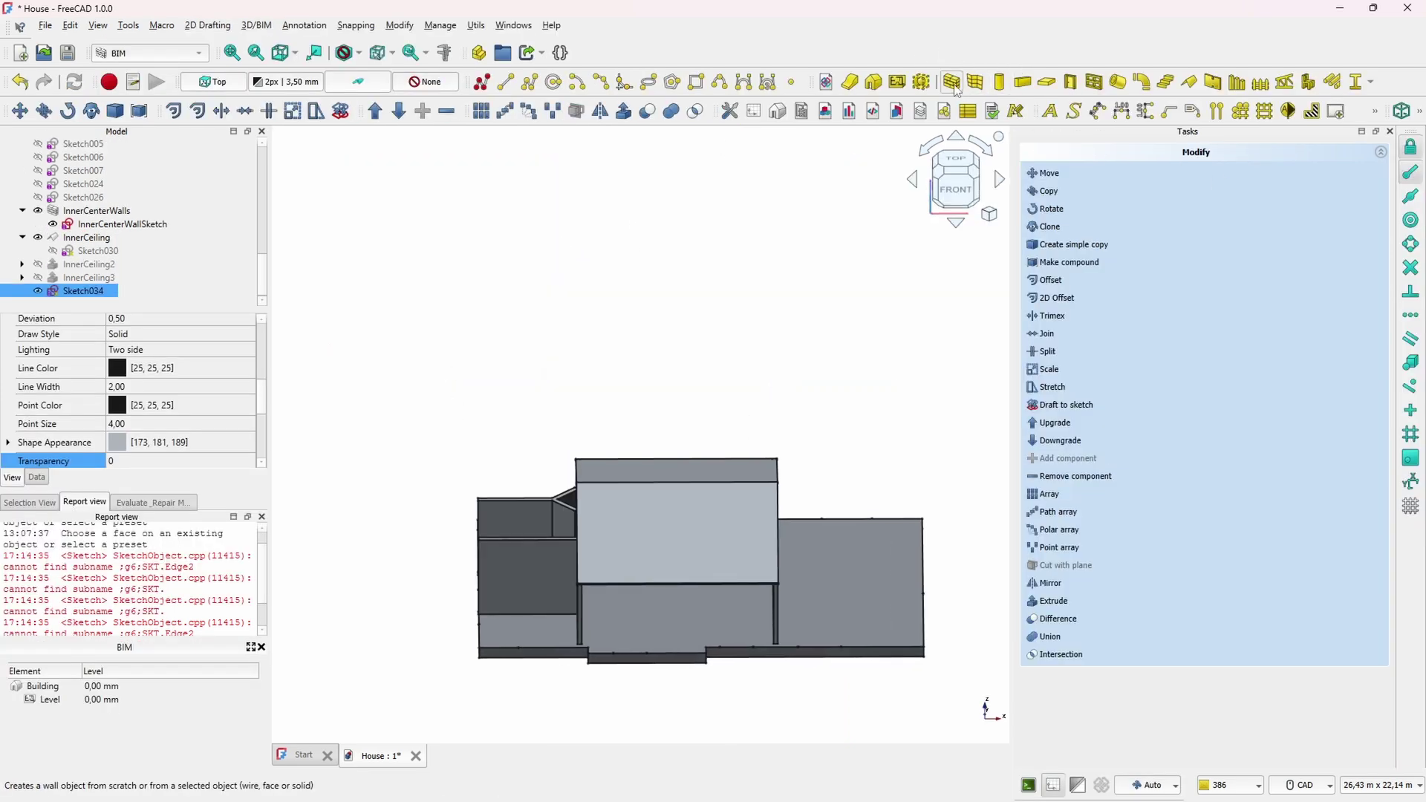
{"action": "right_click", "coordinate": [176, 565]}
{"action": "left_click", "coordinate": [254, 643]}
{"action": "middle_click_drag", "start_coordinate": [425, 529], "coordinate": [386, 487]}
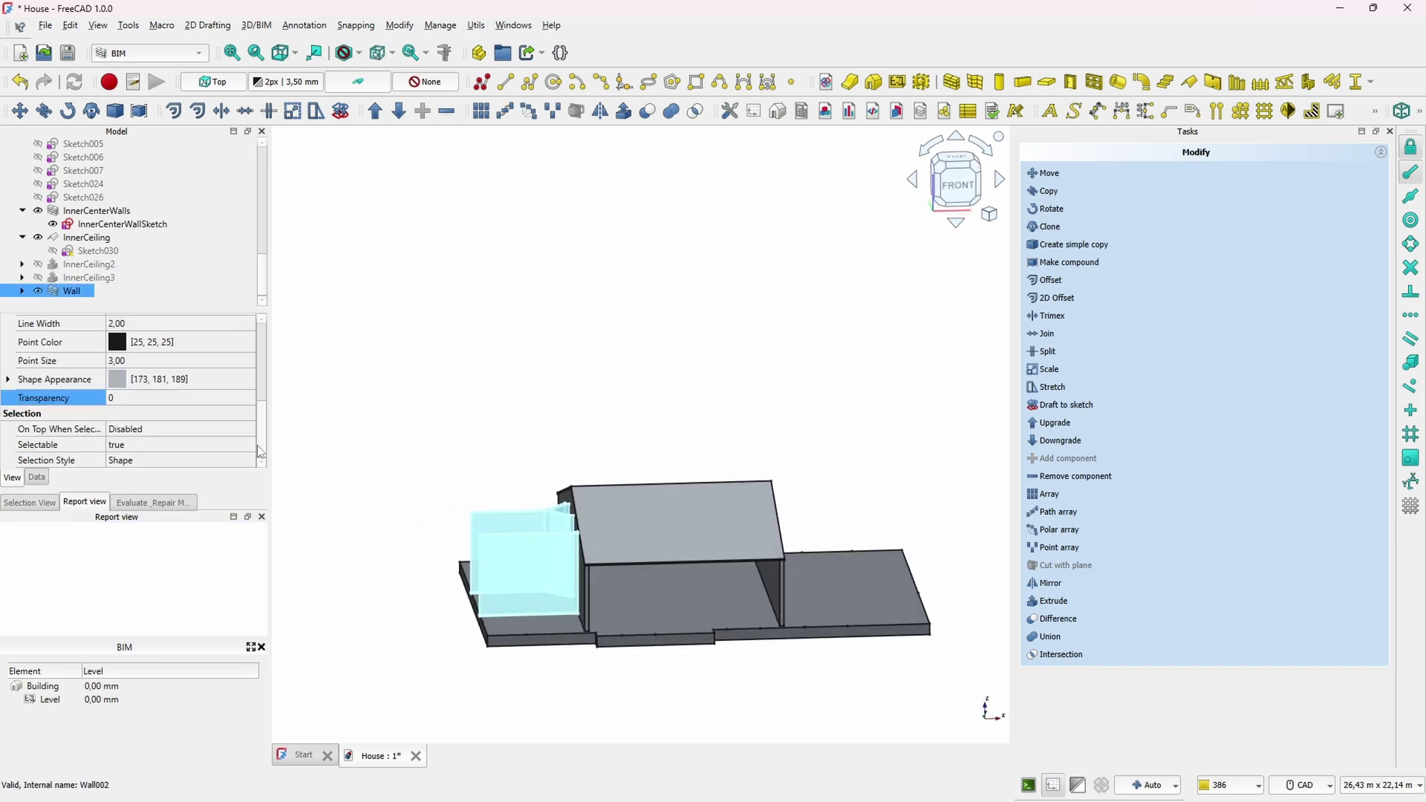
Show InnerCeiling3 and compare its height with the new partition walls
{"action": "left_click", "coordinate": [71, 291]}
{"action": "double_click", "coordinate": [72, 291]}
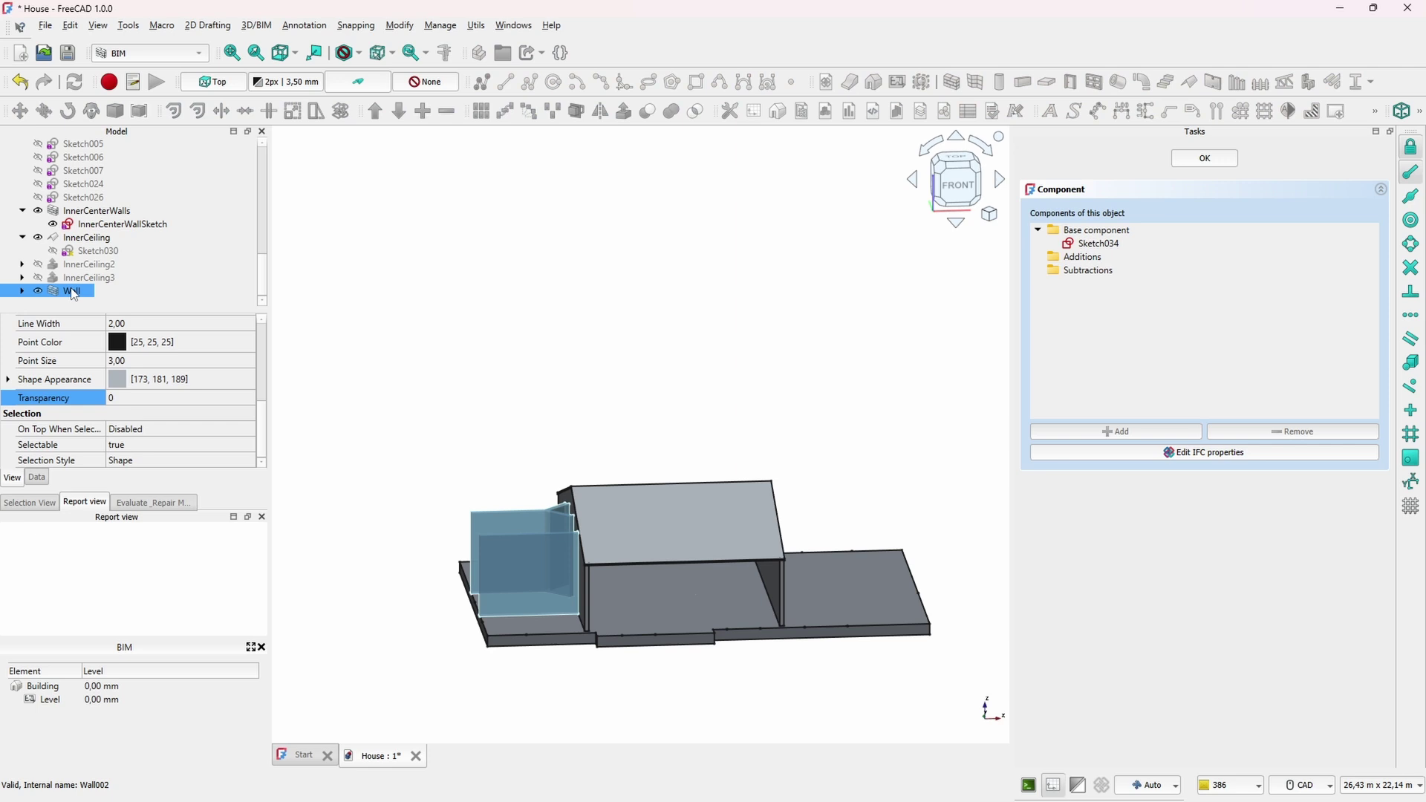
{"action": "left_click", "coordinate": [90, 279]}
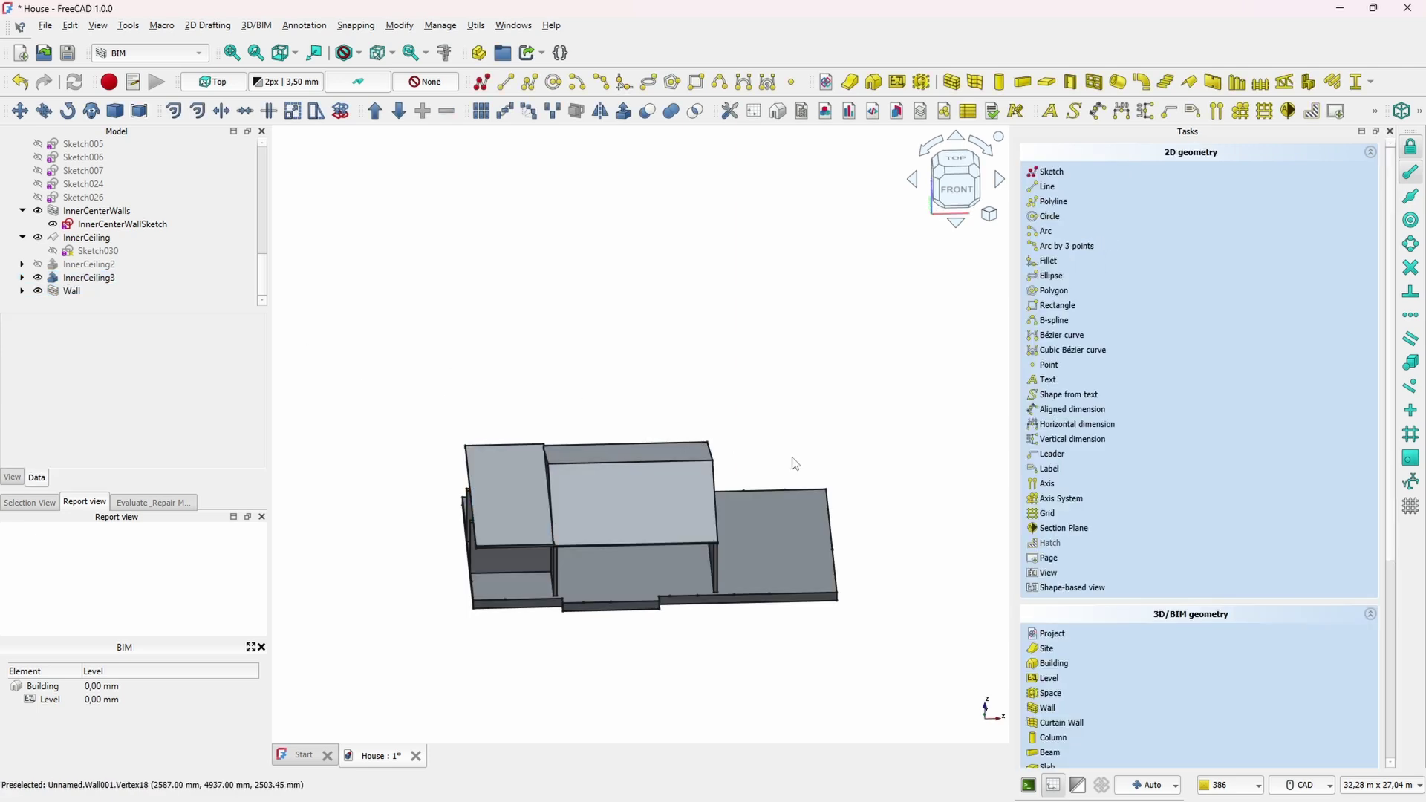
{"action": "middle_click_drag", "start_coordinate": [793, 454], "coordinate": [884, 430]}
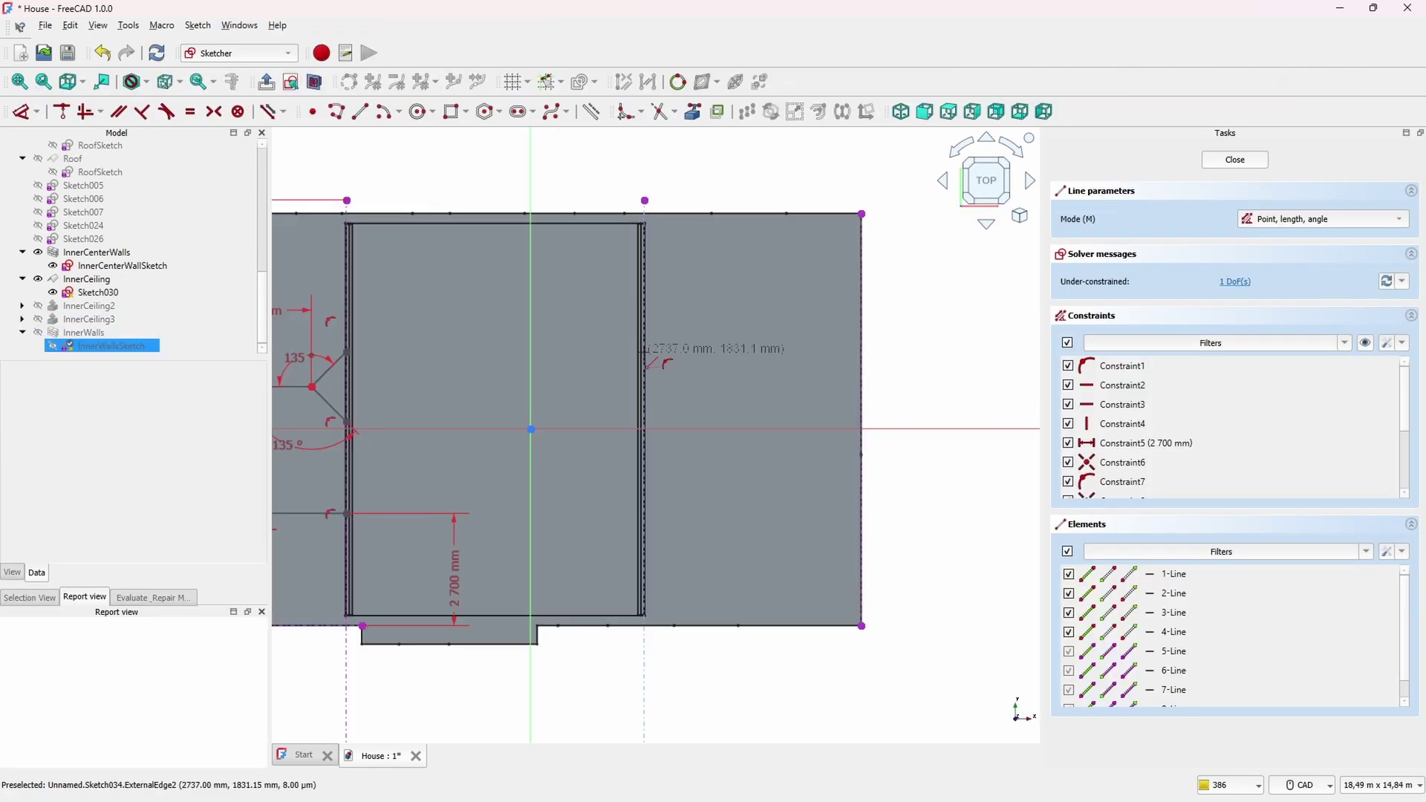
Draw two horizontal wall lines with vertically aligned outer ends from the right inner wall, setting the upper one 4000 mm below the upper-right corner
{"action": "left_click", "coordinate": [643, 351]}
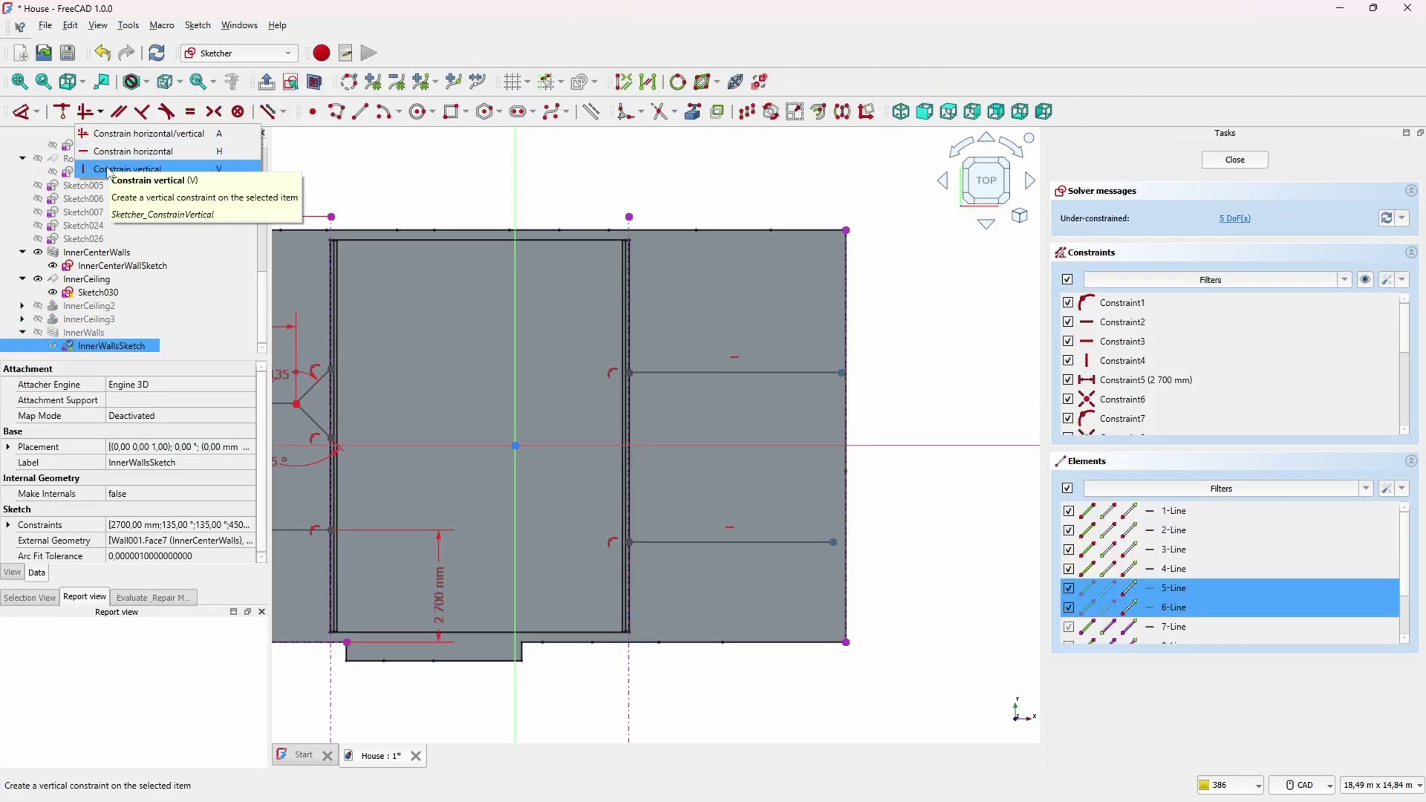
{"action": "left_click", "coordinate": [149, 169]}
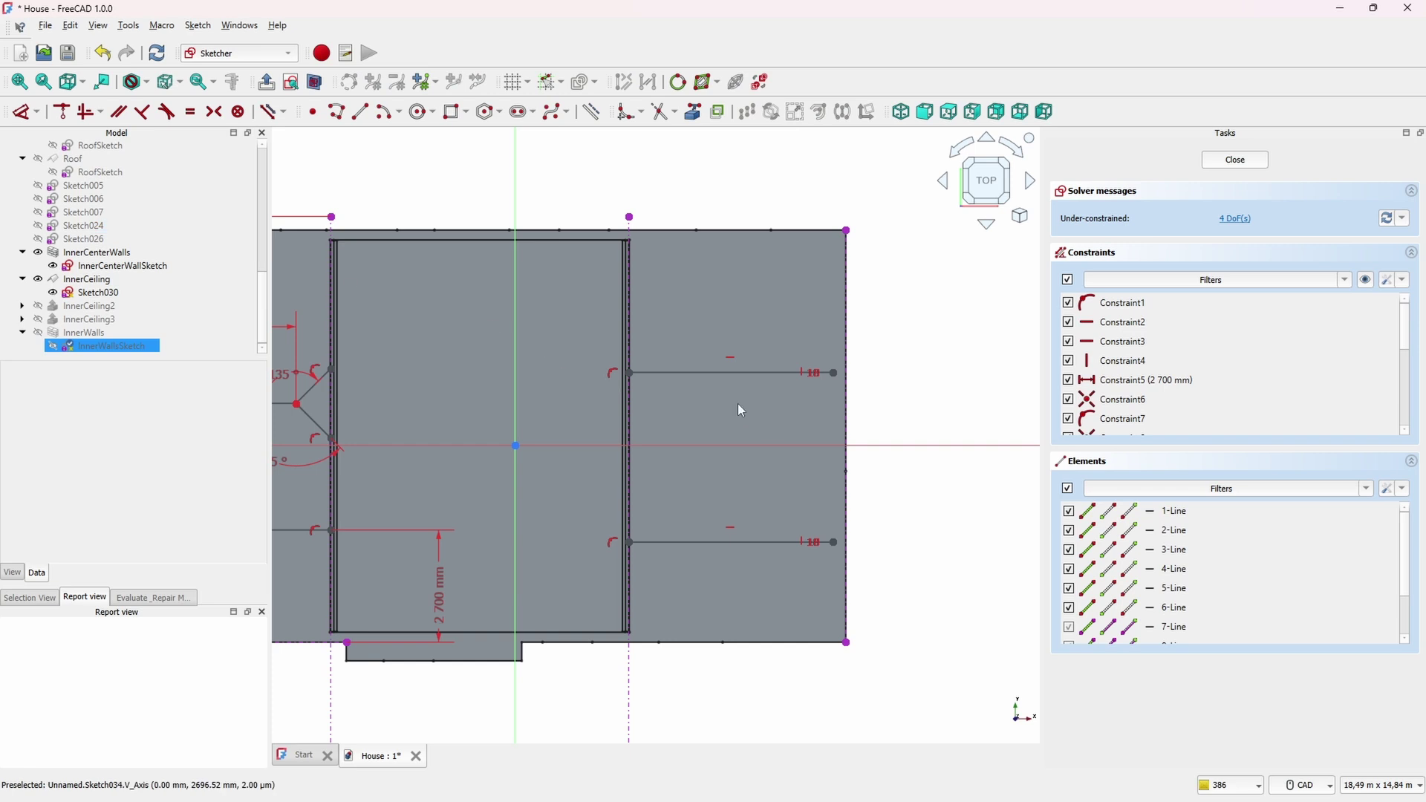
{"action": "left_click", "coordinate": [919, 320]}
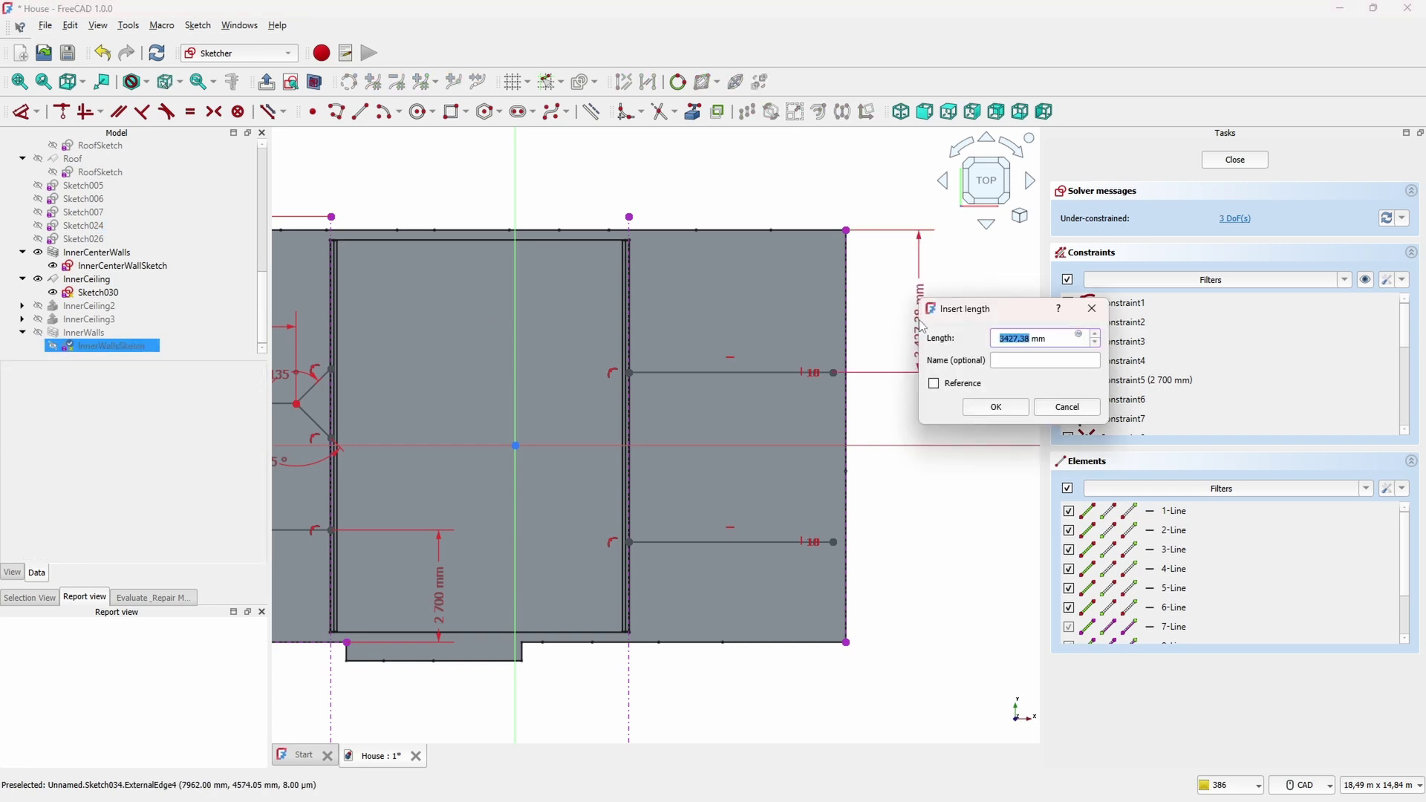
{"action": "type", "text": "4000"}
{"action": "key", "text": "Return"}
Dimension the lower right-hand wall line 3000 mm above the house's lower-right corner
{"action": "left_click", "coordinate": [833, 542]}
{"action": "left_click", "coordinate": [846, 642]}
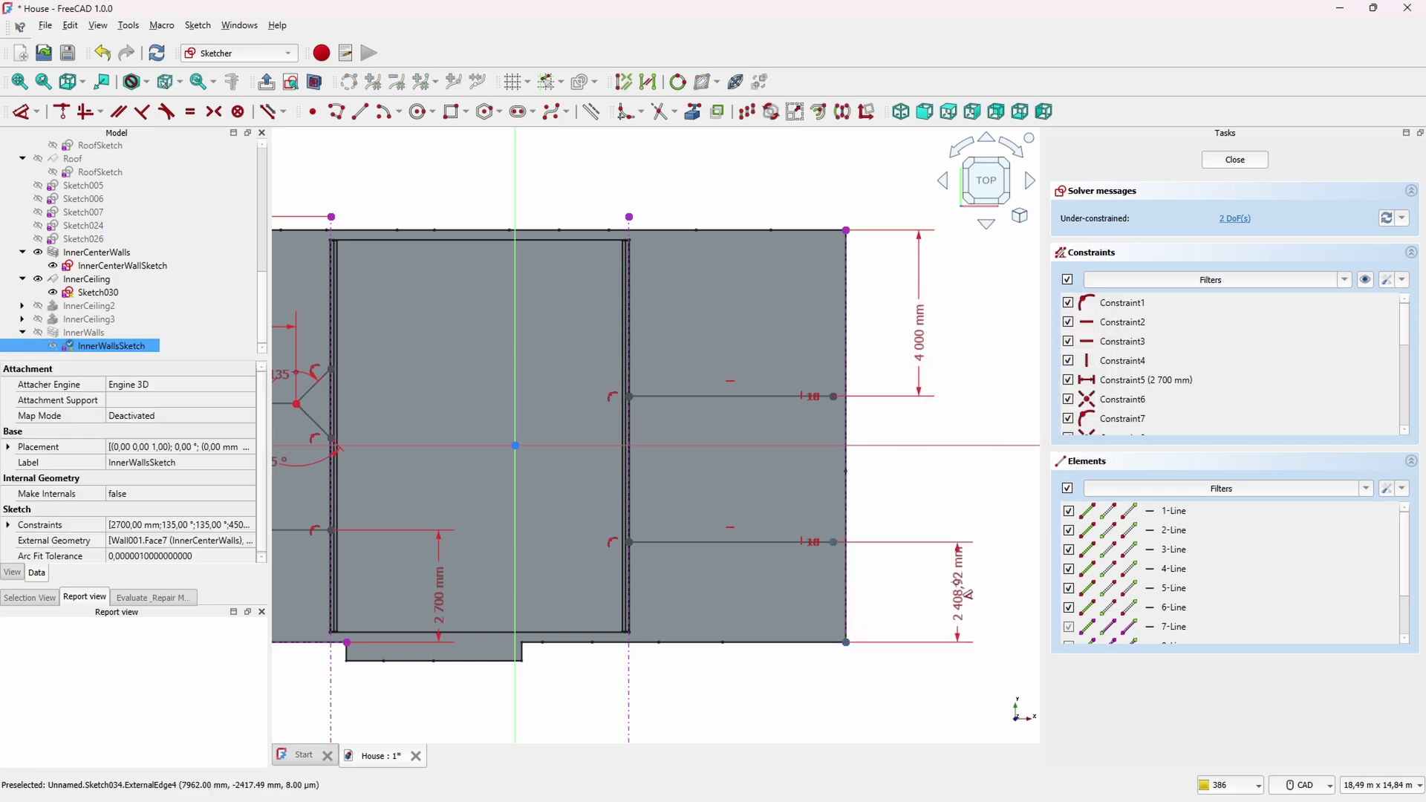
{"action": "left_click", "coordinate": [967, 594]}
{"action": "type", "text": "3000"}
{"action": "key", "text": "Return"}
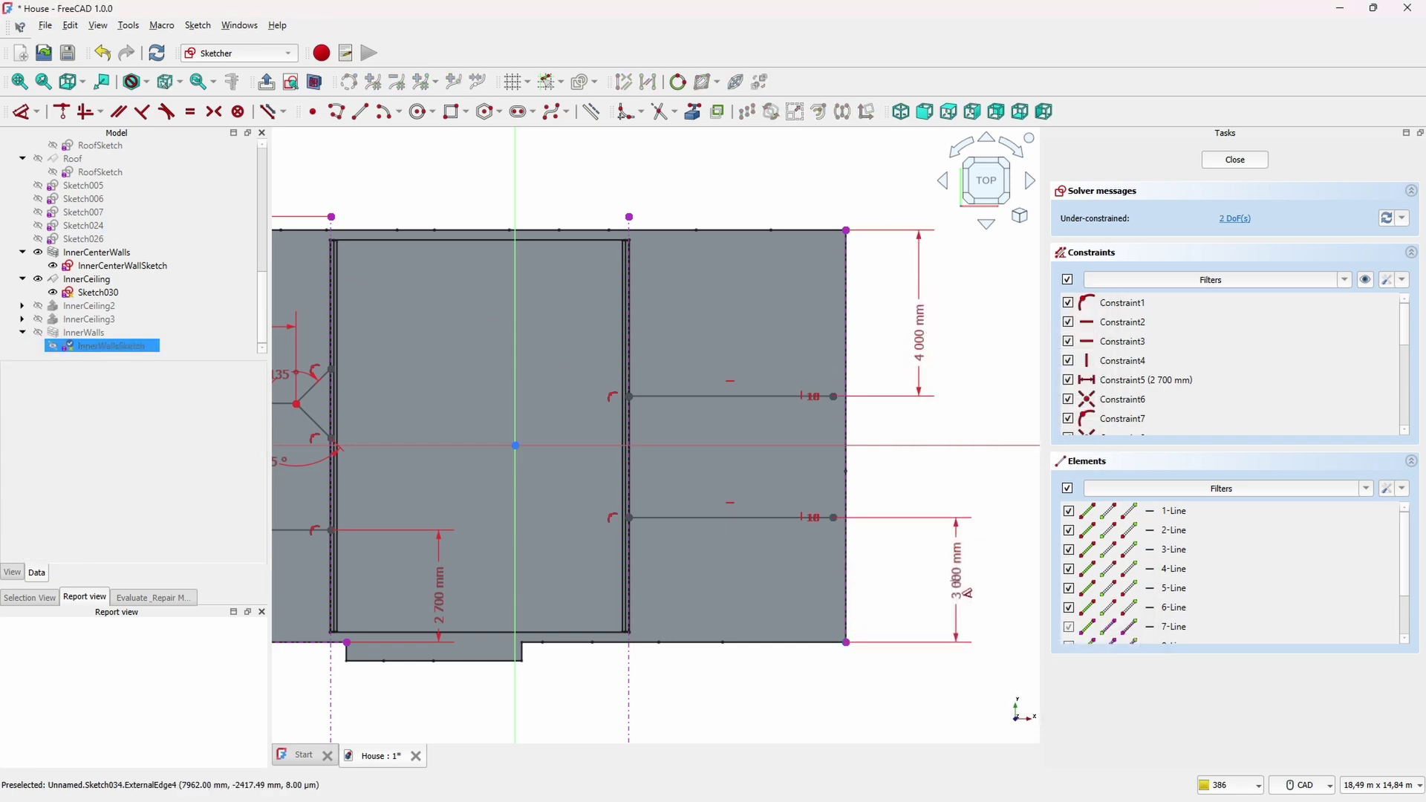
Draw a short horizontal line, a diagonal and a vertical line linking the right inner wall to the upper right-hand partition line
{"action": "scroll", "coordinate": [660, 434], "scroll_direction": "up", "scroll_amount": 4}
{"action": "left_click", "coordinate": [337, 112]}
{"action": "left_click", "coordinate": [589, 434]}
{"action": "left_click", "coordinate": [714, 434]}
{"action": "left_click_drag", "start_coordinate": [715, 433], "coordinate": [654, 433]}
{"action": "left_click", "coordinate": [337, 112]}
{"action": "left_click", "coordinate": [654, 434]}
{"action": "left_click", "coordinate": [688, 401]}
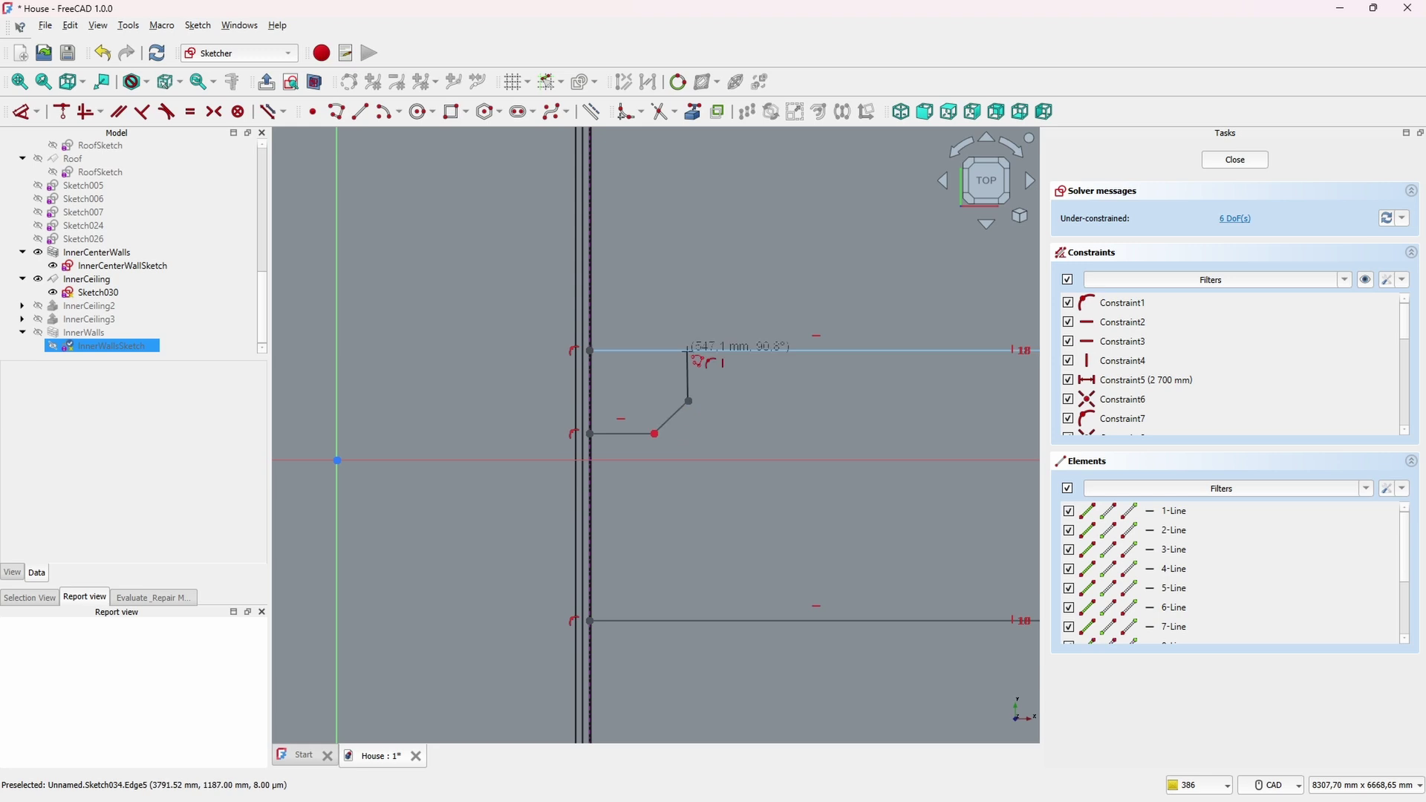
{"action": "left_click", "coordinate": [687, 351]}
{"action": "key", "text": "Escape"}
Set the angle between the short horizontal line and the diagonal beside the right inner wall to 135°
{"action": "left_click", "coordinate": [634, 434]}
{"action": "left_click", "coordinate": [670, 419]}
{"action": "left_click", "coordinate": [36, 111]}
{"action": "left_click", "coordinate": [61, 258]}
{"action": "type", "text": "135"}
{"action": "key", "text": "Return"}
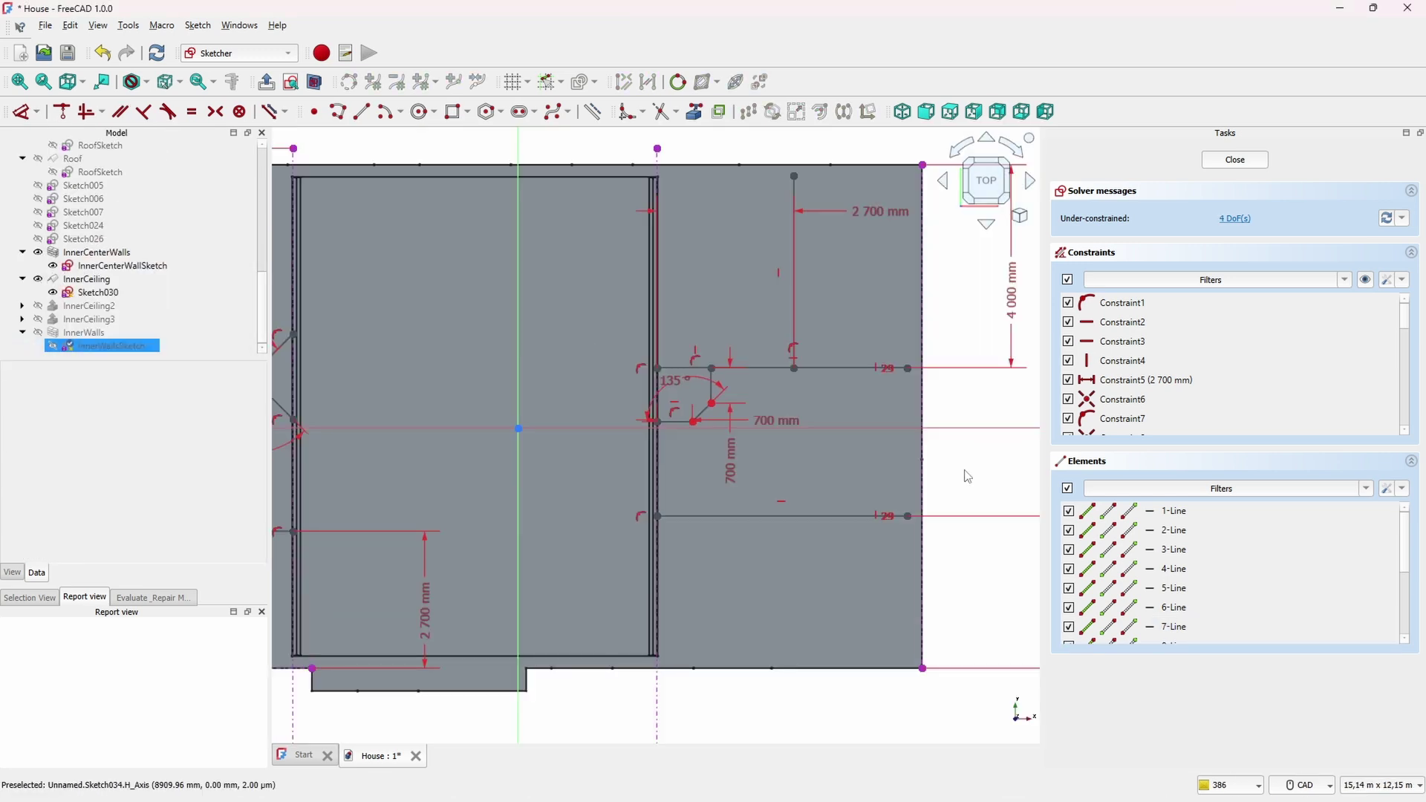
Draw a vertical wall line about 2740 mm long from the lower right-hand partition line down toward the lower outer wall
{"action": "key", "text": "g"}
{"action": "key", "text": "l"}
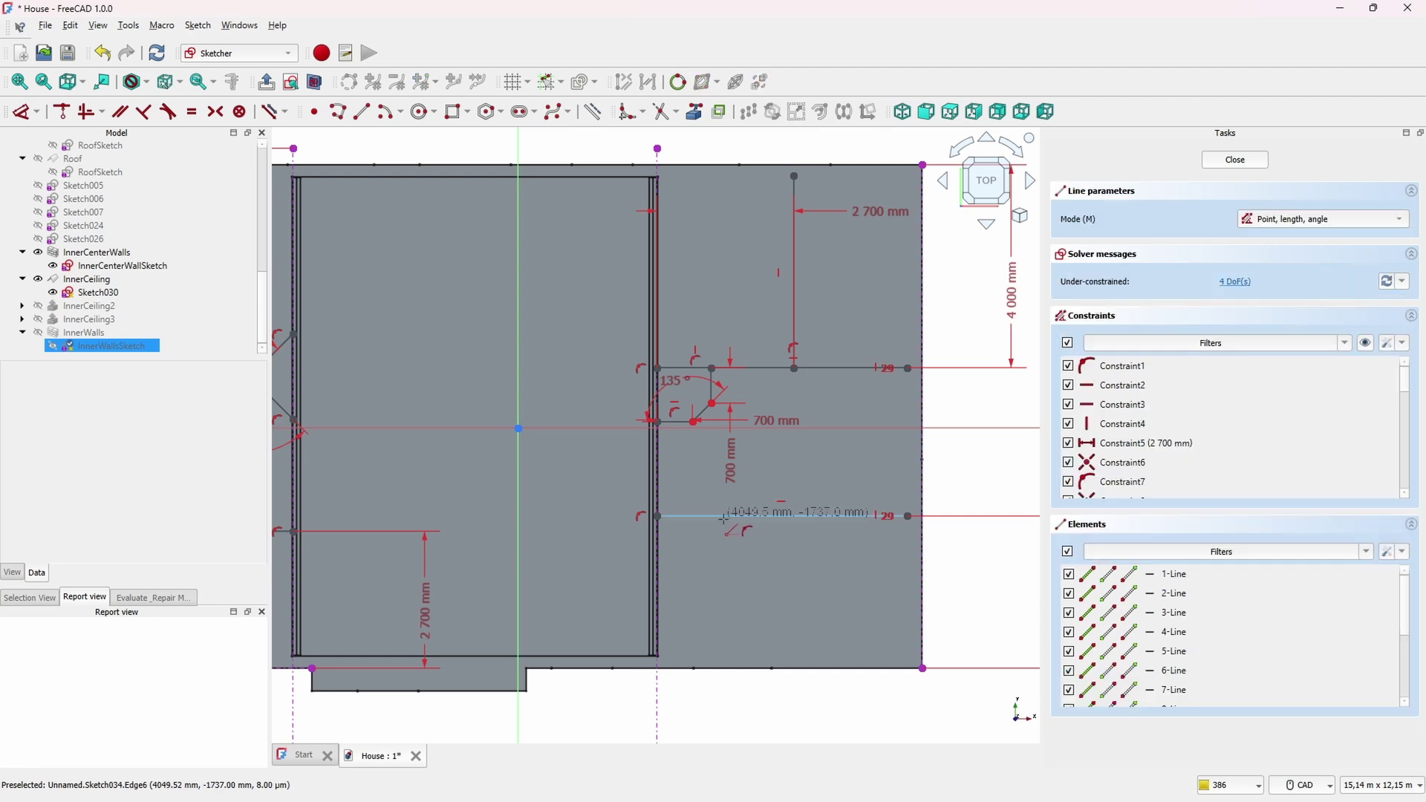
{"action": "left_click", "coordinate": [745, 516]}
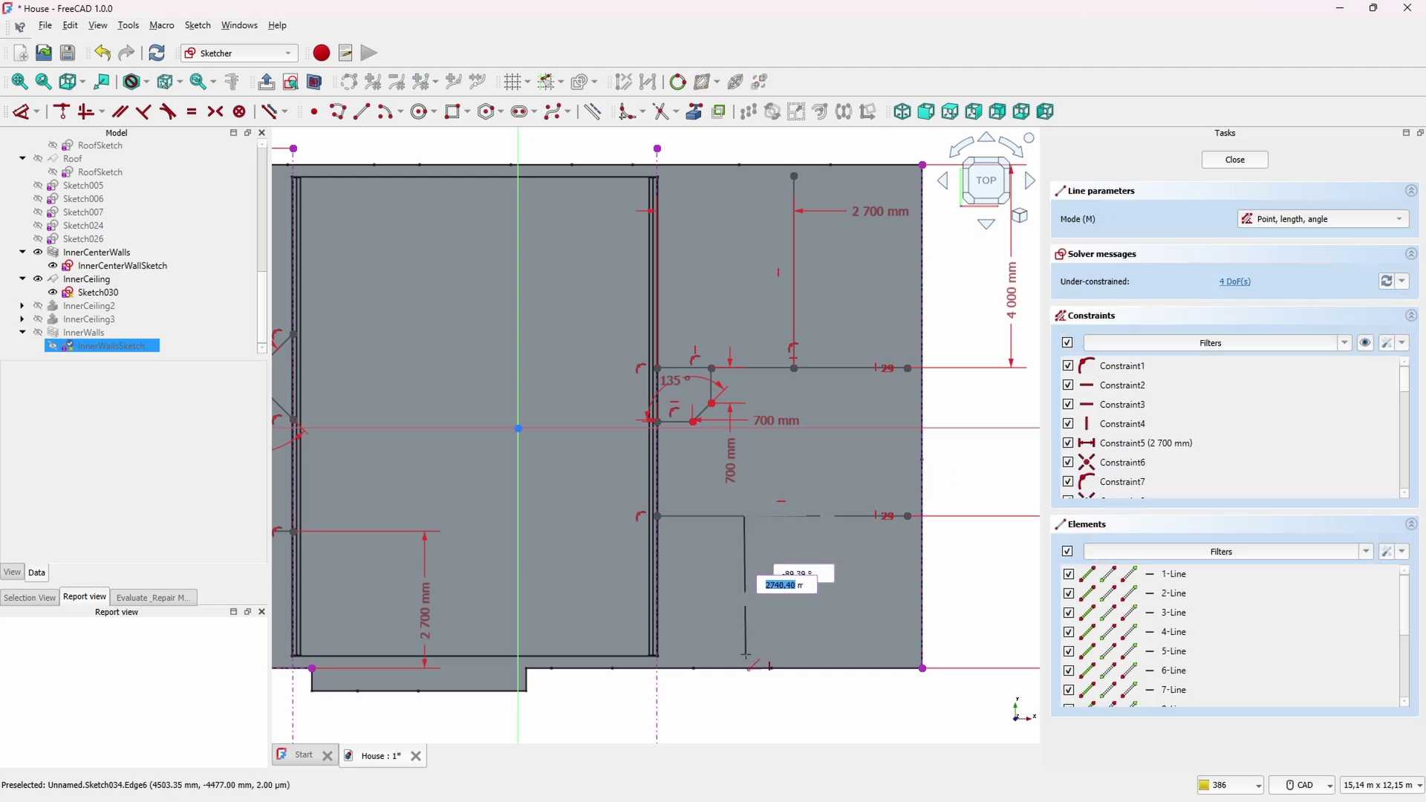
{"action": "left_click", "coordinate": [745, 659]}
{"action": "key", "text": "Escape"}
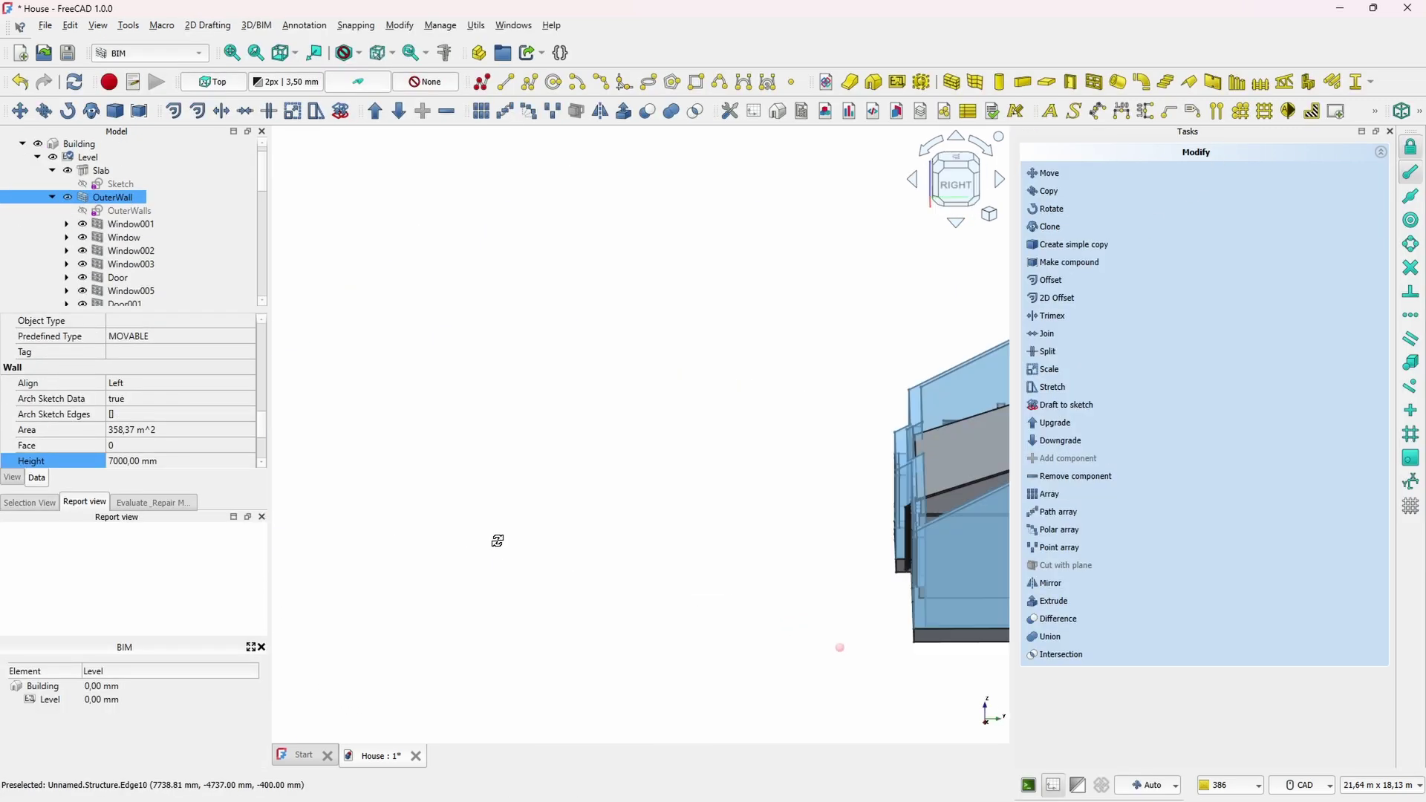
Set the transparency of InnerCeiling2 and InnerCeiling3 to 35
{"action": "left_click", "coordinate": [169, 265]}
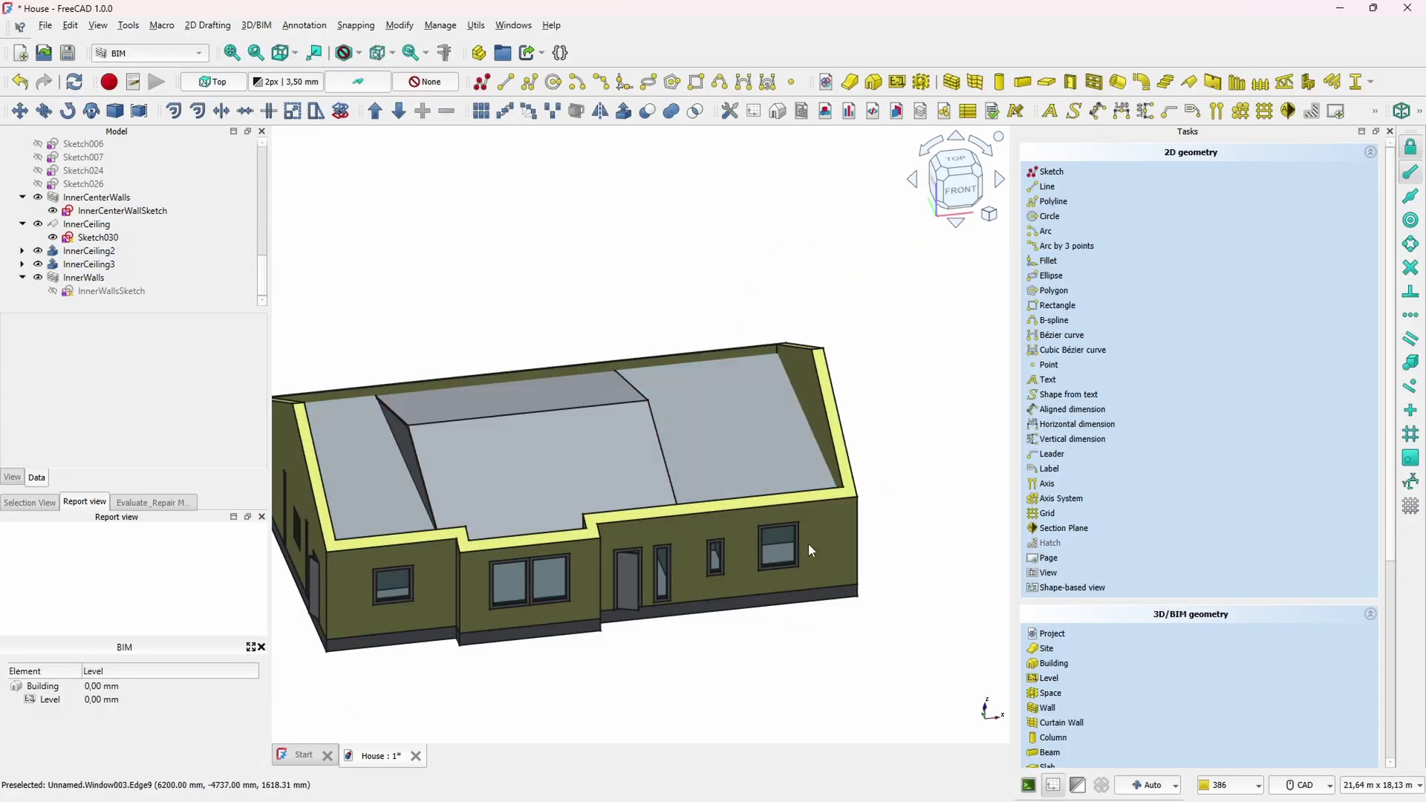
{"action": "middle_click_drag", "start_coordinate": [877, 638], "coordinate": [695, 635]}
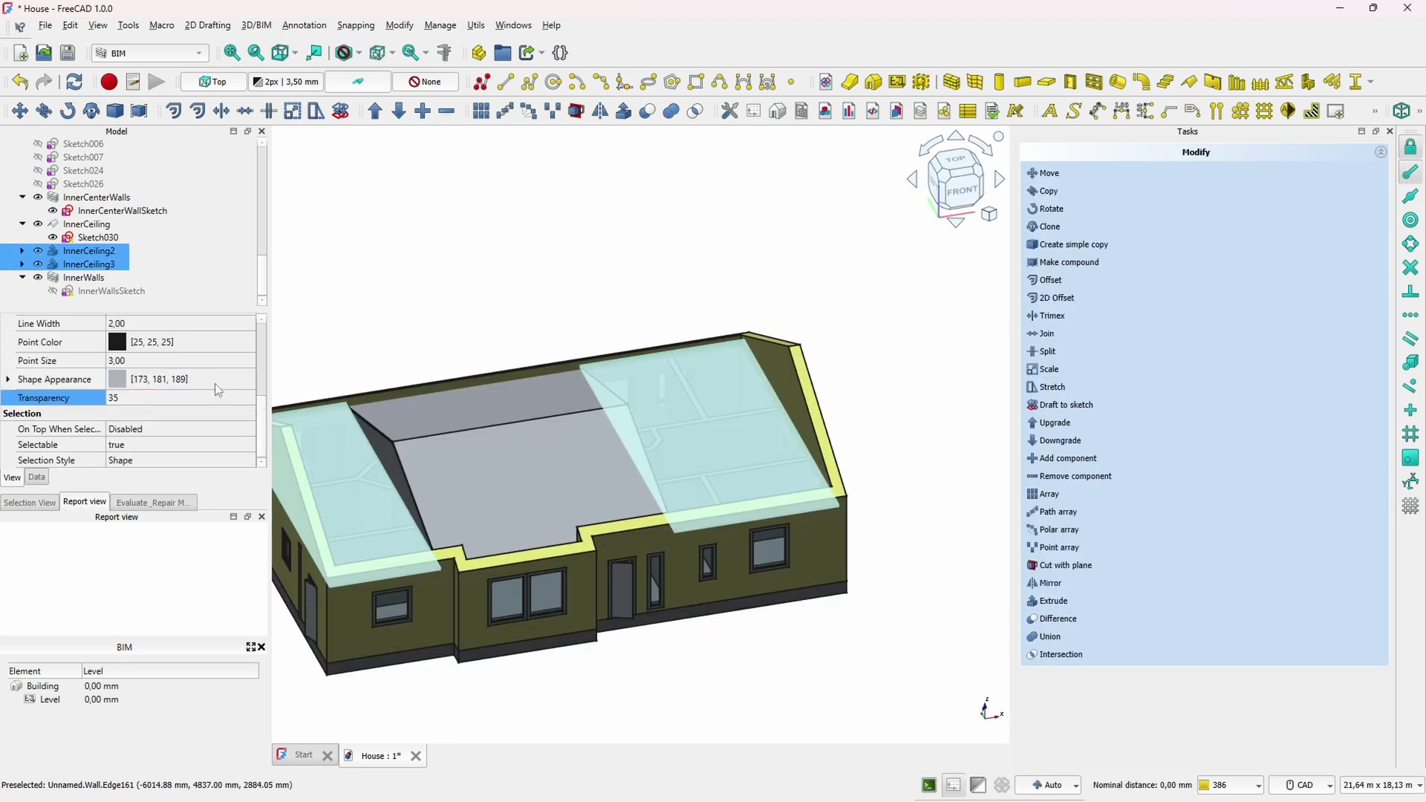
{"action": "left_click", "coordinate": [396, 321]}
Examine the room layout through the ceilings, then hide the inner ceilings and inspect where the left partitions join the inner center wall
{"action": "middle_click_drag", "start_coordinate": [483, 293], "coordinate": [414, 316]}
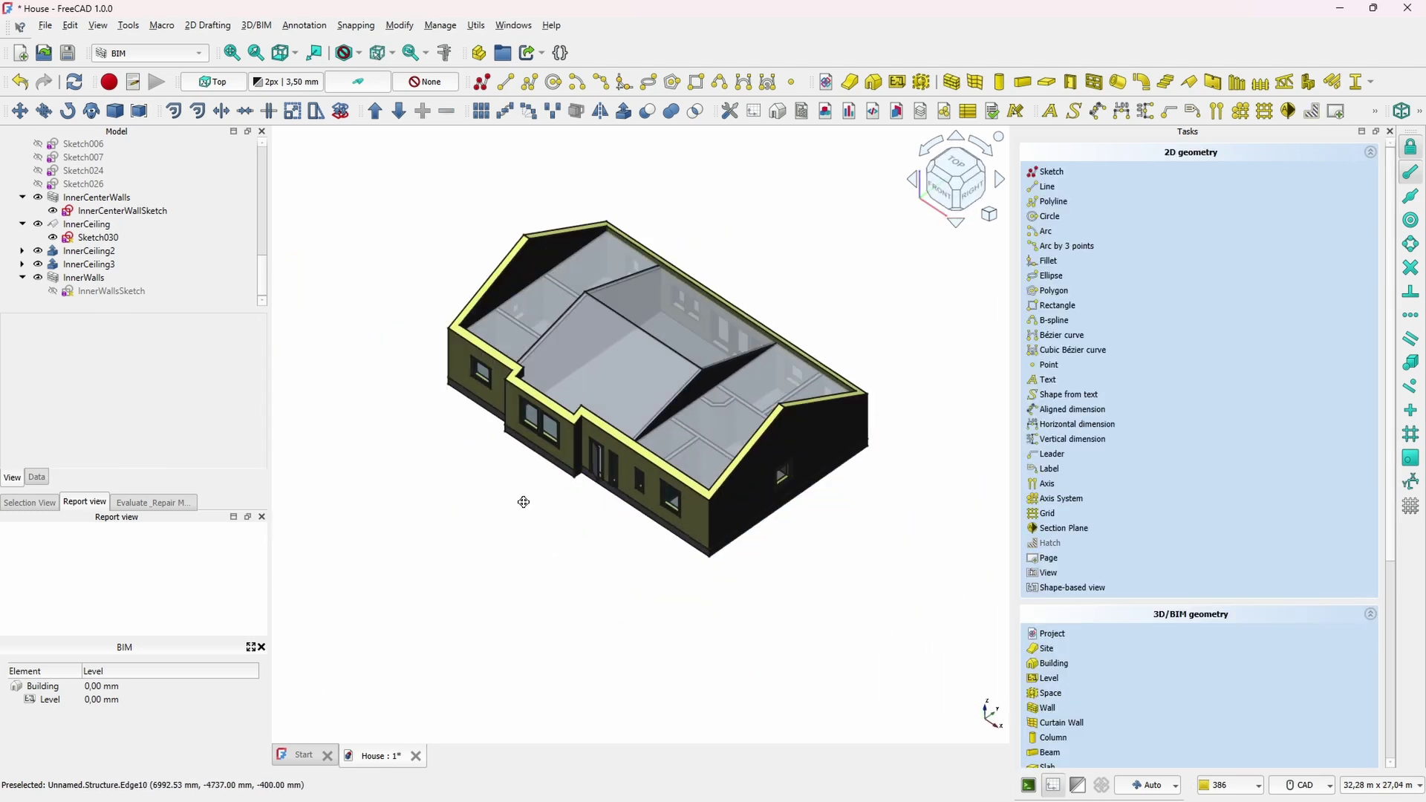
{"action": "scroll", "coordinate": [615, 406], "scroll_direction": "up", "scroll_amount": 5}
{"action": "middle_click_drag", "start_coordinate": [614, 406], "coordinate": [888, 440]}
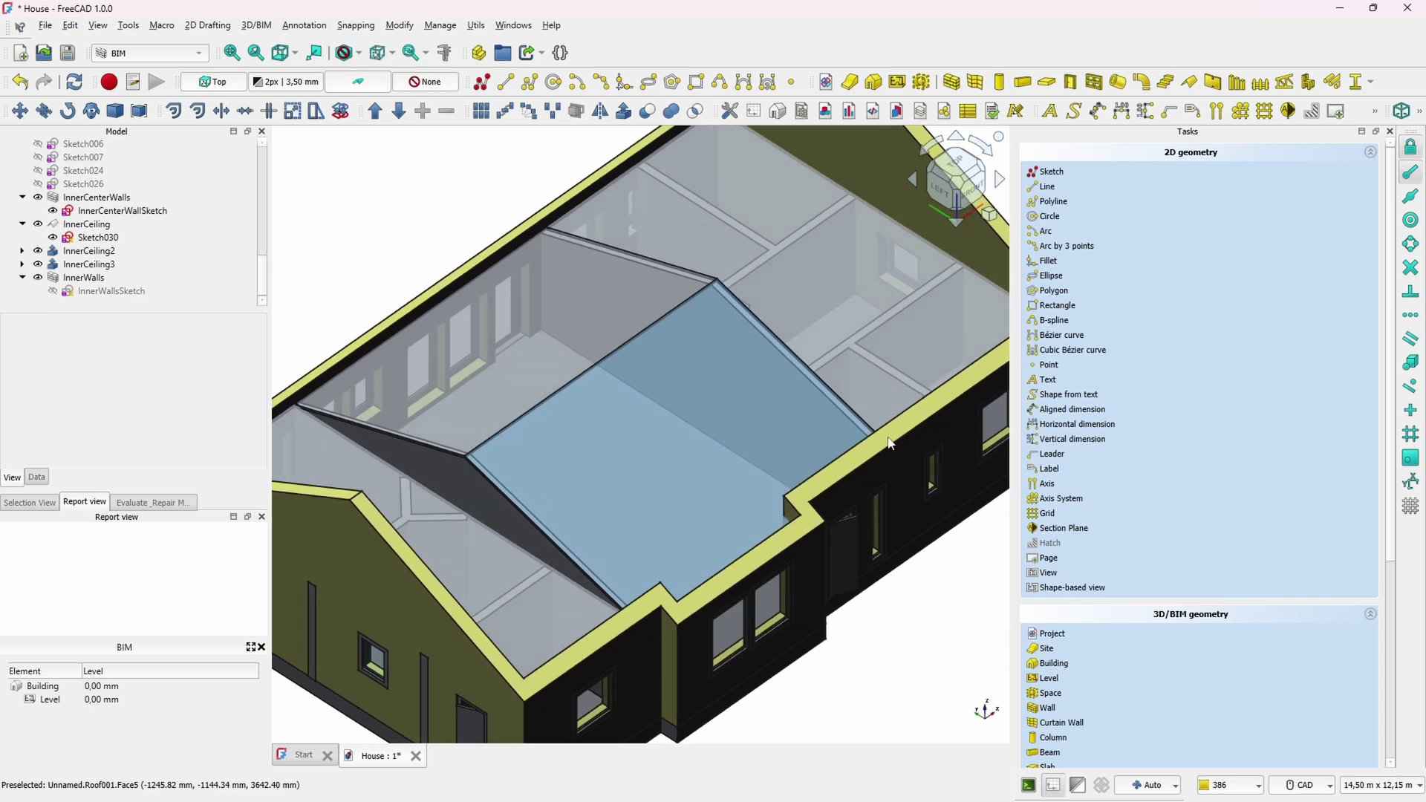
{"action": "middle_click_drag", "start_coordinate": [862, 678], "coordinate": [869, 627]}
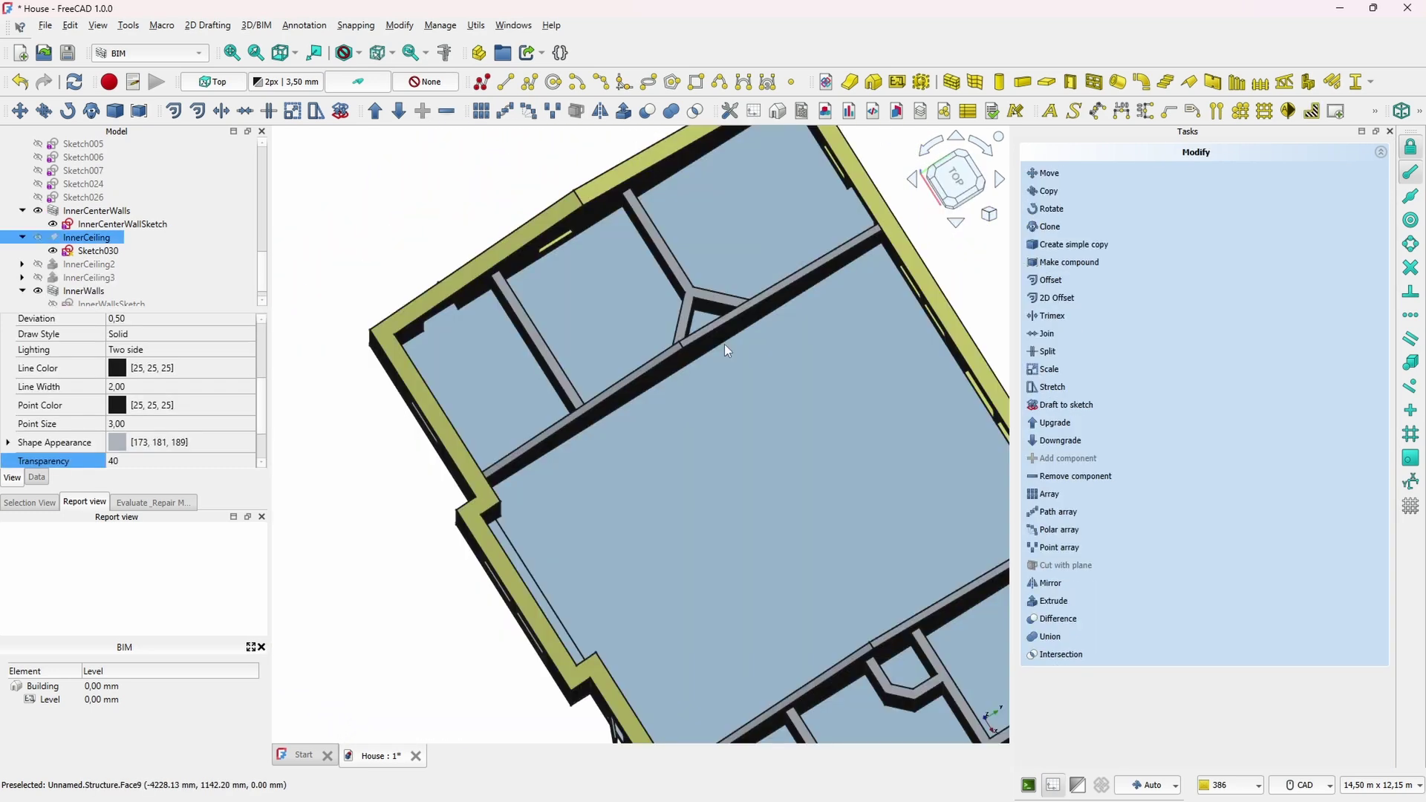
{"action": "scroll", "coordinate": [720, 348], "scroll_direction": "up", "scroll_amount": 4}
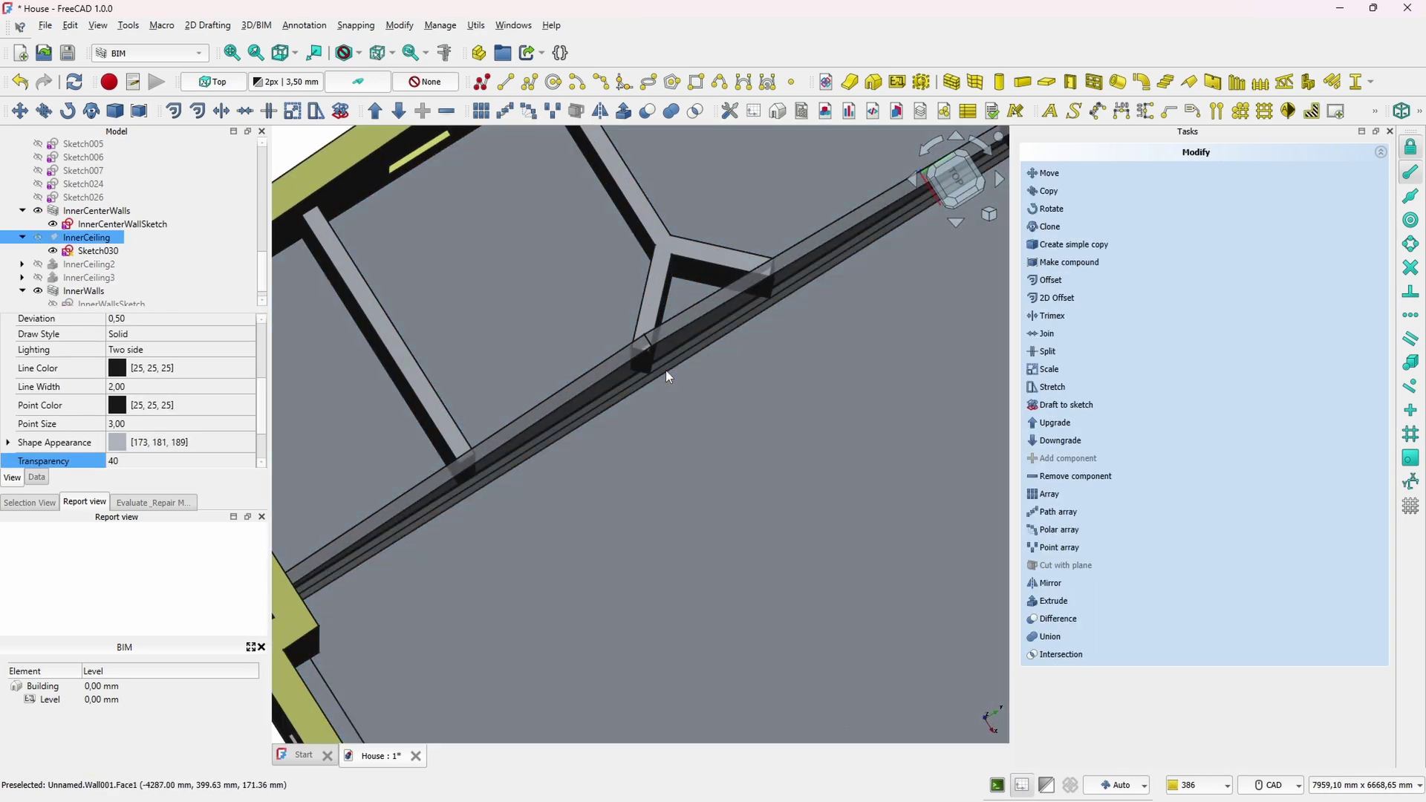
{"action": "mouse_move", "coordinate": [662, 373]}
{"action": "middle_mouse_down"}
{"action": "mouse_move", "coordinate": [689, 344]}
{"action": "mouse_move", "coordinate": [665, 364]}
{"action": "middle_mouse_up"}
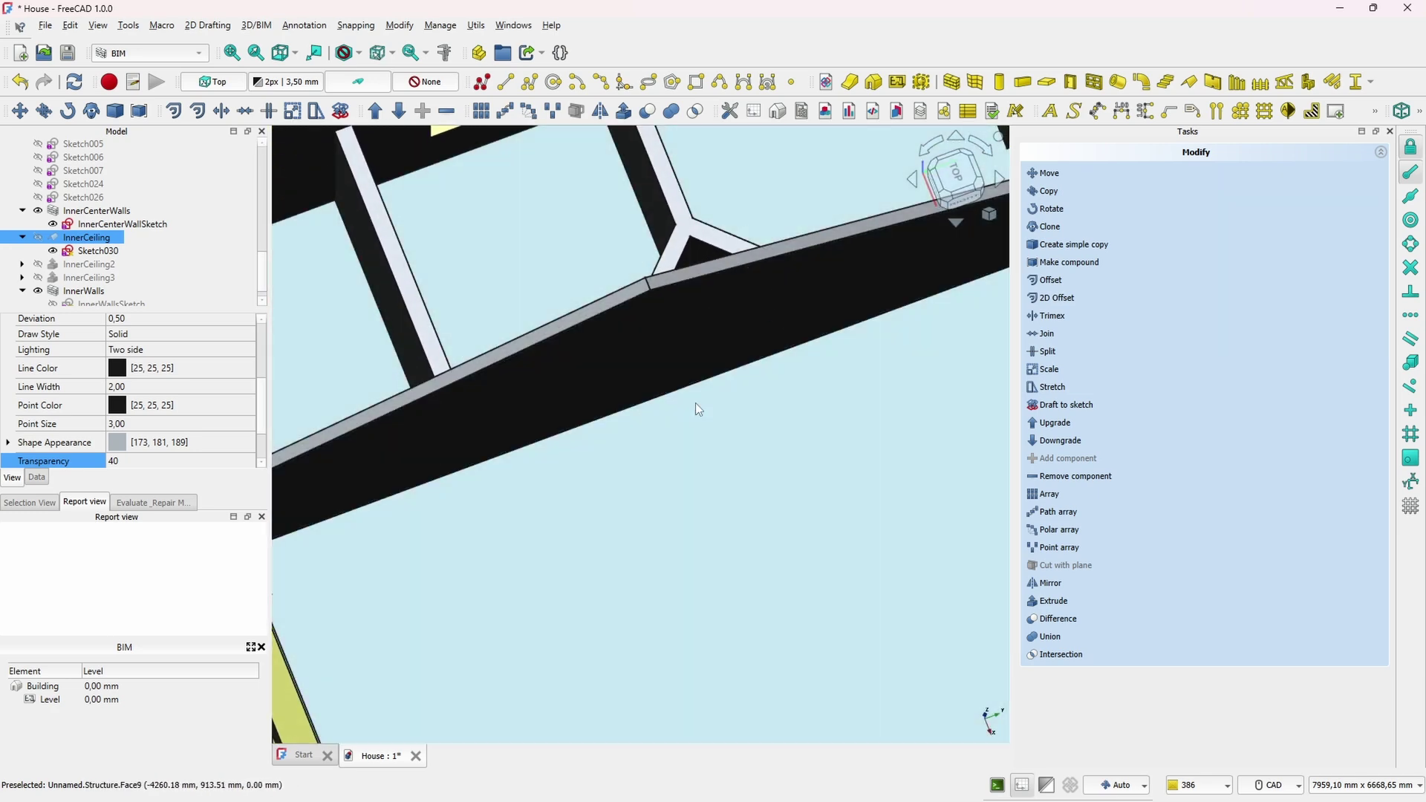
Edit InnerWallsSketch with InnerCenterWalls hidden and start a point on the left inner wall's reference line between the two diagonals
{"action": "left_click", "coordinate": [98, 250], "text": "ctrl"}
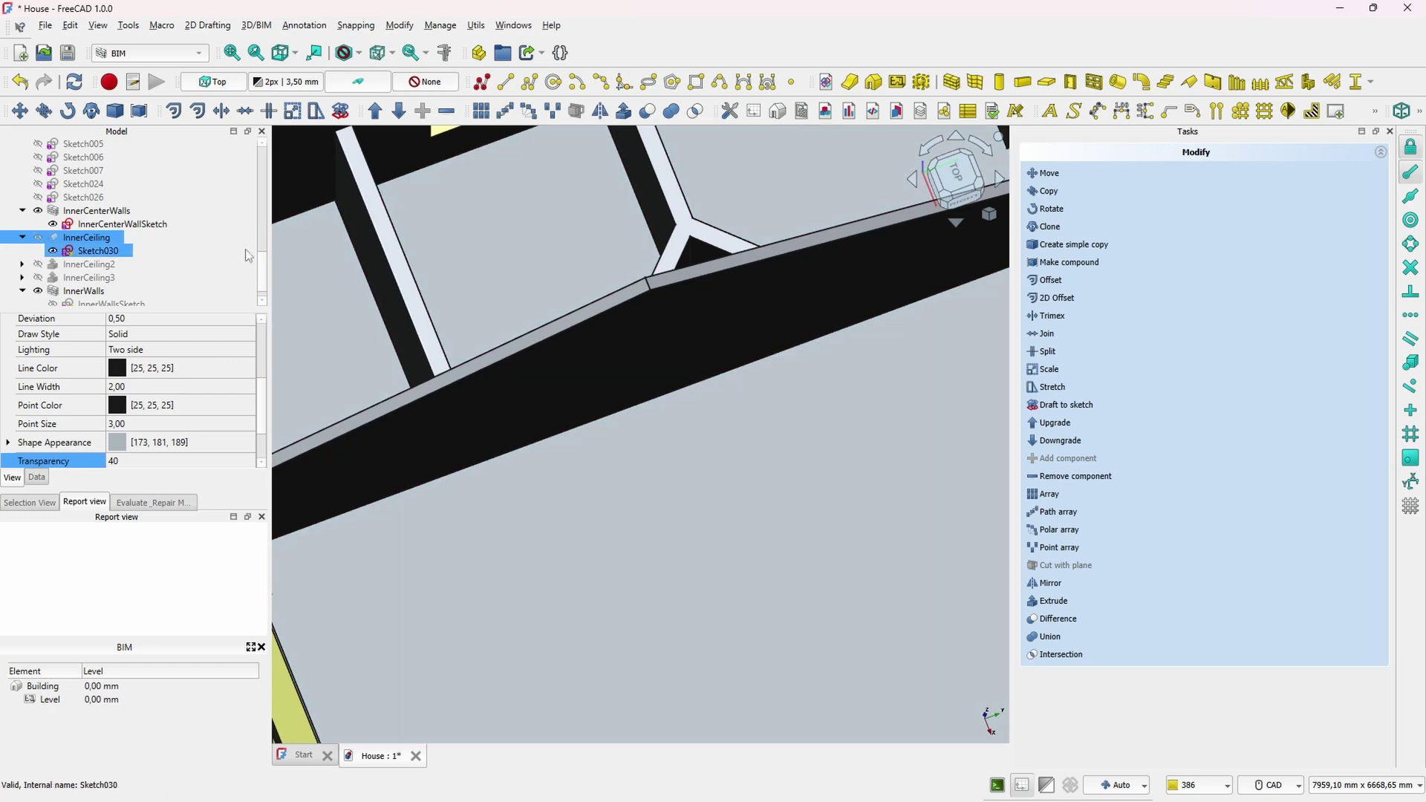
{"action": "scroll", "coordinate": [111, 288], "scroll_direction": "down", "scroll_amount": 1}
{"action": "double_click", "coordinate": [110, 292]}
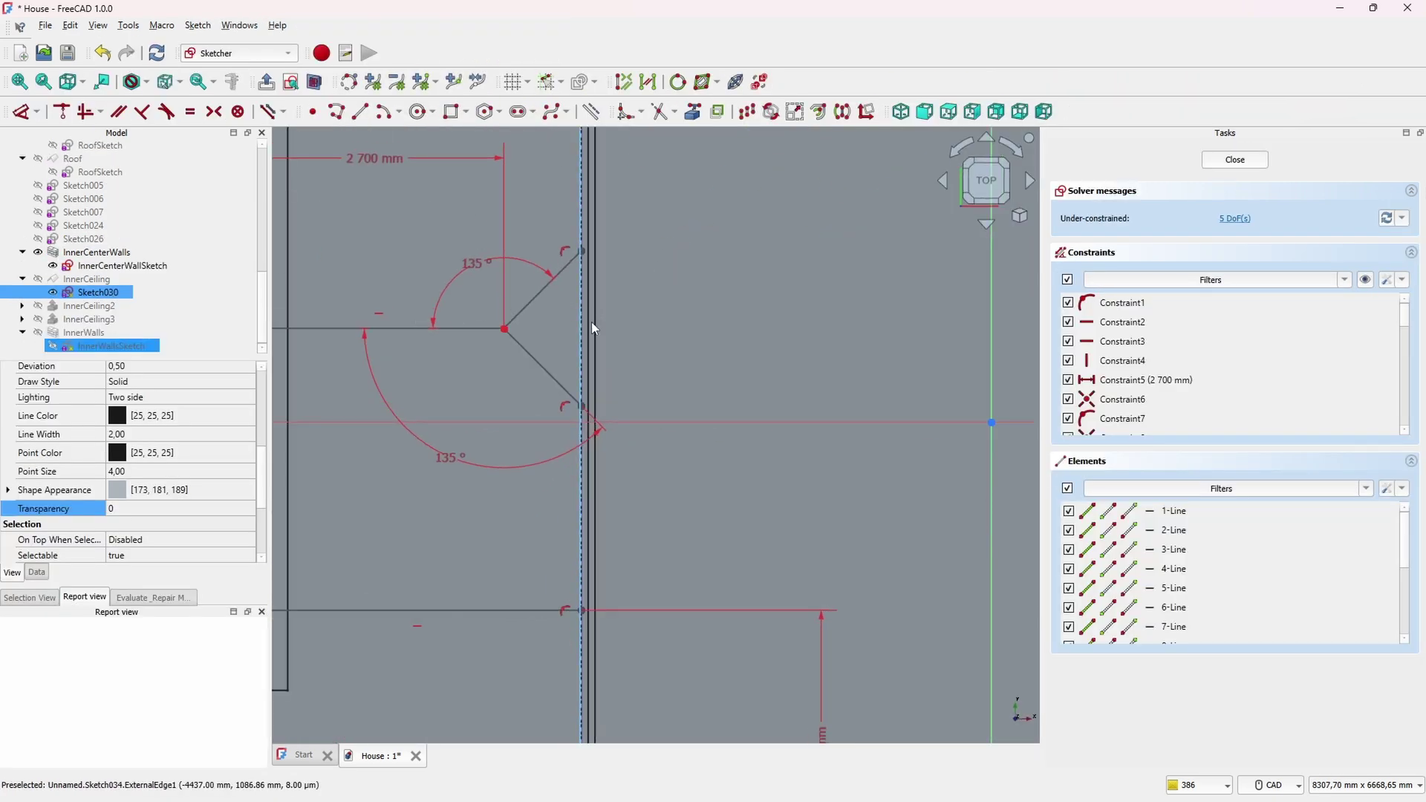
{"action": "left_click", "coordinate": [591, 322]}
{"action": "key", "text": "space"}
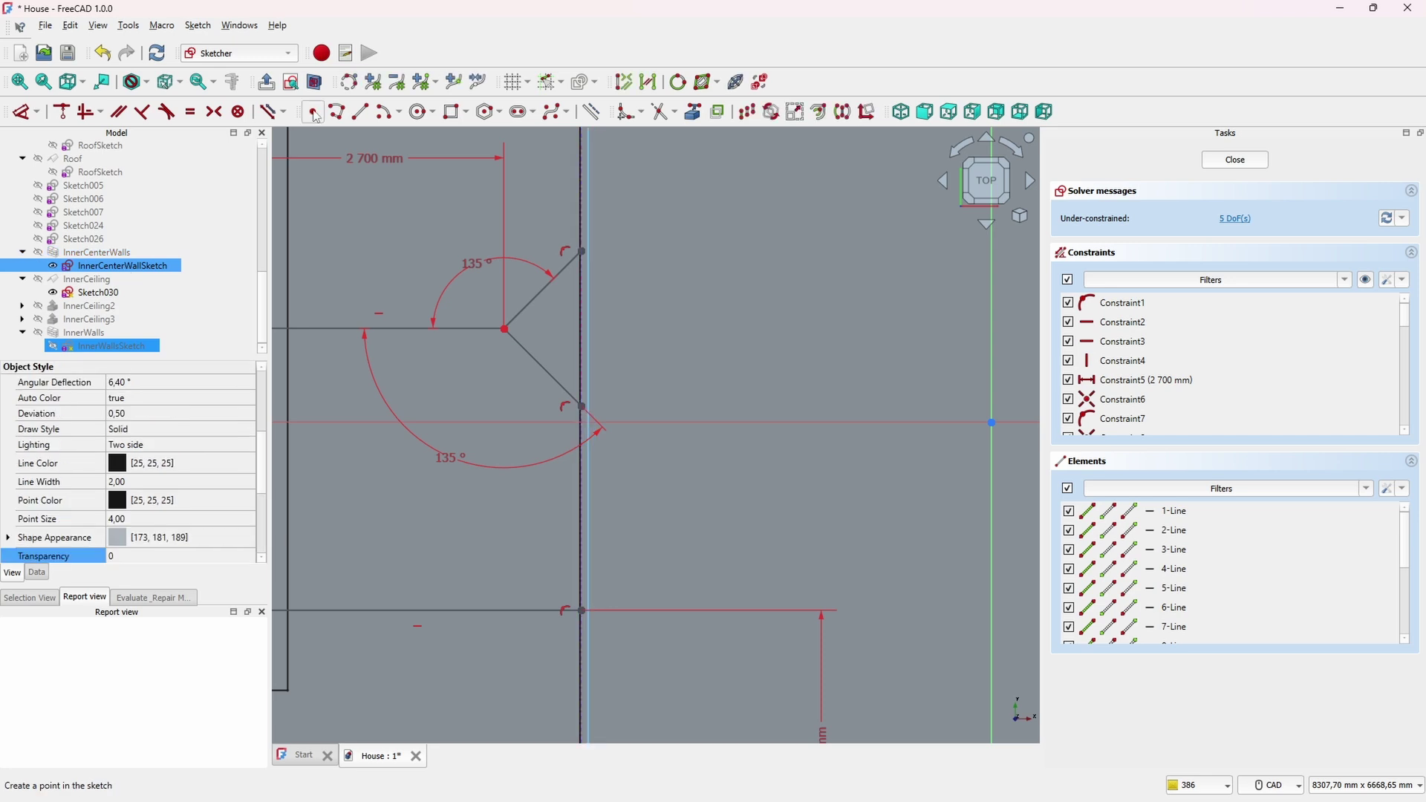
{"action": "left_click", "coordinate": [313, 113]}
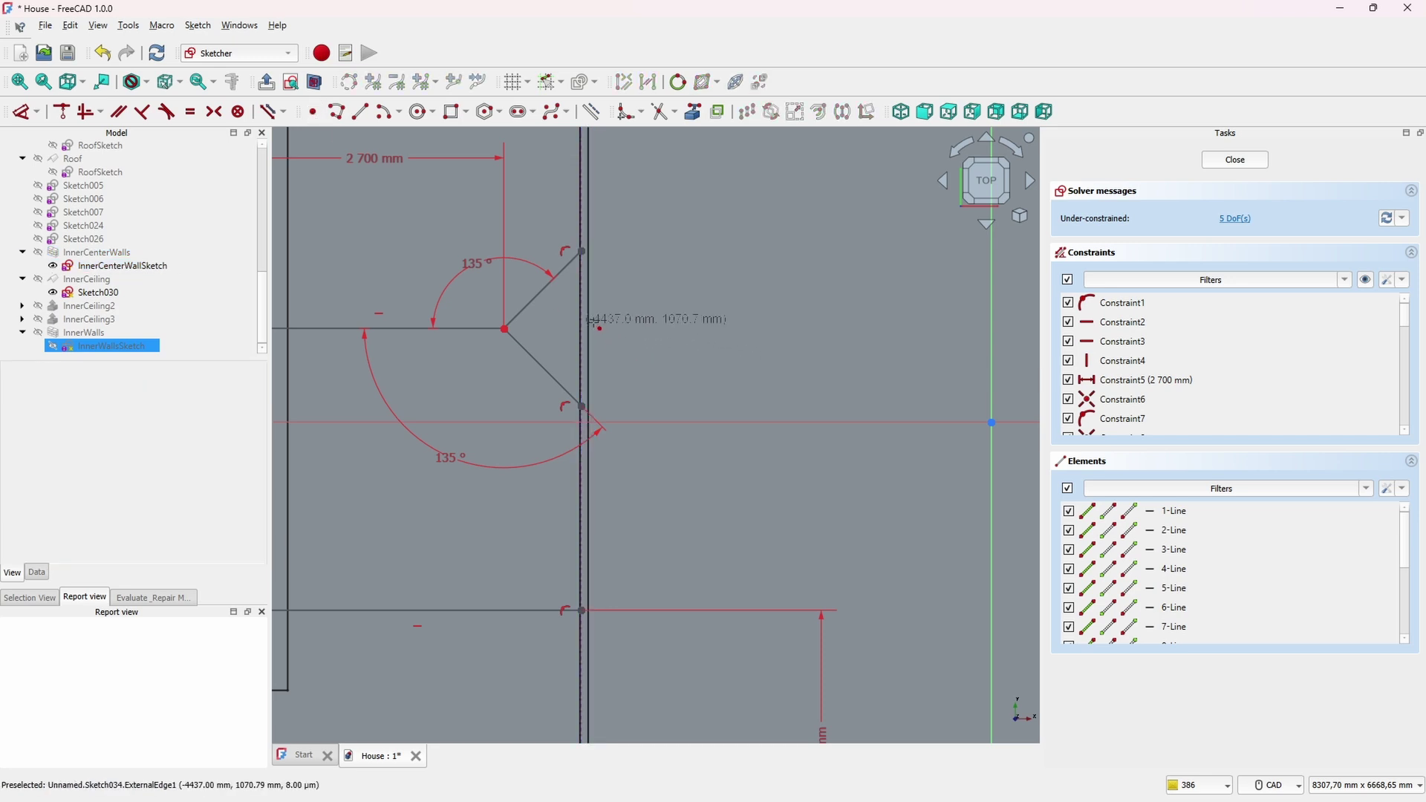
{"action": "scroll", "coordinate": [602, 326], "scroll_direction": "up", "scroll_amount": 2}
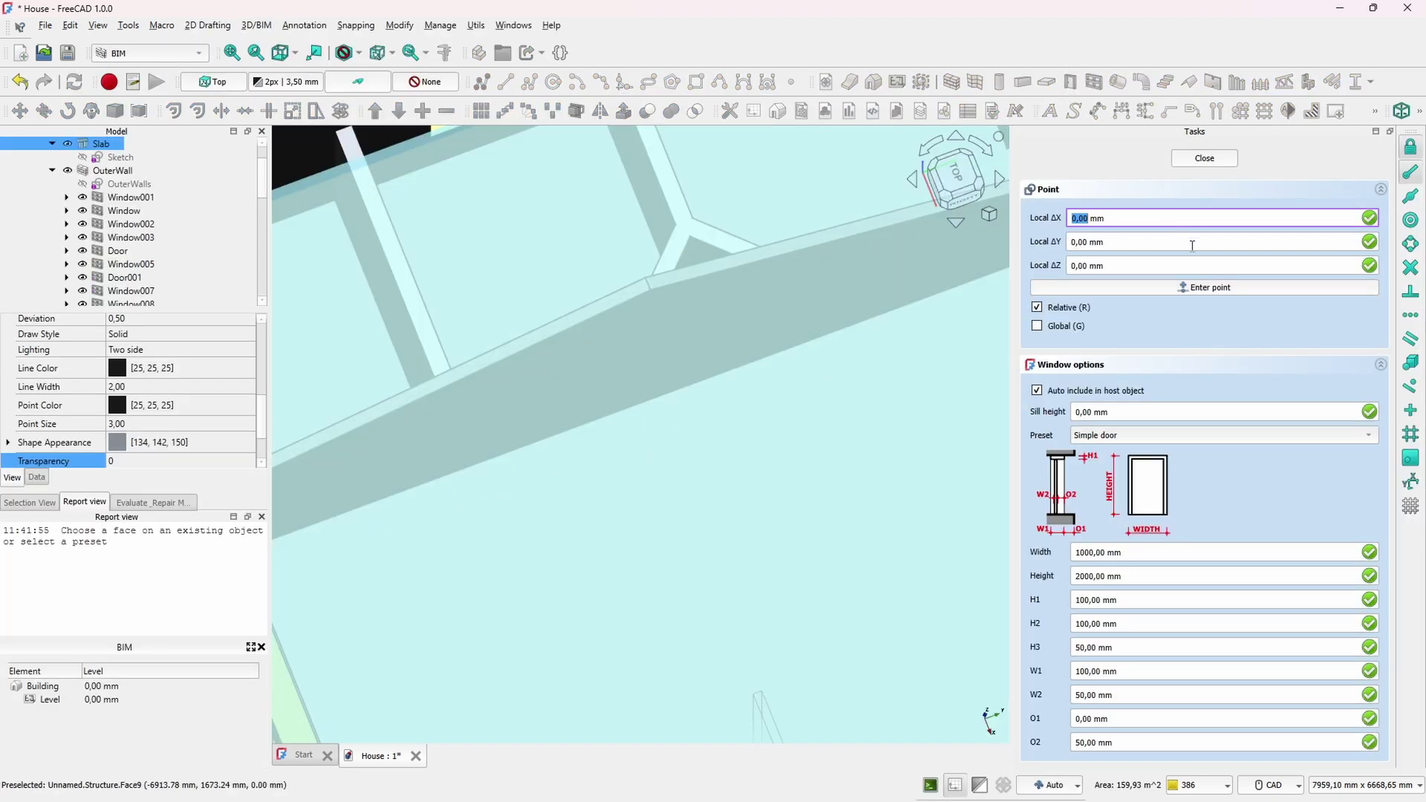
Place an "Opening only" element 2200 mm high in InnerCenterWalls by the left diagonal partitions and set its width to 1520 mm
{"action": "left_click", "coordinate": [1180, 439]}
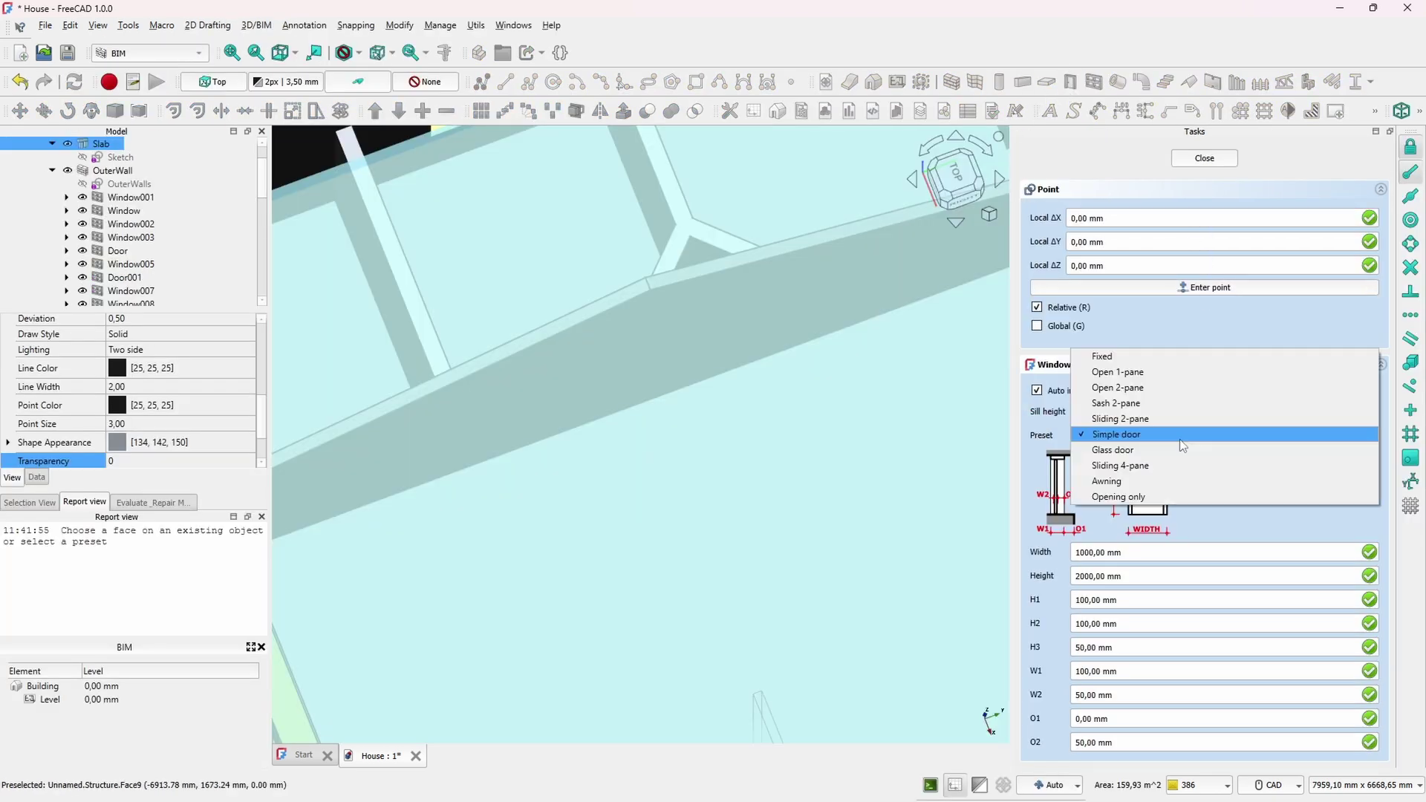
{"action": "left_click", "coordinate": [1149, 496]}
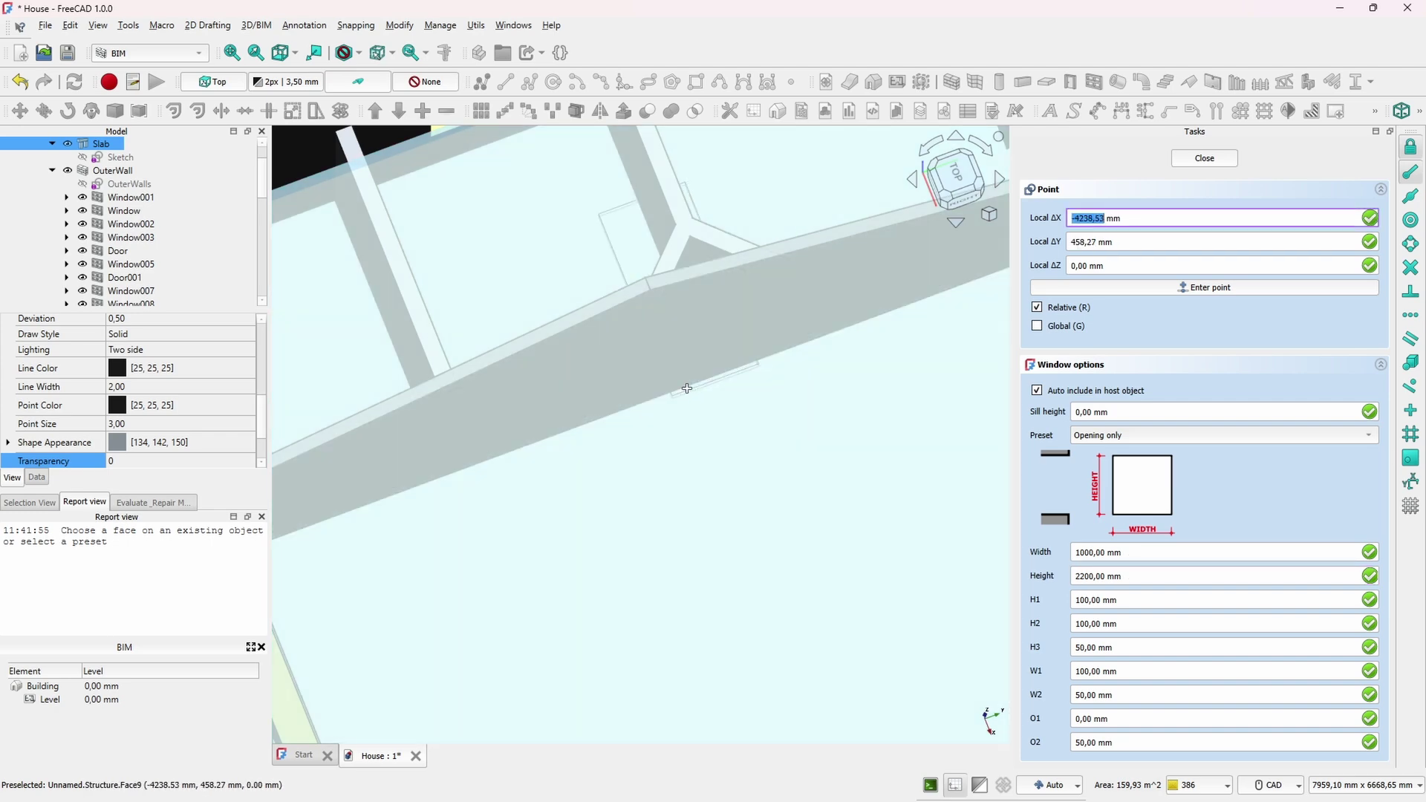
{"action": "scroll", "coordinate": [673, 392], "scroll_direction": "up", "scroll_amount": 4}
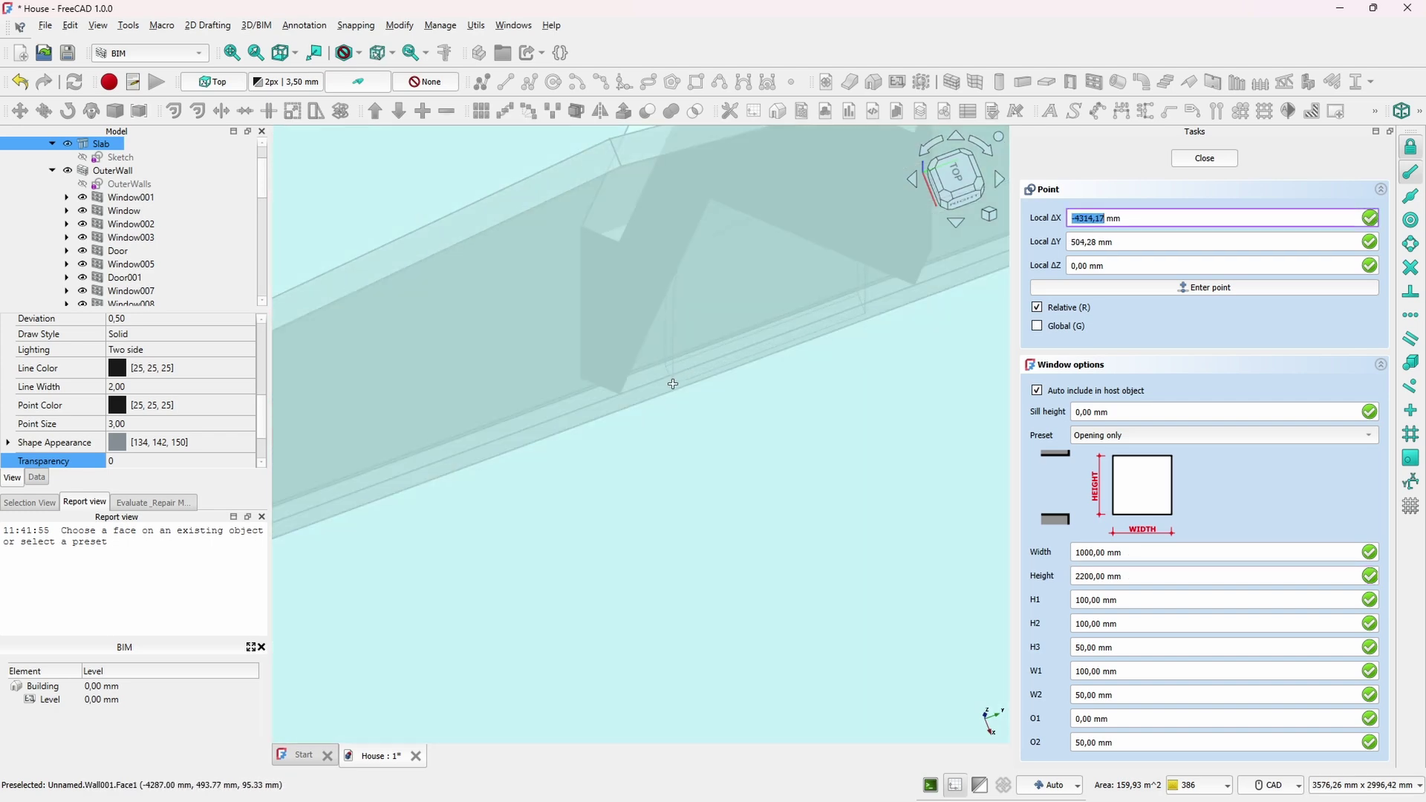
{"action": "scroll", "coordinate": [638, 401], "scroll_direction": "up", "scroll_amount": 8}
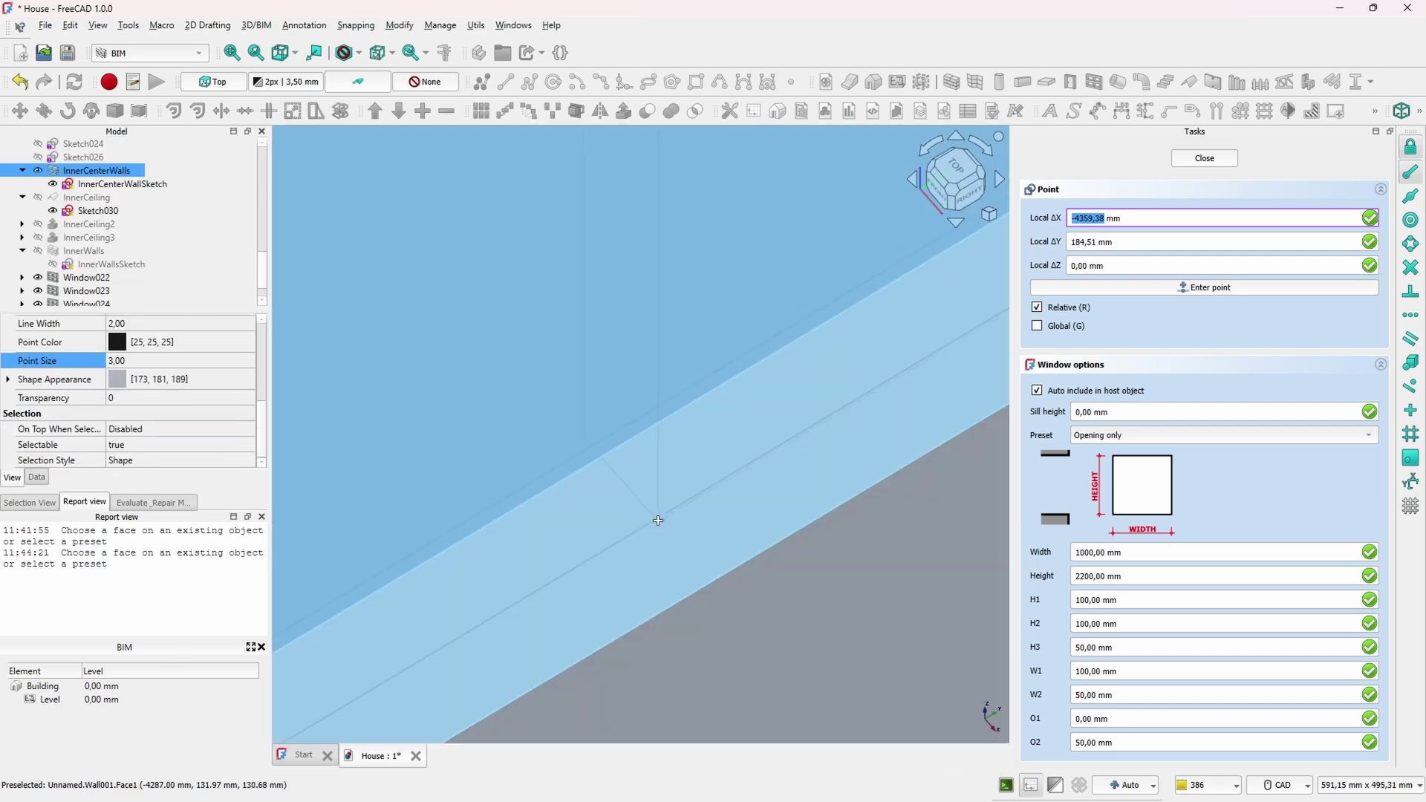
{"action": "left_click", "coordinate": [657, 518]}
{"action": "scroll", "coordinate": [658, 518], "scroll_direction": "down", "scroll_amount": 10}
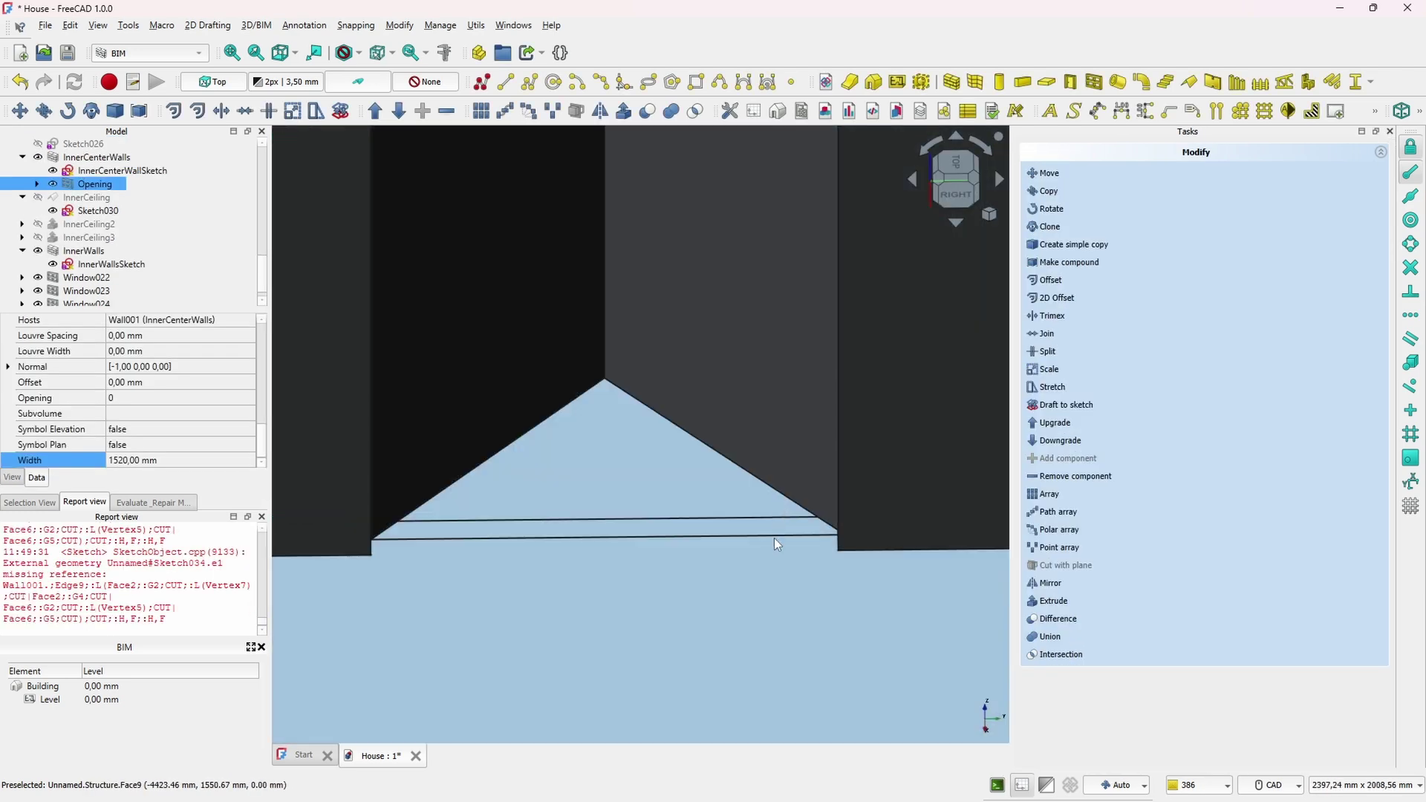
{"action": "middle_click_drag", "start_coordinate": [776, 544], "coordinate": [852, 692]}
Place an 800 mm wide opening in the angled InnerWalls partition behind the center wall opening, and hide Sketch030
{"action": "scroll", "coordinate": [729, 502], "scroll_direction": "down", "scroll_amount": 3}
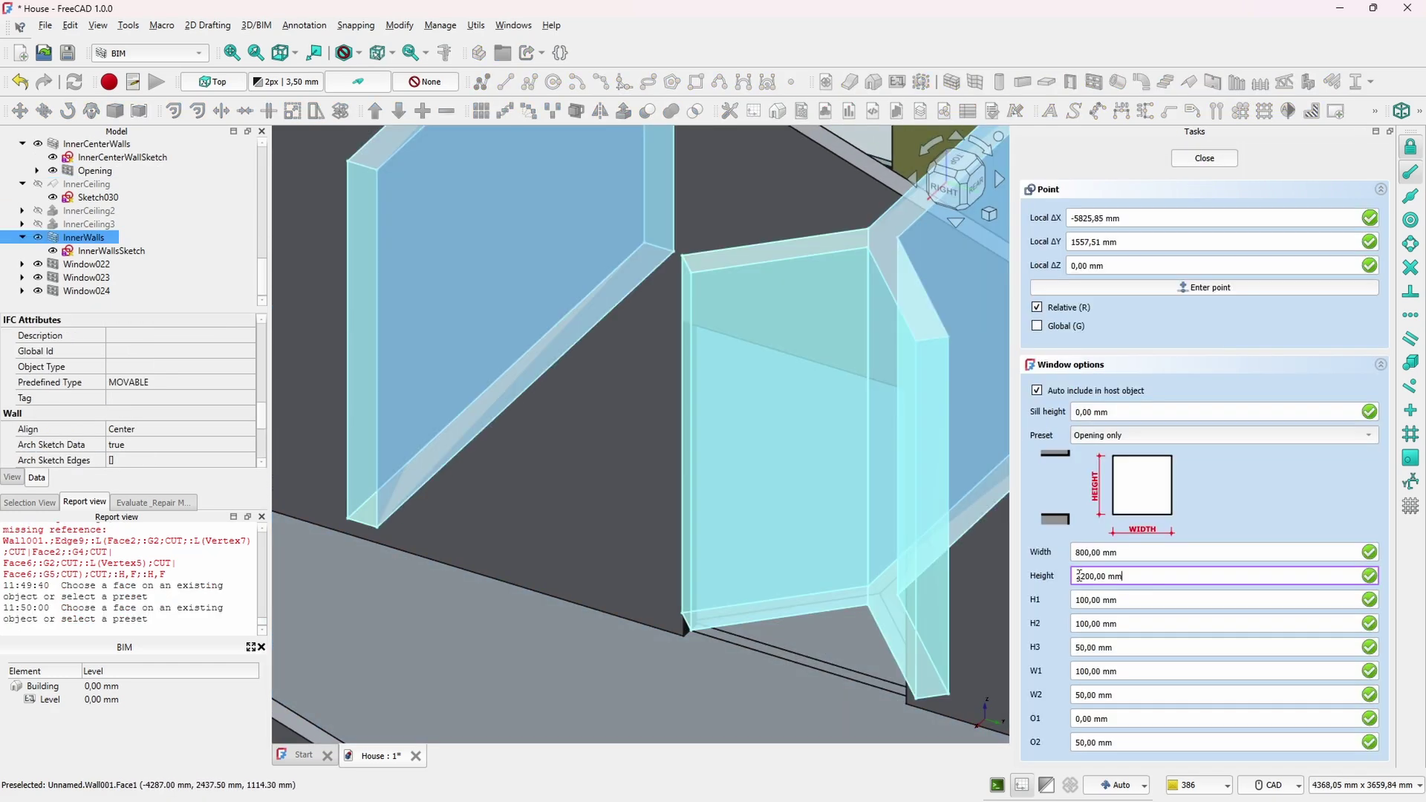
{"action": "left_click", "coordinate": [717, 619]}
{"action": "mouse_move", "coordinate": [742, 677]}
{"action": "middle_mouse_down"}
{"action": "mouse_move", "coordinate": [782, 656]}
{"action": "mouse_move", "coordinate": [767, 674]}
{"action": "mouse_move", "coordinate": [717, 655]}
{"action": "mouse_move", "coordinate": [853, 649]}
{"action": "middle_mouse_up"}
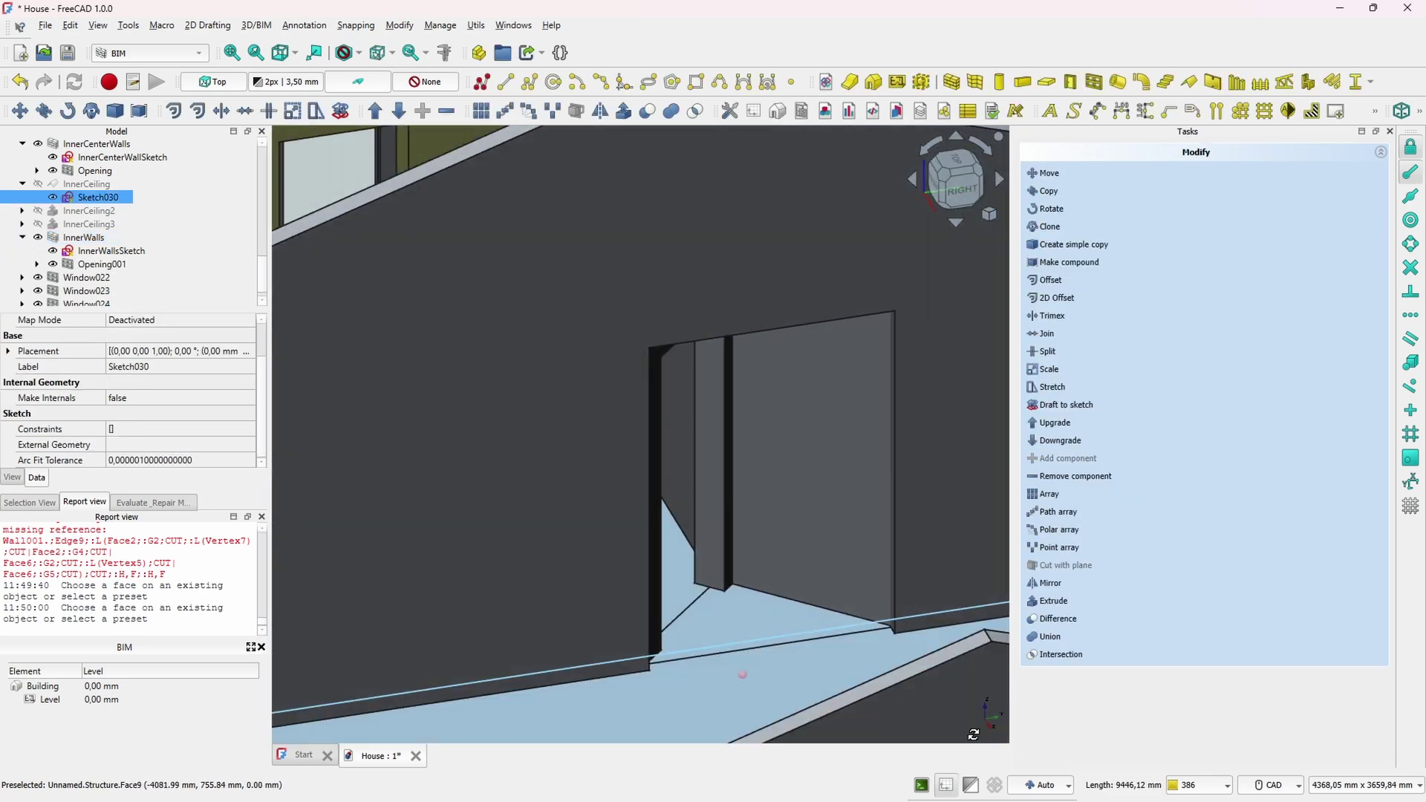
{"action": "scroll", "coordinate": [742, 650], "scroll_direction": "up", "scroll_amount": 2}
{"action": "middle_click_drag", "start_coordinate": [742, 651], "coordinate": [747, 700]}
{"action": "key", "text": "space"}
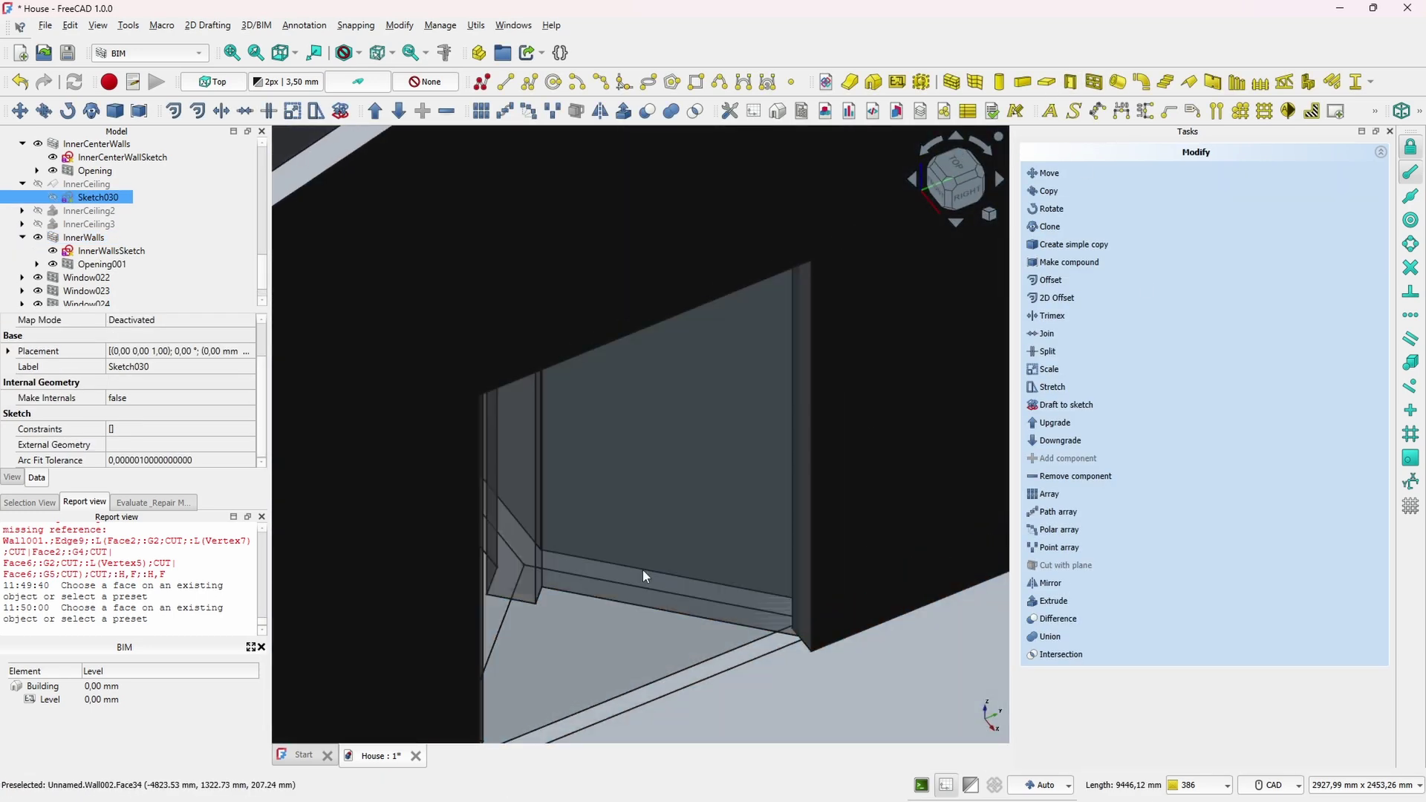
Place a second 800 mm wide opening in the other InnerWalls partition reached through the center wall opening
{"action": "mouse_move", "coordinate": [643, 577]}
{"action": "middle_mouse_down"}
{"action": "mouse_move", "coordinate": [700, 640]}
{"action": "mouse_move", "coordinate": [753, 585]}
{"action": "mouse_move", "coordinate": [561, 642]}
{"action": "middle_mouse_up"}
{"action": "left_click", "coordinate": [97, 144]}
{"action": "left_click", "coordinate": [1094, 82]}
{"action": "key", "text": "Escape"}
{"action": "left_click", "coordinate": [1093, 82]}
{"action": "left_click", "coordinate": [562, 643]}
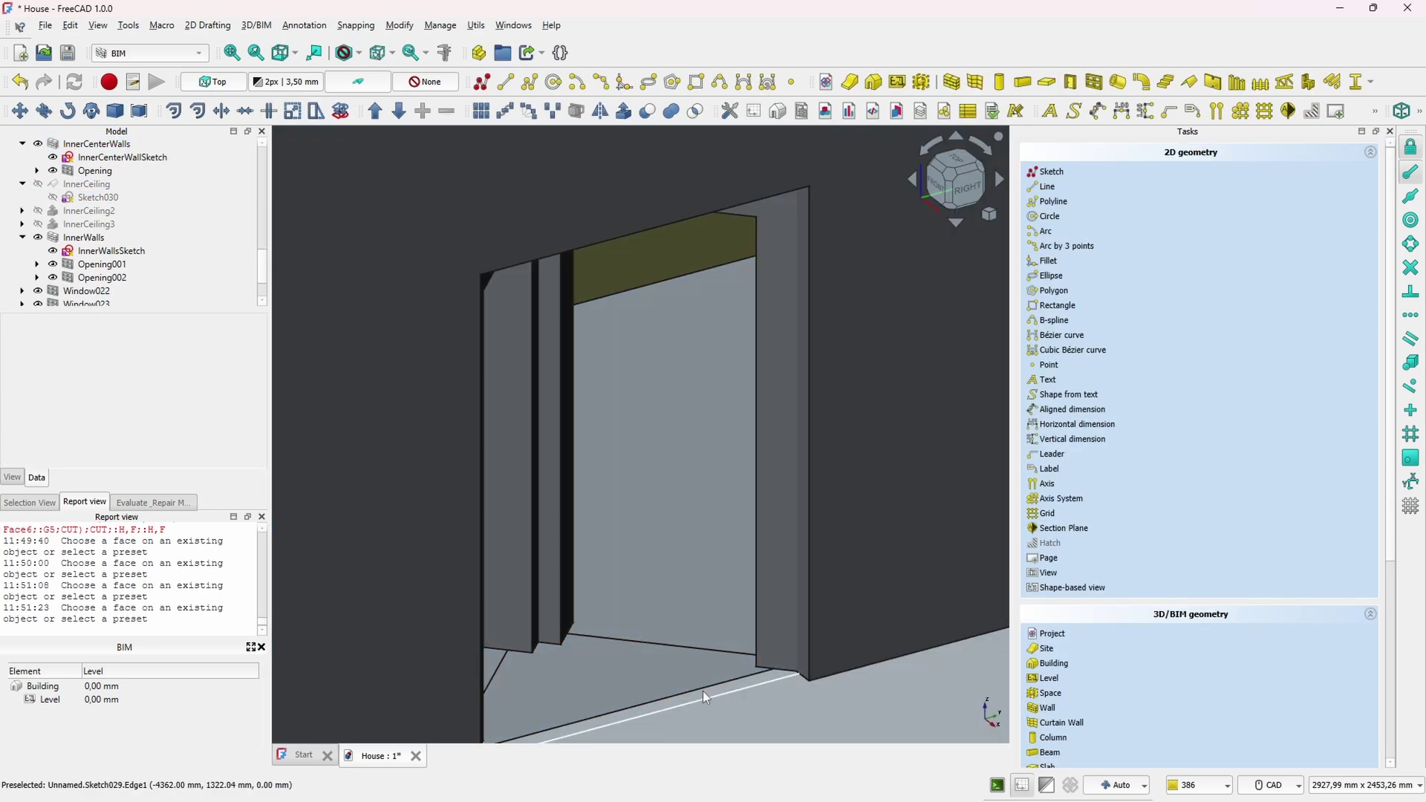
Place an 800 × 2000 mm opening in the right side's horizontal partition, on the outer-wall side of the crossing vertical partition
{"action": "middle_click_drag", "start_coordinate": [703, 690], "coordinate": [500, 578]}
{"action": "middle_click_drag", "start_coordinate": [611, 604], "coordinate": [958, 222]}
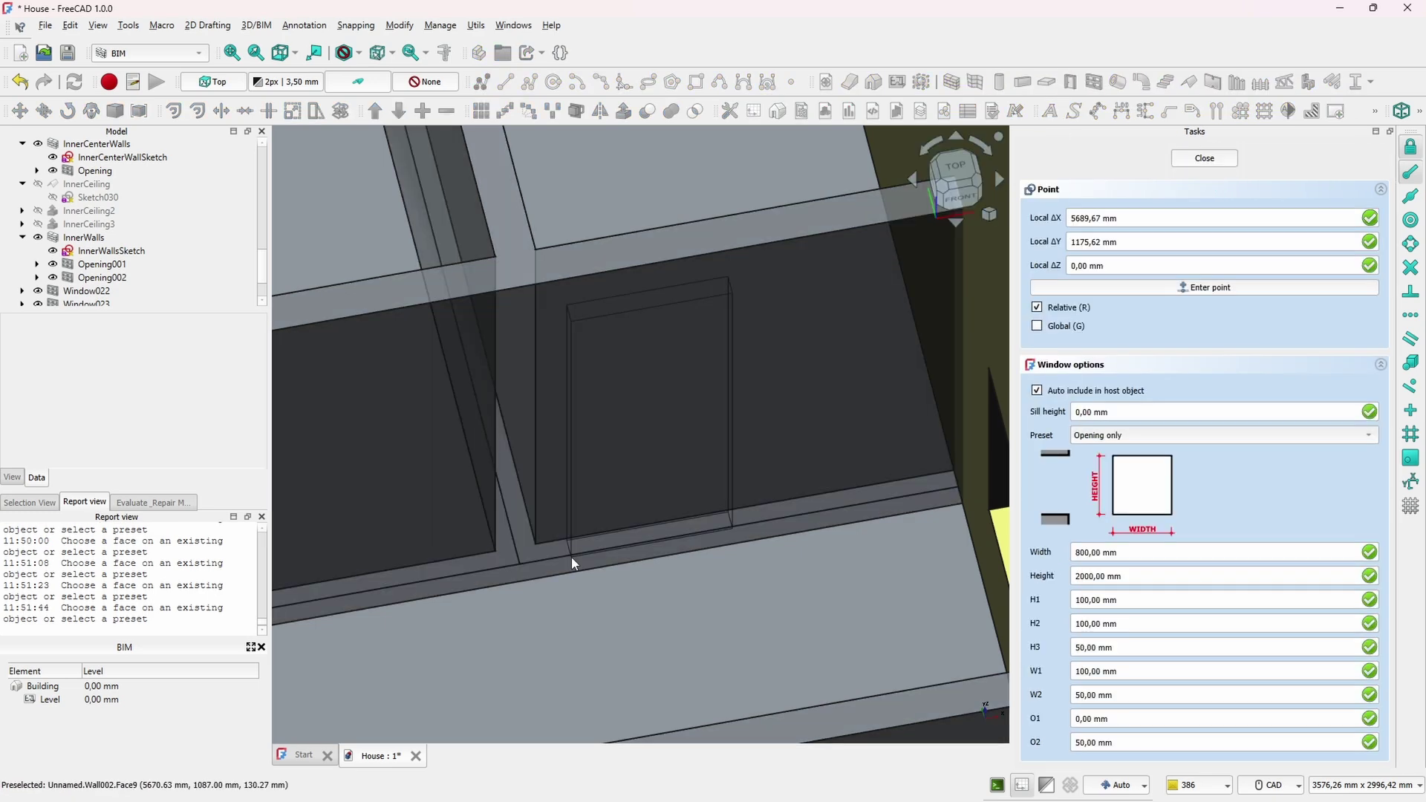
{"action": "left_click", "coordinate": [572, 564]}
Place another 800 × 2000 mm opening in the same partition, between the angled niche and the vertical partition
{"action": "middle_click_drag", "start_coordinate": [544, 588], "coordinate": [837, 628]}
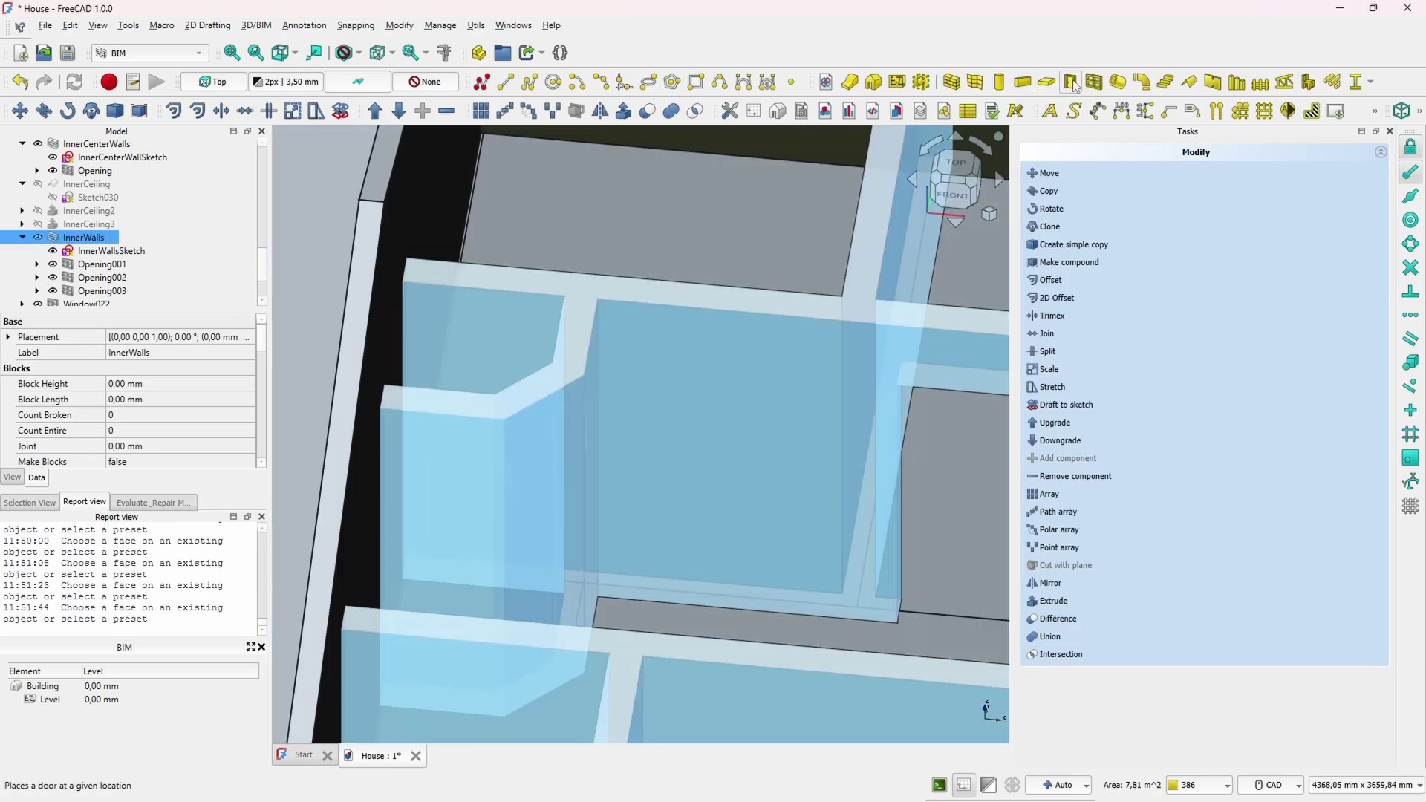
{"action": "key", "text": "w"}
{"action": "key", "text": "n"}
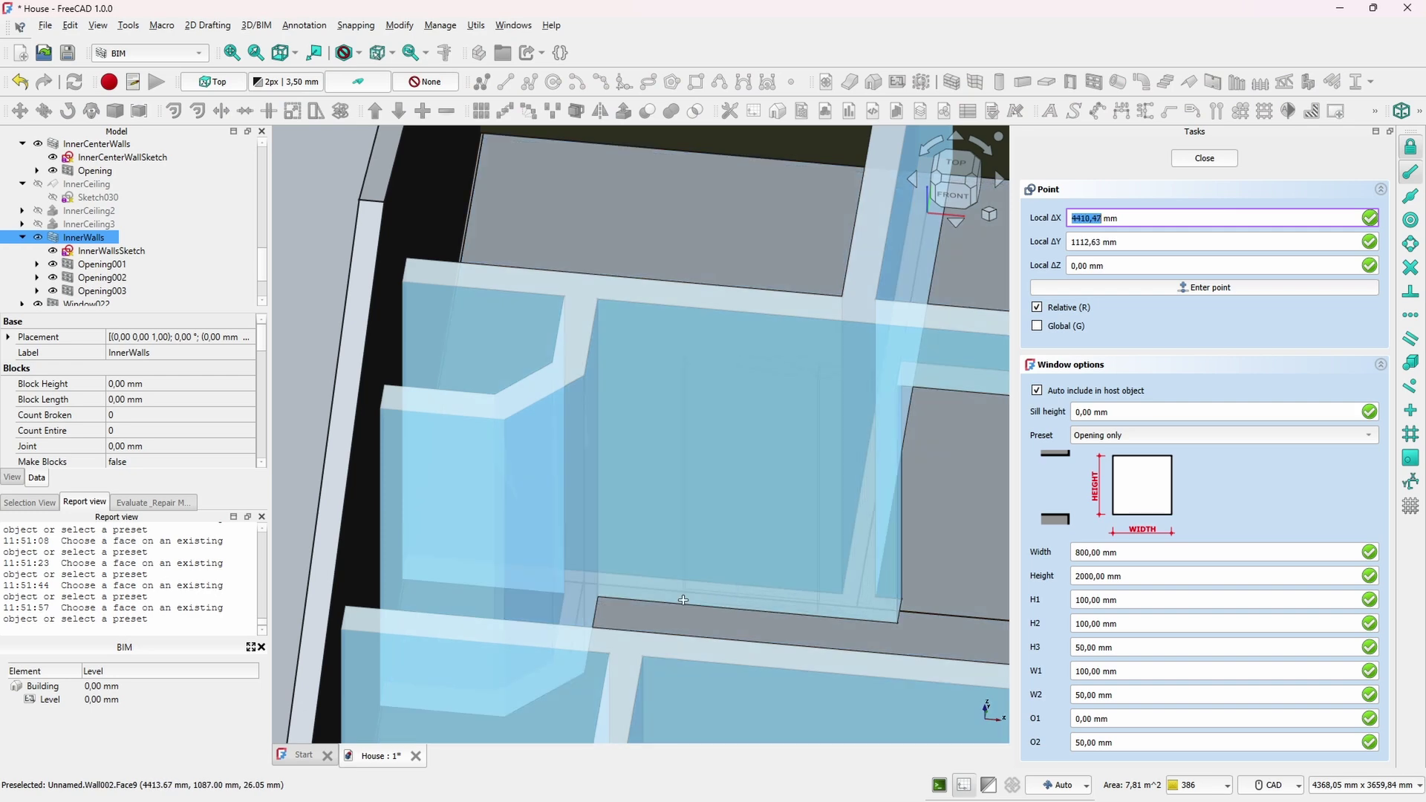
{"action": "left_click", "coordinate": [684, 600]}
{"action": "scroll", "coordinate": [817, 593], "scroll_direction": "down", "scroll_amount": 2}
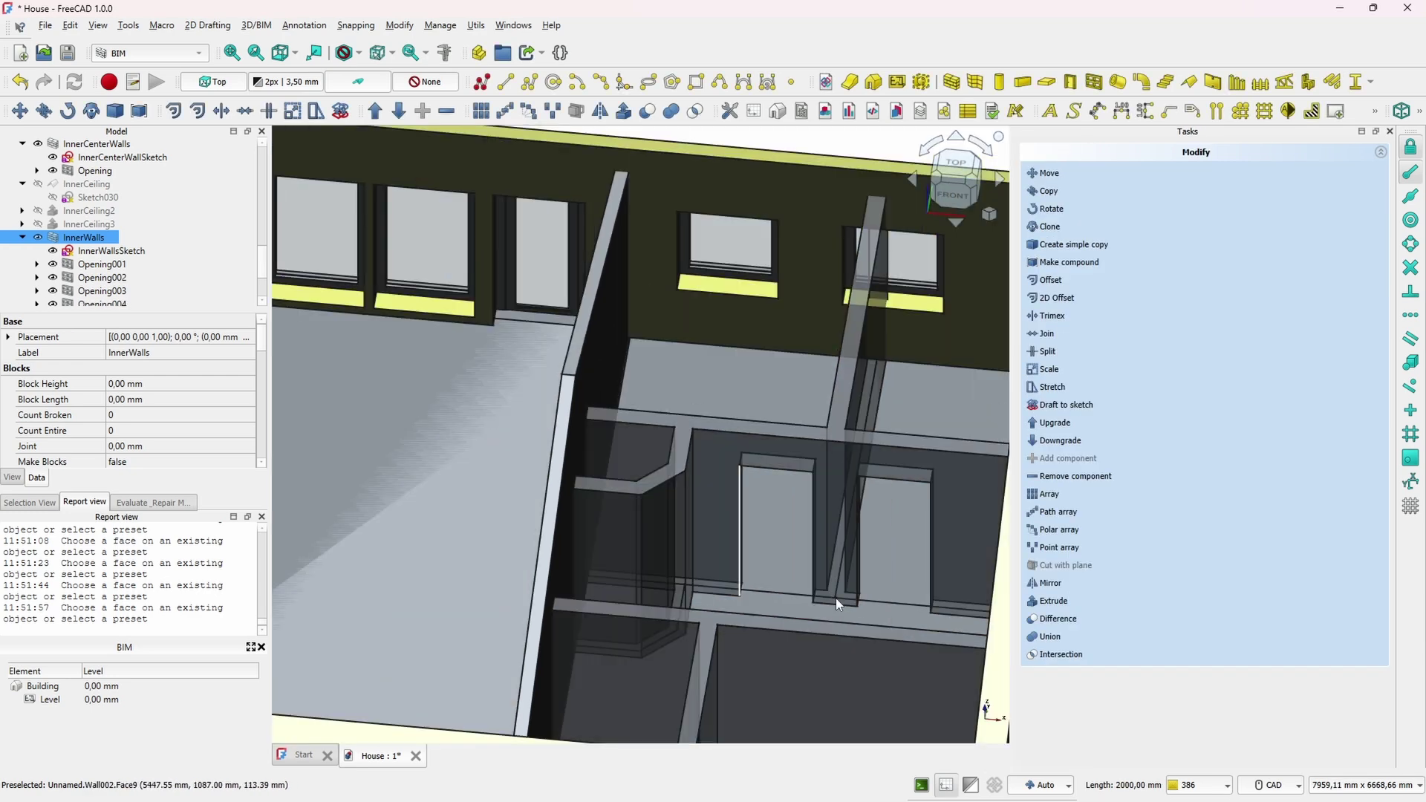
In InnerWallsSketch, set the horizontal distance from the inner center wall to the right niche's lower diagonal corner to 1000 mm
{"action": "middle_click_drag", "start_coordinate": [835, 598], "coordinate": [783, 609]}
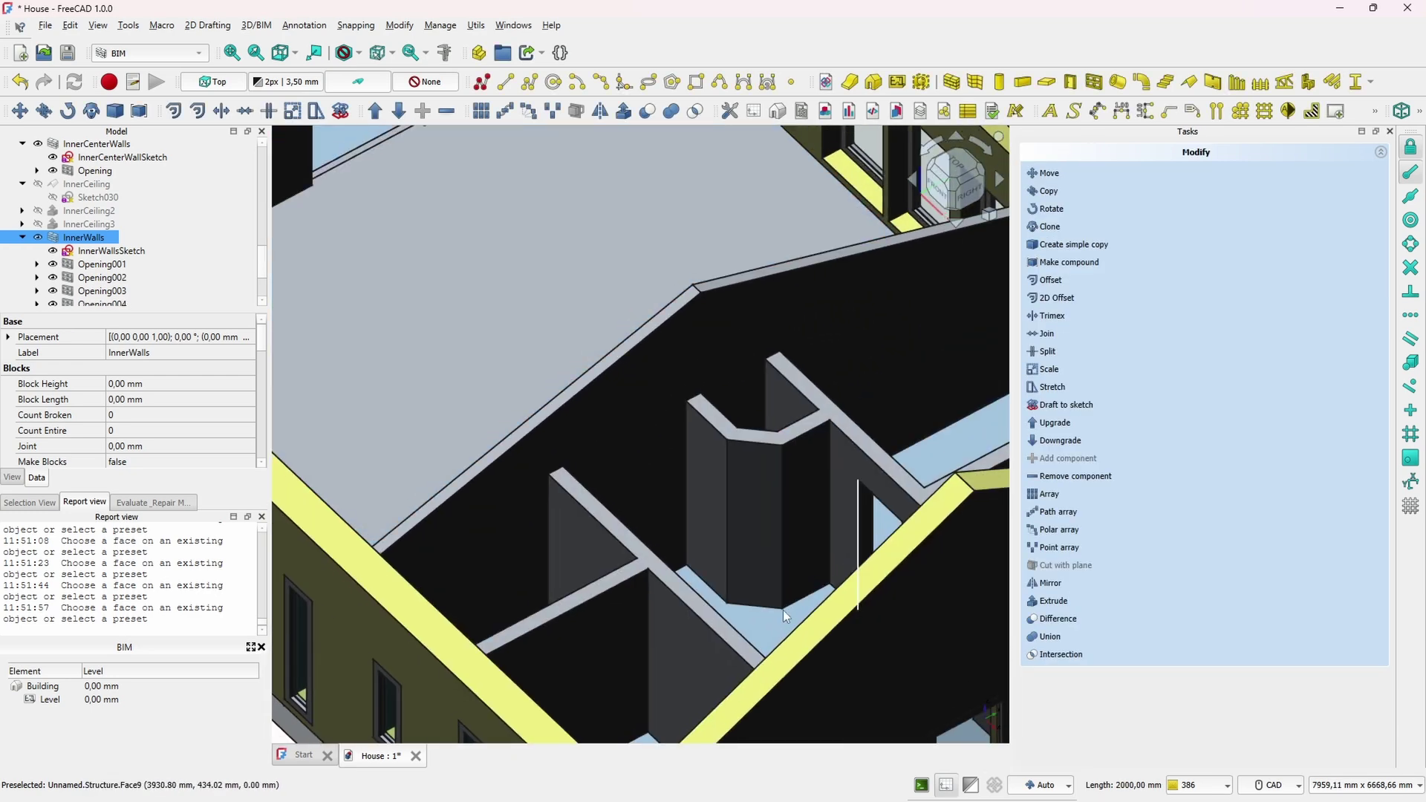
{"action": "middle_click_drag", "start_coordinate": [799, 436], "coordinate": [815, 462]}
{"action": "double_click", "coordinate": [123, 158]}
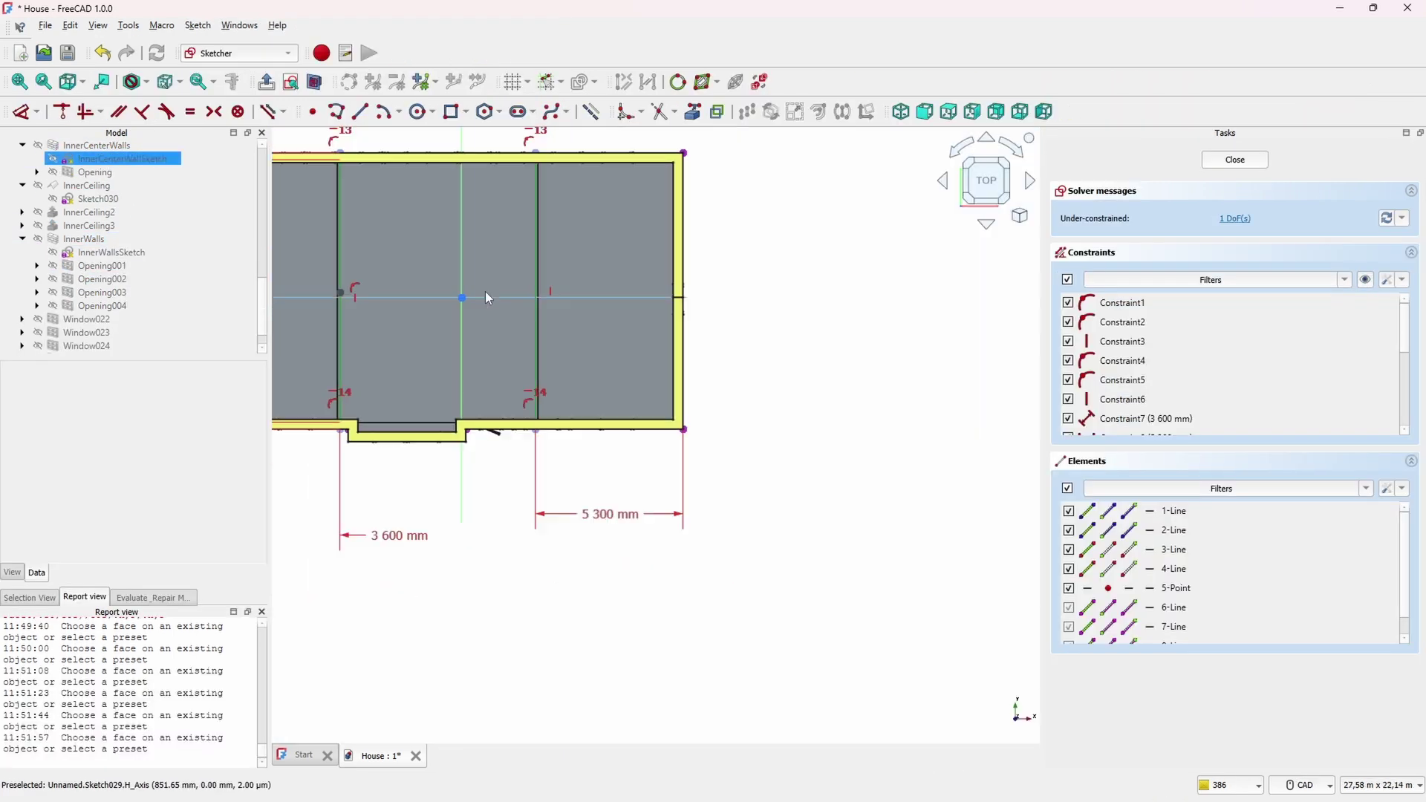
{"action": "key", "text": "Escape"}
{"action": "double_click", "coordinate": [111, 250]}
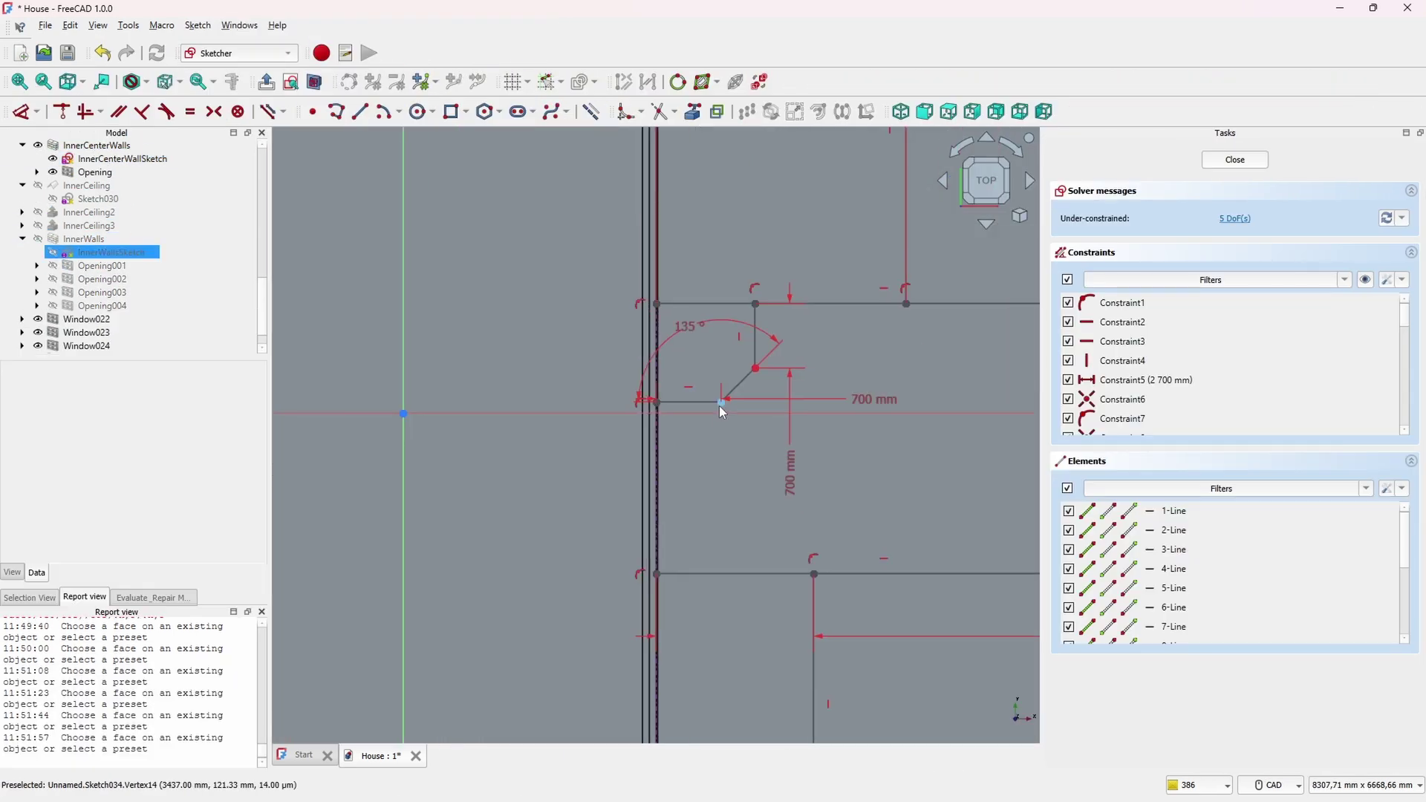
{"action": "double_click", "coordinate": [792, 475]}
{"action": "key", "text": "Return"}
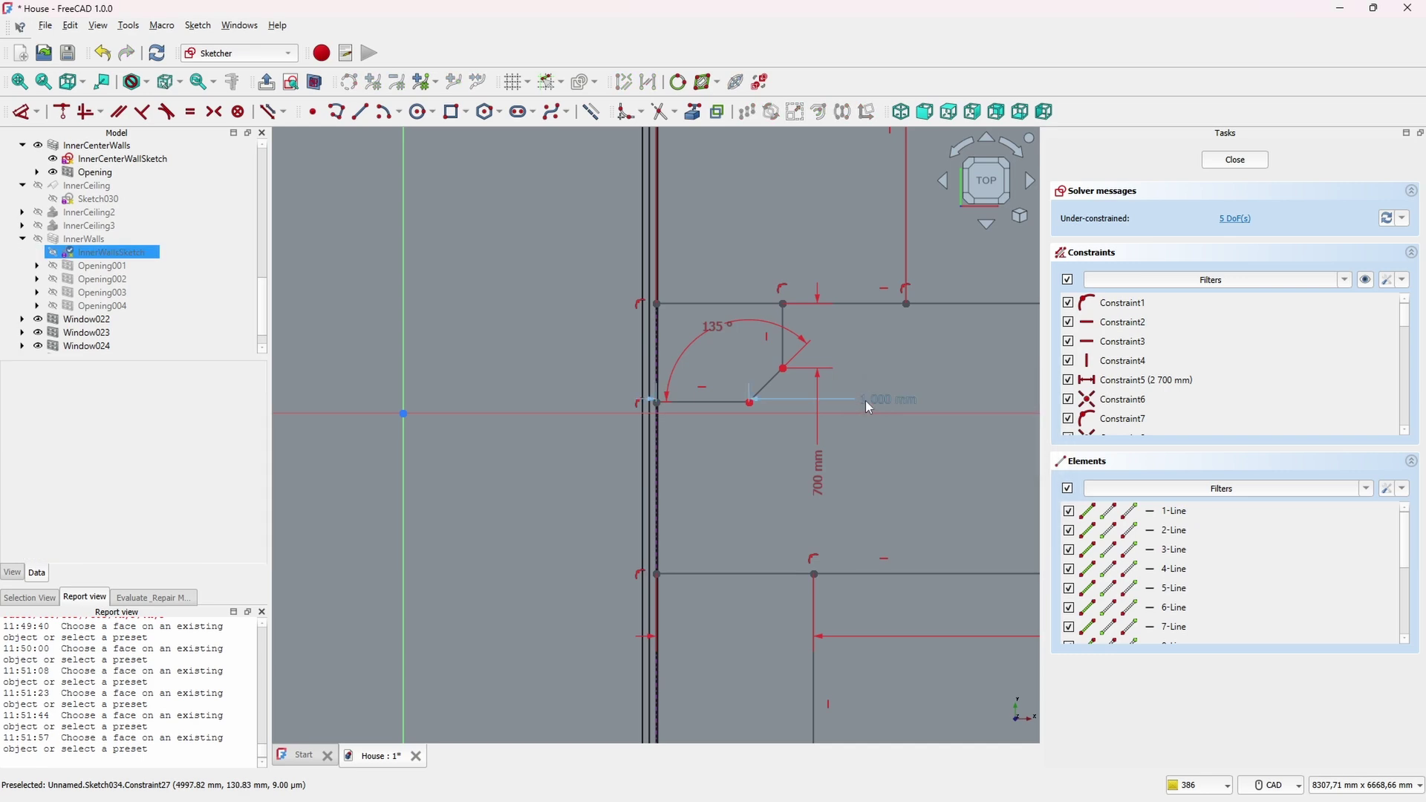
{"action": "middle_click_drag", "start_coordinate": [866, 400], "coordinate": [883, 391]}
{"action": "left_click", "coordinate": [1218, 163]}
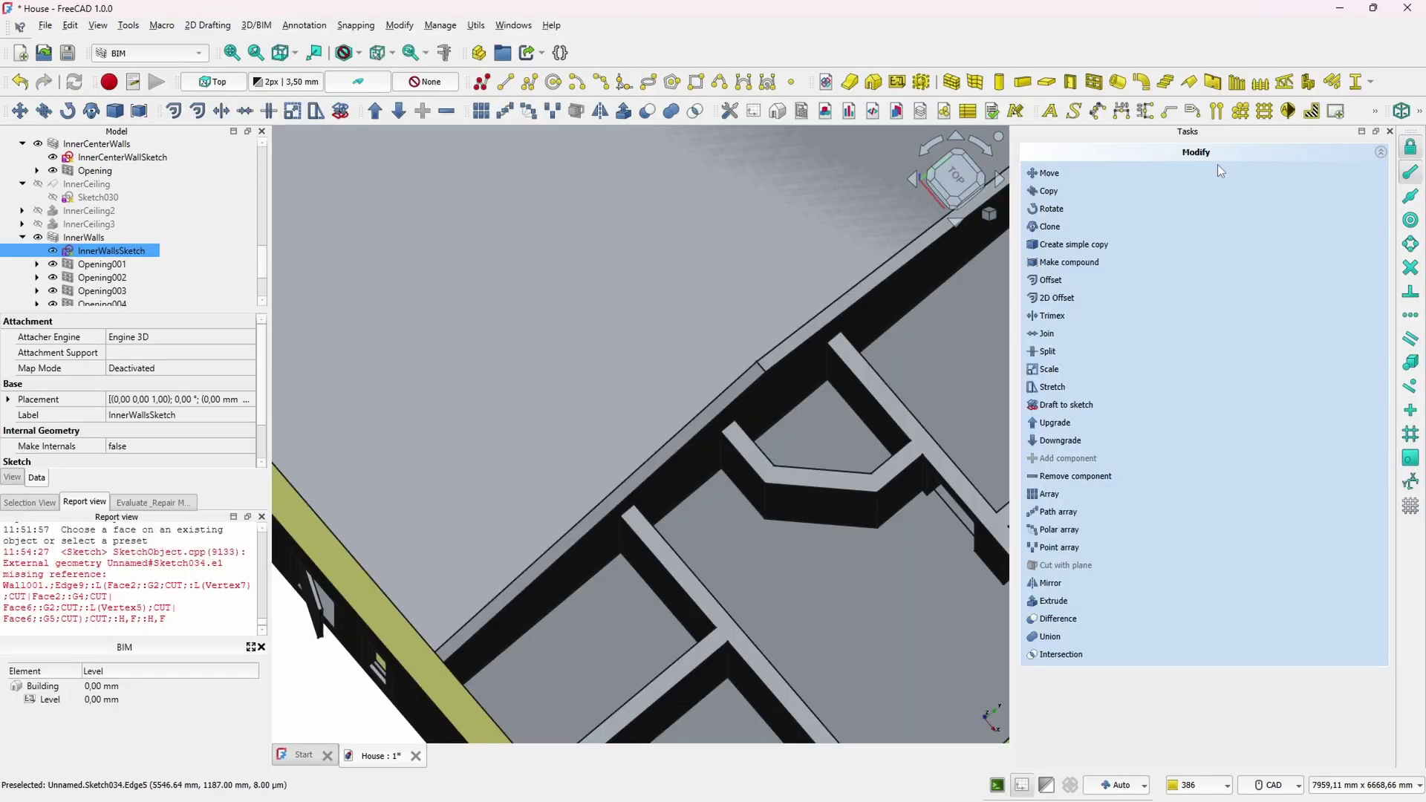
Place an 800 × 2000 mm opening in the diagonal wall of the right-hand niche
{"action": "mouse_move", "coordinate": [868, 601]}
{"action": "middle_mouse_down"}
{"action": "mouse_move", "coordinate": [859, 574]}
{"action": "mouse_move", "coordinate": [935, 519]}
{"action": "middle_mouse_up"}
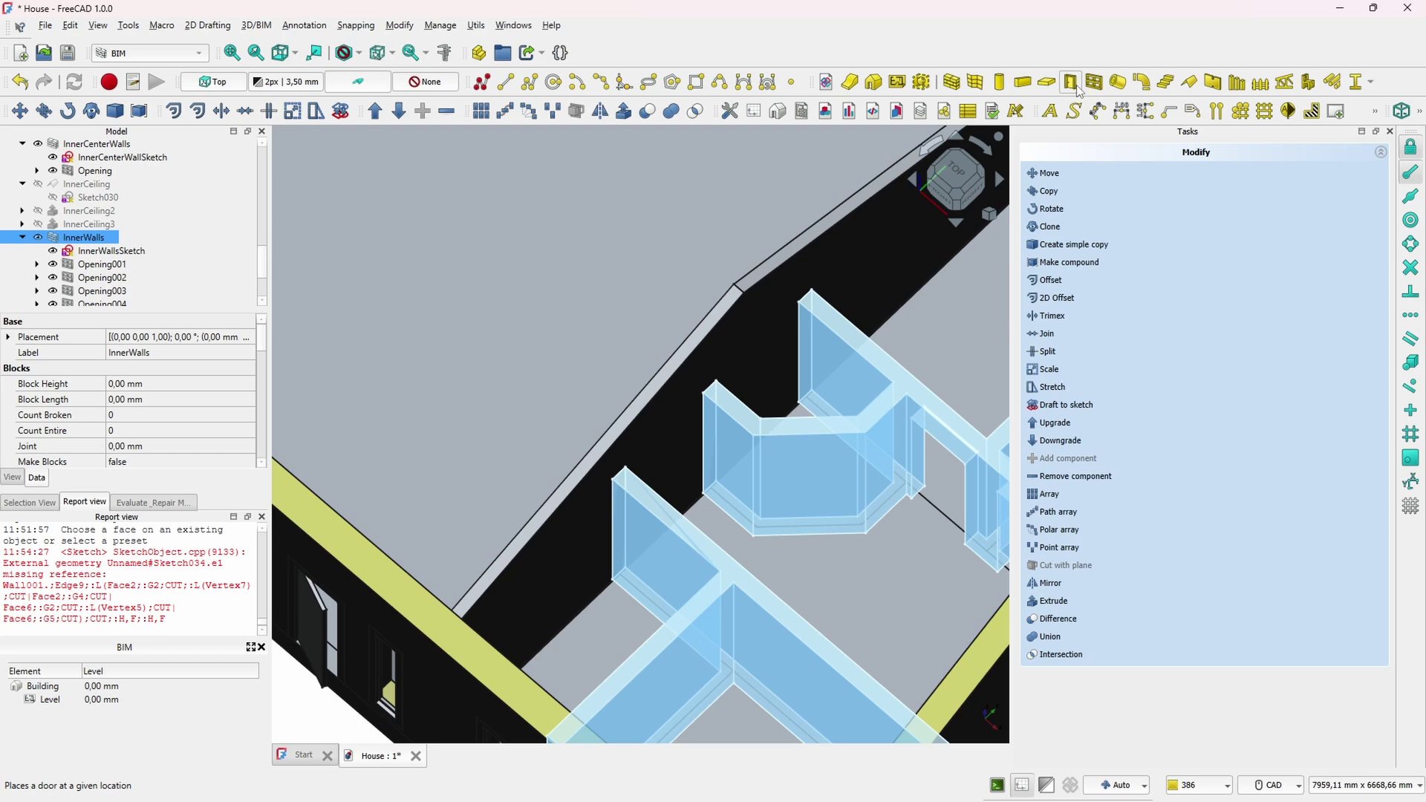
{"action": "left_click", "coordinate": [1078, 90]}
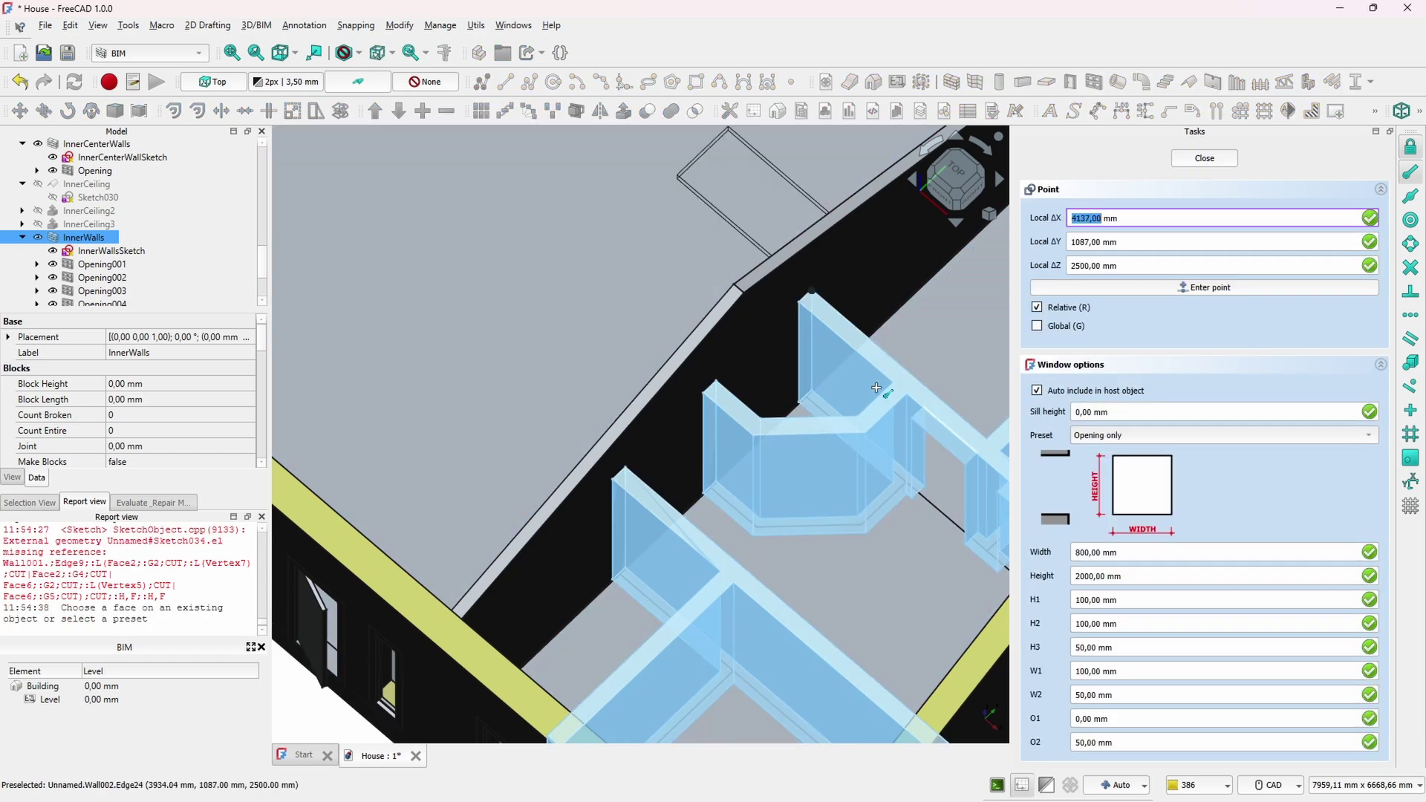
{"action": "left_click", "coordinate": [773, 533]}
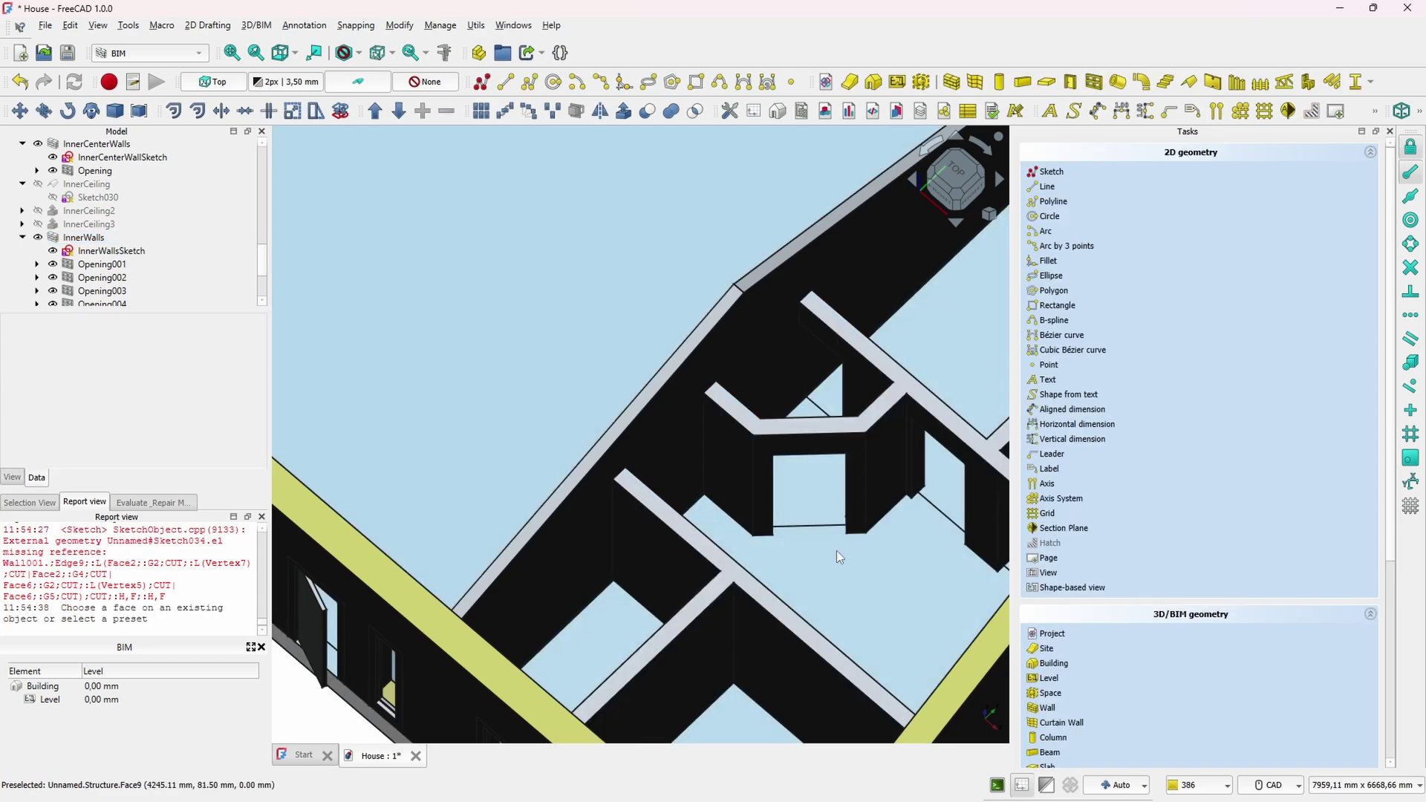
{"action": "middle_click_drag", "start_coordinate": [853, 577], "coordinate": [937, 508]}
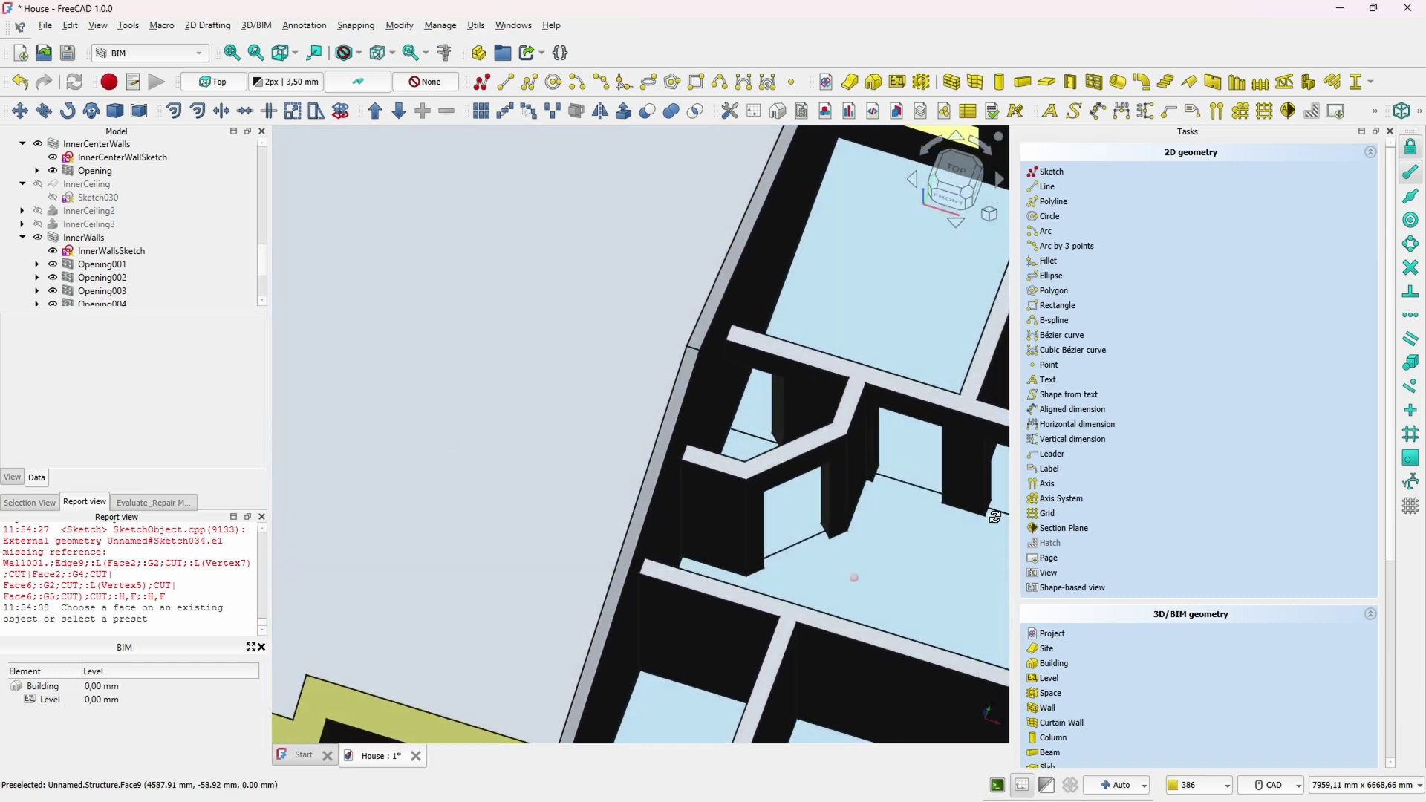
{"action": "mouse_move", "coordinate": [994, 517]}
{"action": "middle_mouse_down"}
{"action": "mouse_move", "coordinate": [966, 626]}
{"action": "mouse_move", "coordinate": [929, 528]}
{"action": "mouse_move", "coordinate": [883, 511]}
{"action": "middle_mouse_up"}
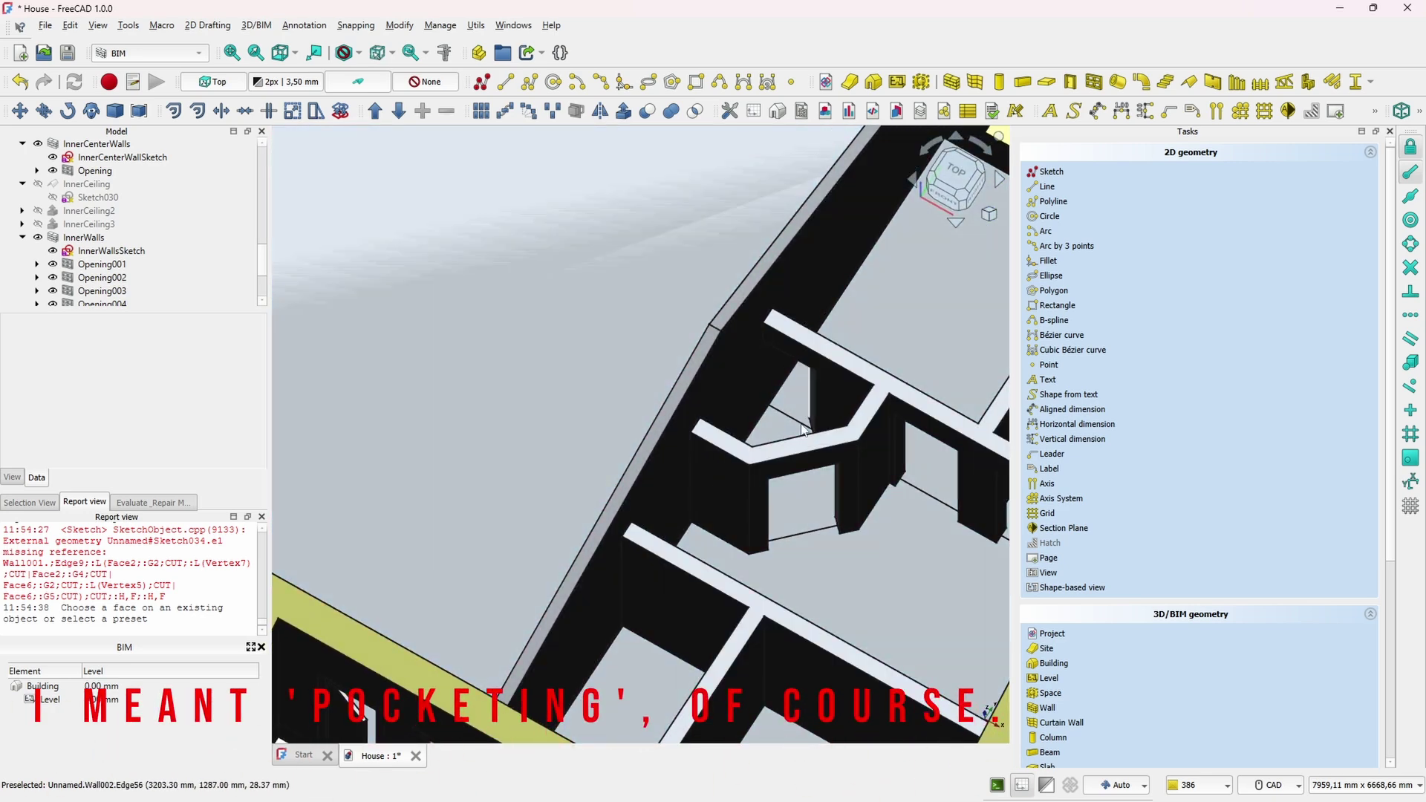
Undo the niche opening and recompute the InnerWalls object
{"action": "key", "text": "ctrl+z"}
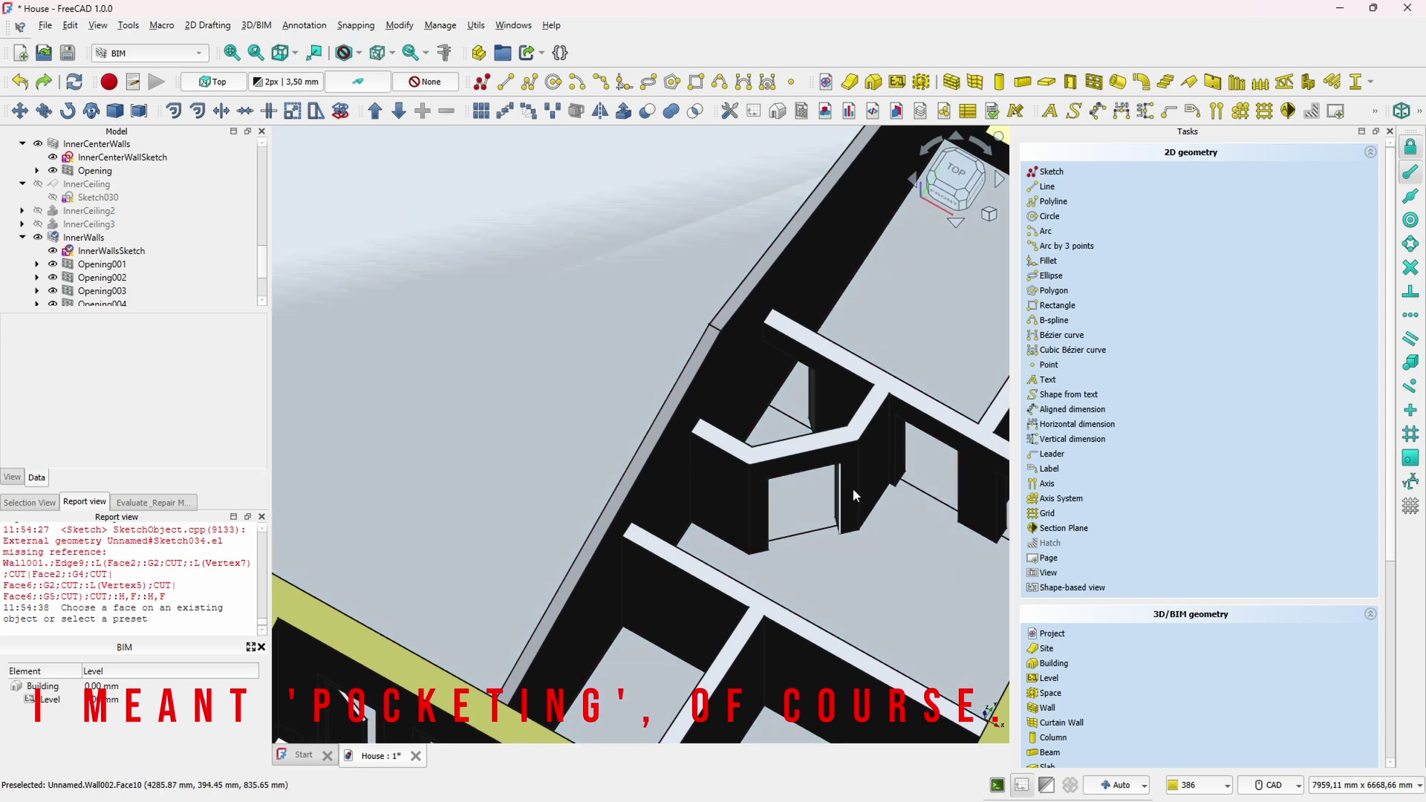
{"action": "left_click", "coordinate": [871, 462]}
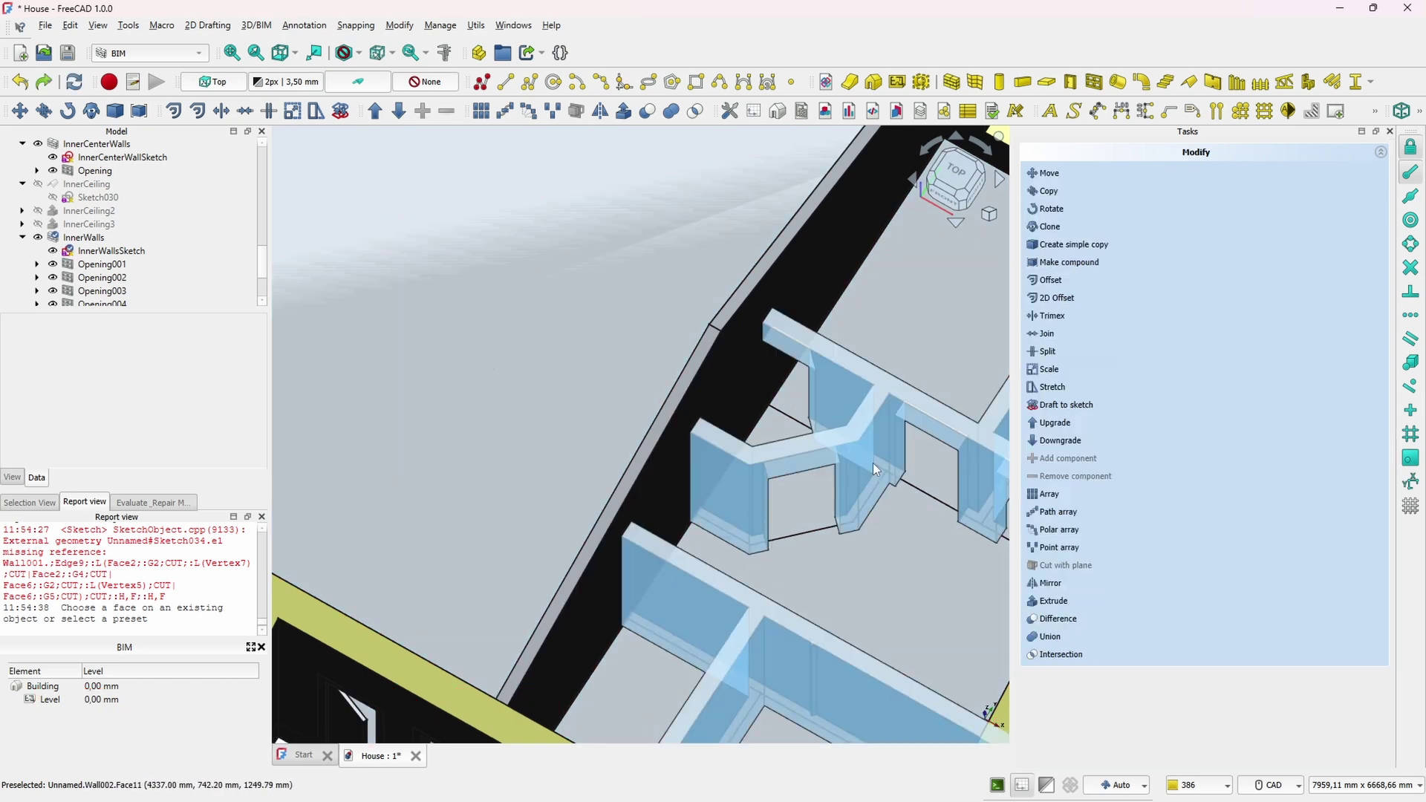
{"action": "right_click", "coordinate": [93, 249]}
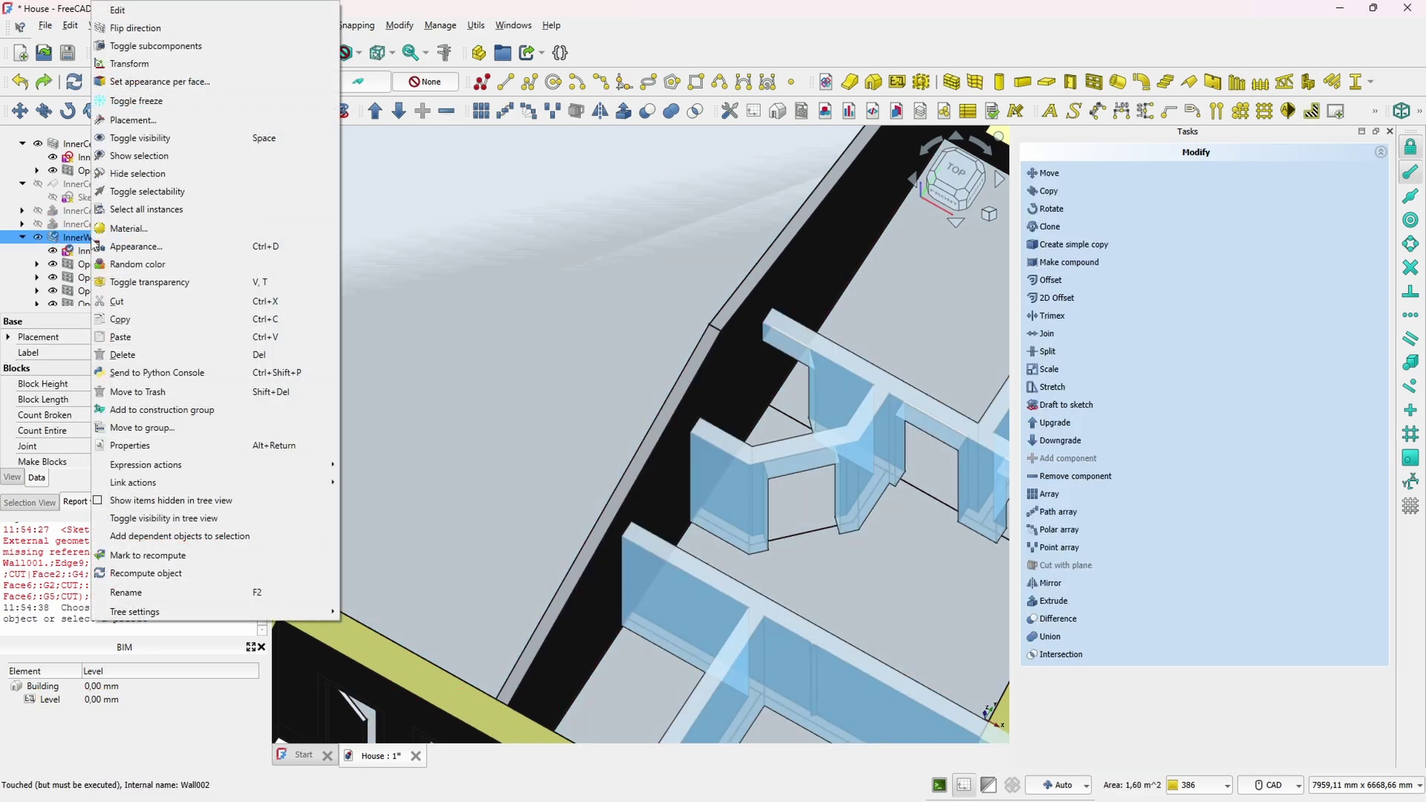
{"action": "left_click", "coordinate": [184, 578]}
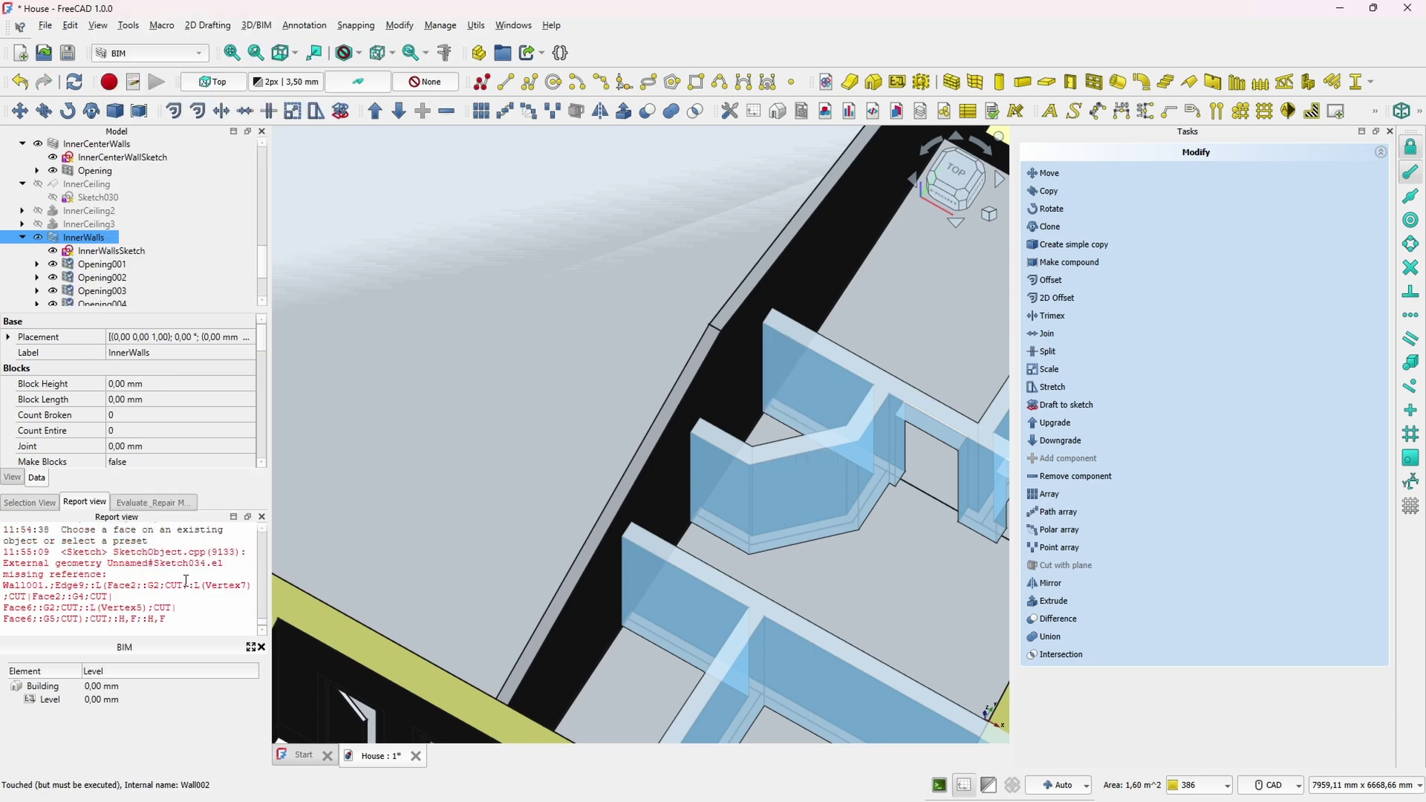
Try placing the 800 × 2000 mm opening again in the right niche's diagonal wall, from a closer point on its base
{"action": "middle_click_drag", "start_coordinate": [866, 580], "coordinate": [818, 577]}
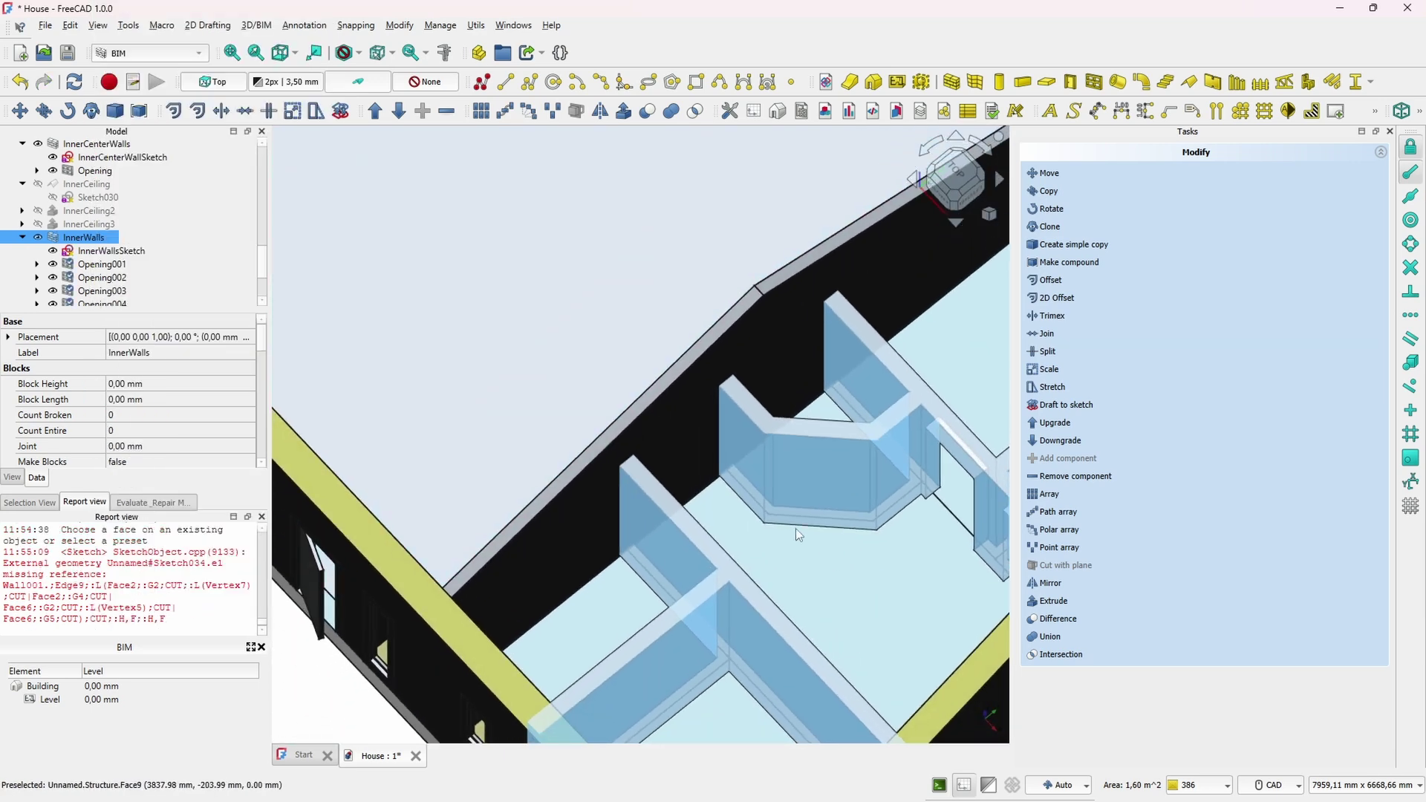
{"action": "scroll", "coordinate": [804, 538], "scroll_direction": "up", "scroll_amount": 3}
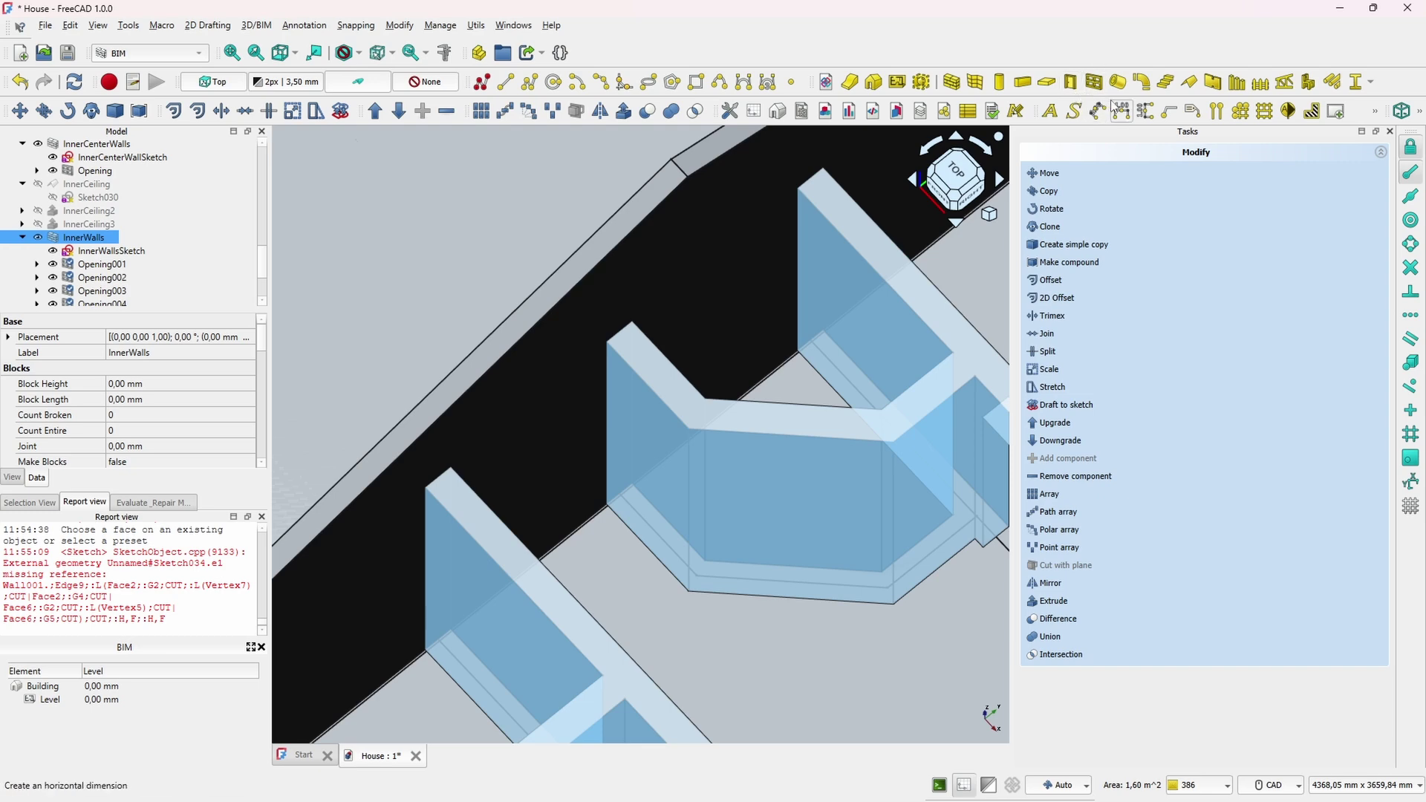
{"action": "left_click", "coordinate": [1068, 84]}
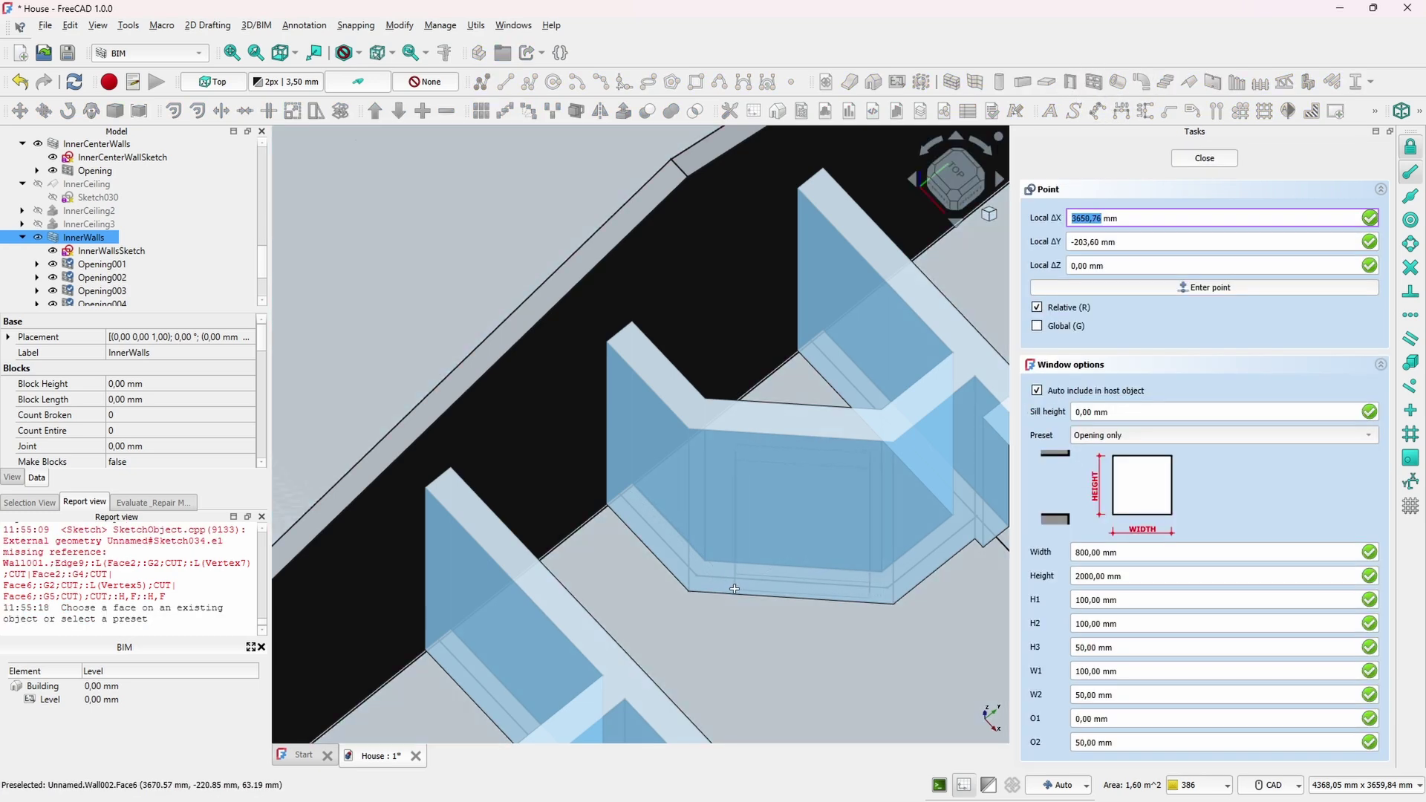
{"action": "left_click", "coordinate": [727, 592]}
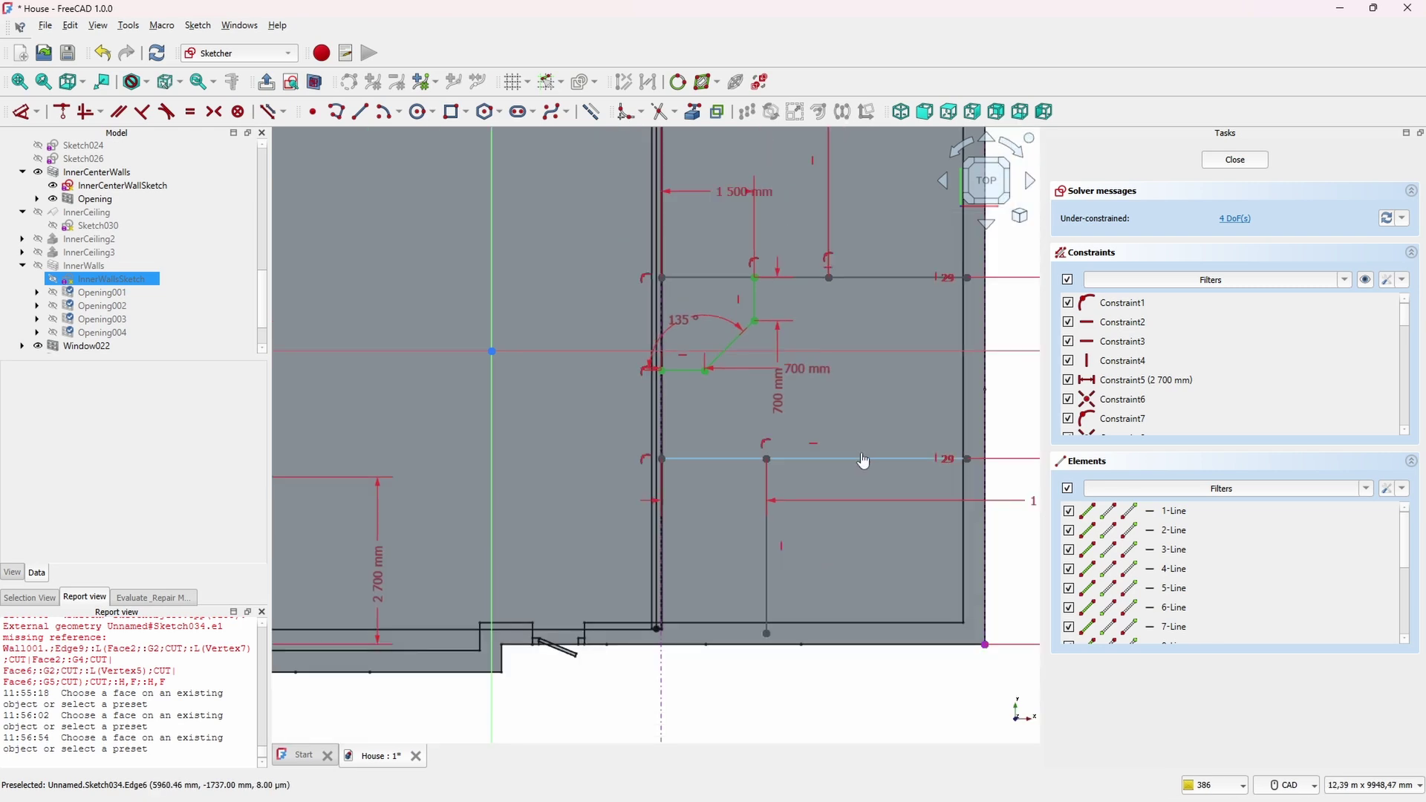
Delete the right side's lower horizontal partition, the vertical wall below it and the three niche lines from InnerWallsSketch
{"action": "left_click", "coordinate": [863, 461]}
{"action": "key", "text": "Delete"}
{"action": "left_click", "coordinate": [766, 478]}
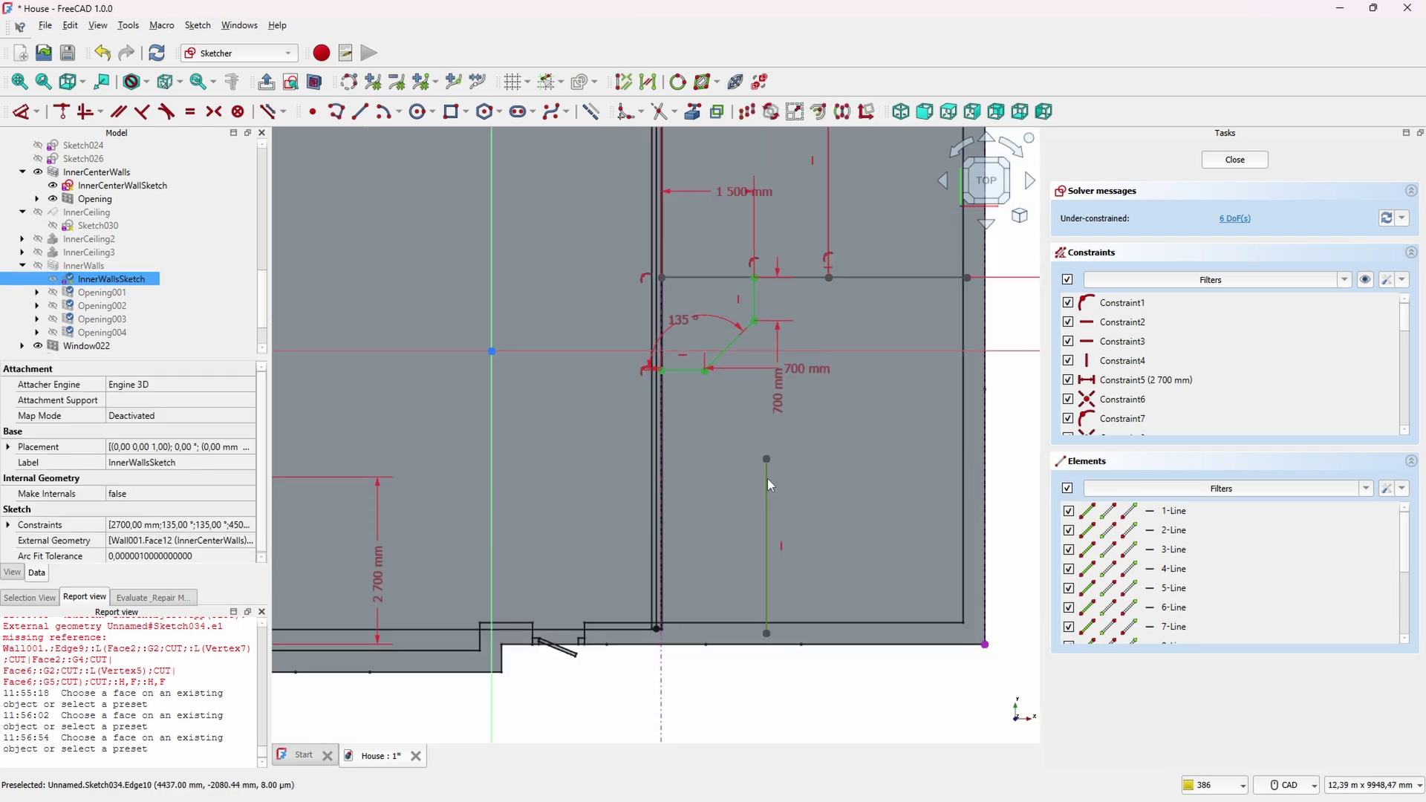
{"action": "key", "text": "Delete"}
{"action": "left_click", "coordinate": [684, 370]}
{"action": "key", "text": "Delete"}
{"action": "left_click", "coordinate": [728, 348]}
{"action": "key", "text": "Delete"}
{"action": "left_click", "coordinate": [755, 305]}
{"action": "key", "text": "Delete"}
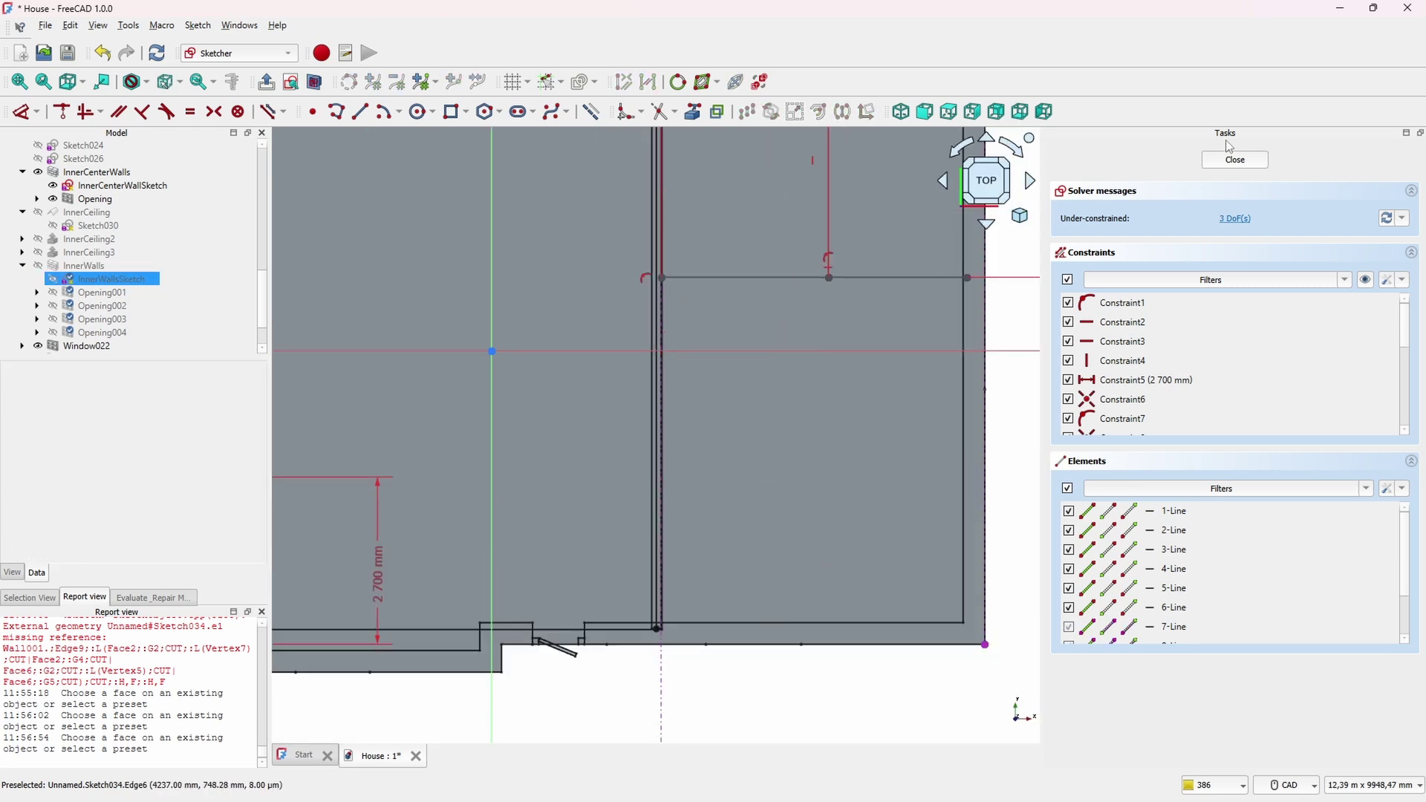
{"action": "left_click", "coordinate": [1244, 165]}
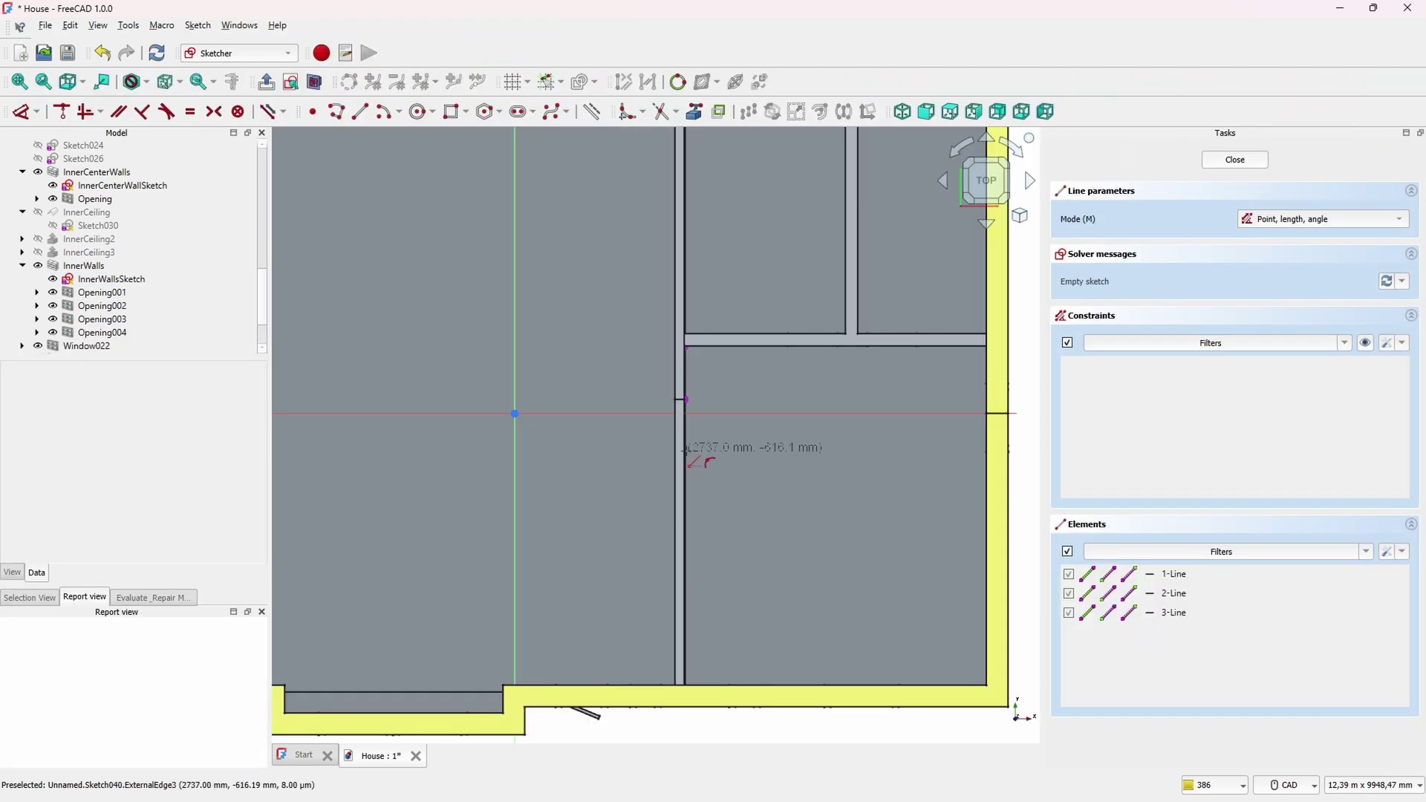
Sketch the niche outline with horizontal, diagonal and vertical lines between the inner centre wall and the partition, dimensioned 700 mm and 1400 mm
{"action": "left_click", "coordinate": [686, 451]}
{"action": "left_click", "coordinate": [749, 451]}
{"action": "left_click", "coordinate": [776, 347]}
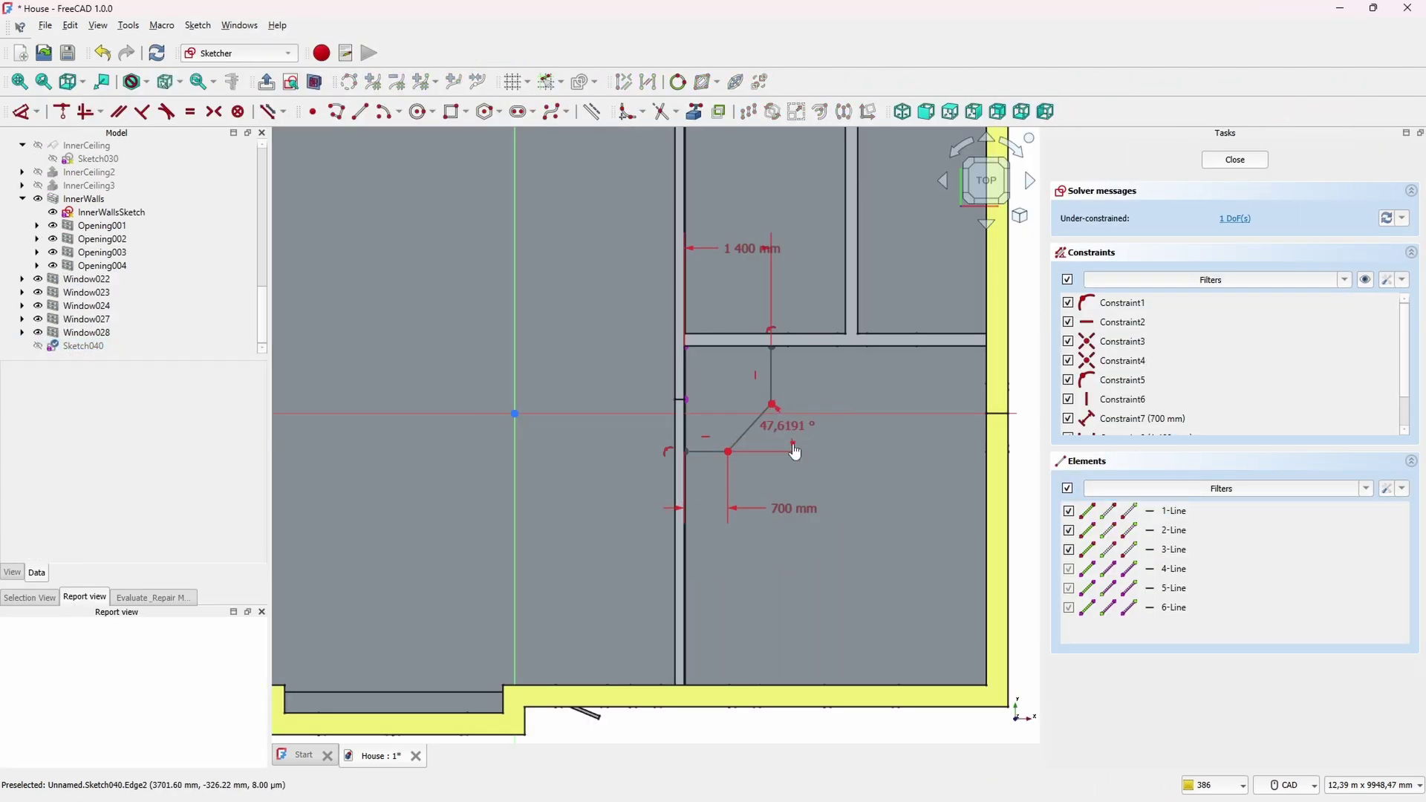
{"action": "key", "text": "Escape"}
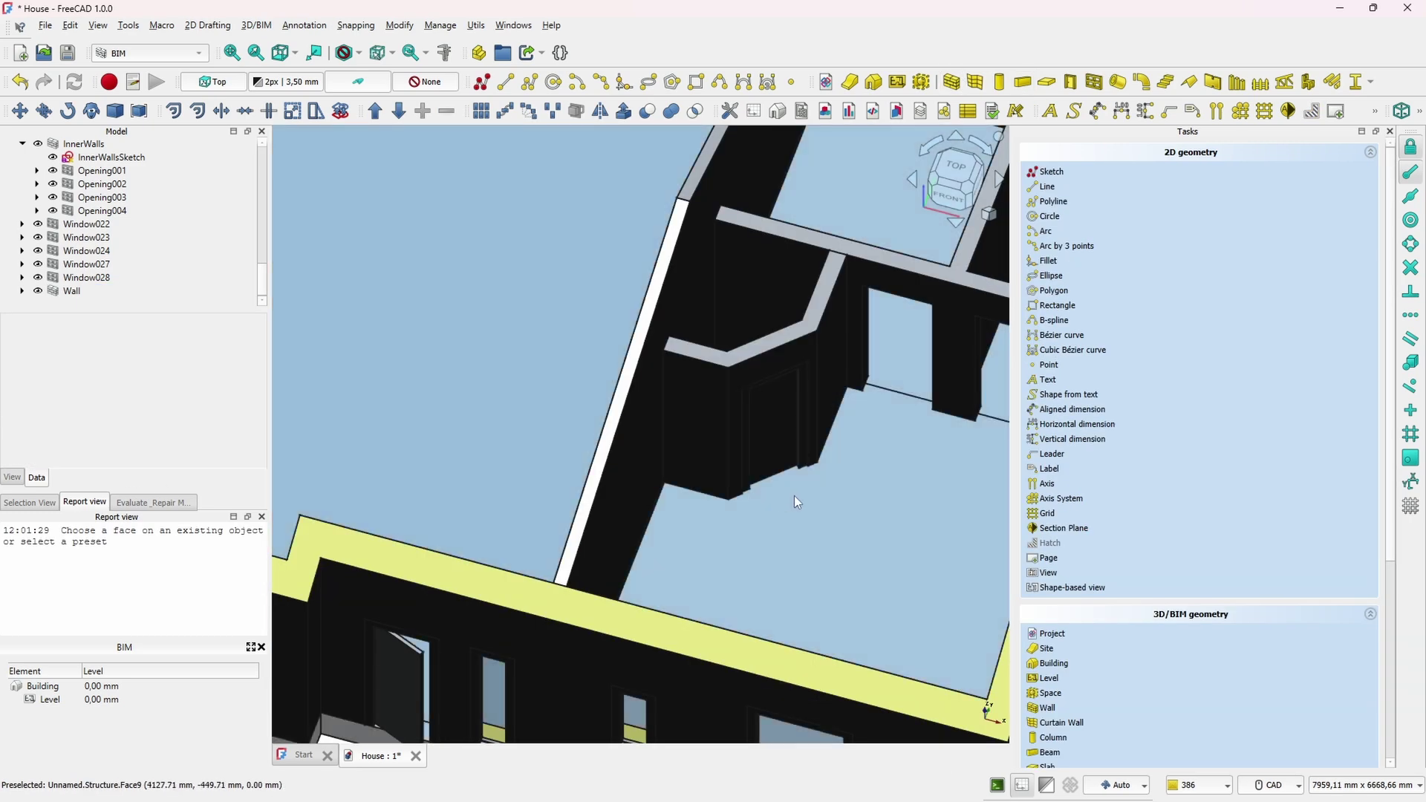
Open the door in the niche's diagonal wall for editing
{"action": "scroll", "coordinate": [833, 474], "scroll_direction": "up", "scroll_amount": 3}
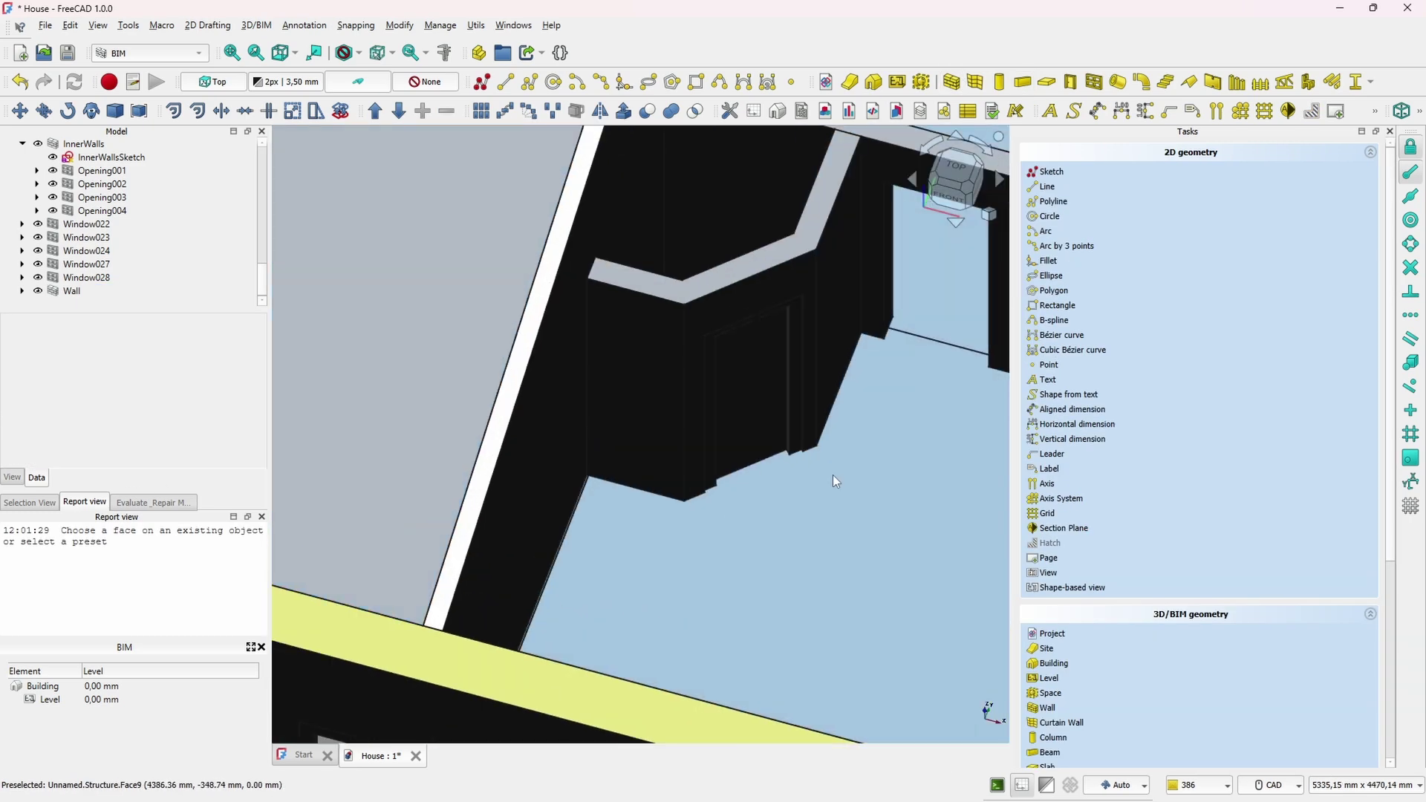
{"action": "middle_click_drag", "start_coordinate": [842, 469], "coordinate": [755, 382]}
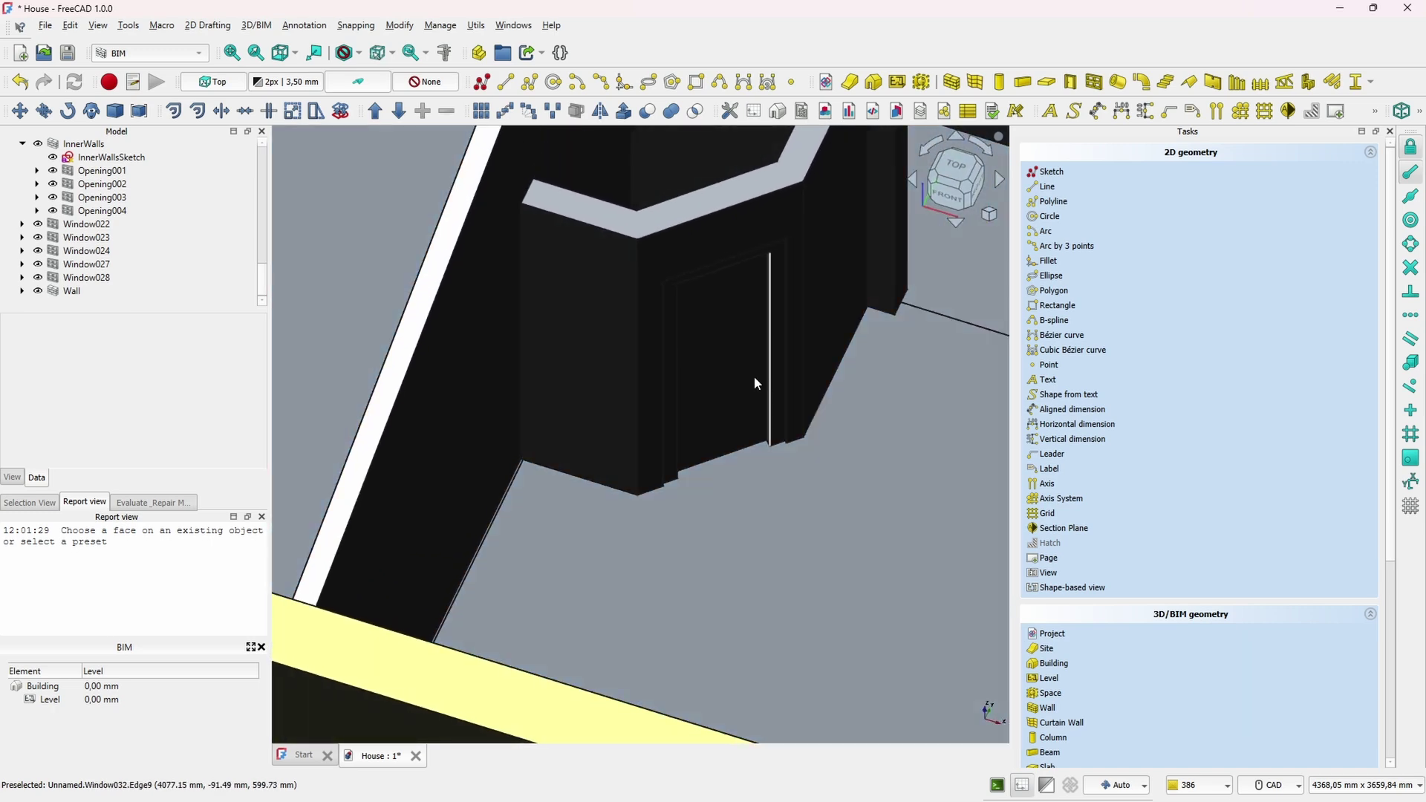
{"action": "double_click", "coordinate": [720, 357]}
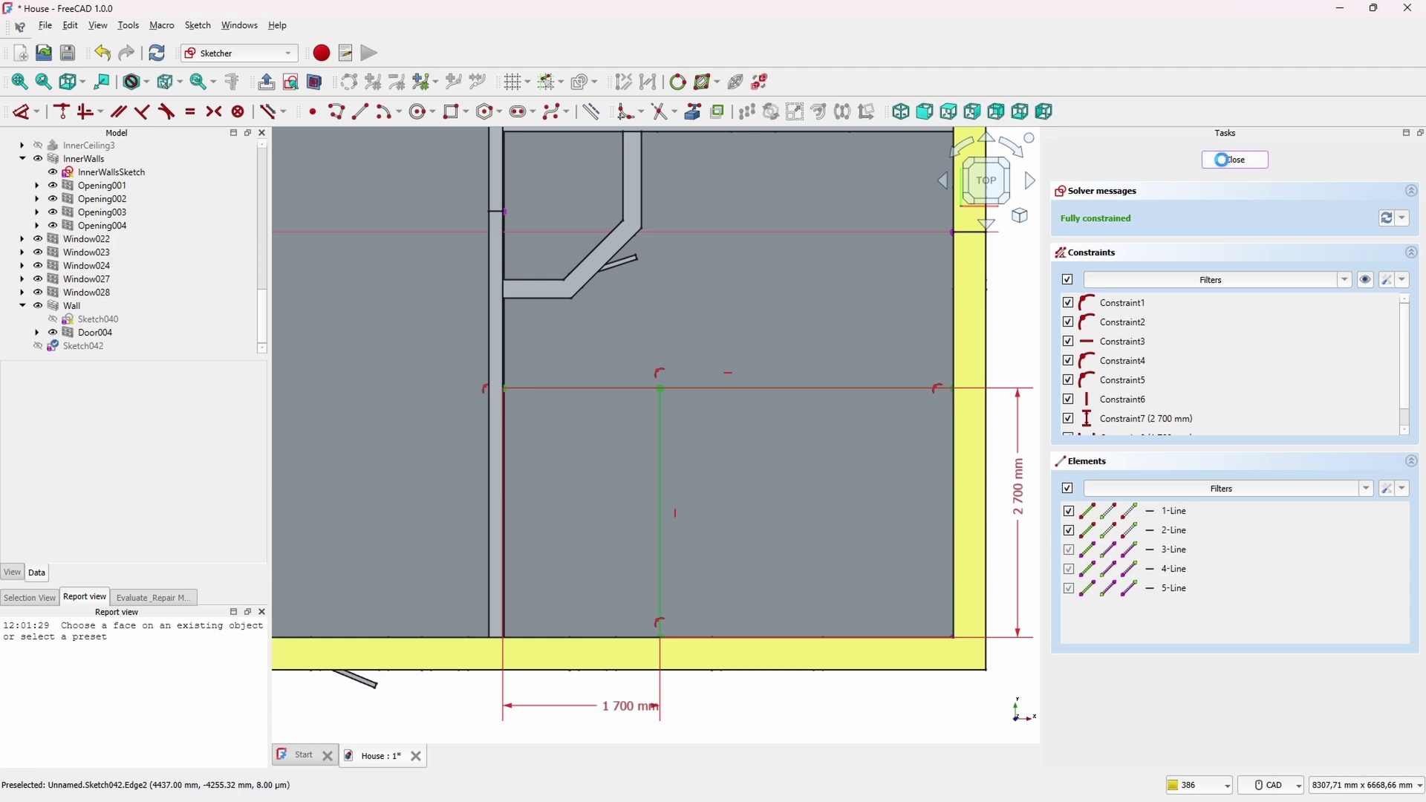
Finish the T-shaped partition sketch with its 2700 mm and 1700 mm dimensions and build a 2500 mm high wall from it
{"action": "left_click", "coordinate": [1225, 159]}
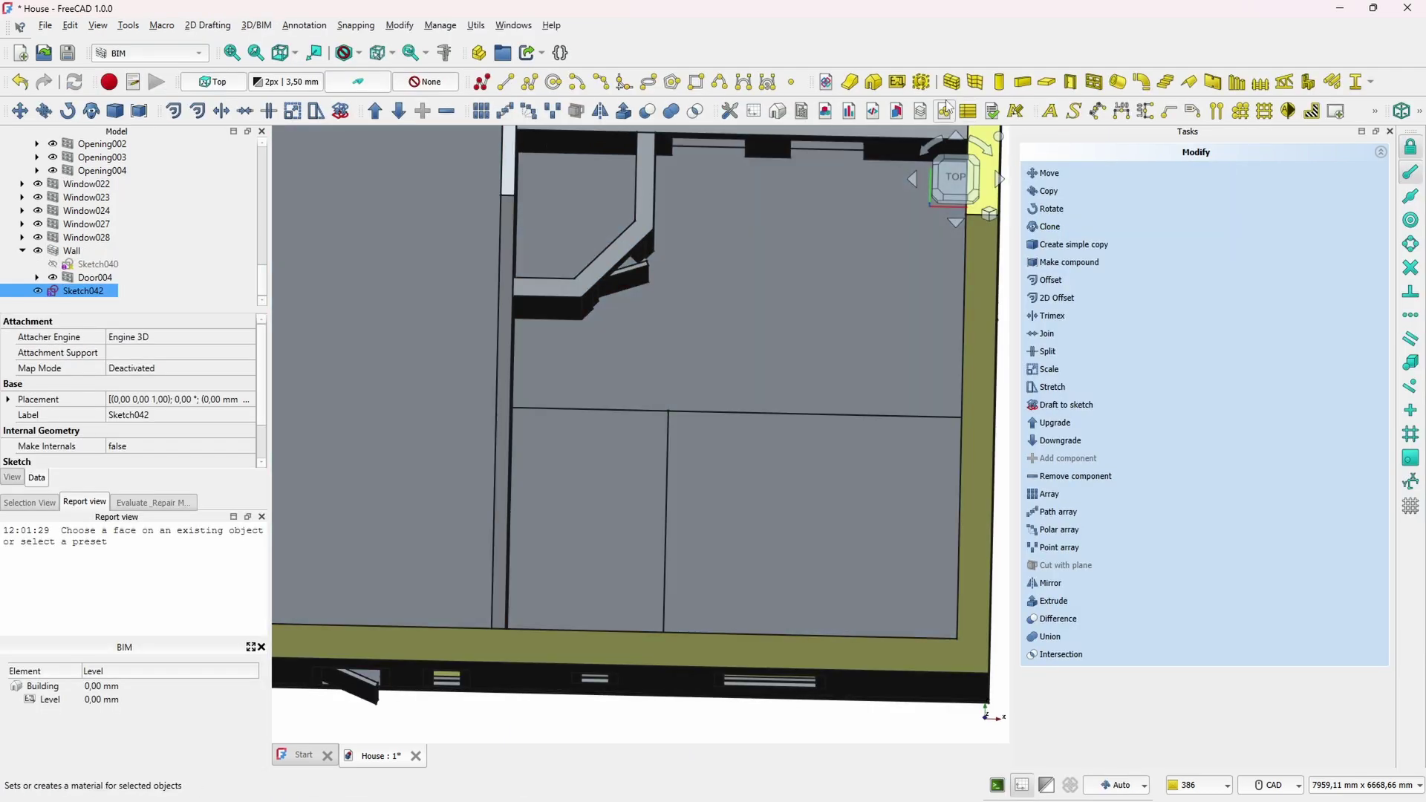
{"action": "left_click", "coordinate": [1046, 82]}
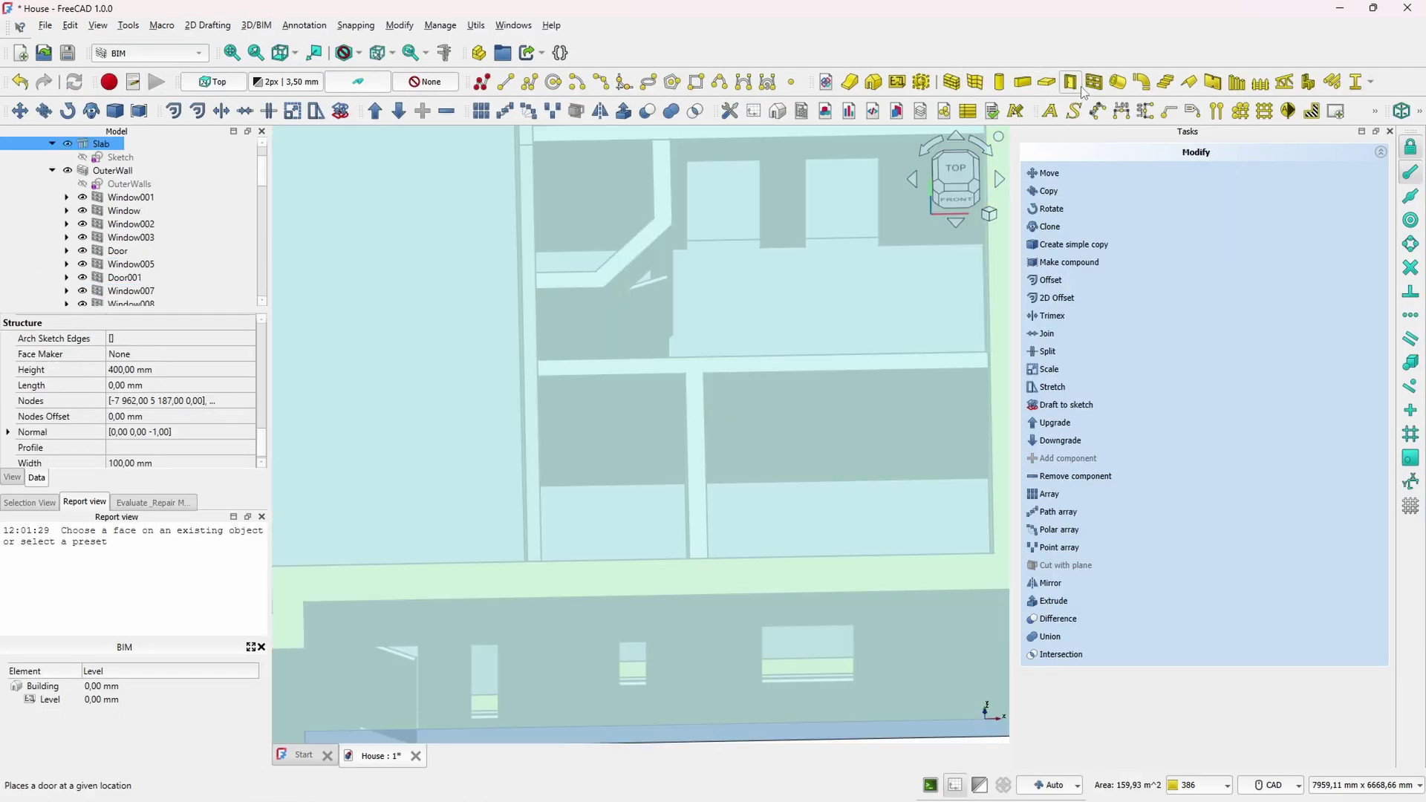
Place two 800 × 2000 mm simple doors in the new horizontal partition, one on each side of the vertical partition
{"action": "left_click", "coordinate": [1077, 85]}
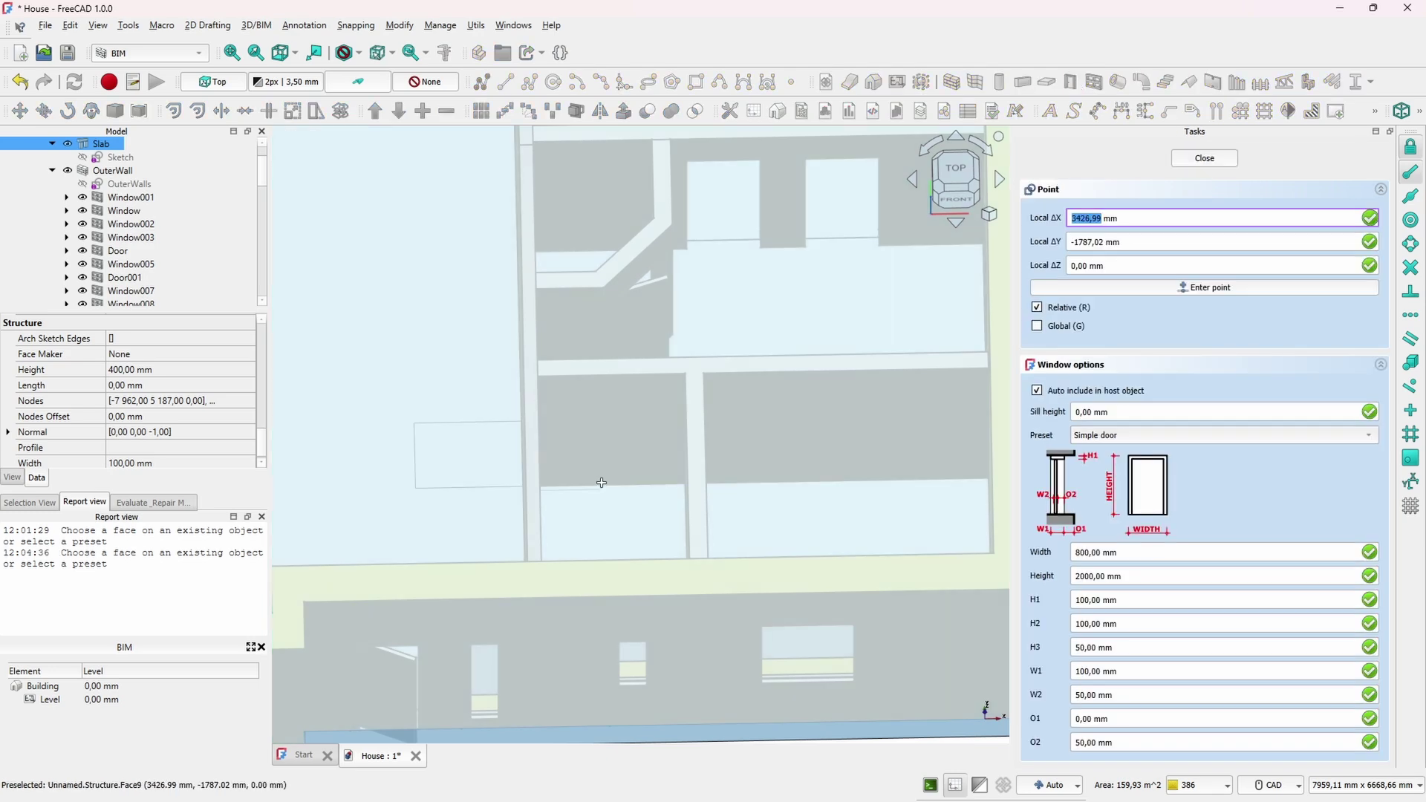
{"action": "left_click", "coordinate": [598, 478]}
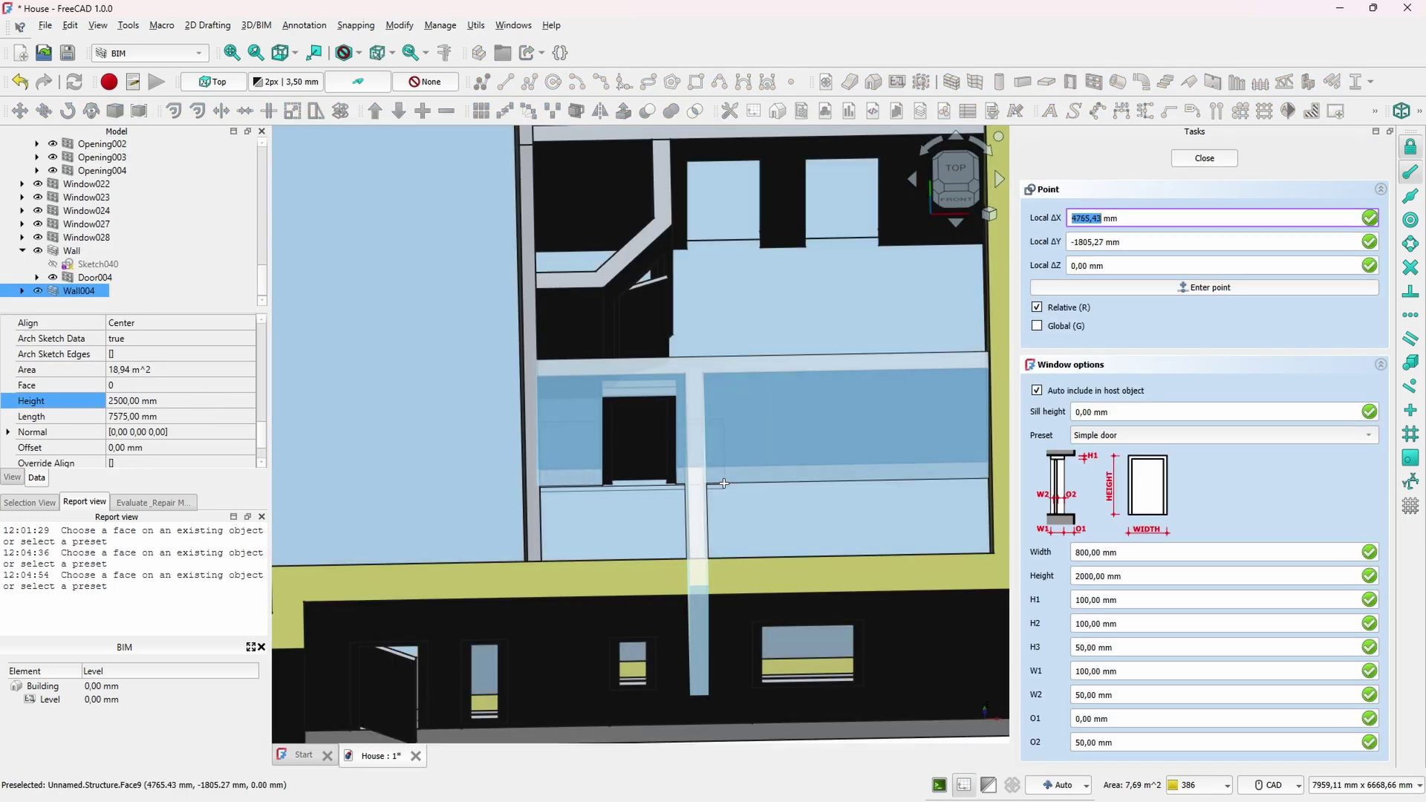
{"action": "left_click", "coordinate": [719, 491]}
Set the Opening of the smaller room's door to 35 and invert its hinge position
{"action": "middle_click_drag", "start_coordinate": [839, 517], "coordinate": [888, 530]}
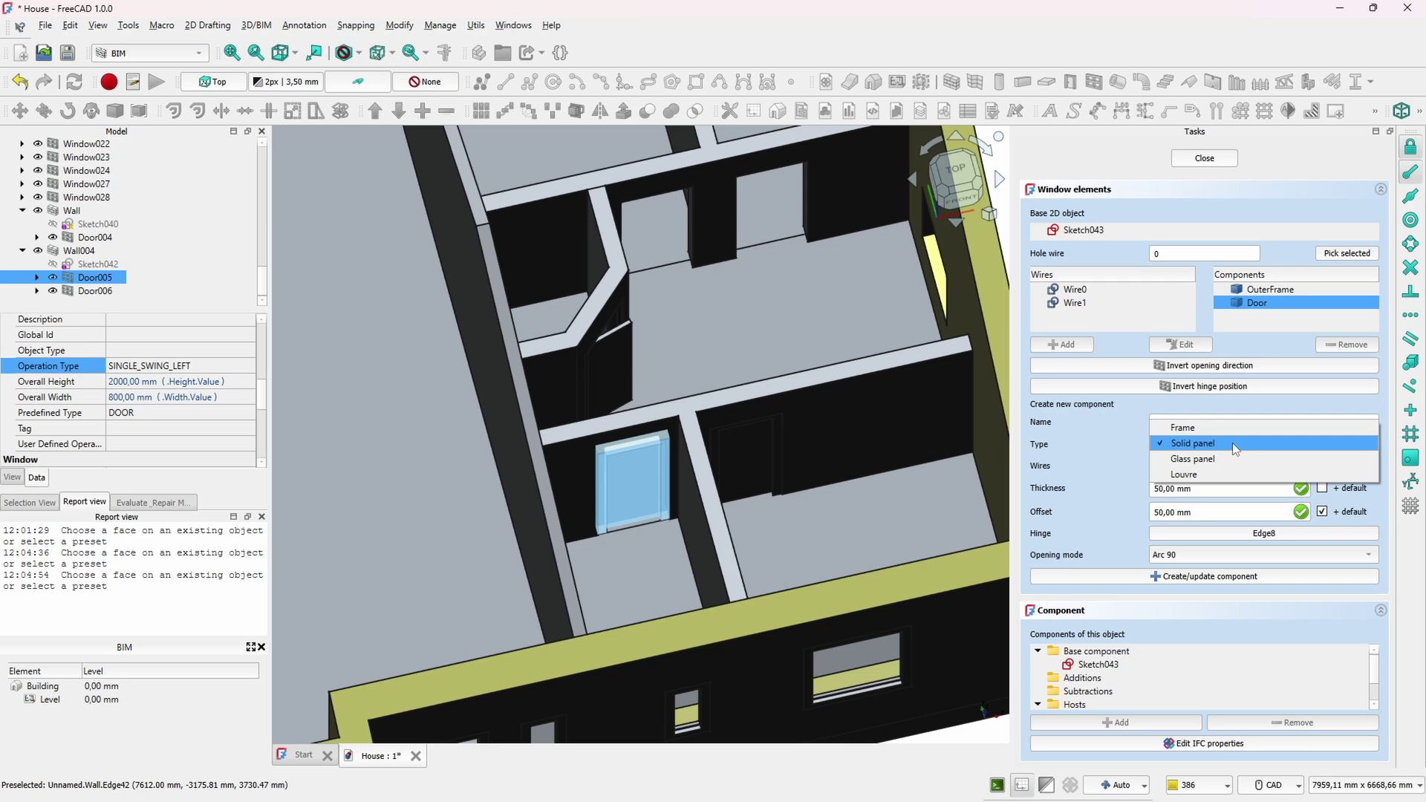
{"action": "left_click", "coordinate": [1226, 427]}
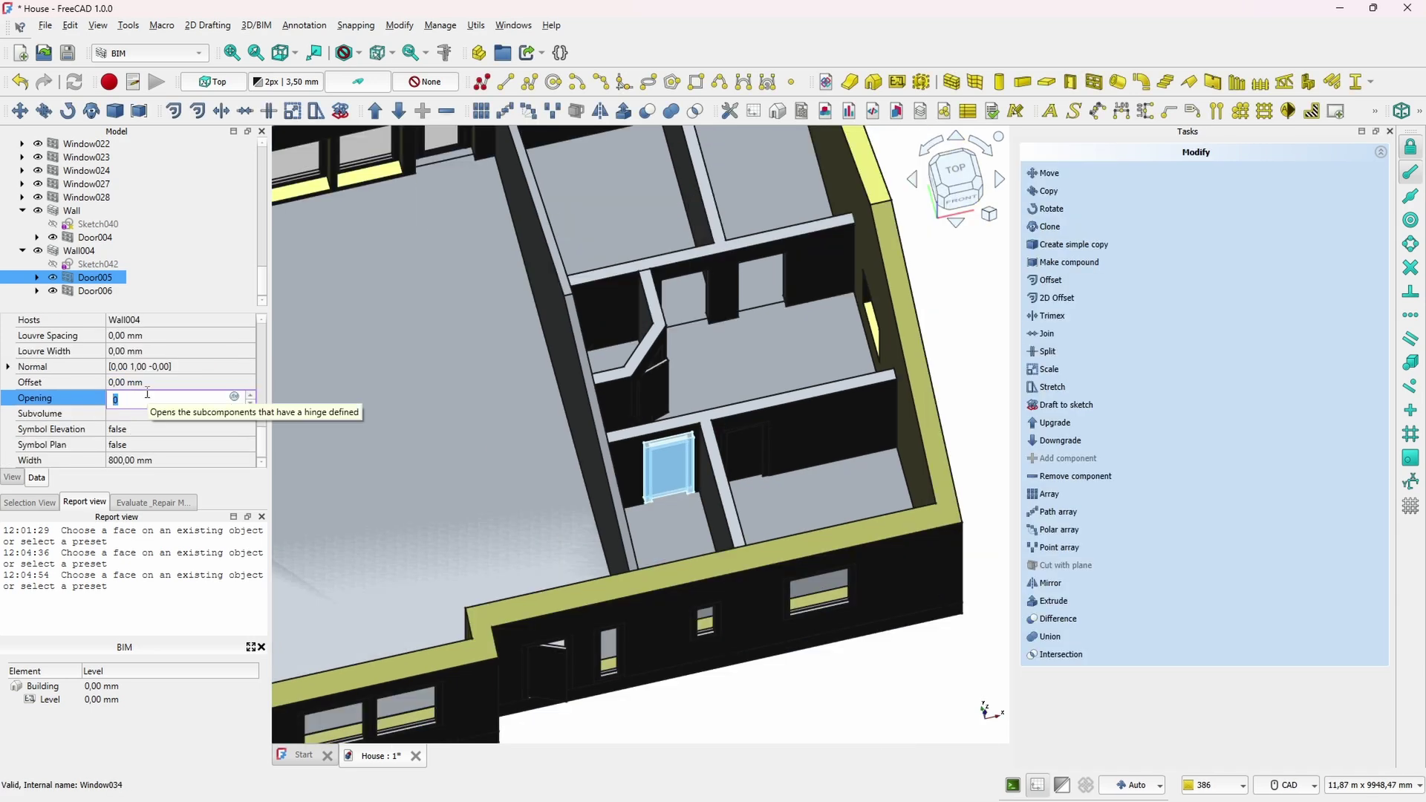
{"action": "type", "text": "35"}
{"action": "key", "text": "Return"}
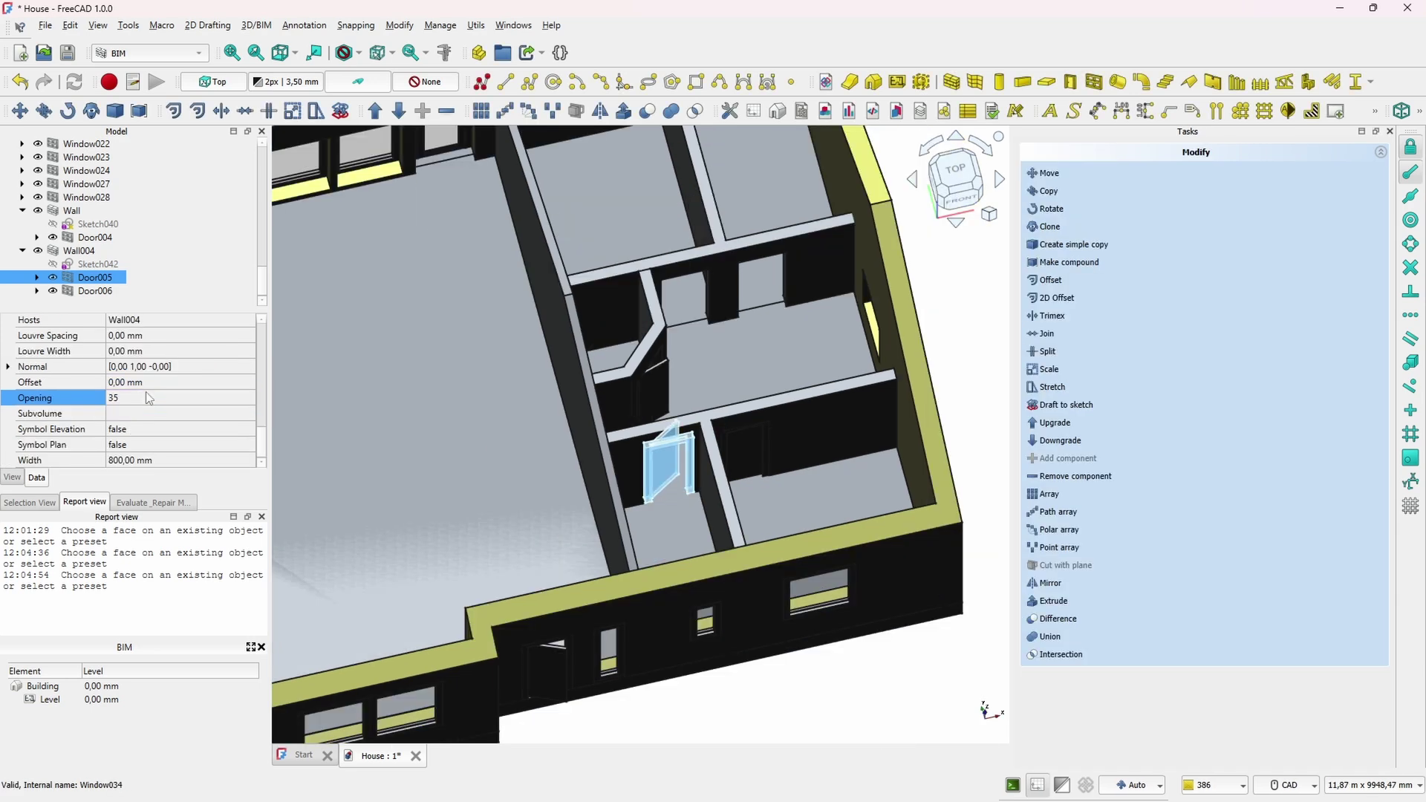
{"action": "double_click", "coordinate": [91, 279]}
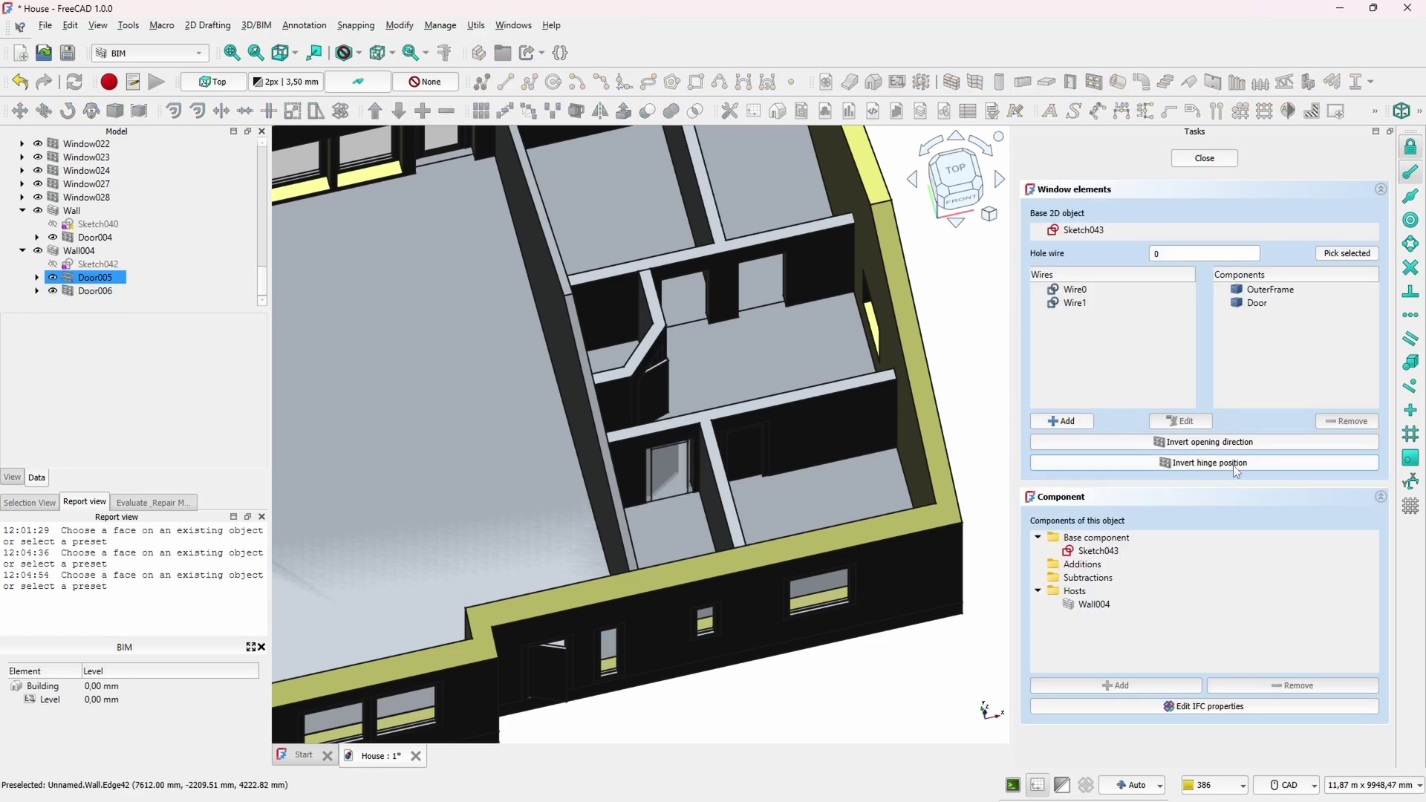
{"action": "left_click", "coordinate": [1204, 158]}
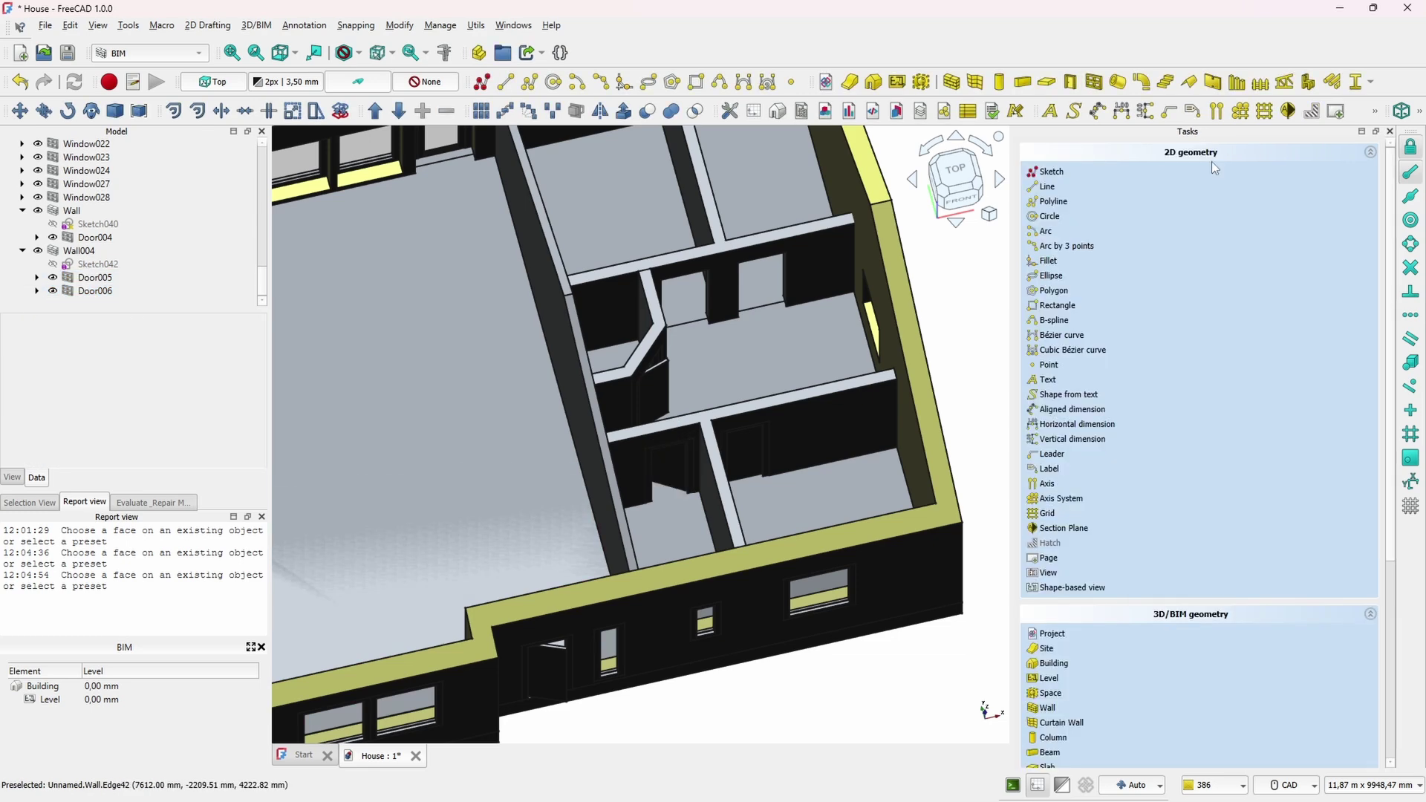
Set the Opening of the larger room's door to 35 and invert its opening direction
{"action": "left_click", "coordinate": [745, 448]}
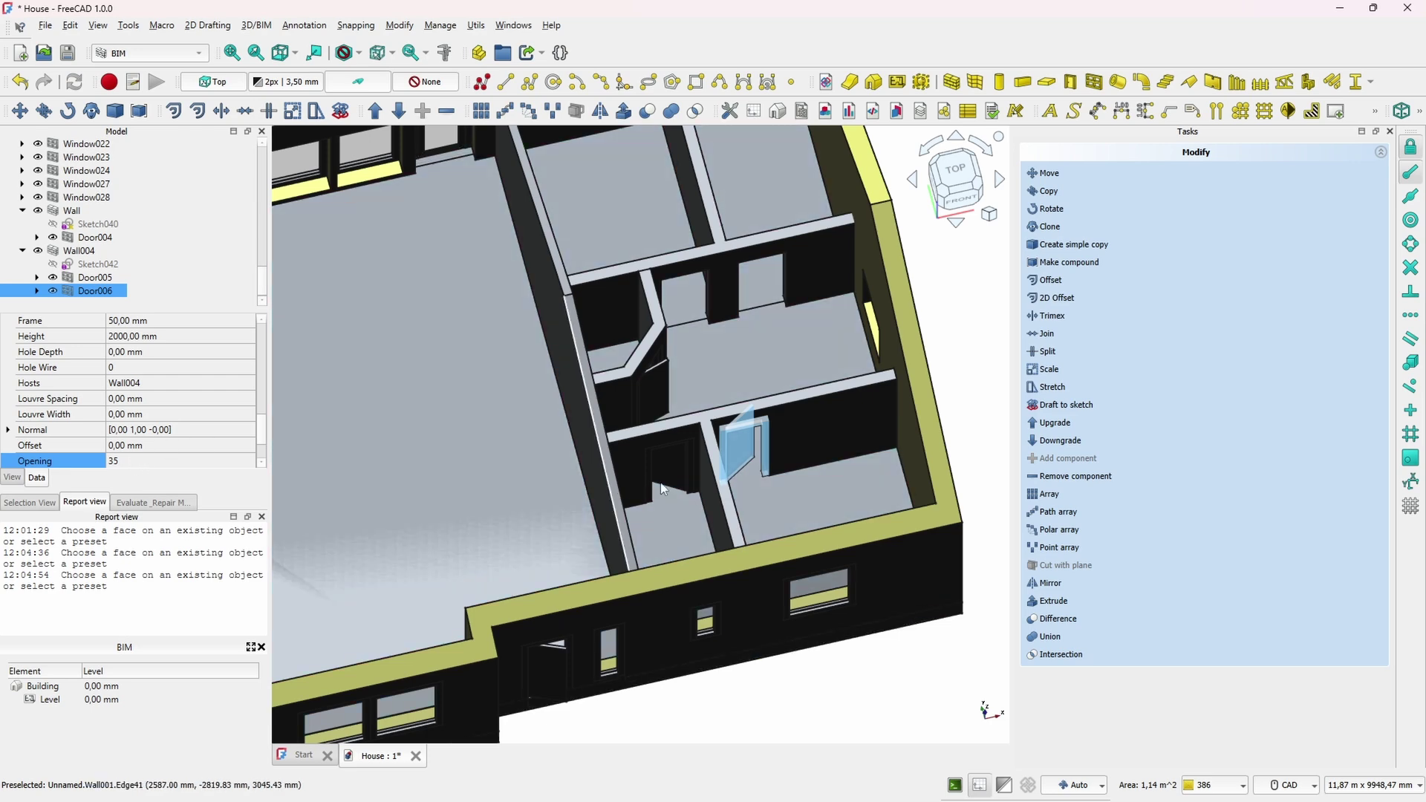
{"action": "double_click", "coordinate": [83, 291]}
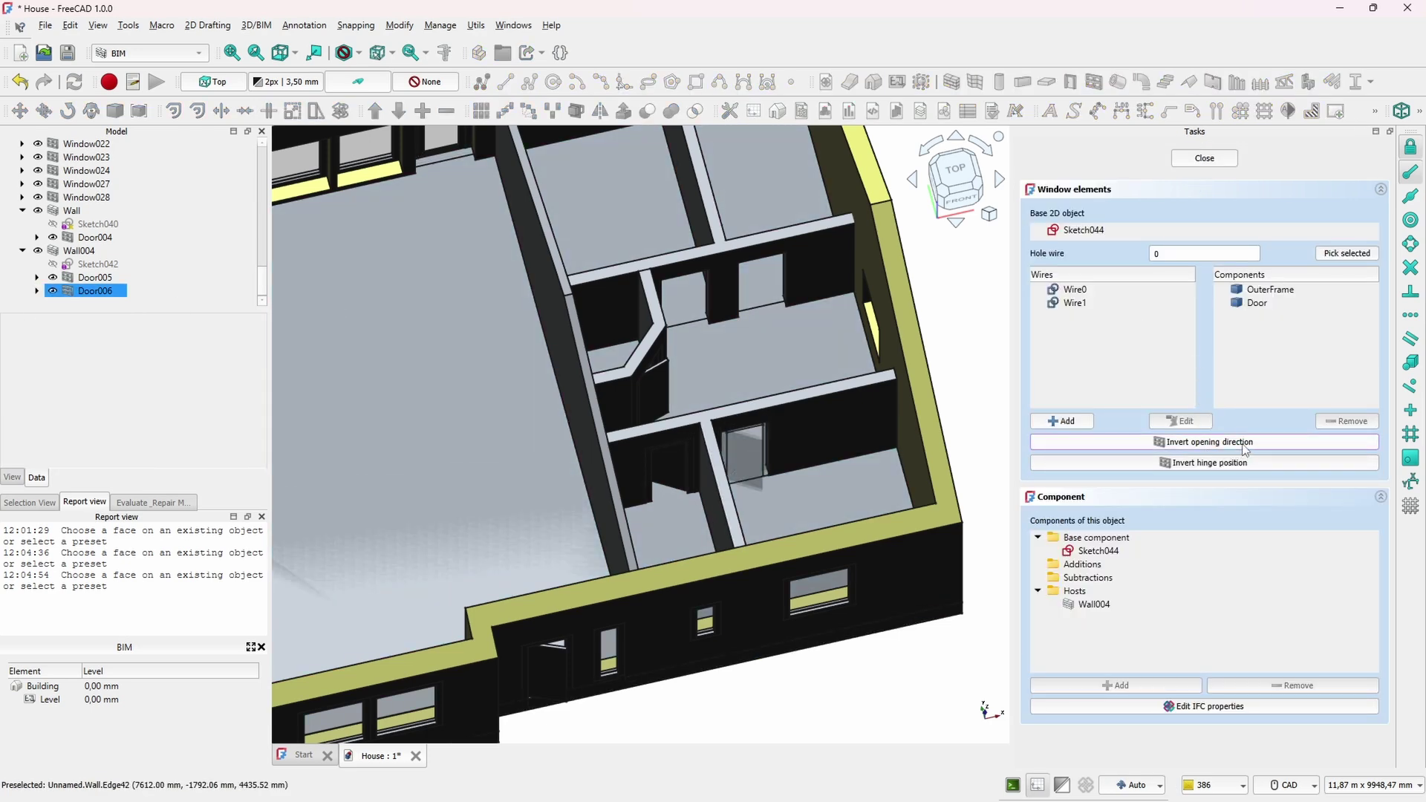
{"action": "left_click", "coordinate": [826, 488]}
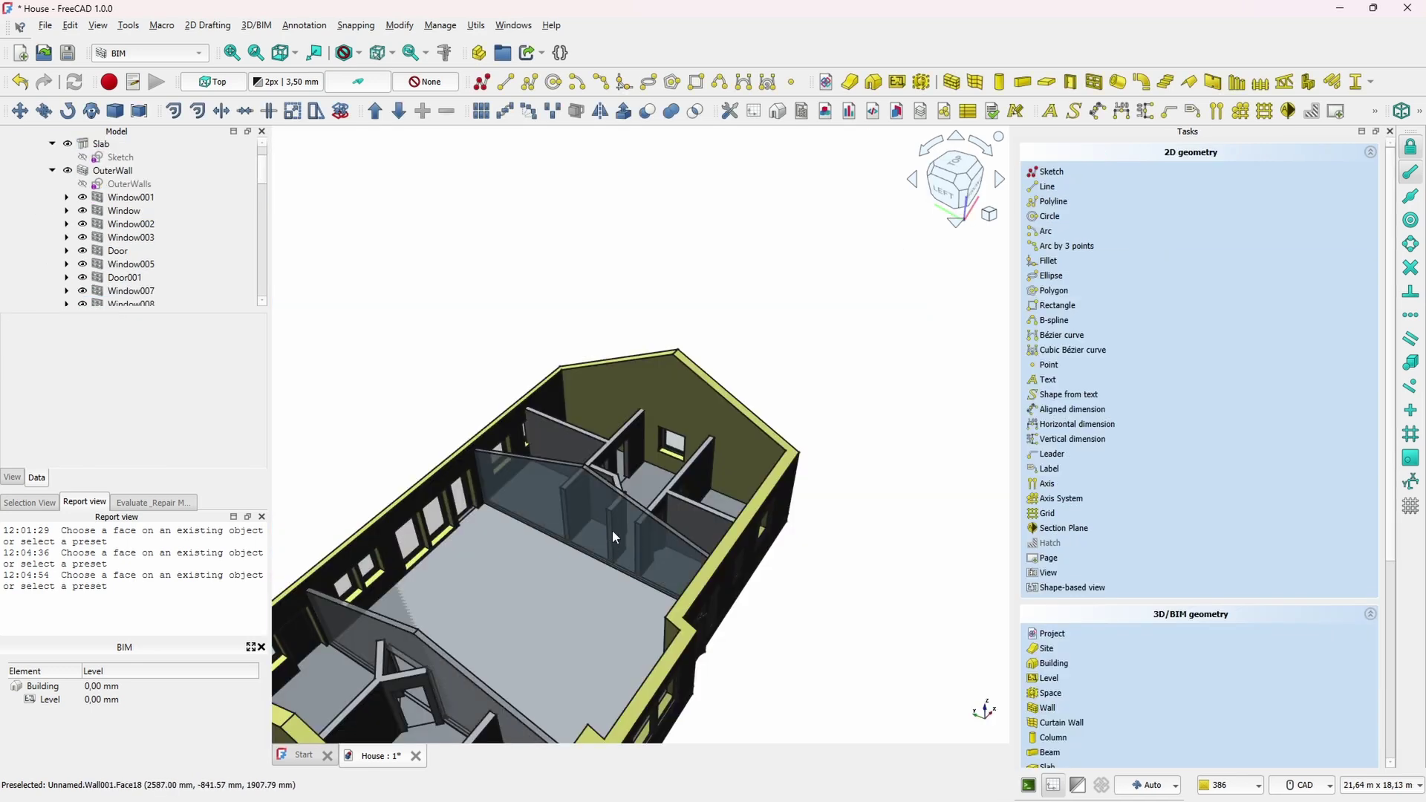
Place an 800 × 2000 mm opening with the Opening only preset at the base of the right inner centre wall
{"action": "scroll", "coordinate": [611, 533], "scroll_direction": "up", "scroll_amount": 3}
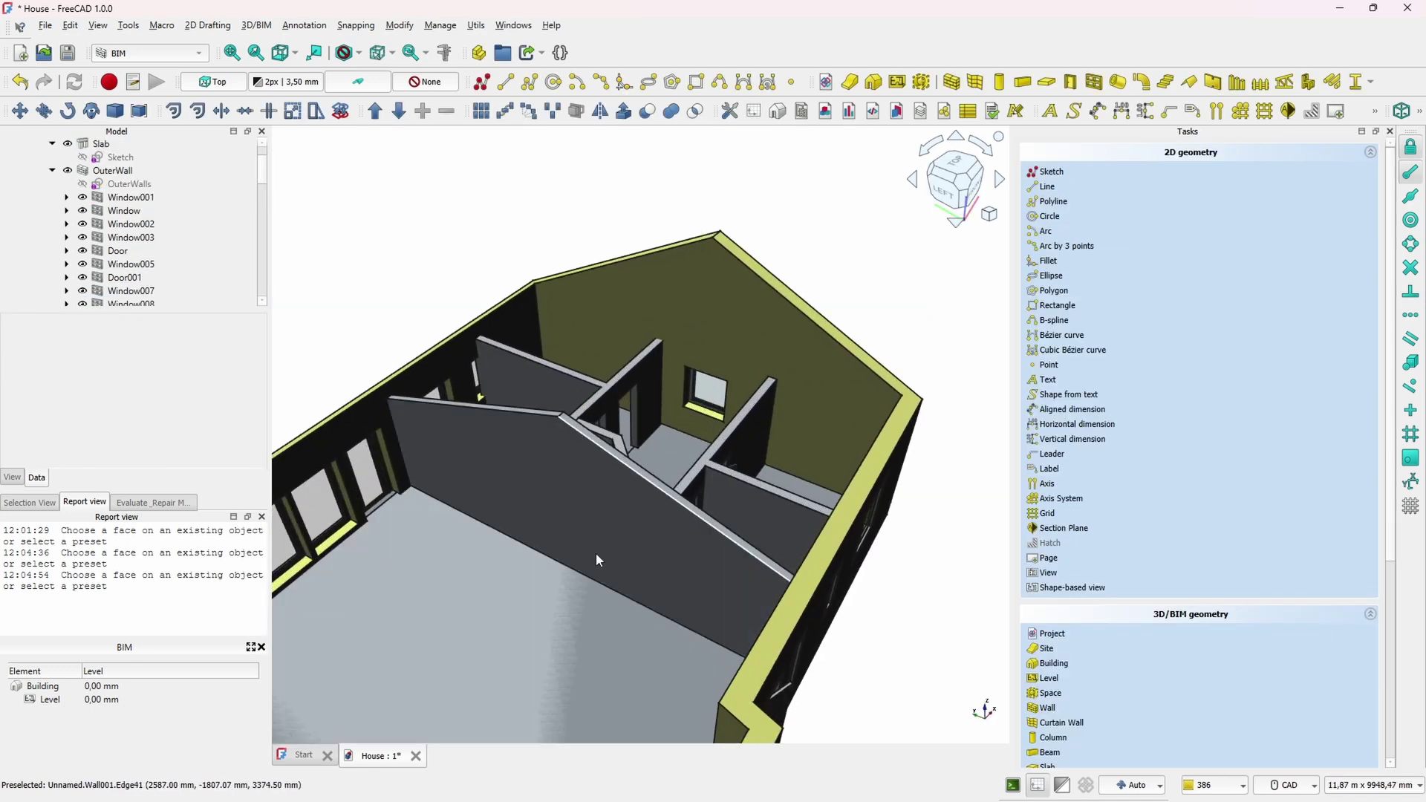
{"action": "scroll", "coordinate": [597, 559], "scroll_direction": "up", "scroll_amount": 10}
{"action": "middle_click_drag", "start_coordinate": [659, 562], "coordinate": [691, 560]}
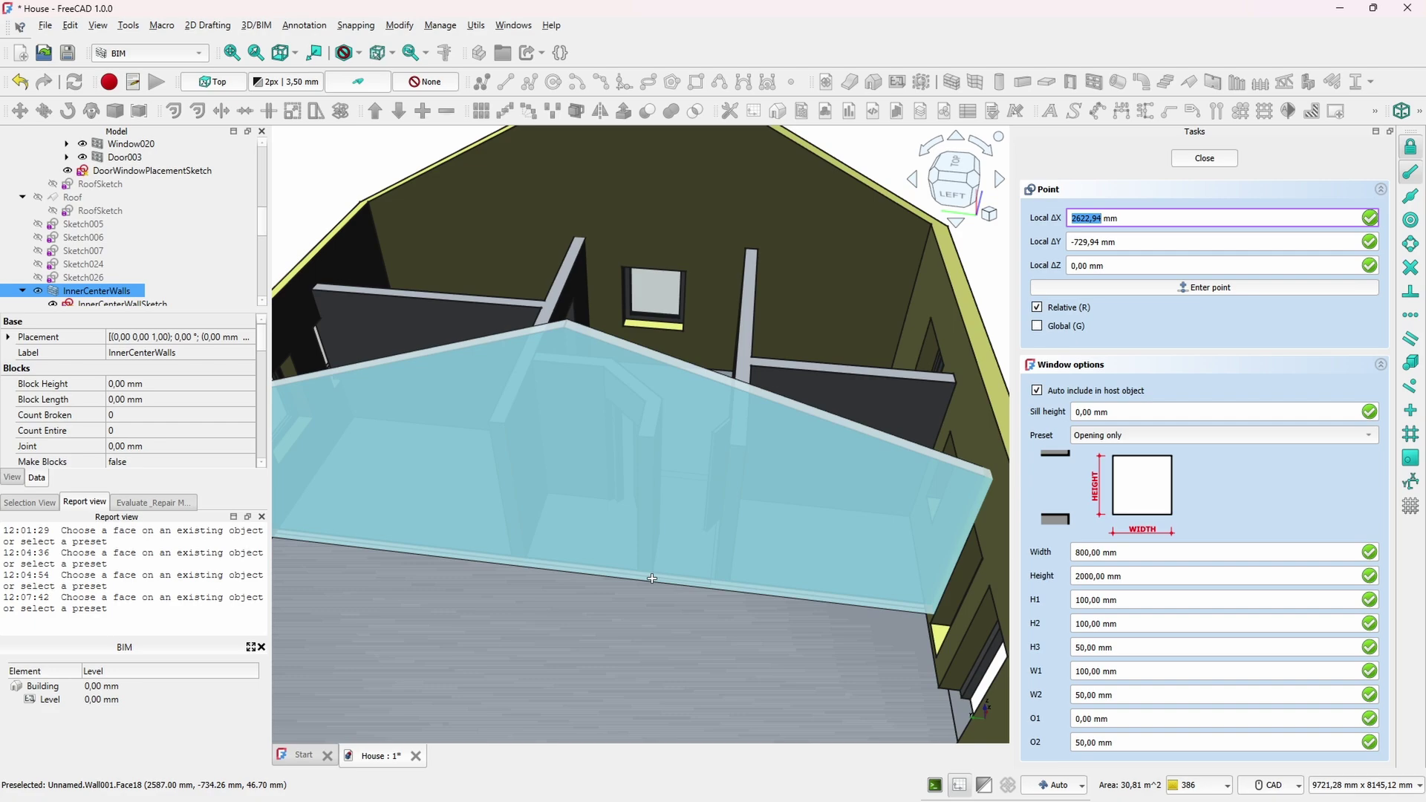
{"action": "left_click", "coordinate": [652, 579]}
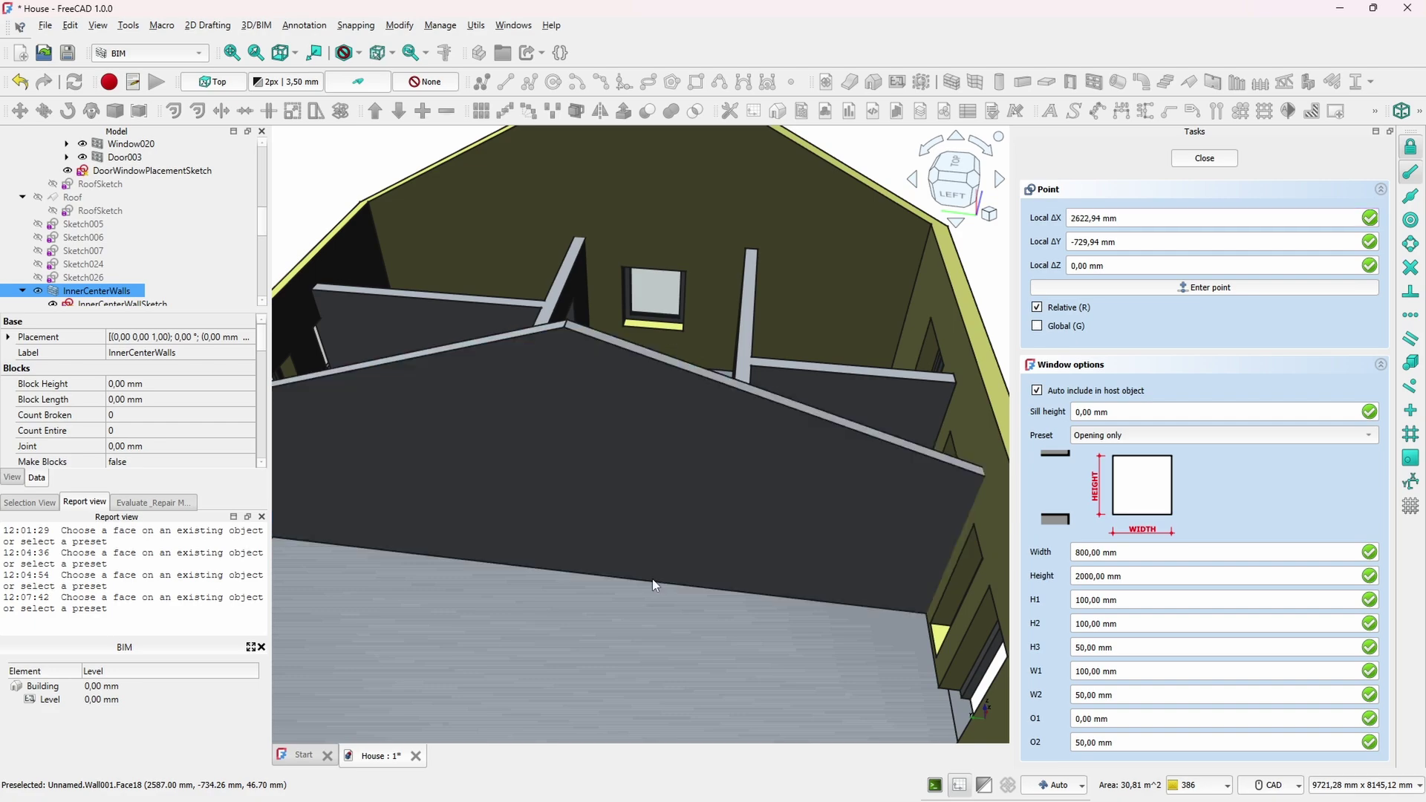
{"action": "middle_click_drag", "start_coordinate": [653, 600], "coordinate": [738, 473]}
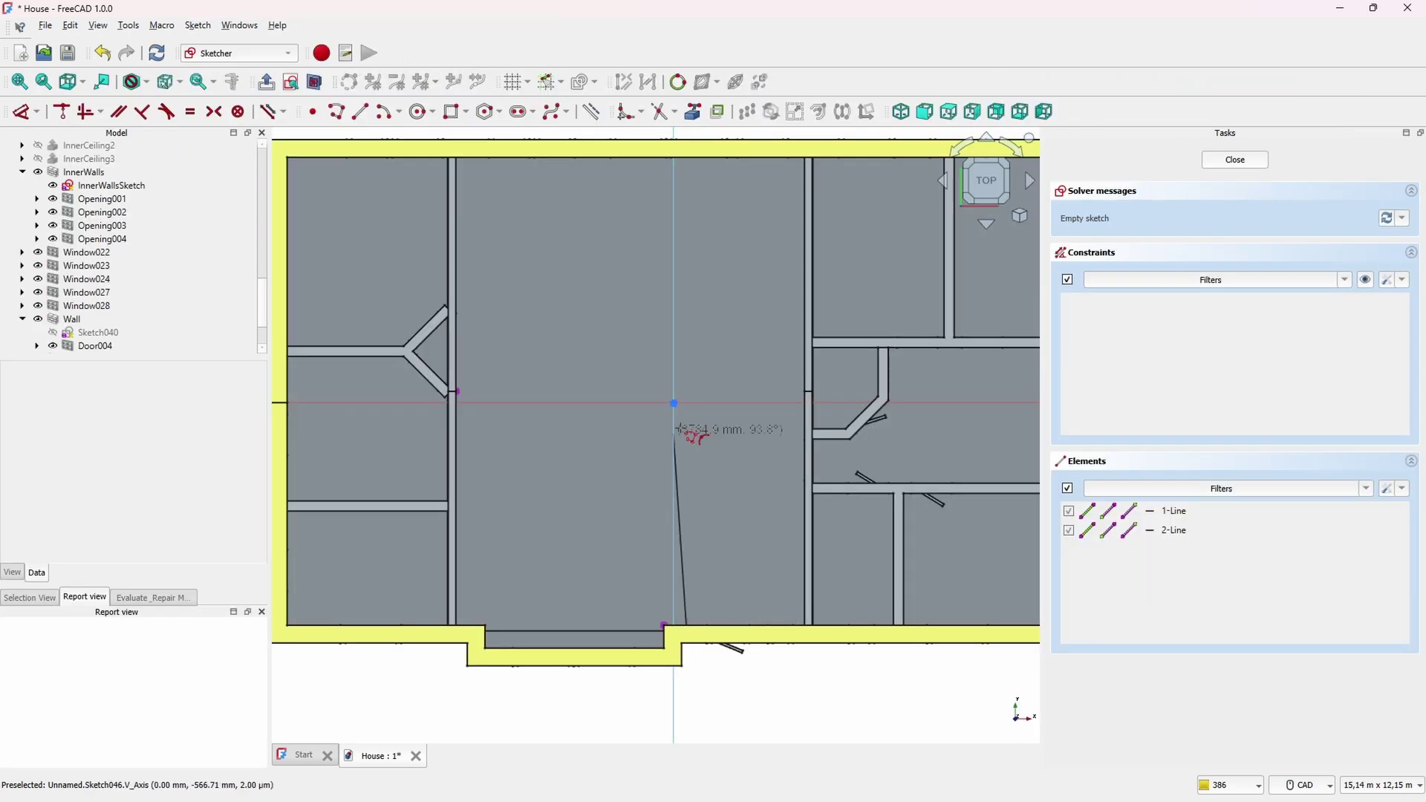
Sketch an L-shaped wall line in the central room, running up from the outer wall beside the bay and turning toward the left centre wall
{"action": "left_click", "coordinate": [687, 424]}
{"action": "left_click", "coordinate": [651, 424]}
{"action": "right_click", "coordinate": [720, 486]}
Sketch a short horizontal line off the left inner centre wall and align its end horizontally with the L-shaped line
{"action": "scroll", "coordinate": [456, 402], "scroll_direction": "up", "scroll_amount": 7}
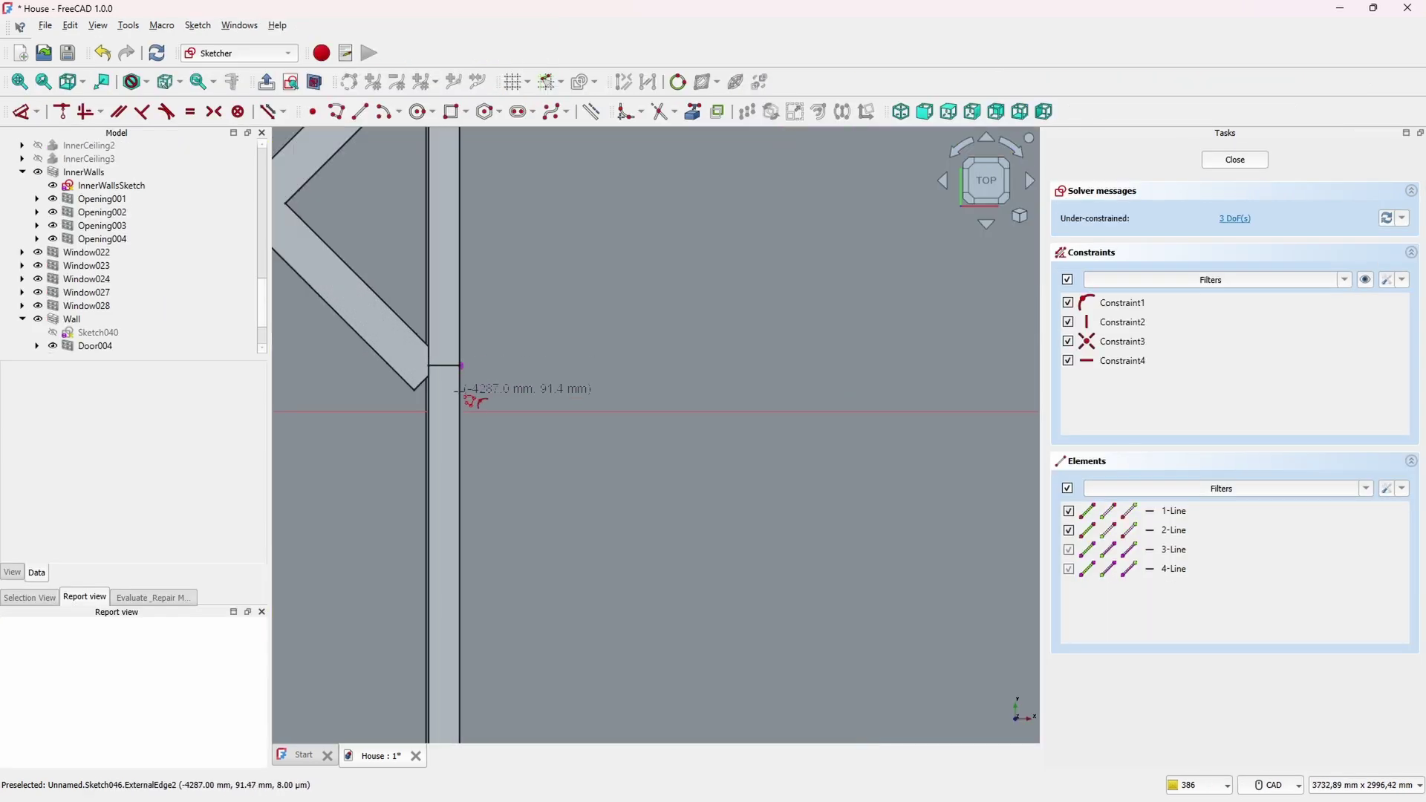
{"action": "left_click", "coordinate": [461, 392]}
{"action": "left_click", "coordinate": [531, 392]}
{"action": "scroll", "coordinate": [663, 483], "scroll_direction": "down", "scroll_amount": 5}
{"action": "left_click", "coordinate": [878, 488]}
{"action": "left_click", "coordinate": [614, 447]}
{"action": "left_click", "coordinate": [85, 111]}
Build a wall from the central room's sketch and increase its height so it rises above the sloped ceiling
{"action": "scroll", "coordinate": [607, 462], "scroll_direction": "down", "scroll_amount": 2}
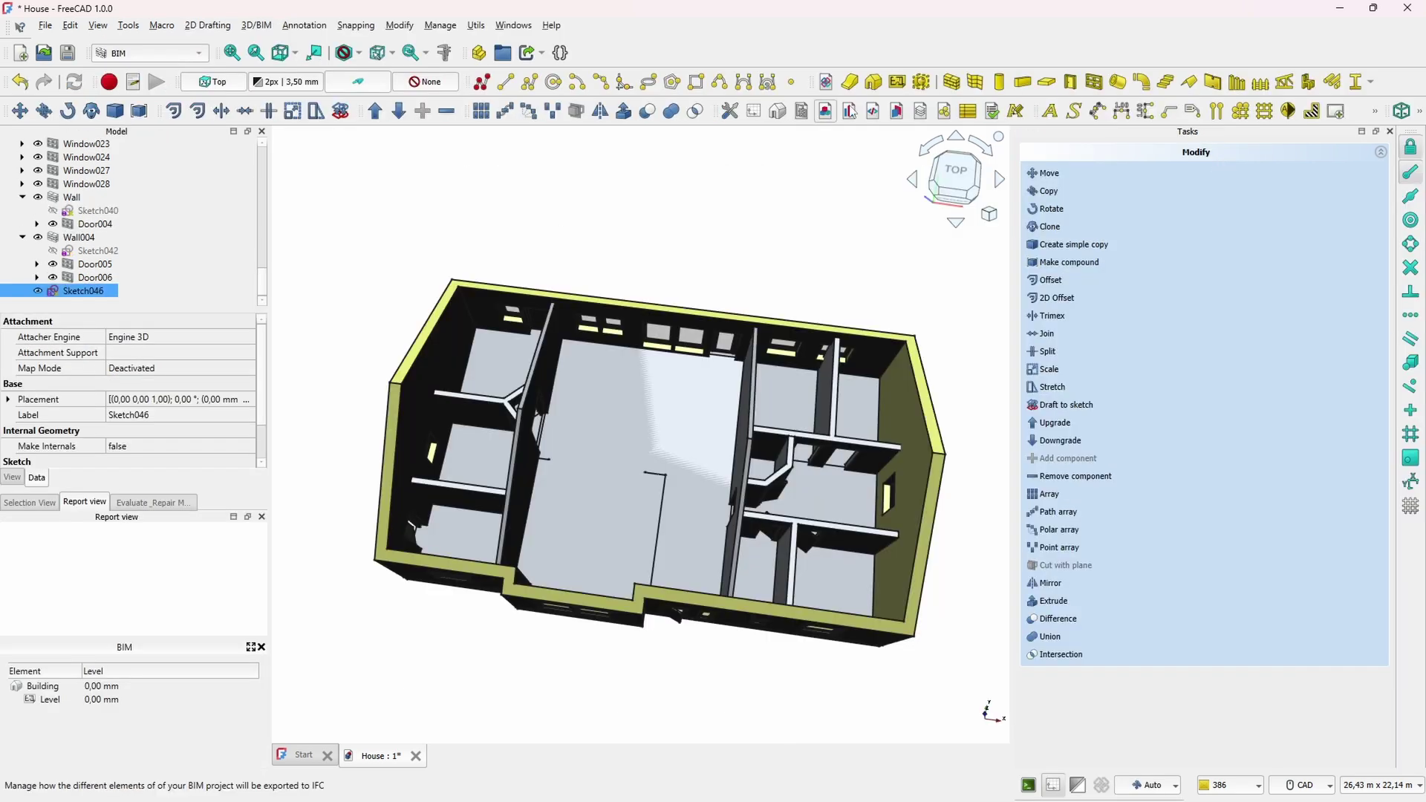
{"action": "scroll", "coordinate": [95, 404], "scroll_direction": "down", "scroll_amount": 1}
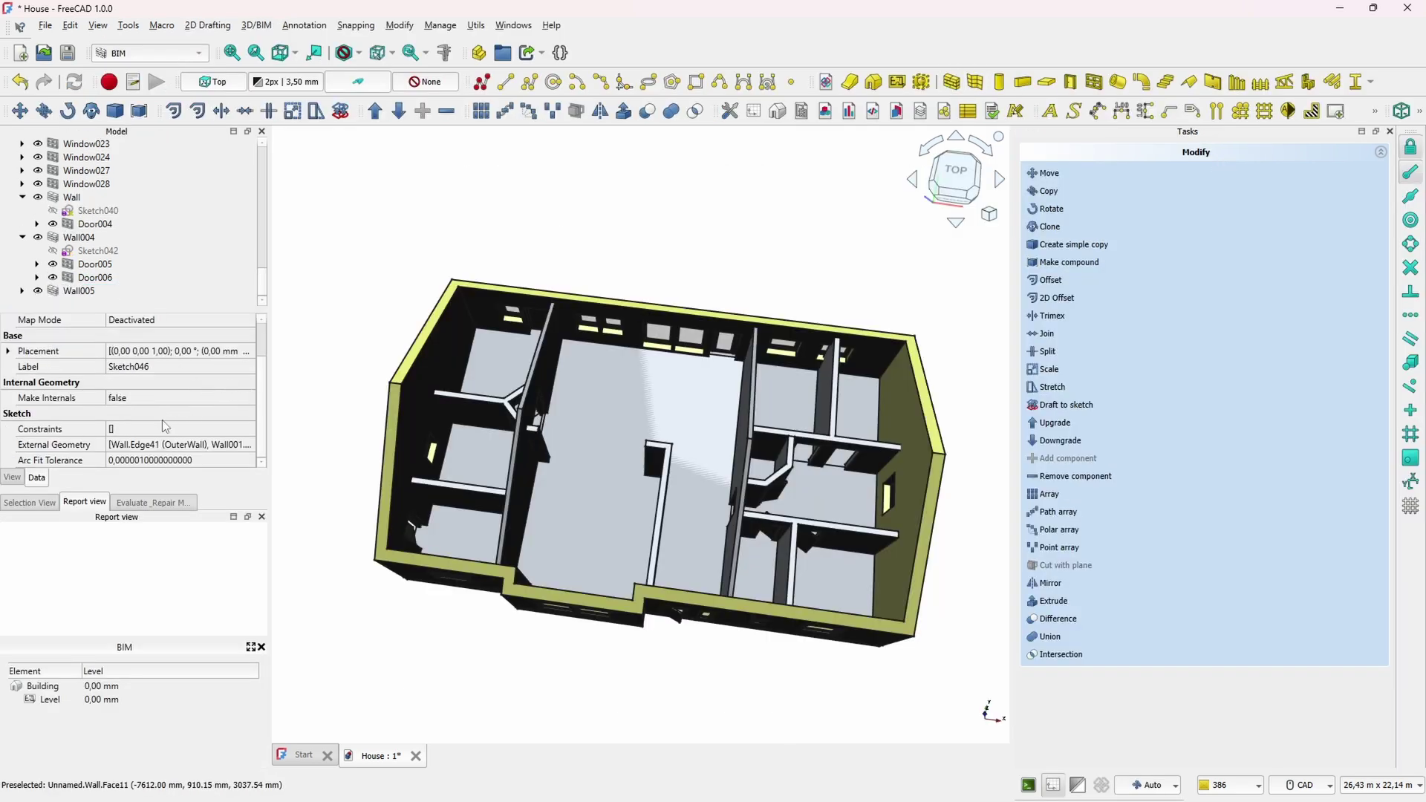
{"action": "left_click", "coordinate": [16, 481]}
{"action": "scroll", "coordinate": [87, 453], "scroll_direction": "down", "scroll_amount": 5}
{"action": "left_click", "coordinate": [95, 292]}
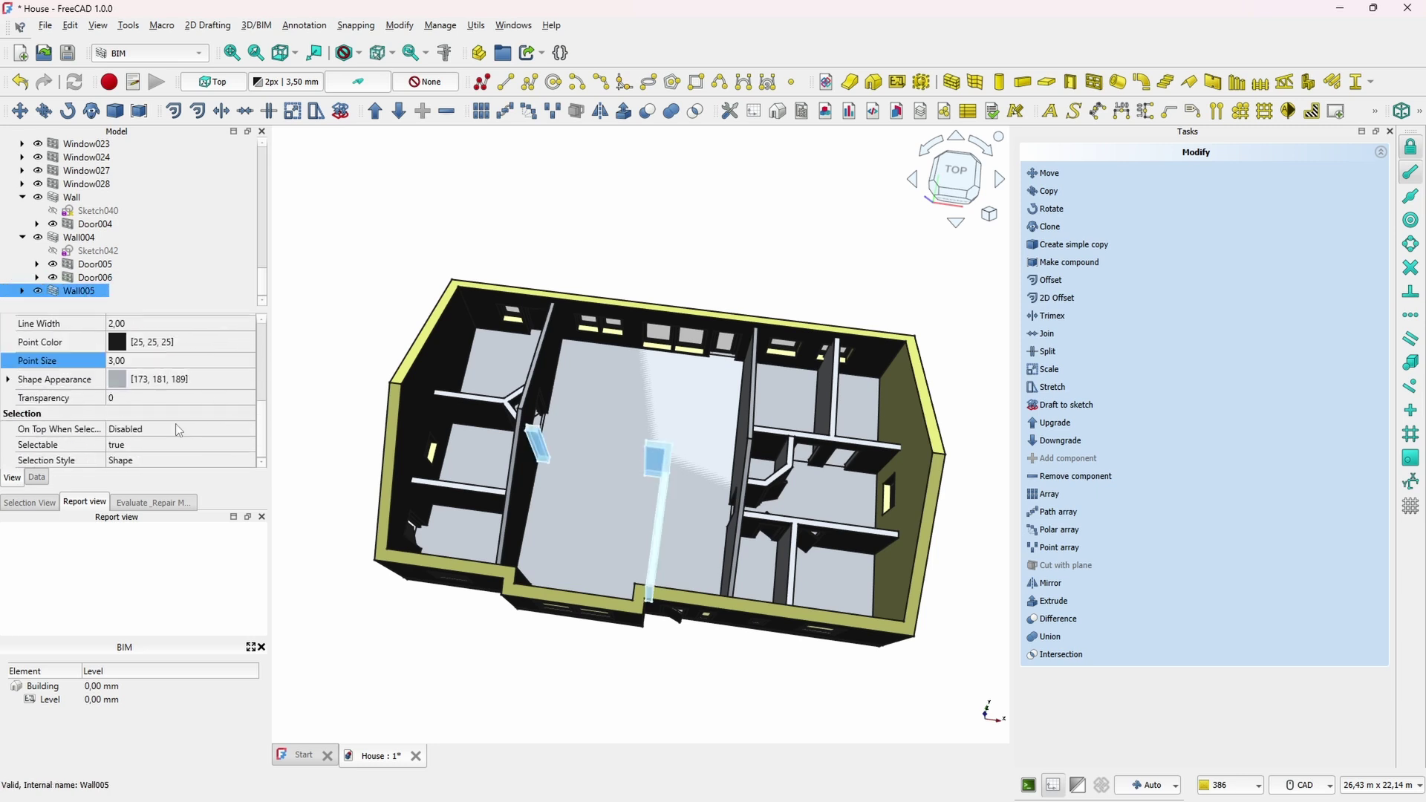
{"action": "scroll", "coordinate": [176, 424], "scroll_direction": "up", "scroll_amount": 2}
{"action": "scroll", "coordinate": [178, 429], "scroll_direction": "down", "scroll_amount": 2}
{"action": "left_click", "coordinate": [36, 477]}
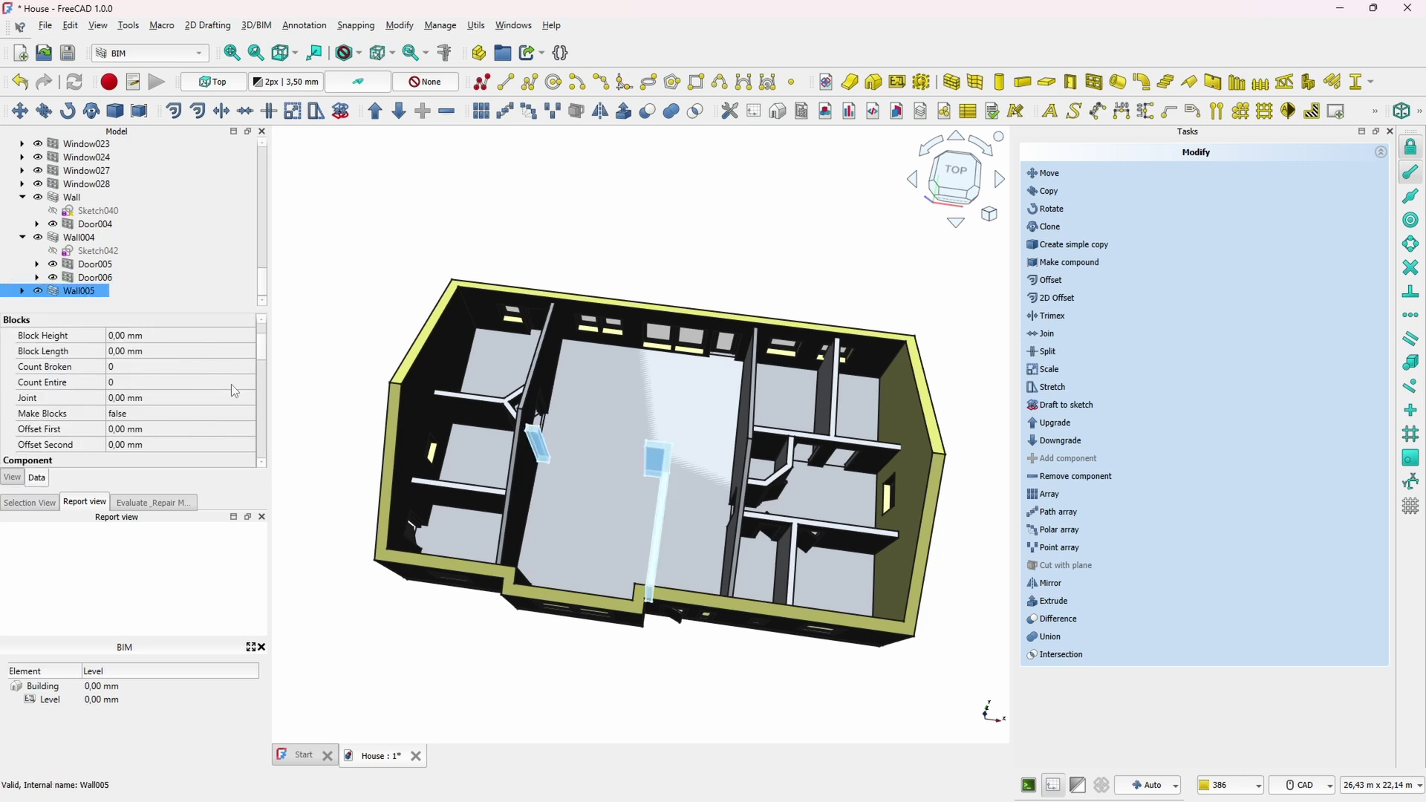
{"action": "scroll", "coordinate": [219, 399], "scroll_direction": "down", "scroll_amount": 6}
{"action": "left_click", "coordinate": [128, 452]}
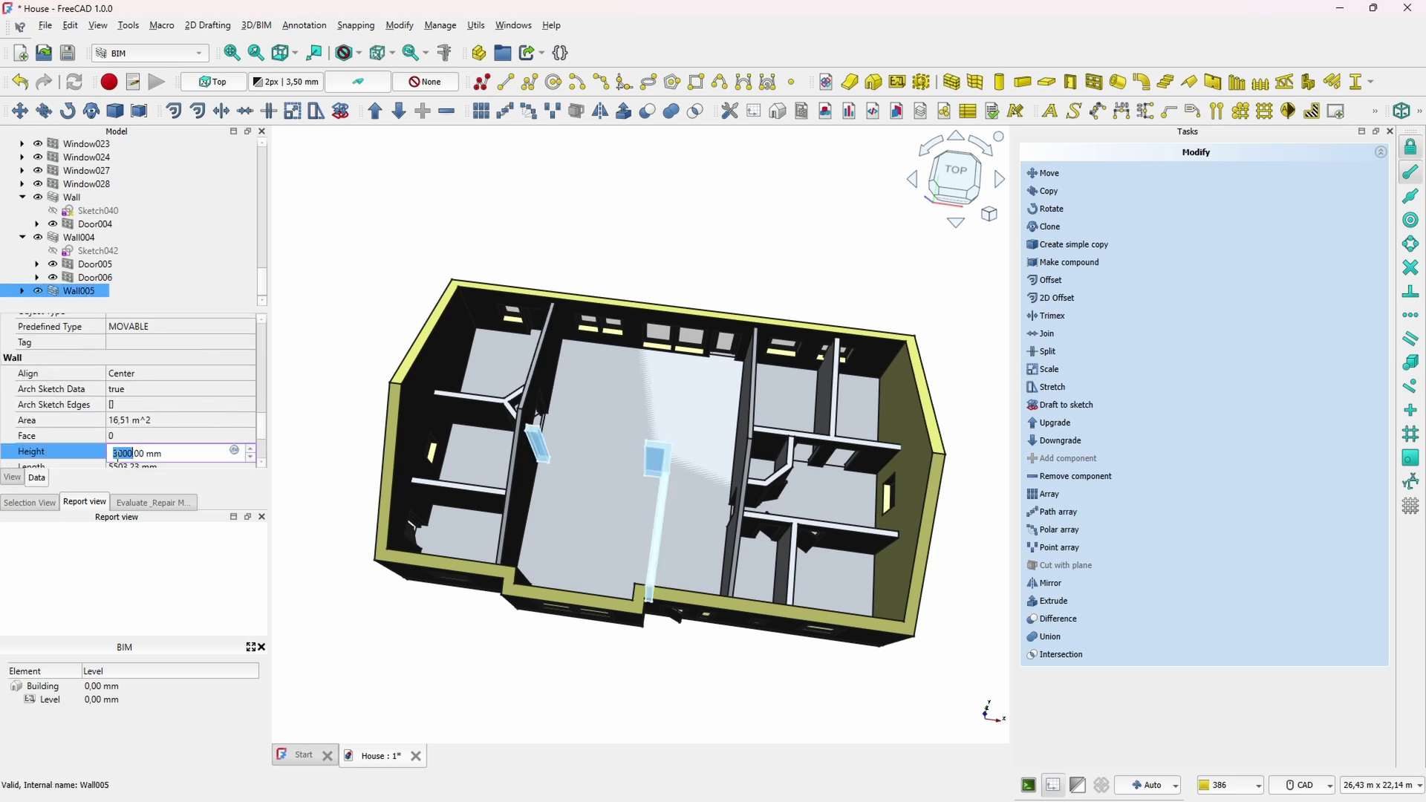
{"action": "left_click", "coordinate": [338, 362]}
Make the hidden InnerCeiling over the central room visible
{"action": "scroll", "coordinate": [208, 236], "scroll_direction": "up", "scroll_amount": 4}
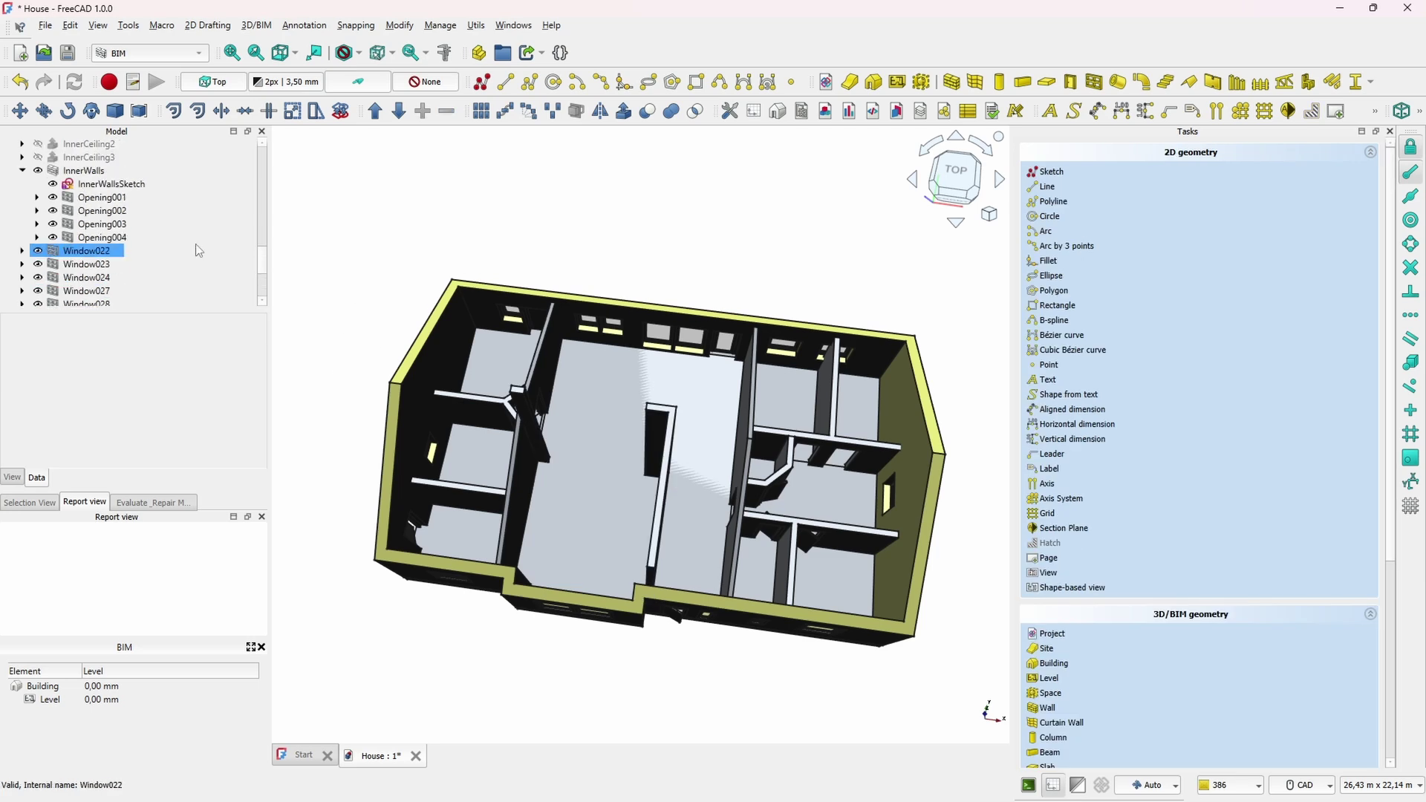
{"action": "left_click", "coordinate": [124, 198]}
{"action": "left_click", "coordinate": [96, 158]}
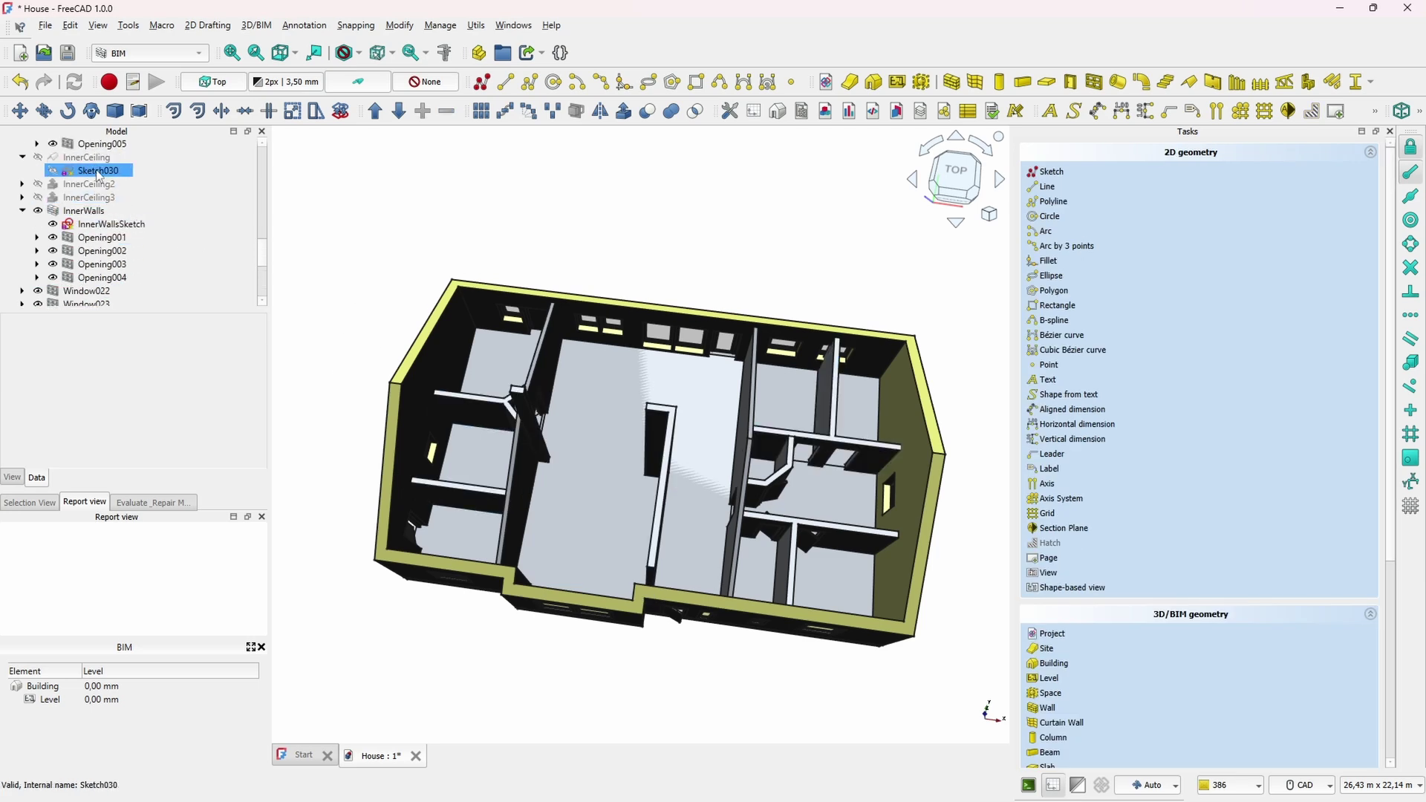
{"action": "key", "text": "space"}
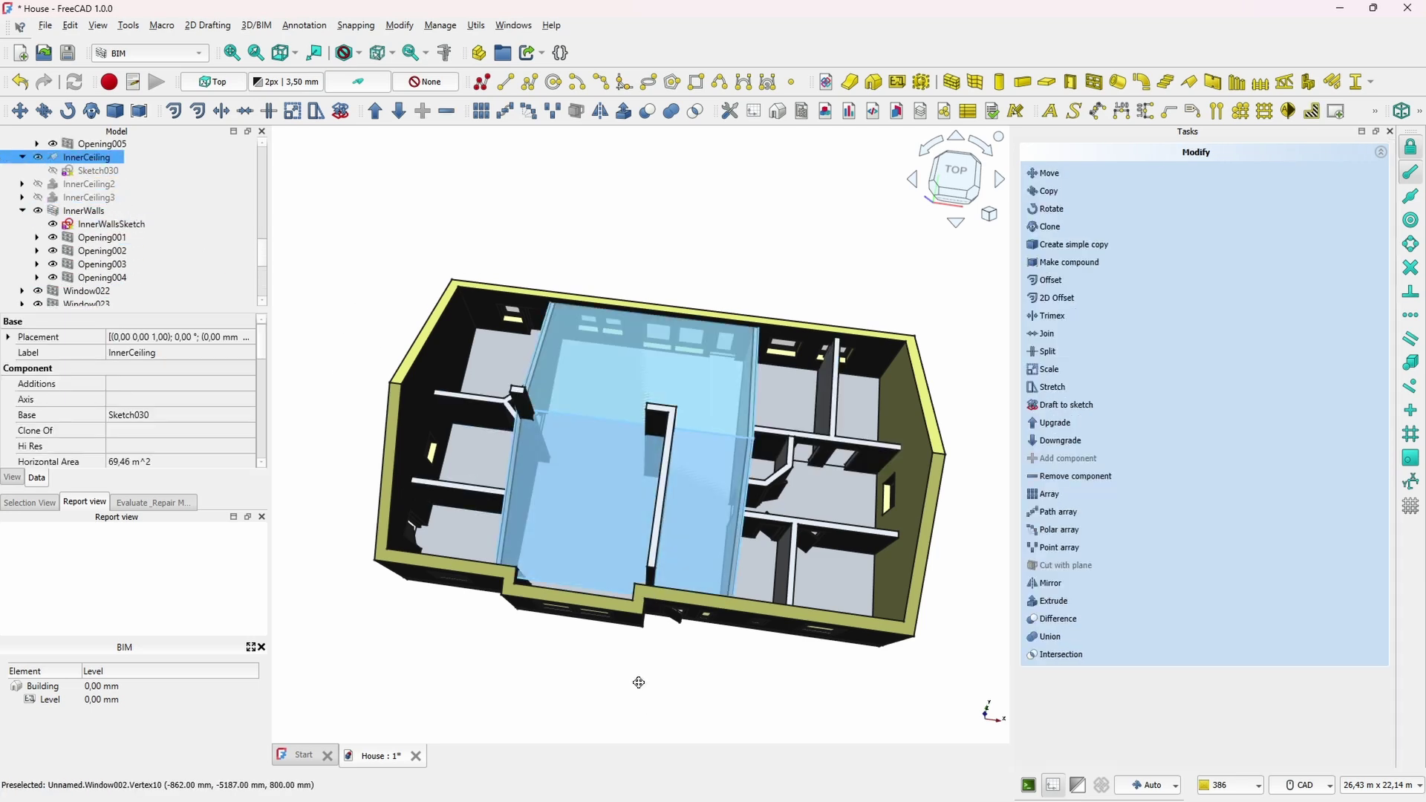
{"action": "key", "text": "0"}
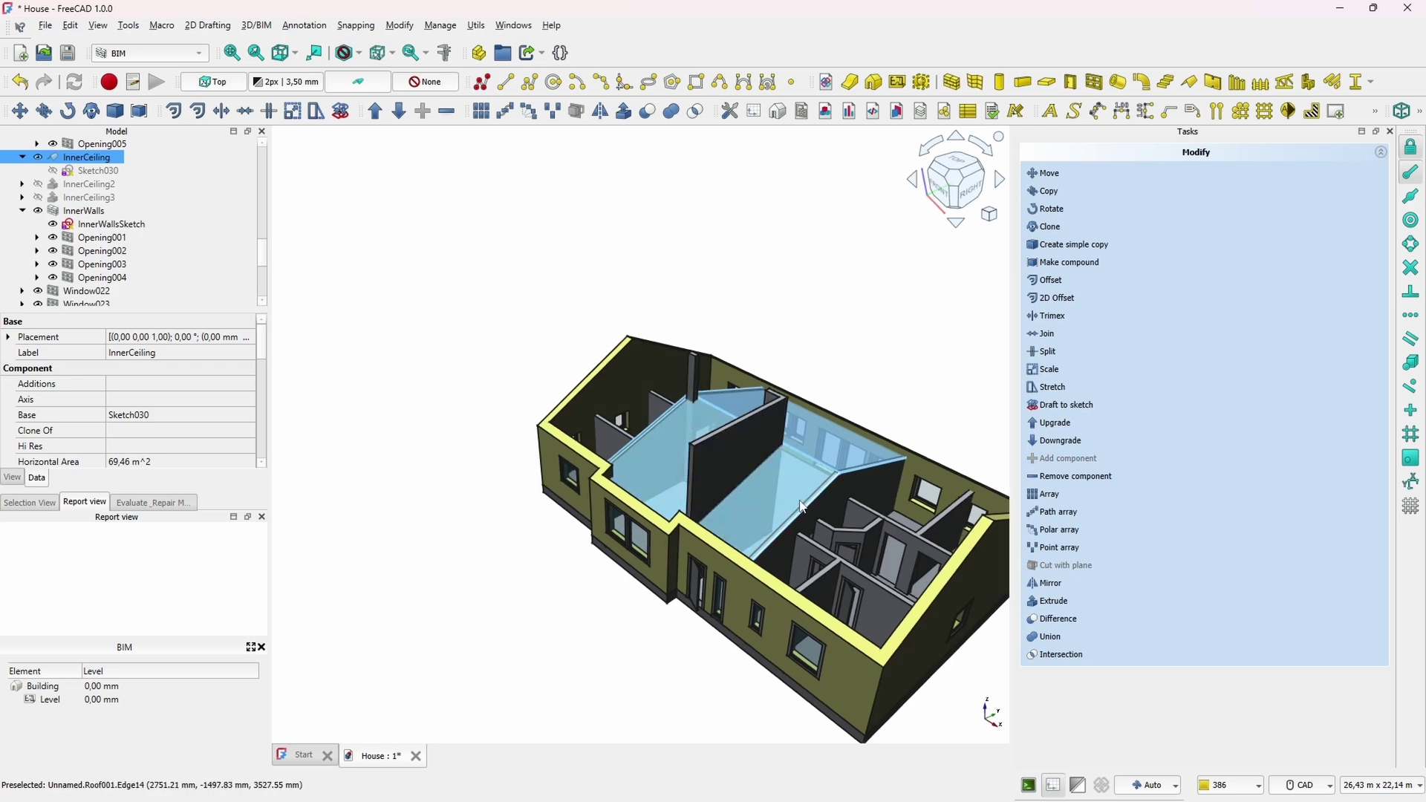
Trim the central room's tall wall to the slope of InnerCeiling
{"action": "scroll", "coordinate": [801, 506], "scroll_direction": "up", "scroll_amount": 5}
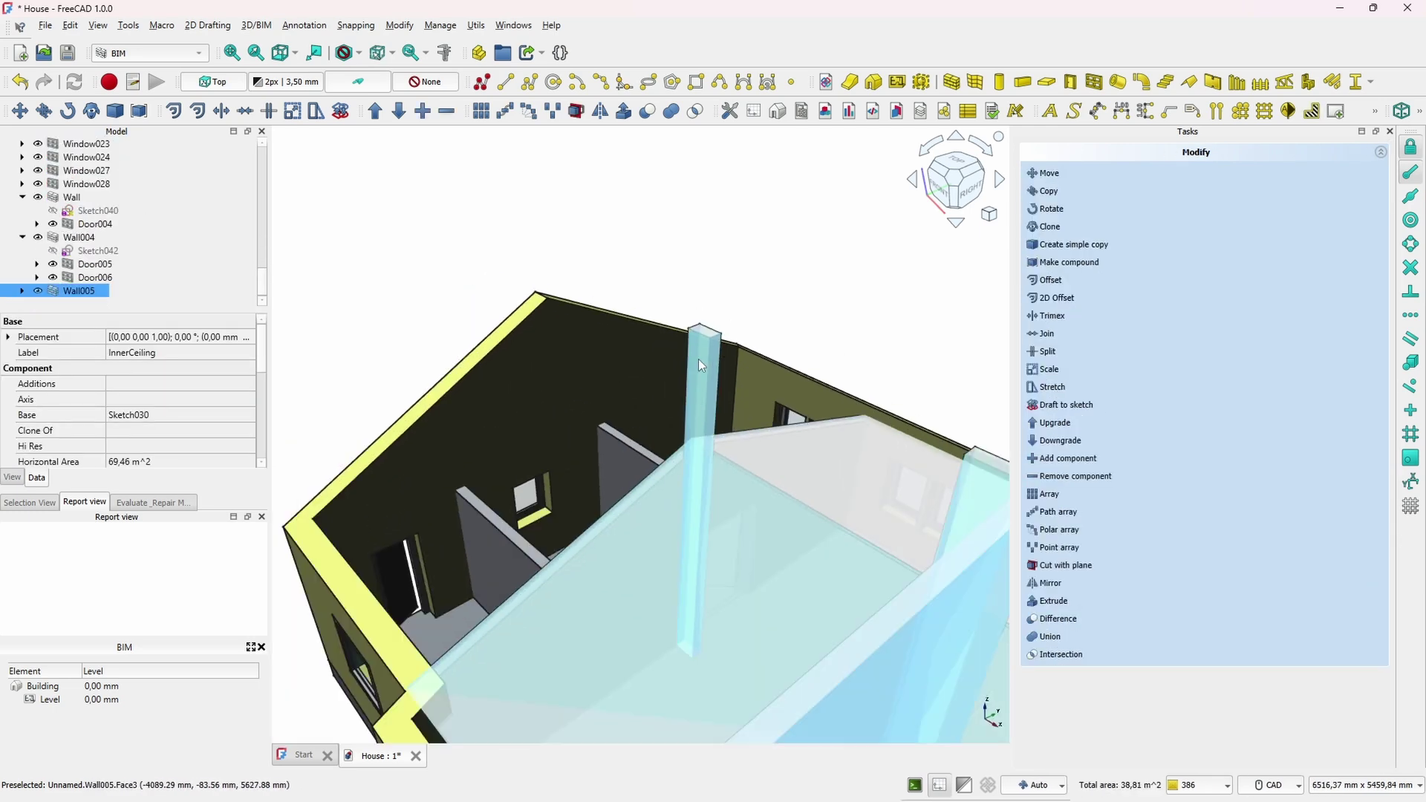
{"action": "scroll", "coordinate": [698, 364], "scroll_direction": "down", "scroll_amount": 3}
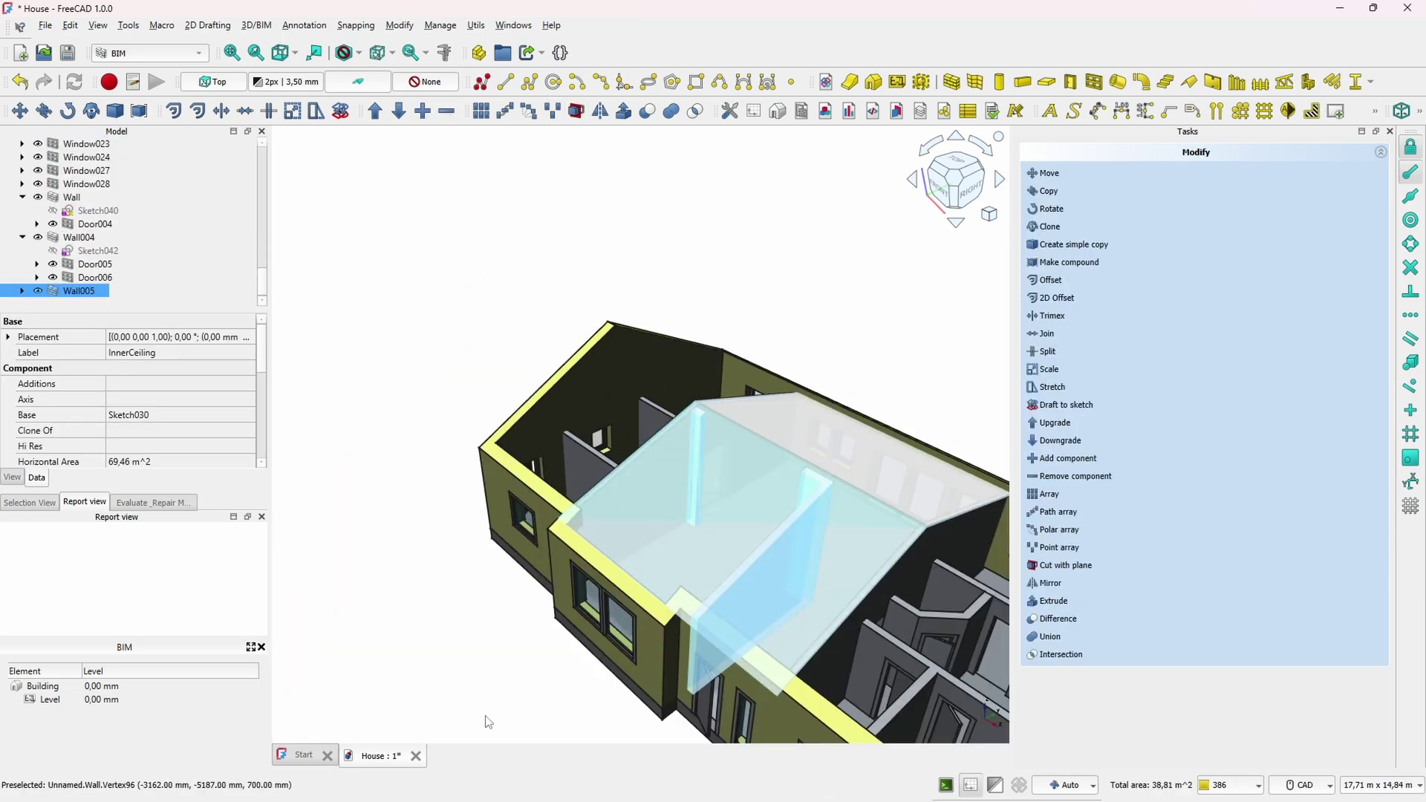
{"action": "middle_click_drag", "start_coordinate": [491, 631], "coordinate": [702, 640]}
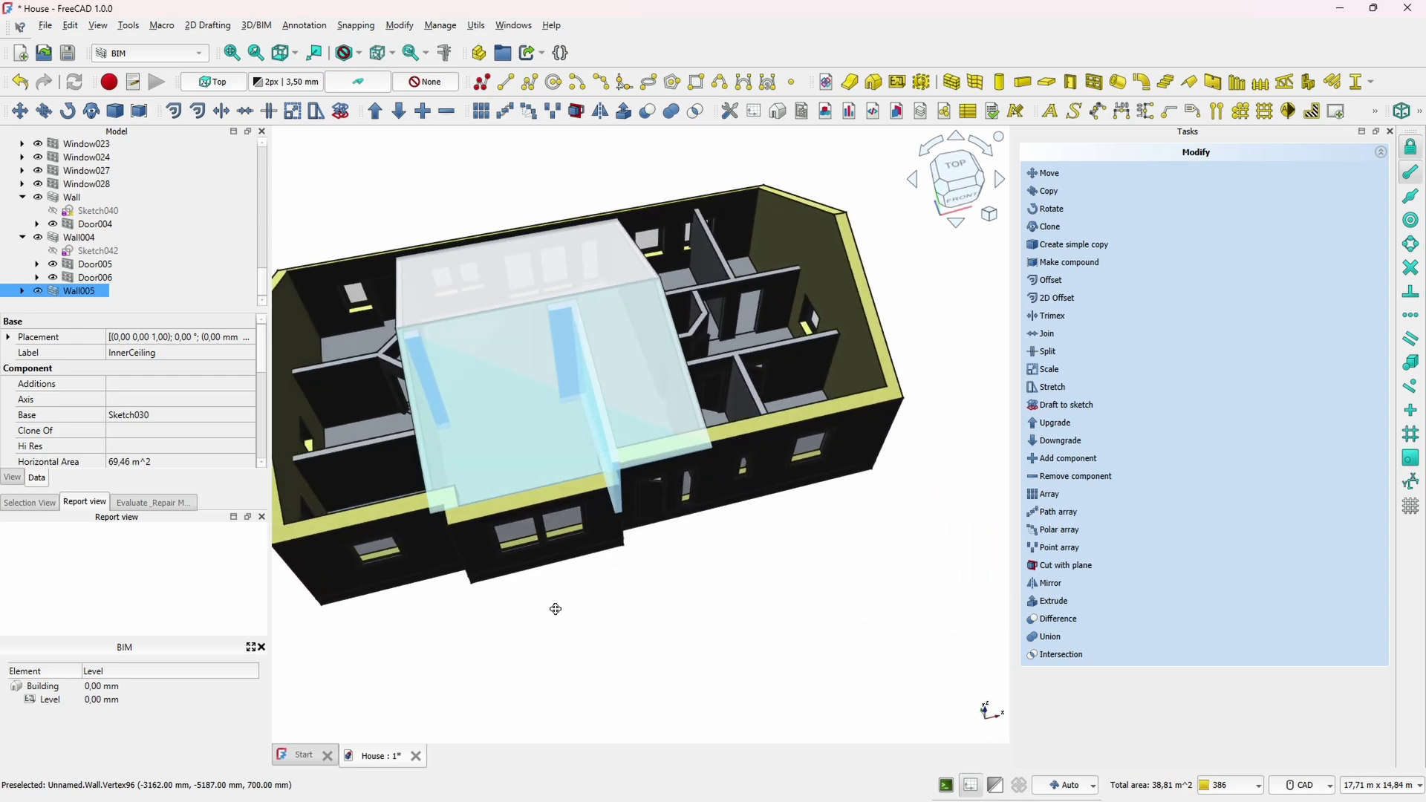
{"action": "middle_click_drag", "start_coordinate": [555, 609], "coordinate": [401, 549]}
Make the hidden InnerCeiling2 and InnerCeiling3 visible
{"action": "left_click", "coordinate": [508, 598]}
{"action": "scroll", "coordinate": [120, 236], "scroll_direction": "up", "scroll_amount": 3}
{"action": "left_click", "coordinate": [117, 147]}
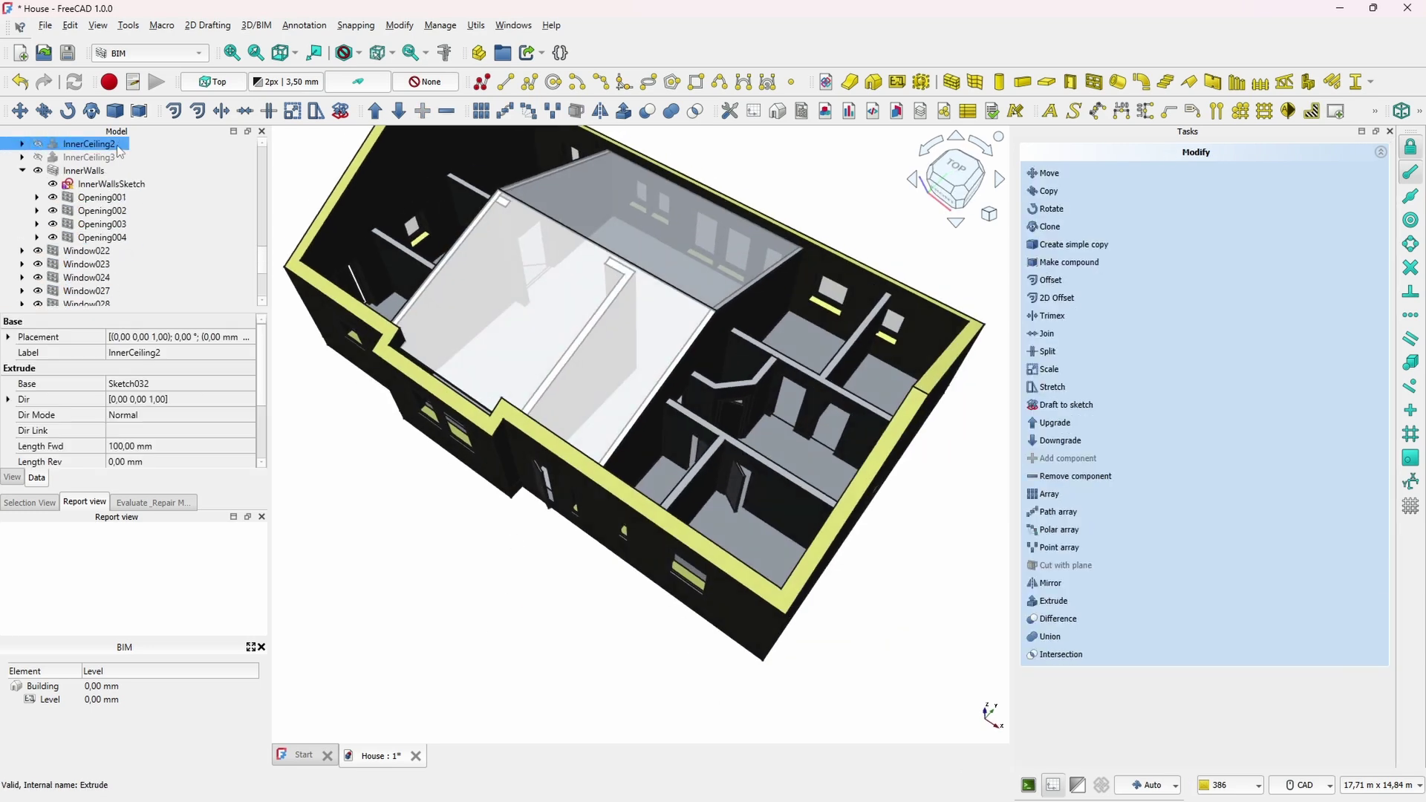
{"action": "key", "text": "space"}
{"action": "left_click", "coordinate": [115, 158]}
{"action": "key", "text": "space"}
Make the hidden Roof visible over the inner ceilings and clear the selection
{"action": "scroll", "coordinate": [445, 576], "scroll_direction": "down", "scroll_amount": 1}
{"action": "left_click", "coordinate": [448, 593]}
{"action": "middle_click_drag", "start_coordinate": [448, 593], "coordinate": [490, 586]}
{"action": "scroll", "coordinate": [154, 239], "scroll_direction": "up", "scroll_amount": 12}
{"action": "left_click", "coordinate": [52, 211]}
{"action": "left_click", "coordinate": [50, 253]}
{"action": "key", "text": "space"}
{"action": "left_click", "coordinate": [471, 614]}
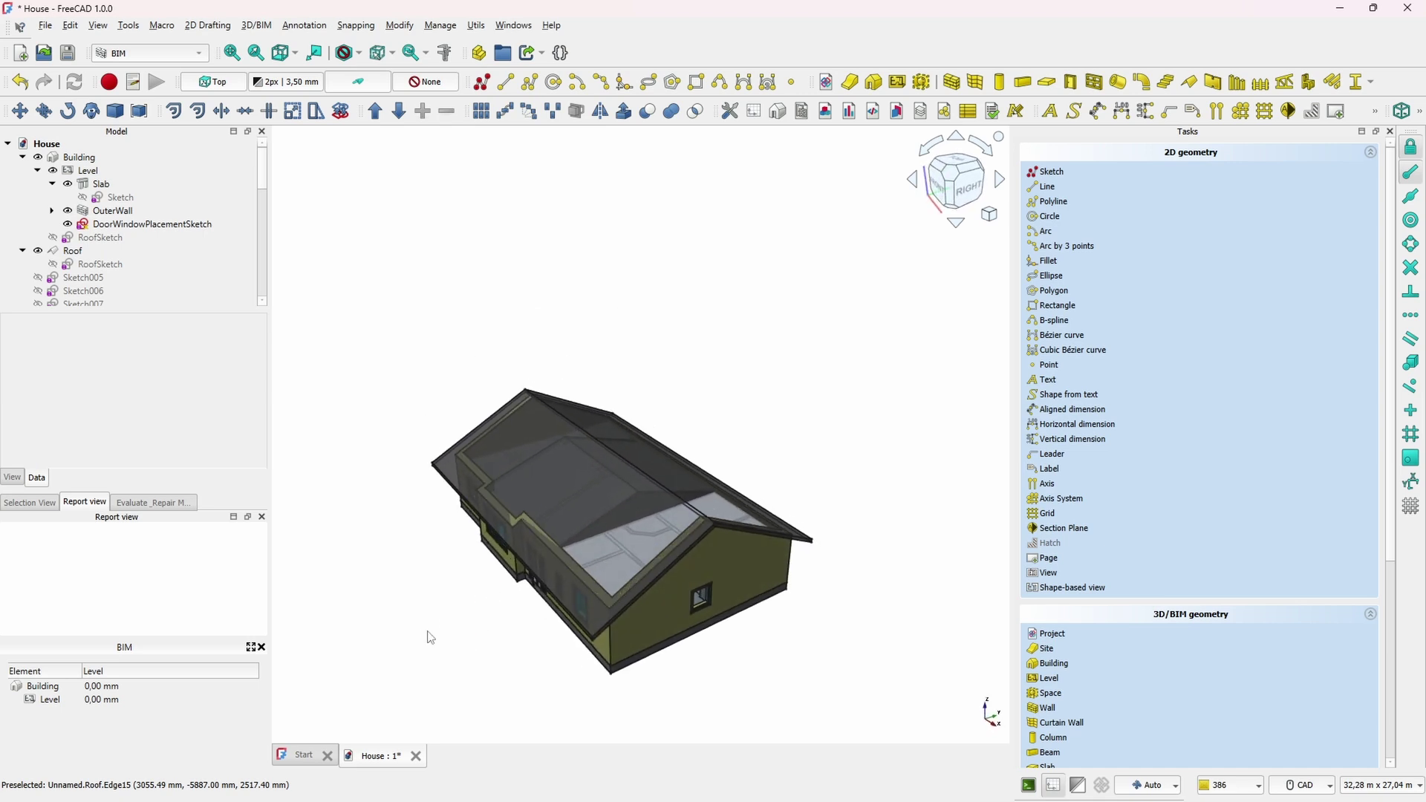
{"action": "middle_click_drag", "start_coordinate": [429, 636], "coordinate": [619, 644]}
{"action": "middle_click_drag", "start_coordinate": [746, 656], "coordinate": [722, 698]}
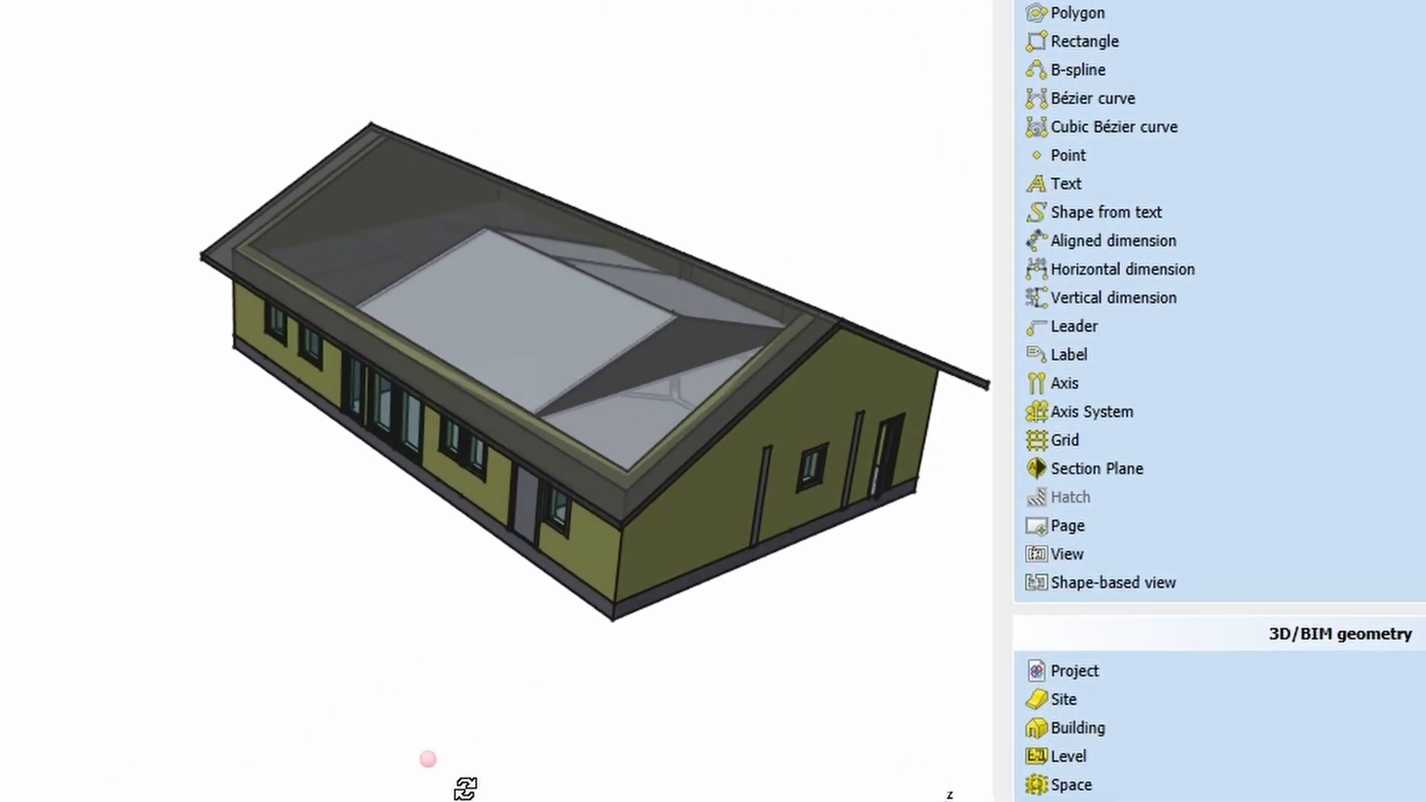
{"action": "middle_click_drag", "start_coordinate": [464, 789], "coordinate": [564, 745]}
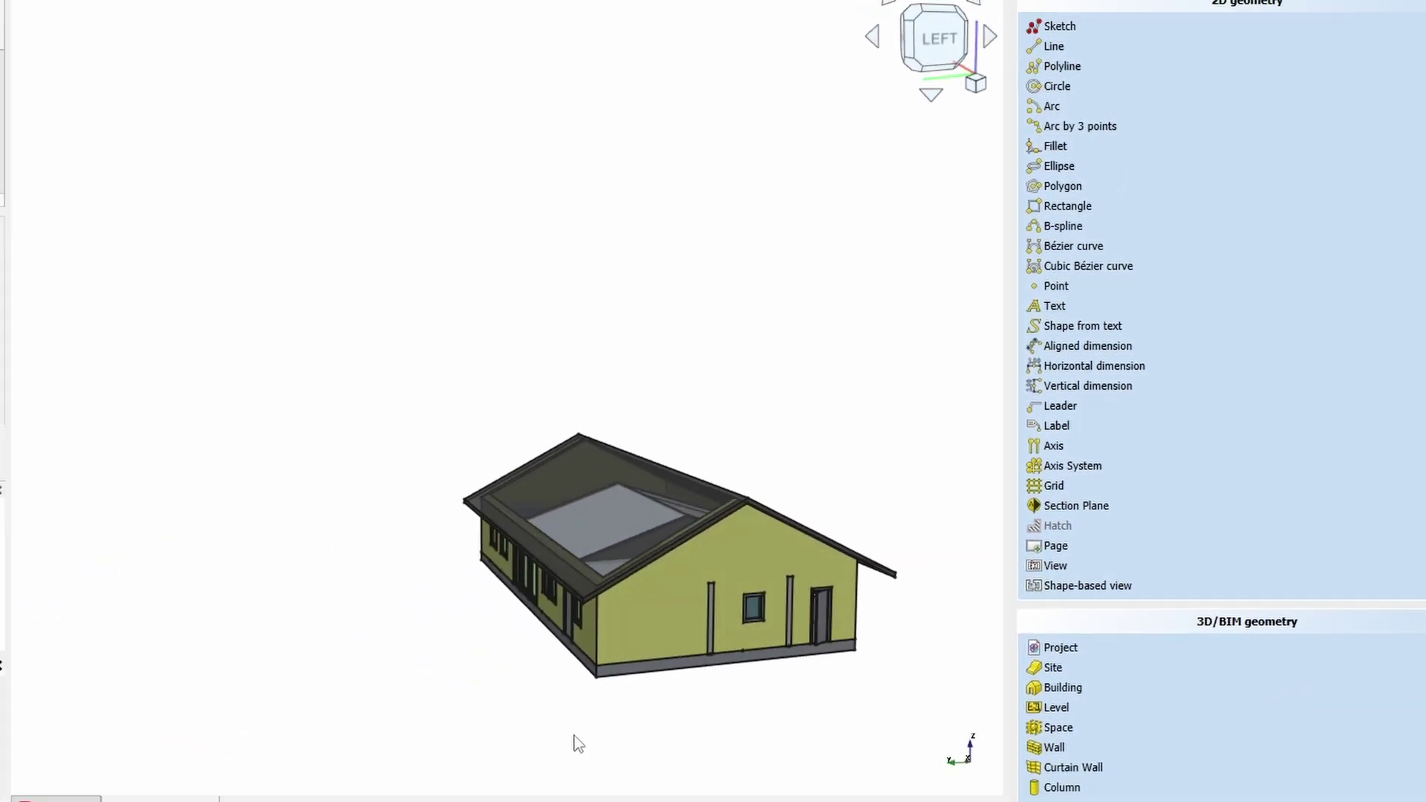
{"action": "scroll", "coordinate": [735, 662], "scroll_direction": "up", "scroll_amount": 4}
{"action": "scroll", "coordinate": [714, 502], "scroll_direction": "up", "scroll_amount": 3}
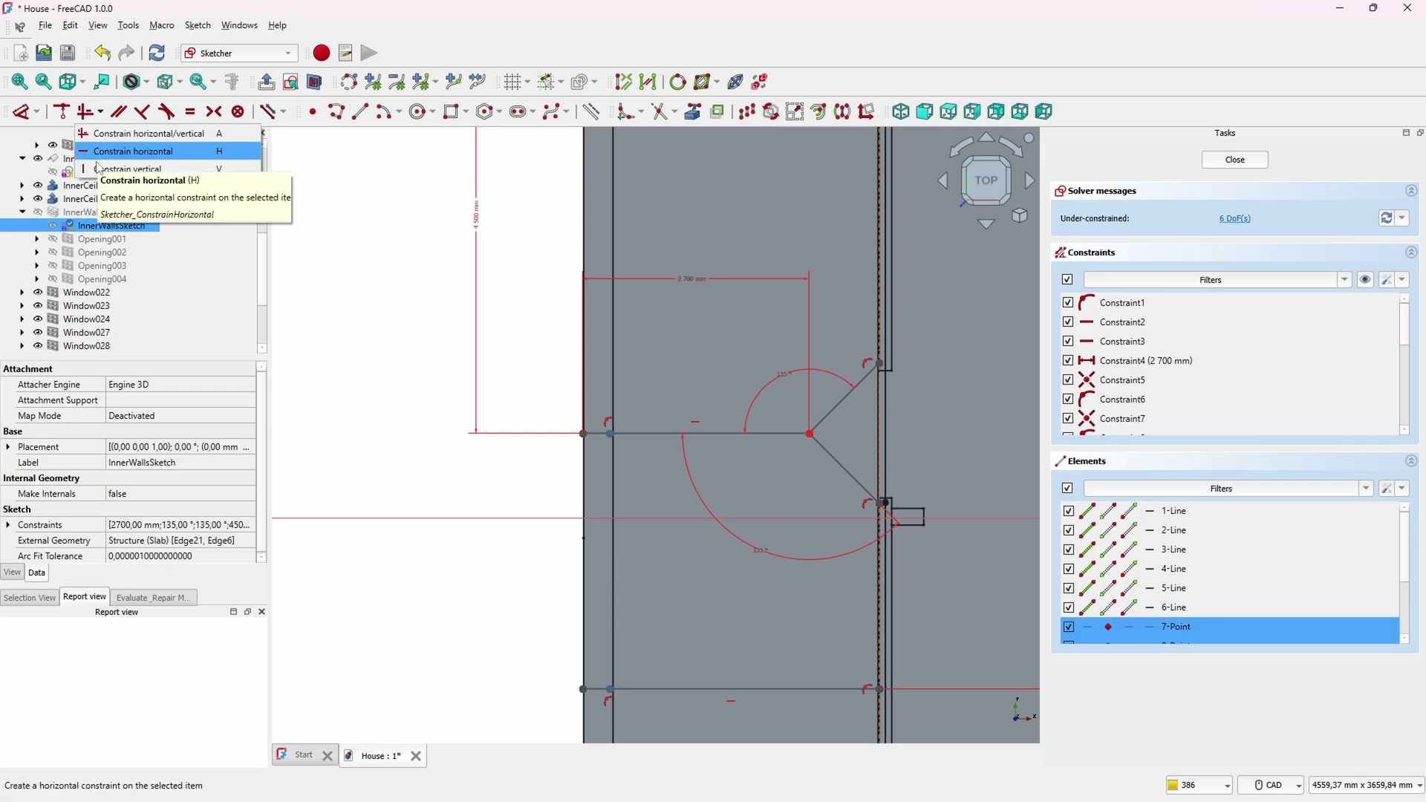
Try to delete the lower horizontal partition line in InnerWallsSketch
{"action": "scroll", "coordinate": [604, 447], "scroll_direction": "up", "scroll_amount": 3}
{"action": "scroll", "coordinate": [601, 429], "scroll_direction": "down", "scroll_amount": 5}
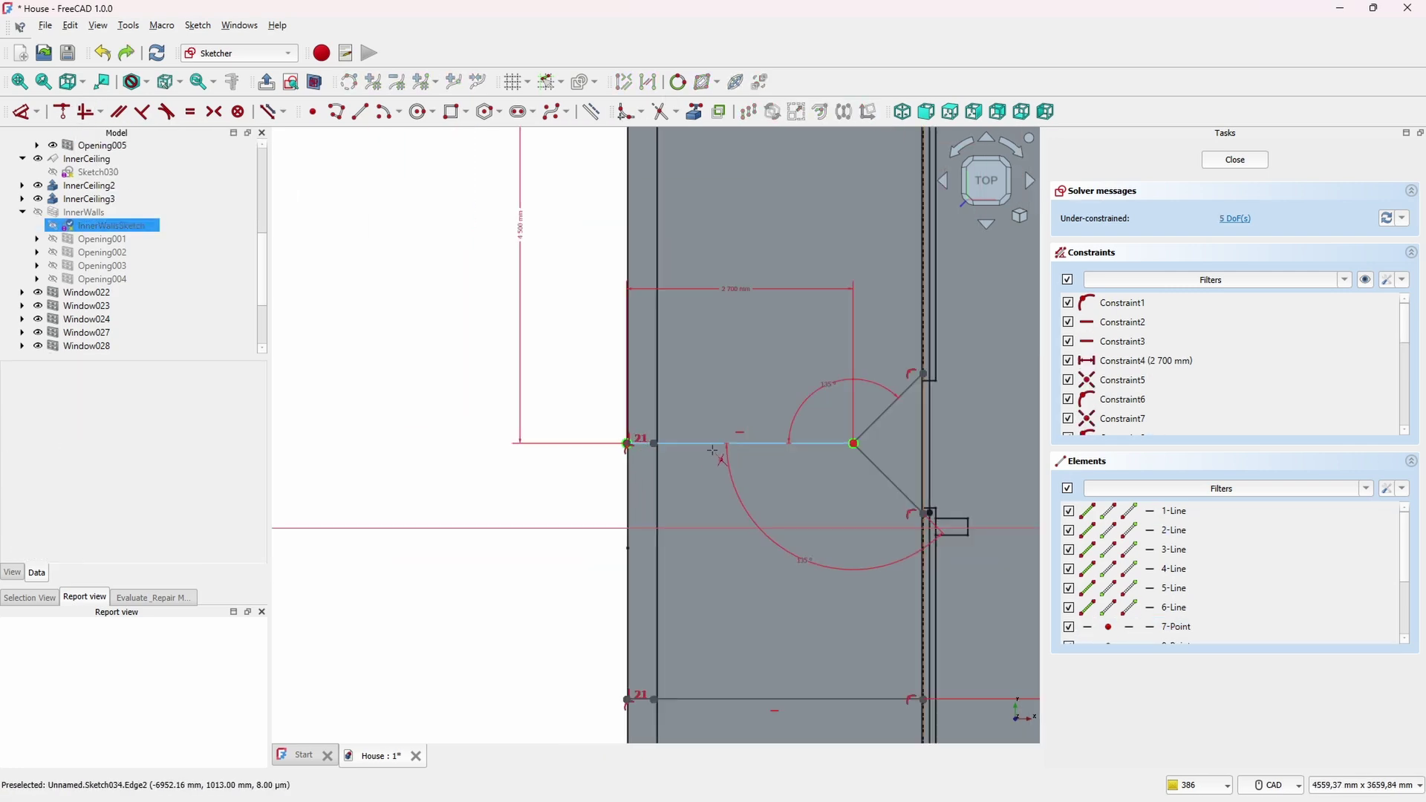
{"action": "left_click", "coordinate": [859, 653]}
{"action": "left_click", "coordinate": [726, 652]}
{"action": "key", "text": "Delete"}
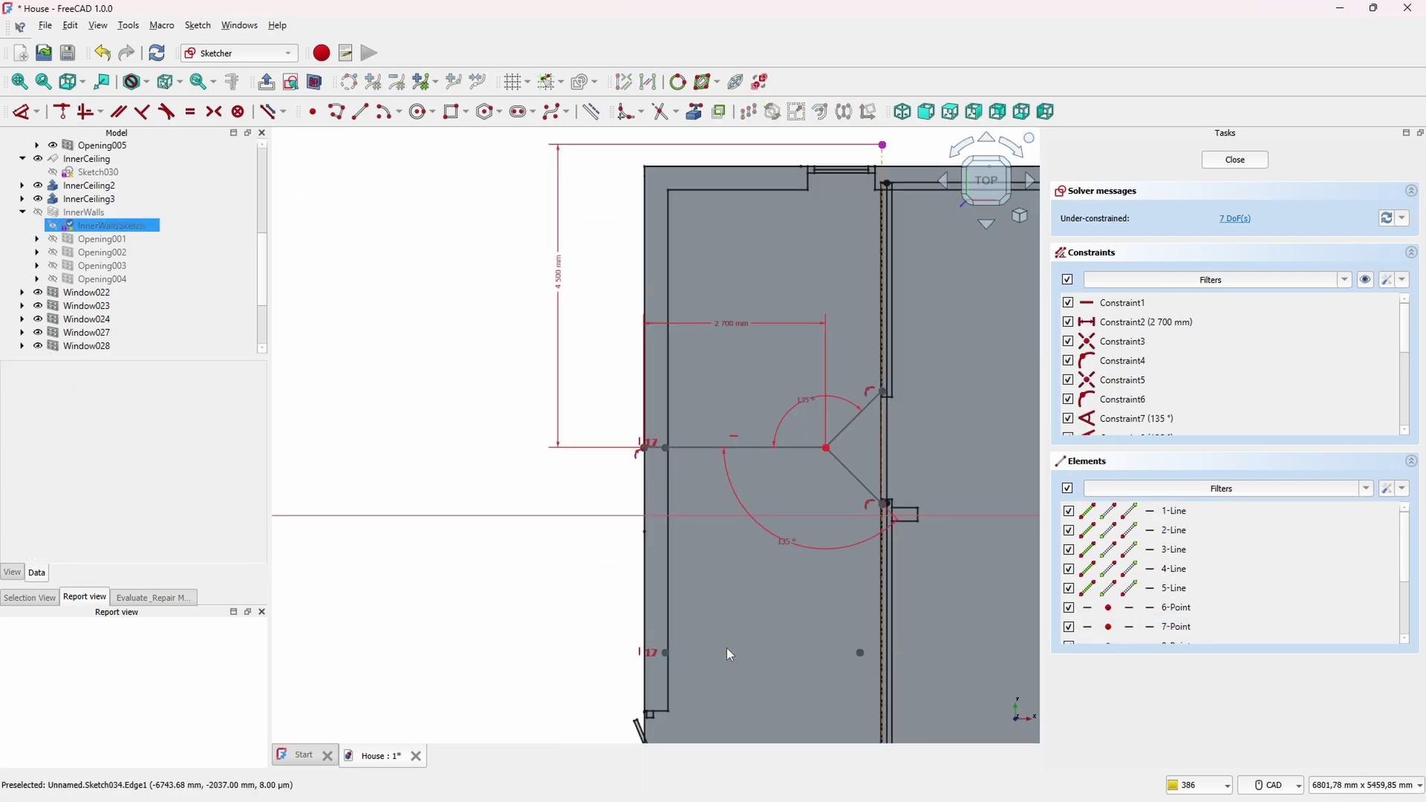
{"action": "key", "text": "ctrl+z"}
{"action": "left_click", "coordinate": [730, 652]}
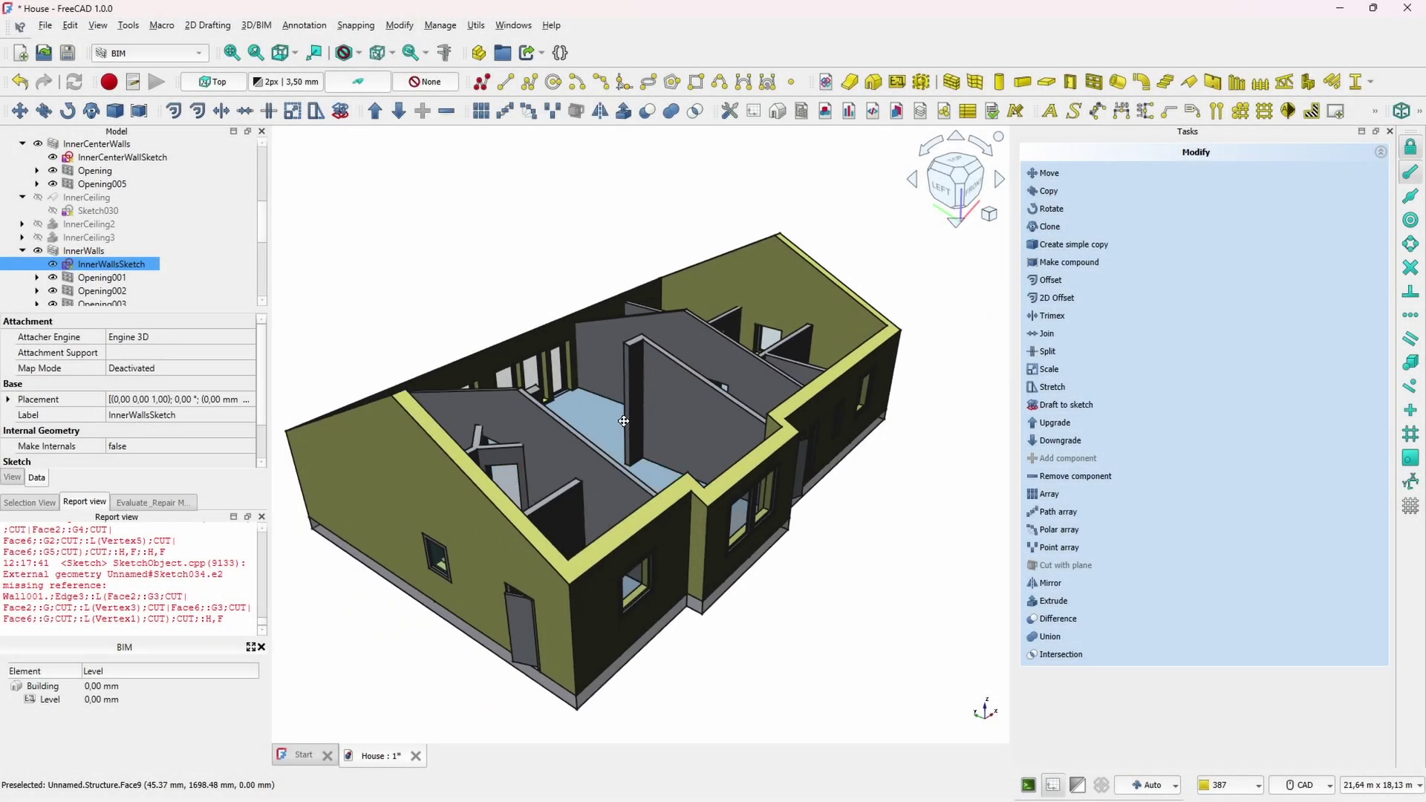
Make the hidden InnerCeiling2 and InnerCeiling visible again
{"action": "middle_click_drag", "start_coordinate": [624, 421], "coordinate": [643, 403]}
{"action": "scroll", "coordinate": [643, 403], "scroll_direction": "down", "scroll_amount": 1}
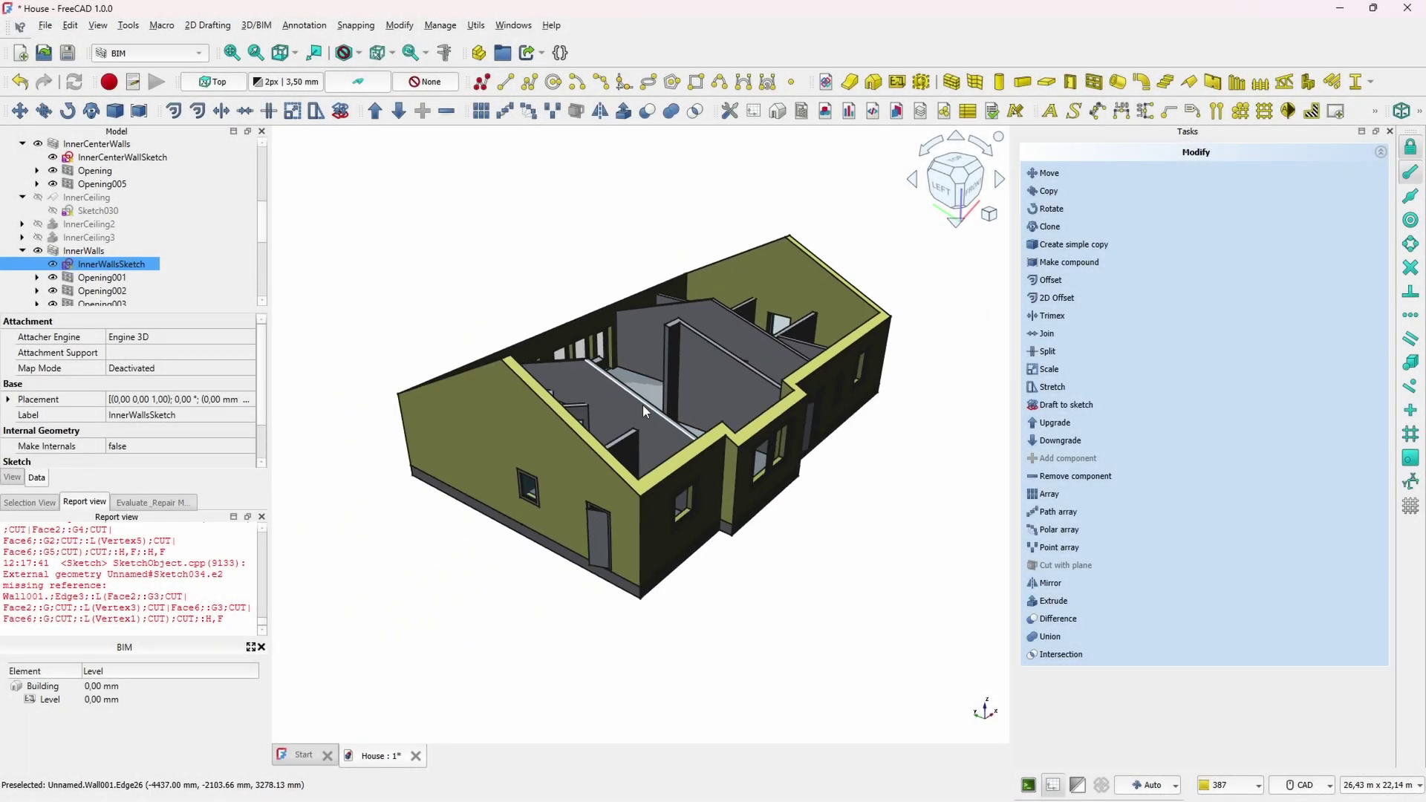
{"action": "left_click", "coordinate": [89, 224]}
{"action": "key", "text": "space"}
{"action": "left_click", "coordinate": [87, 197]}
{"action": "key", "text": "space"}
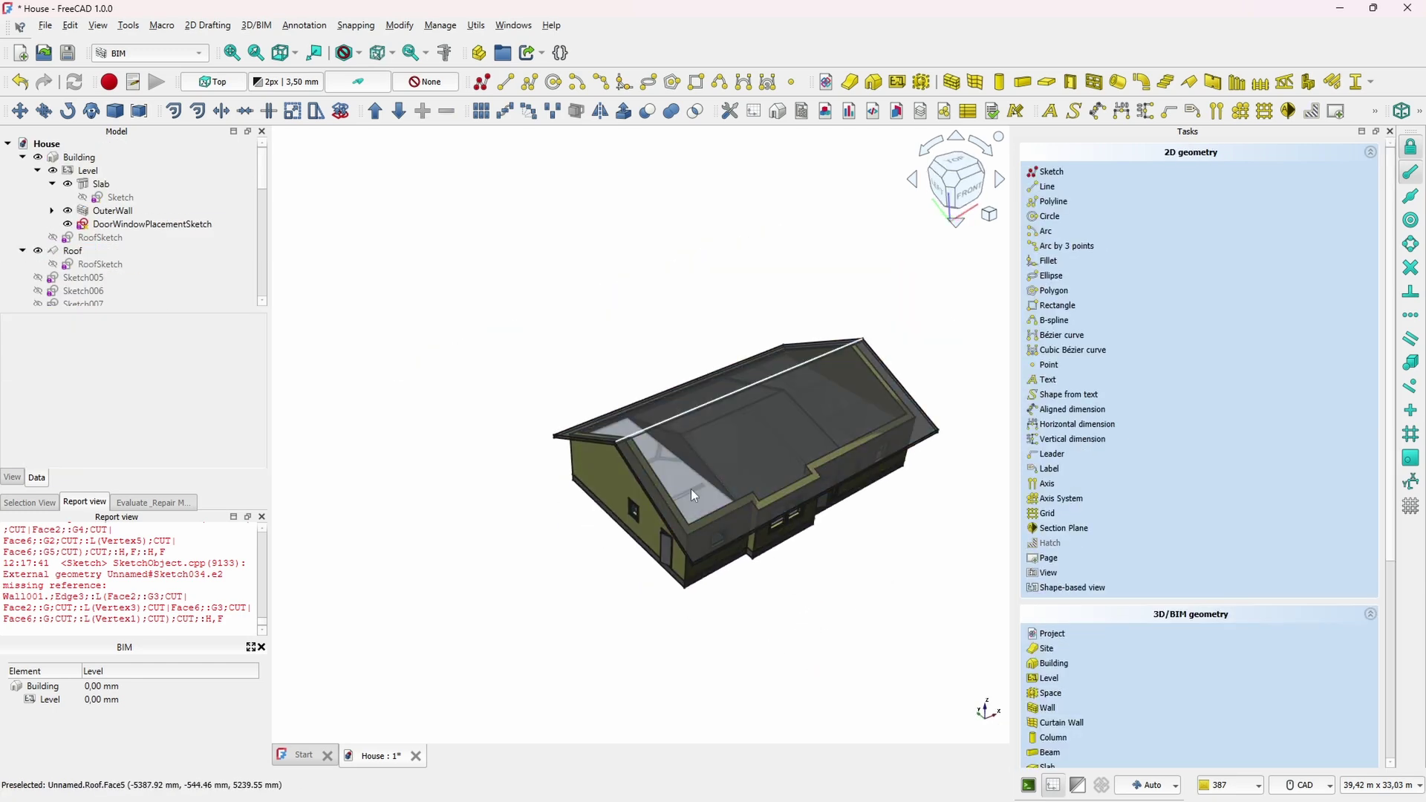
{"action": "scroll", "coordinate": [846, 661], "scroll_direction": "up", "scroll_amount": 2}
{"action": "middle_click_drag", "start_coordinate": [846, 661], "coordinate": [747, 665]}
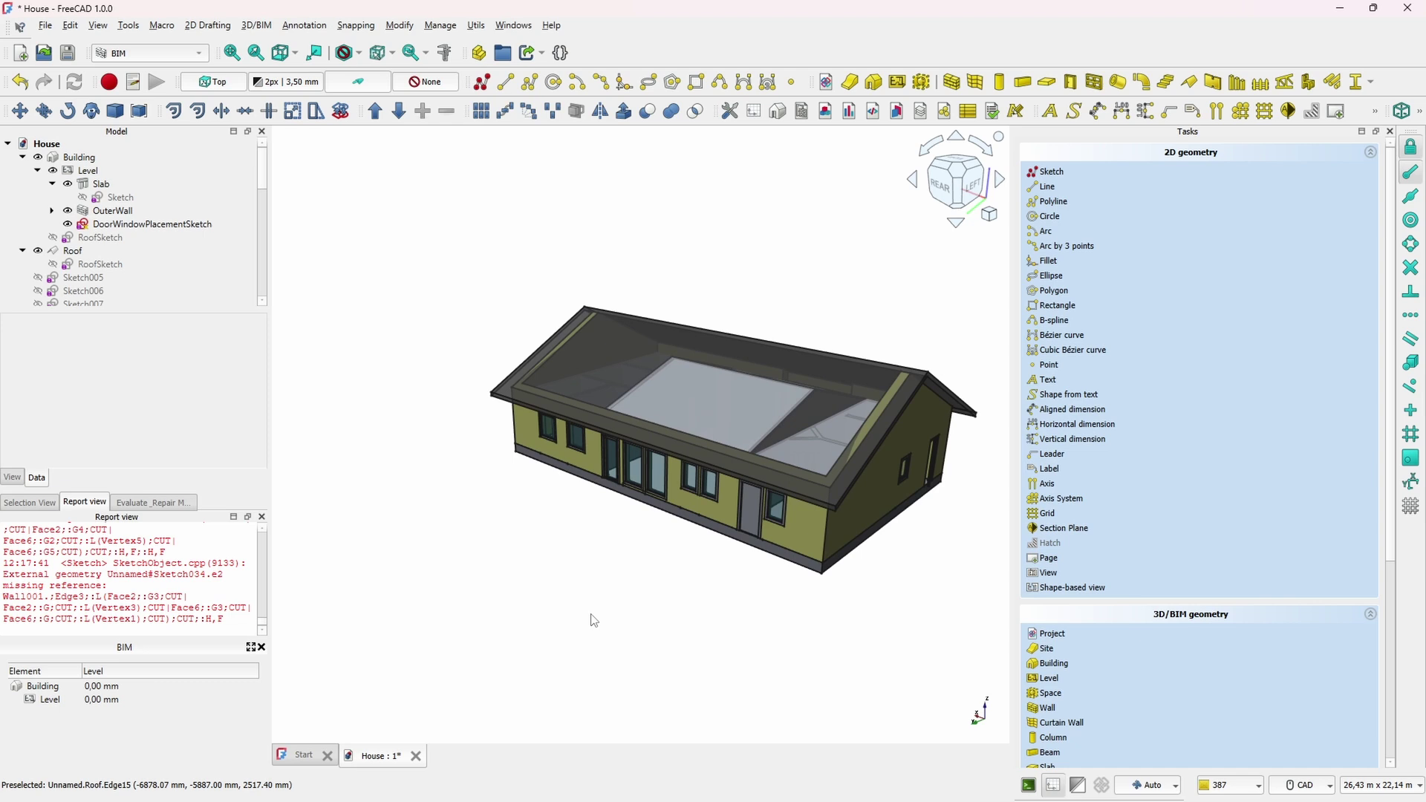
{"action": "middle_click_drag", "start_coordinate": [882, 741], "coordinate": [875, 713]}
{"action": "middle_click_drag", "start_coordinate": [884, 659], "coordinate": [824, 724]}
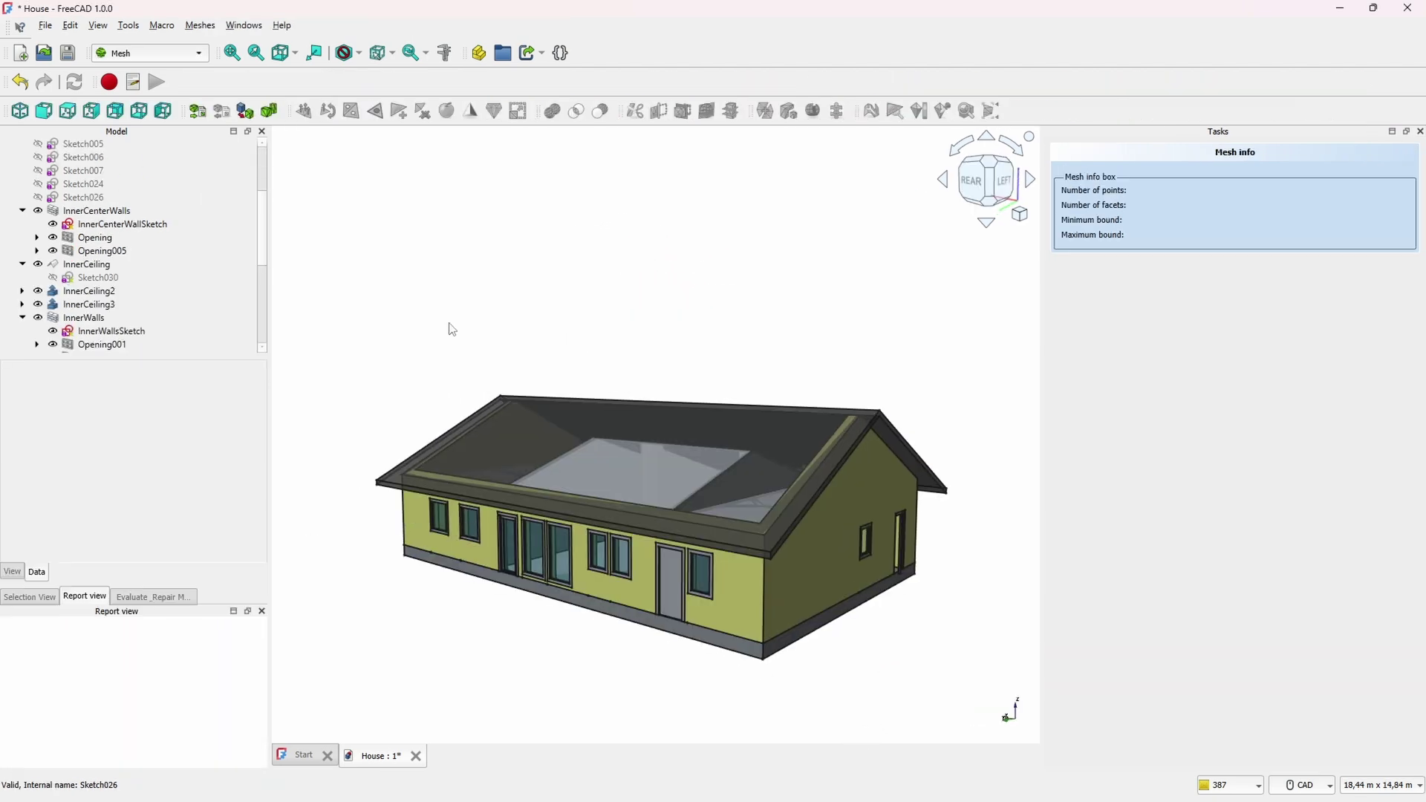
{"action": "scroll", "coordinate": [140, 300], "scroll_direction": "up", "scroll_amount": 3}
{"action": "scroll", "coordinate": [139, 300], "scroll_direction": "down", "scroll_amount": 3}
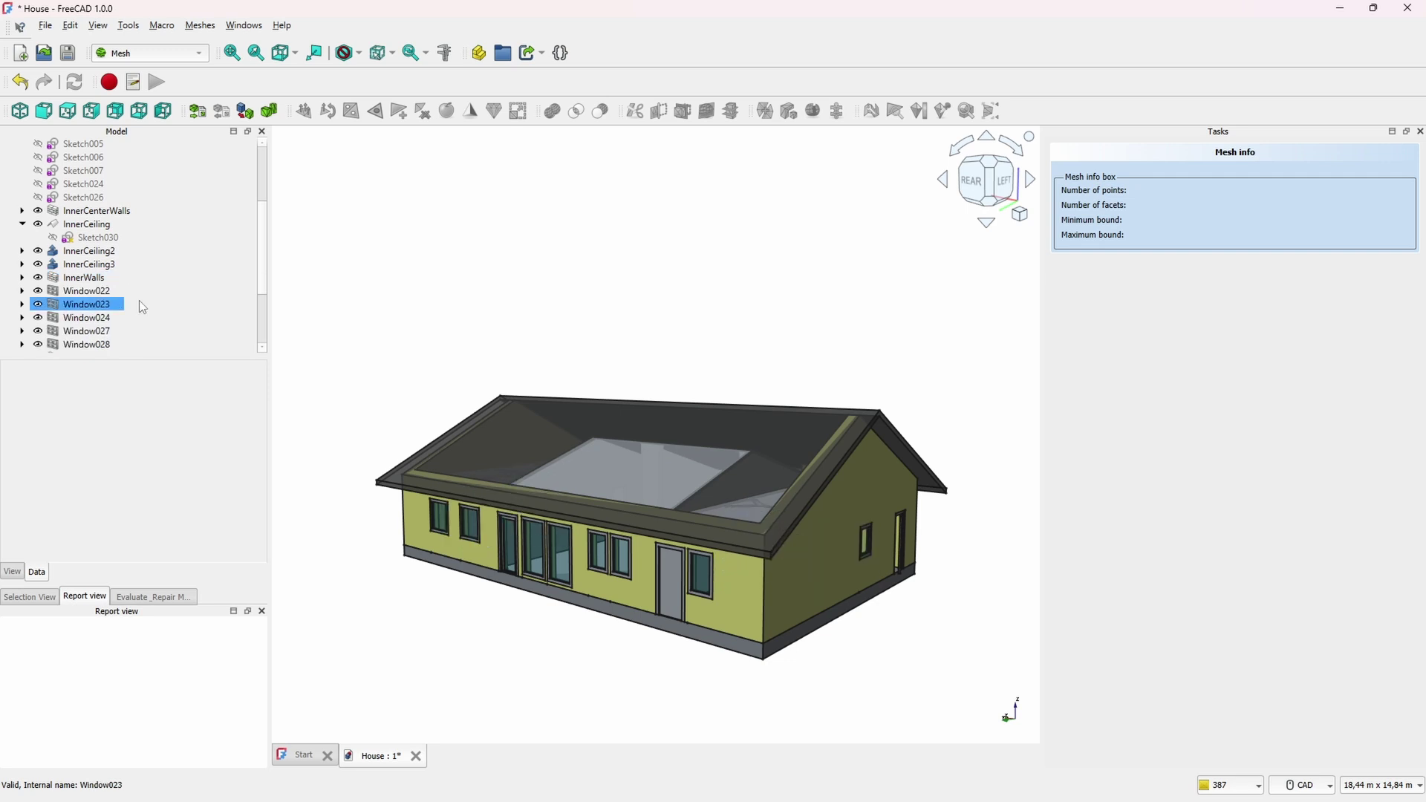
{"action": "scroll", "coordinate": [142, 306], "scroll_direction": "down", "scroll_amount": 2}
{"action": "left_click", "coordinate": [121, 225]}
{"action": "left_click", "coordinate": [110, 211], "text": "shift"}
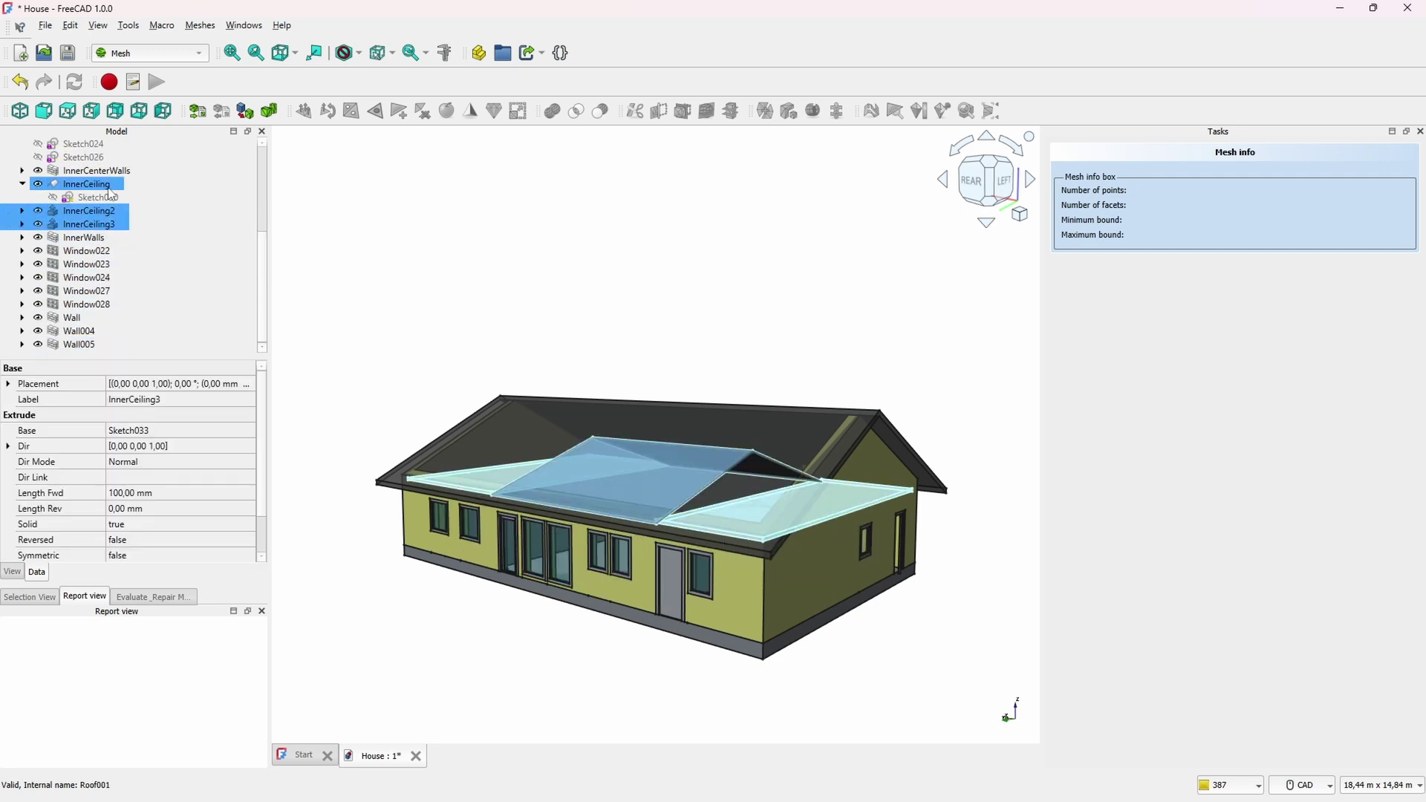
{"action": "left_click", "coordinate": [104, 185], "text": "shift"}
{"action": "scroll", "coordinate": [221, 280], "scroll_direction": "up", "scroll_amount": 2}
{"action": "left_click", "coordinate": [81, 171], "text": "shift"}
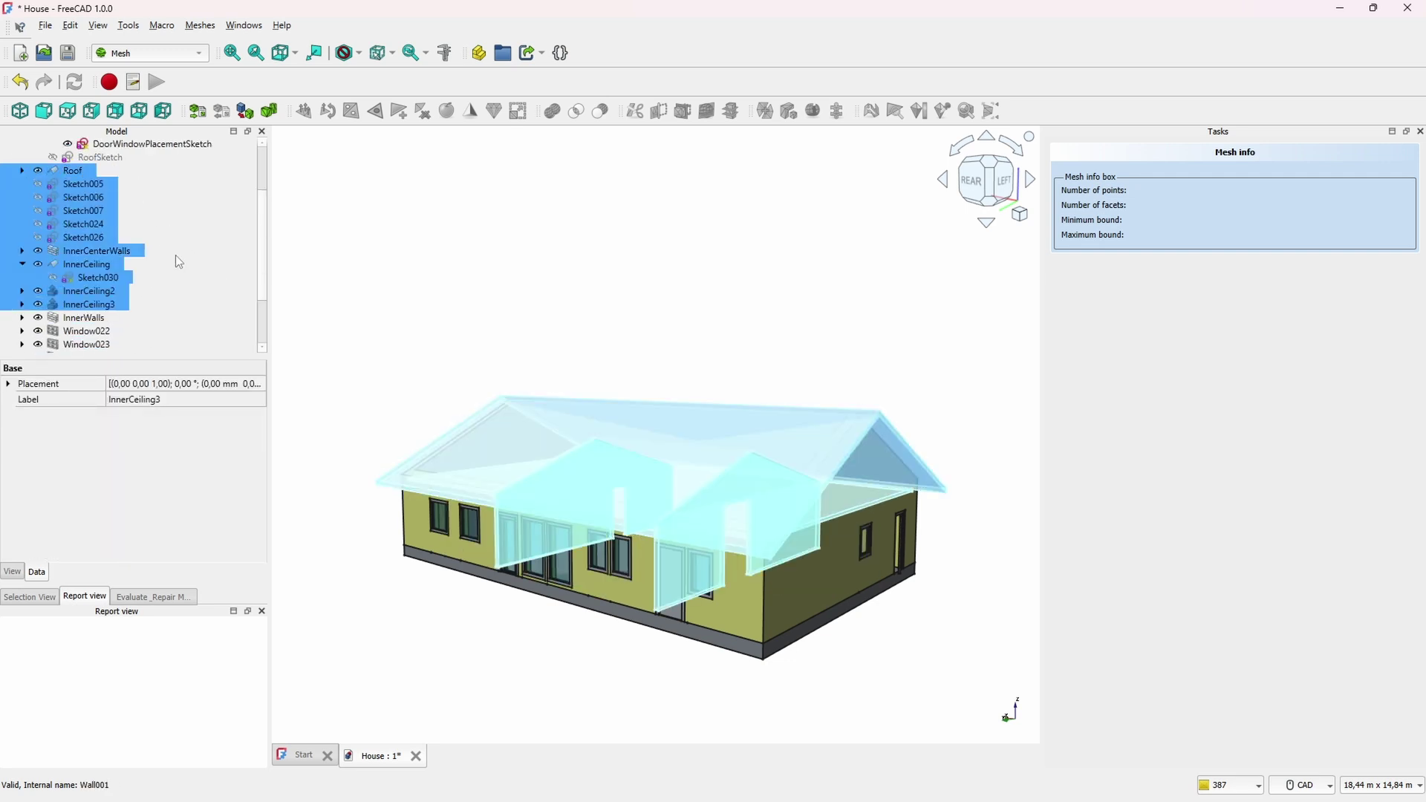
{"action": "scroll", "coordinate": [175, 255], "scroll_direction": "up", "scroll_amount": 2}
{"action": "left_click", "coordinate": [102, 184], "text": "shift"}
{"action": "left_click", "coordinate": [102, 184]}
{"action": "key", "text": "ctrl+z"}
{"action": "scroll", "coordinate": [154, 272], "scroll_direction": "down", "scroll_amount": 2}
{"action": "scroll", "coordinate": [154, 273], "scroll_direction": "down", "scroll_amount": 2}
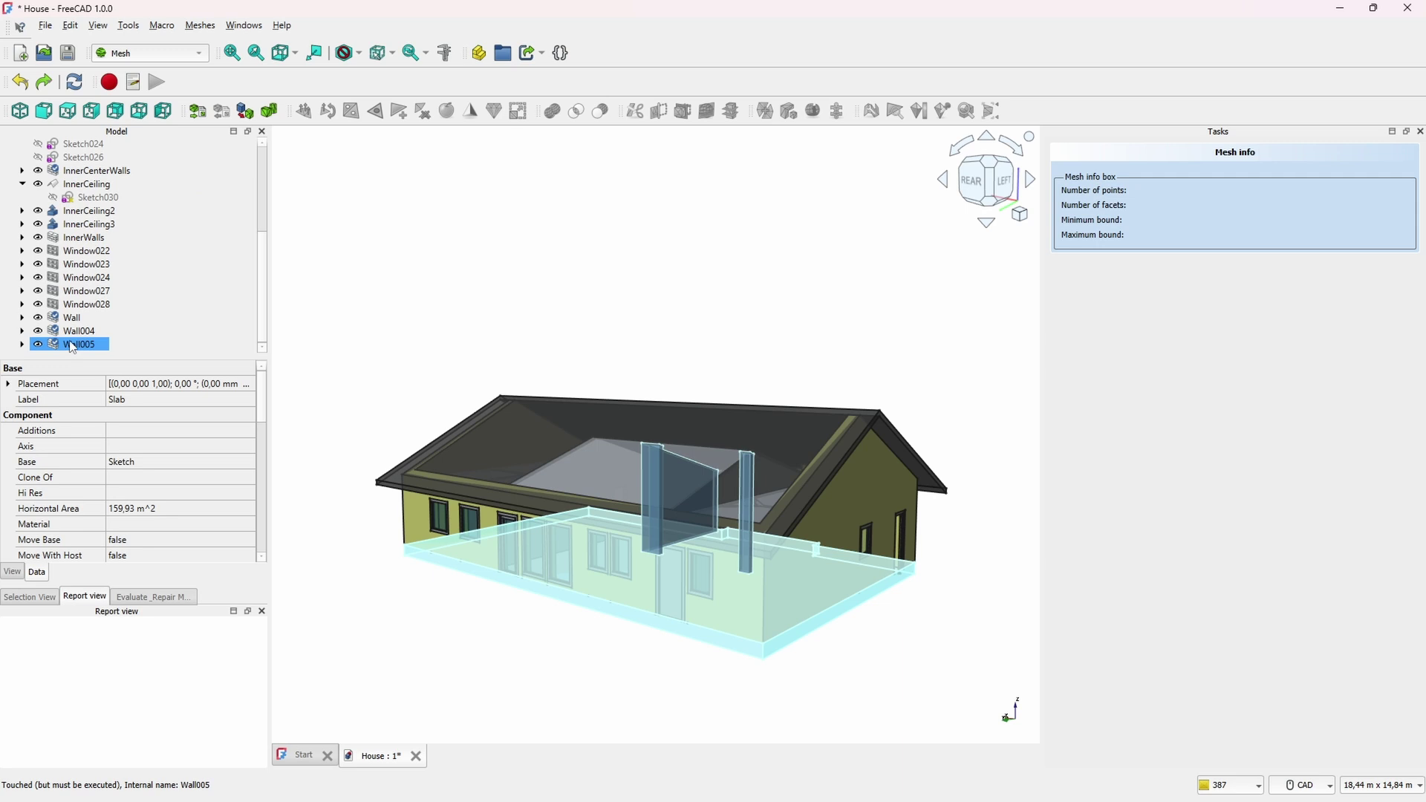
Select Wall005, Wall004, Wall, InnerCeiling3, InnerCeiling2 and InnerCenterWalls together
{"action": "left_click", "coordinate": [72, 344]}
{"action": "left_click", "coordinate": [72, 333], "text": "ctrl"}
{"action": "left_click", "coordinate": [73, 320], "text": "ctrl"}
{"action": "left_click", "coordinate": [117, 224], "text": "ctrl"}
{"action": "left_click", "coordinate": [113, 211], "text": "ctrl"}
{"action": "key", "text": "ctrl+z"}
{"action": "key", "text": "ctrl+z"}
{"action": "key", "text": "ctrl+z"}
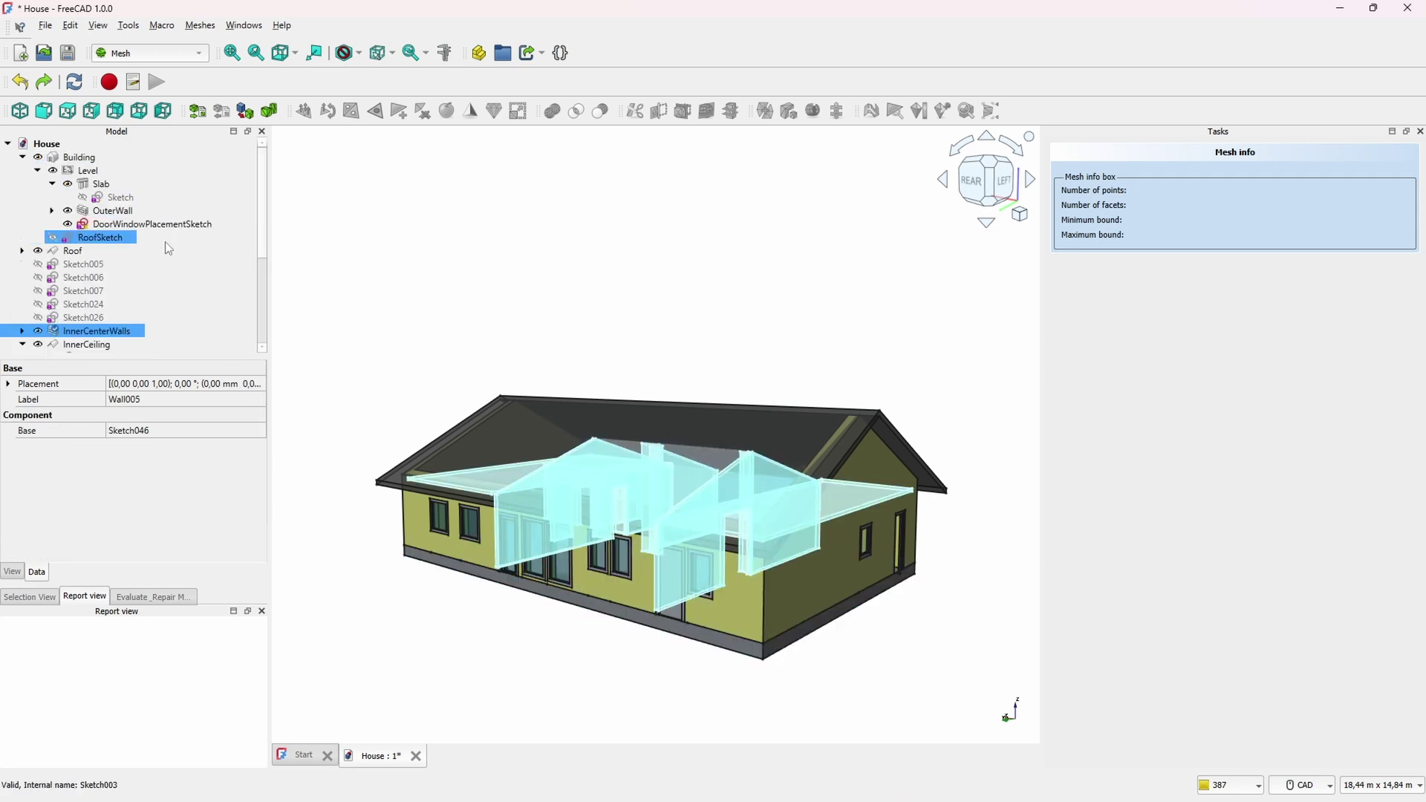
Add the Roof, Slab, OuterWall, InnerWalls and InnerCeiling to the selection
{"action": "scroll", "coordinate": [223, 245], "scroll_direction": "down", "scroll_amount": 4}
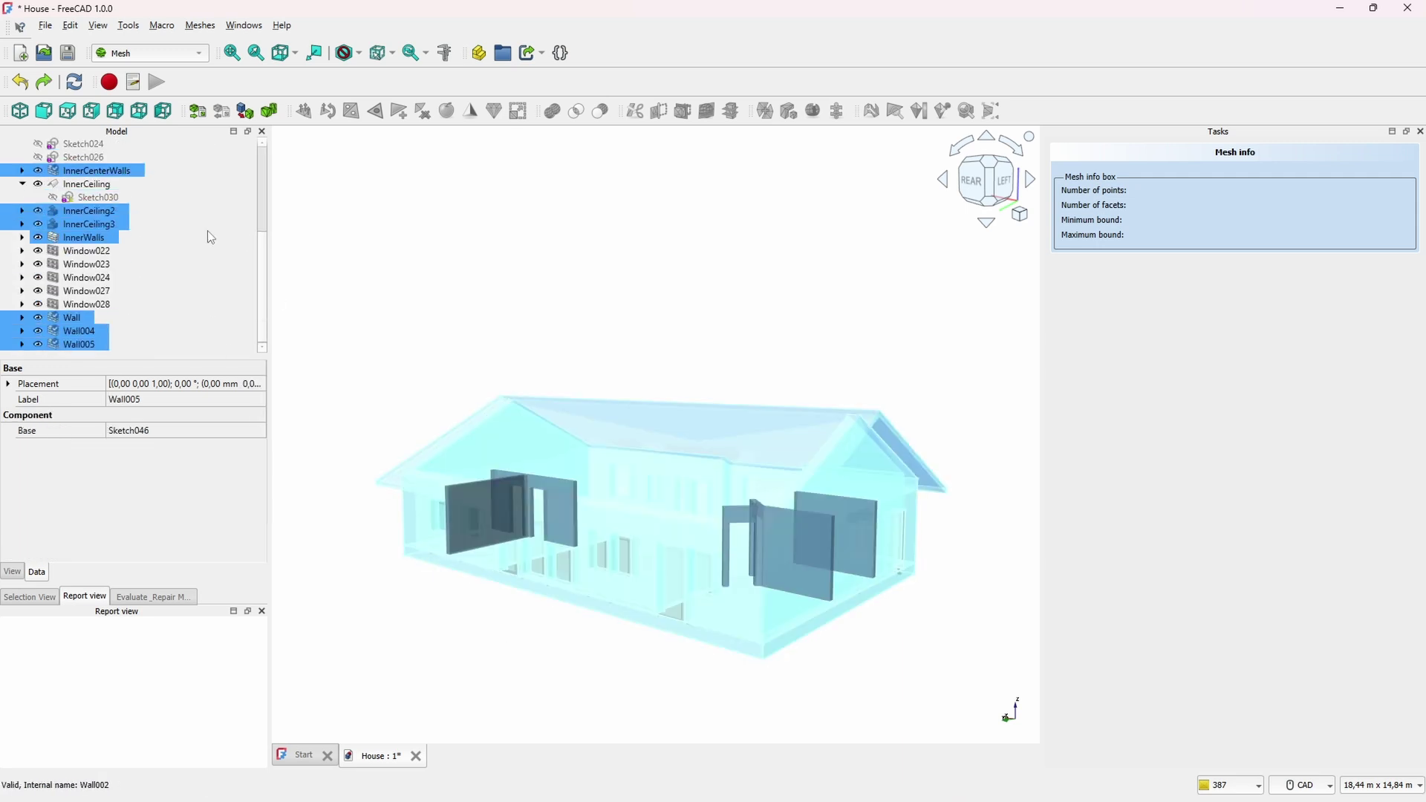
{"action": "middle_click_drag", "start_coordinate": [698, 623], "coordinate": [644, 620]}
{"action": "scroll", "coordinate": [642, 612], "scroll_direction": "up", "scroll_amount": 4}
{"action": "mouse_move", "coordinate": [642, 612]}
{"action": "middle_mouse_down"}
{"action": "mouse_move", "coordinate": [662, 649]}
{"action": "mouse_move", "coordinate": [665, 557]}
{"action": "mouse_move", "coordinate": [726, 572]}
{"action": "mouse_move", "coordinate": [644, 600]}
{"action": "middle_mouse_up"}
{"action": "left_click", "coordinate": [81, 239], "text": "ctrl"}
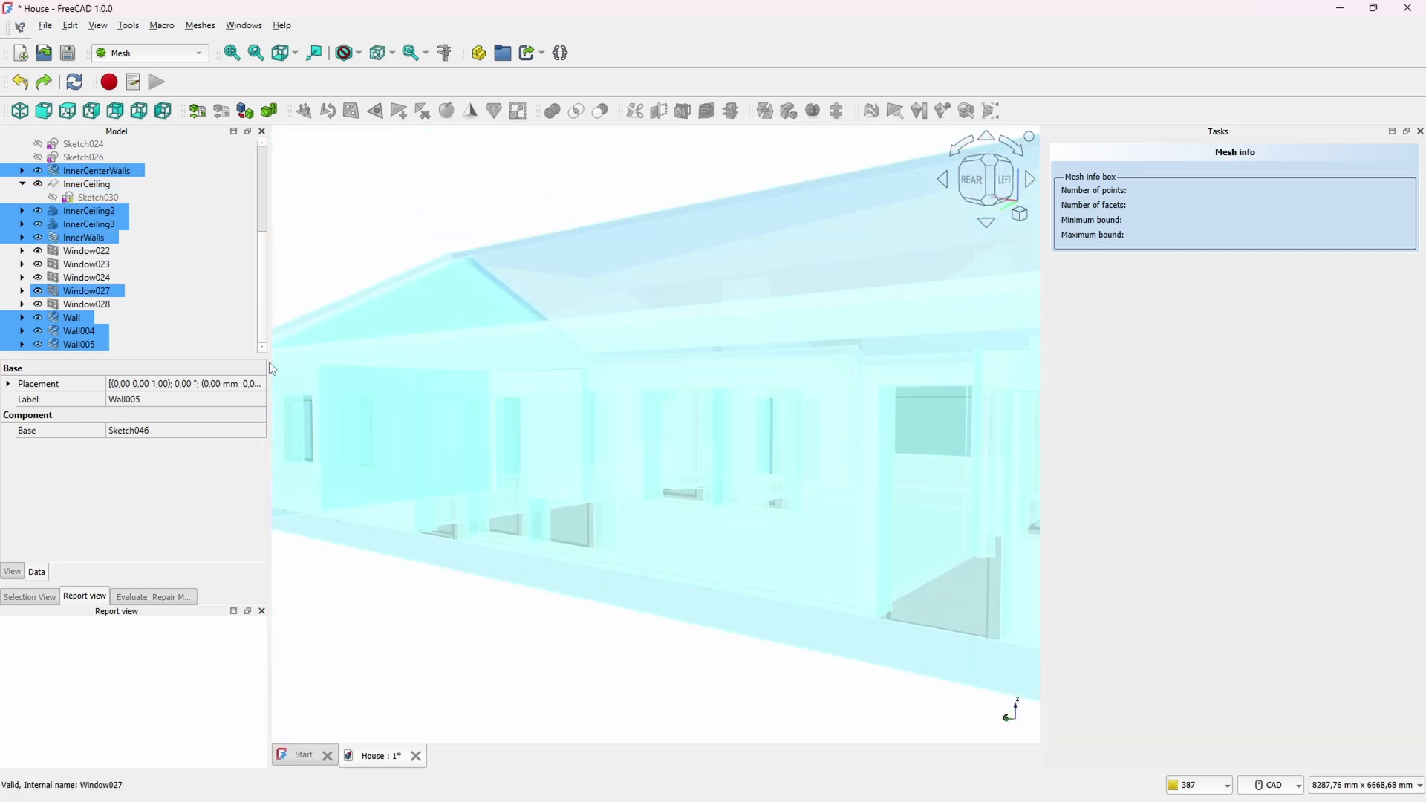
{"action": "left_click", "coordinate": [86, 184], "text": "ctrl"}
{"action": "scroll", "coordinate": [496, 709], "scroll_direction": "down", "scroll_amount": 3}
{"action": "left_click_drag", "start_coordinate": [262, 260], "coordinate": [240, 95]}
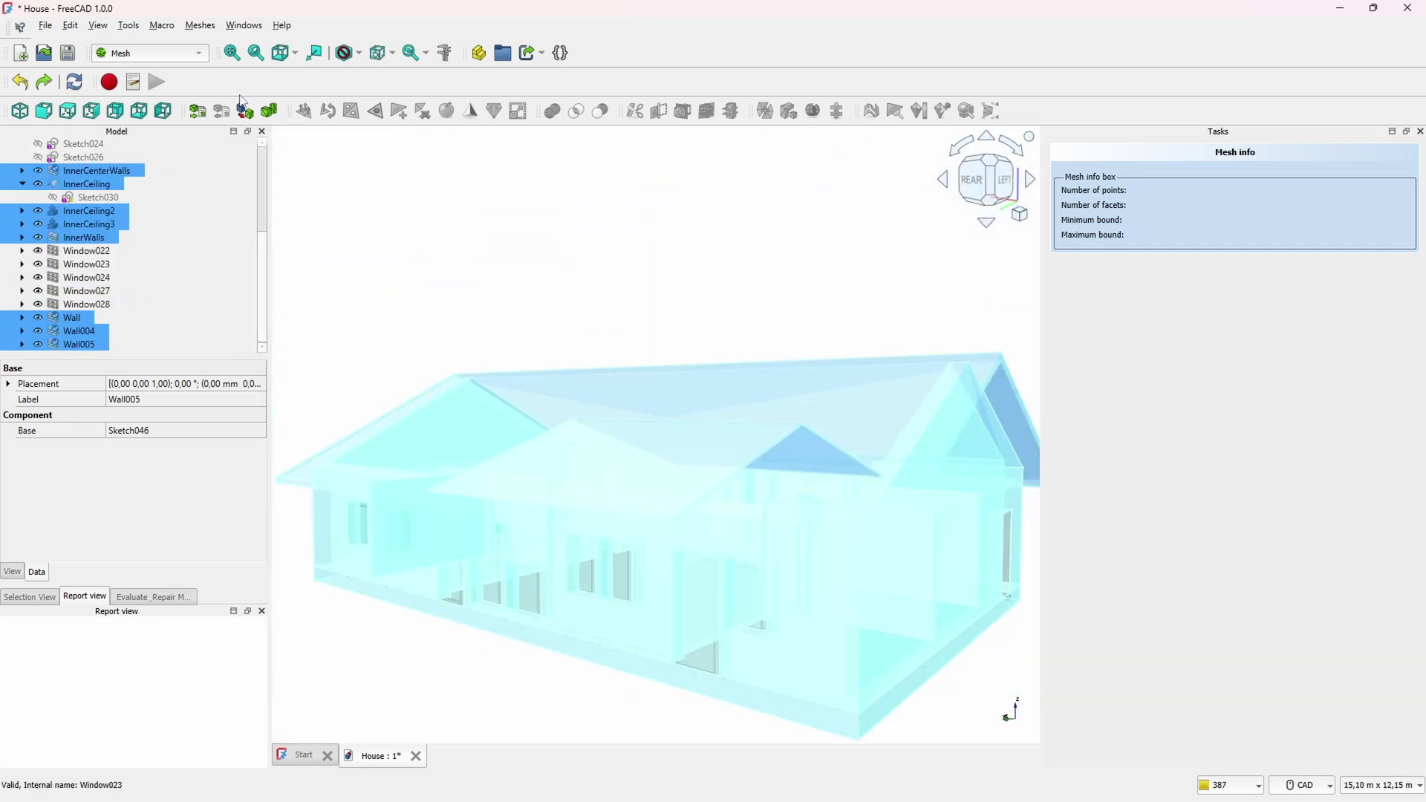
Create meshes from the selected house parts with Netgen and adjusted fineness settings, and select all the resulting meshes
{"action": "left_click", "coordinate": [244, 111]}
{"action": "left_click", "coordinate": [1159, 236]}
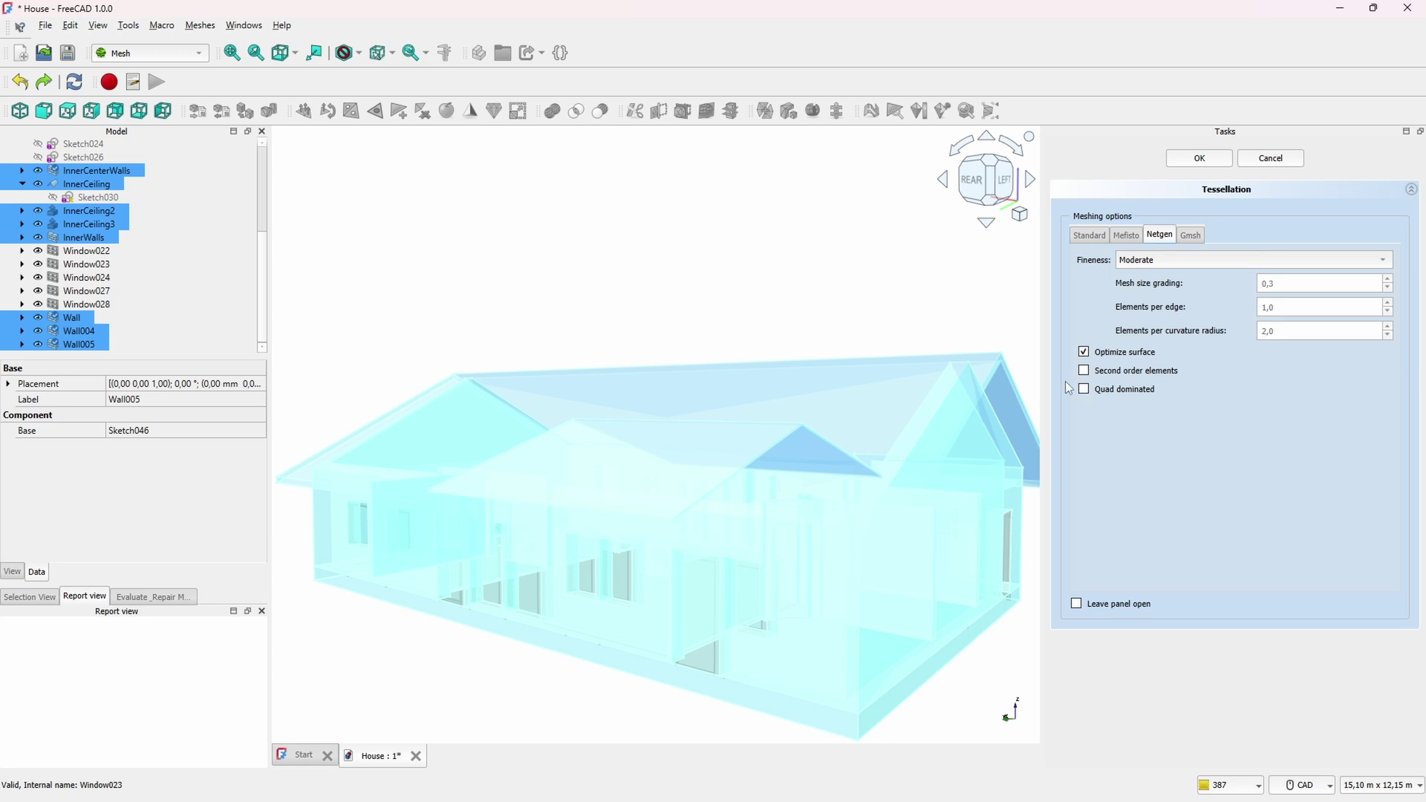
{"action": "left_click", "coordinate": [1268, 260]}
{"action": "left_click", "coordinate": [1237, 226]}
{"action": "left_click", "coordinate": [1213, 263]}
{"action": "left_click", "coordinate": [1218, 345]}
{"action": "left_click", "coordinate": [1298, 288]}
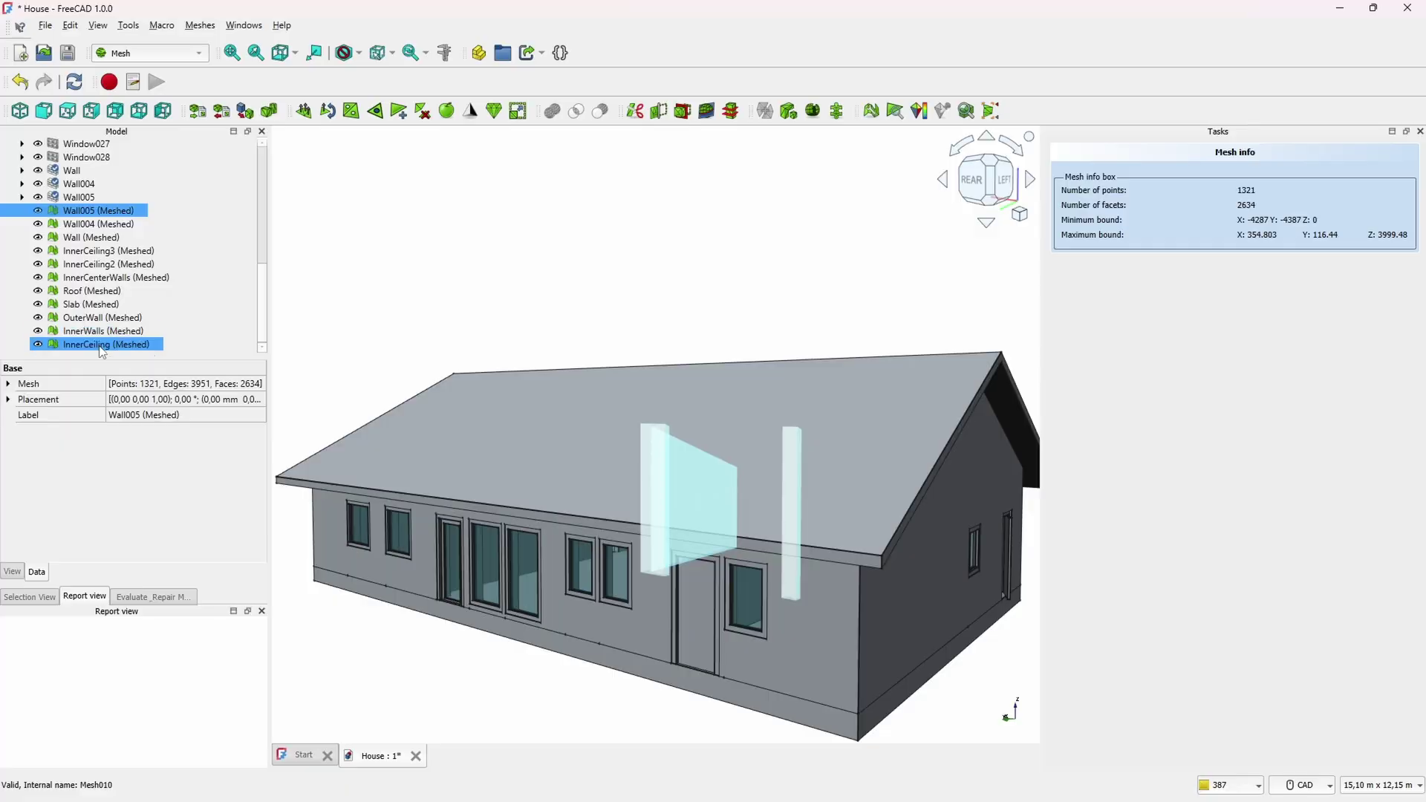
{"action": "left_click", "coordinate": [102, 346], "text": "shift"}
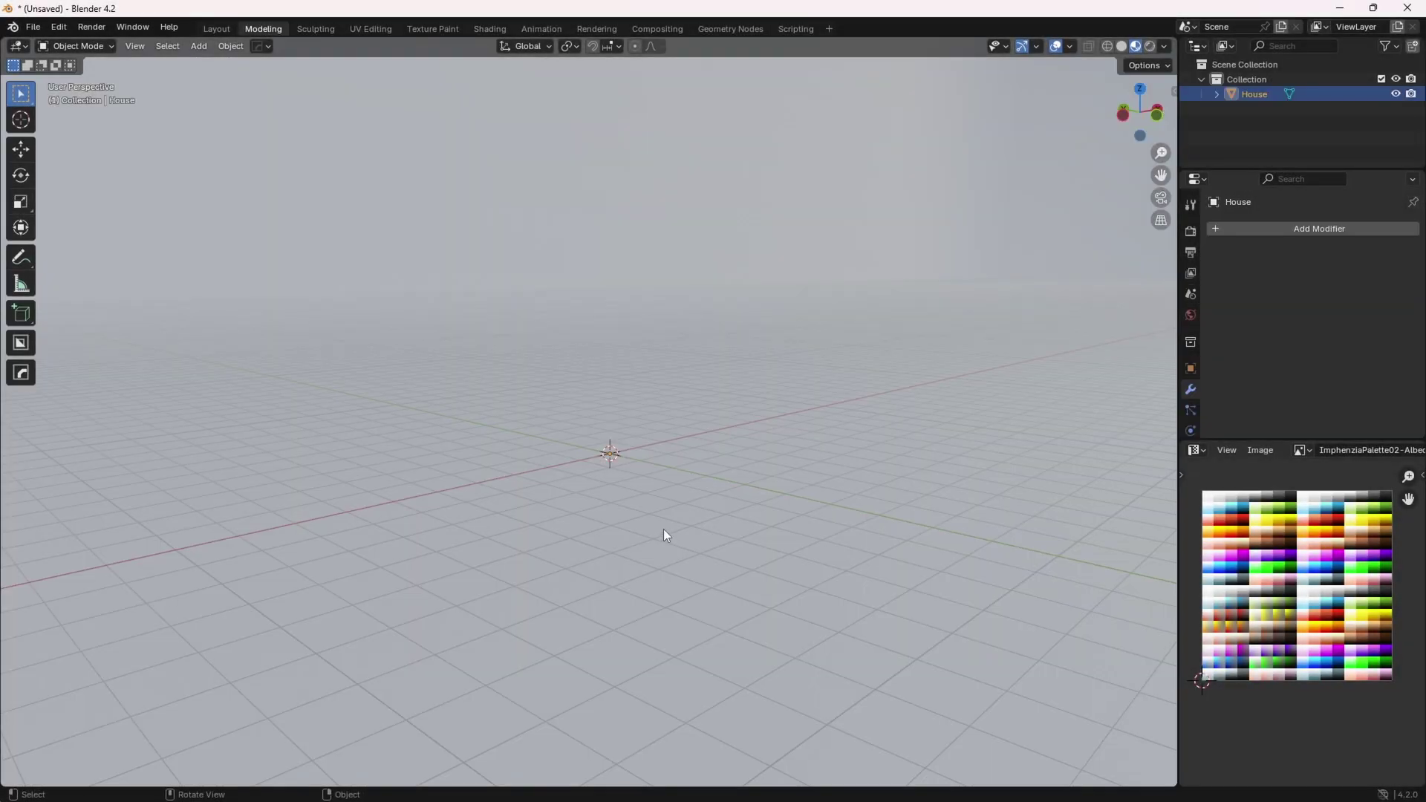
Scale the imported House object uniformly by 0.0001
{"action": "type", "text": "s0.0001"}
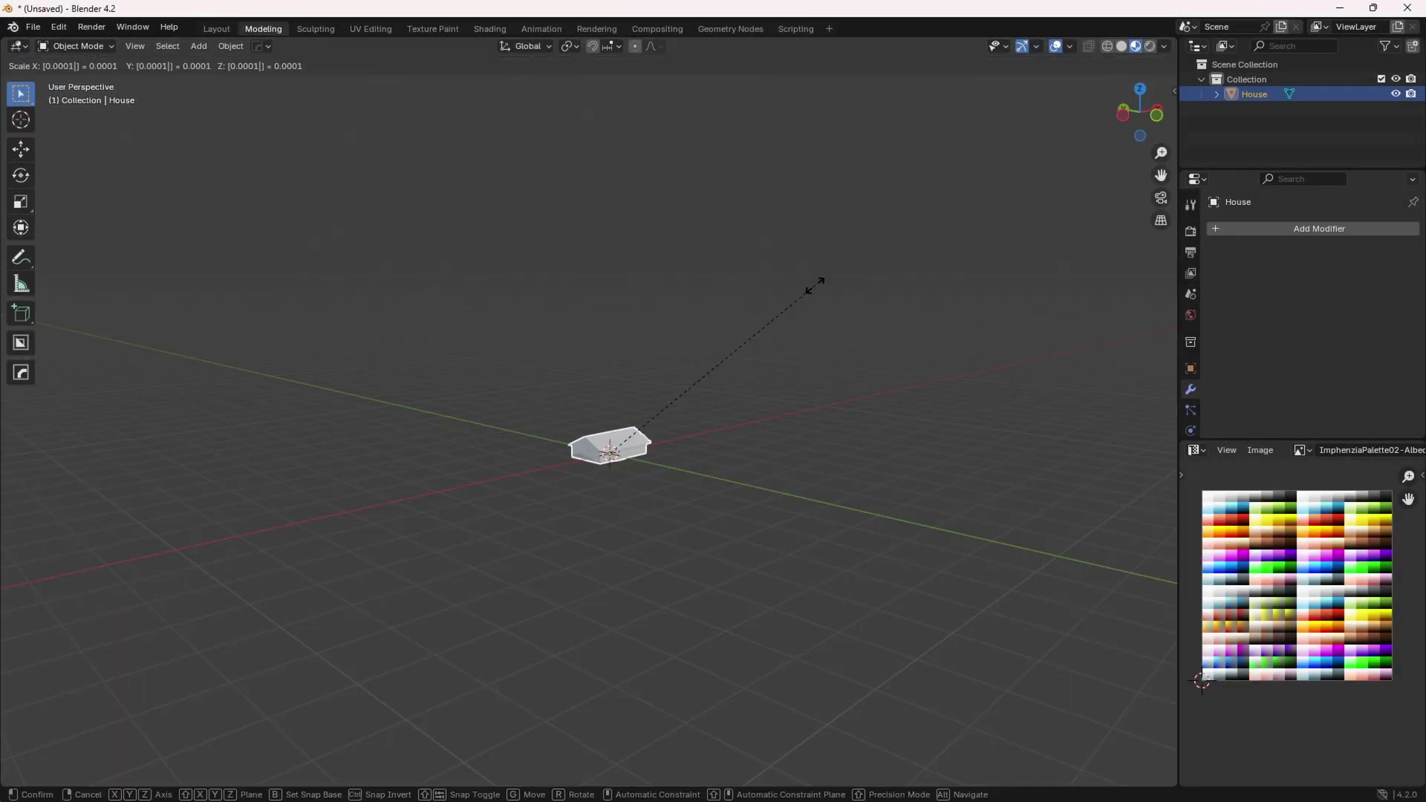
{"action": "key", "text": "Return"}
{"action": "key", "text": "KP_Decimal"}
{"action": "left_click", "coordinate": [230, 46]}
{"action": "left_click", "coordinate": [301, 413]}
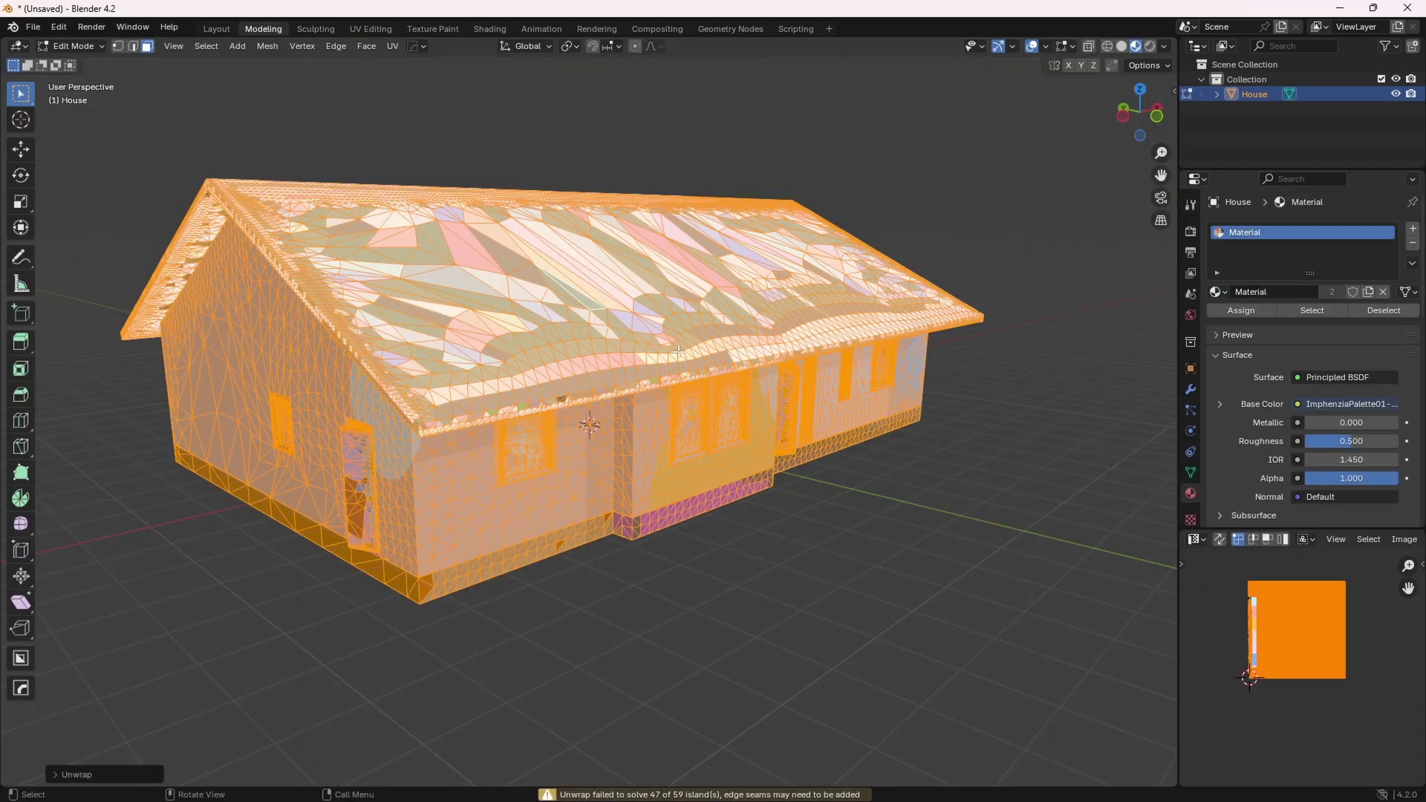
Select the linked roof faces, shrink their UVs and move them onto a dark grey swatch of the colour palette
{"action": "left_click", "coordinate": [830, 607]}
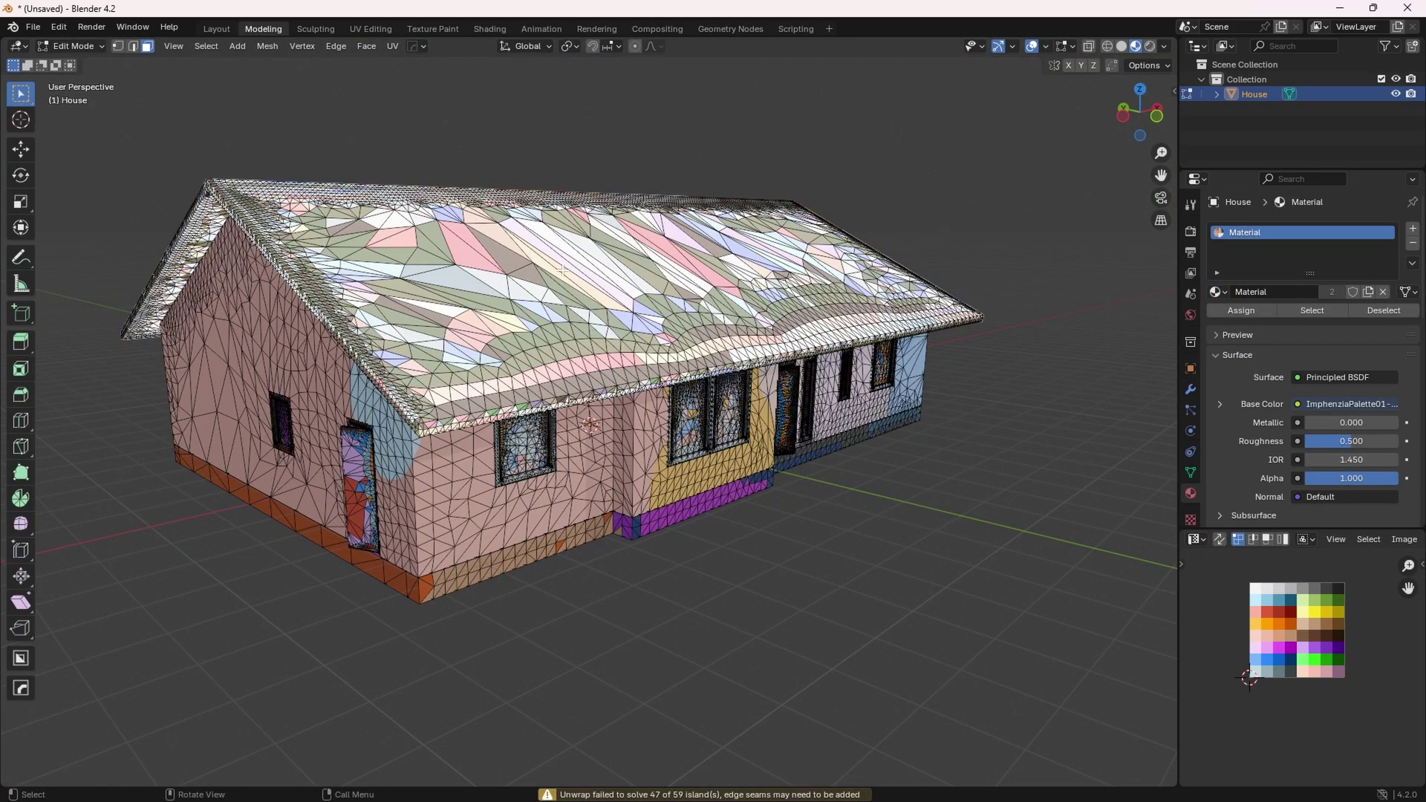
{"action": "key", "text": "Tab"}
{"action": "key", "text": "Tab"}
{"action": "key", "text": "l"}
{"action": "key", "text": "s"}
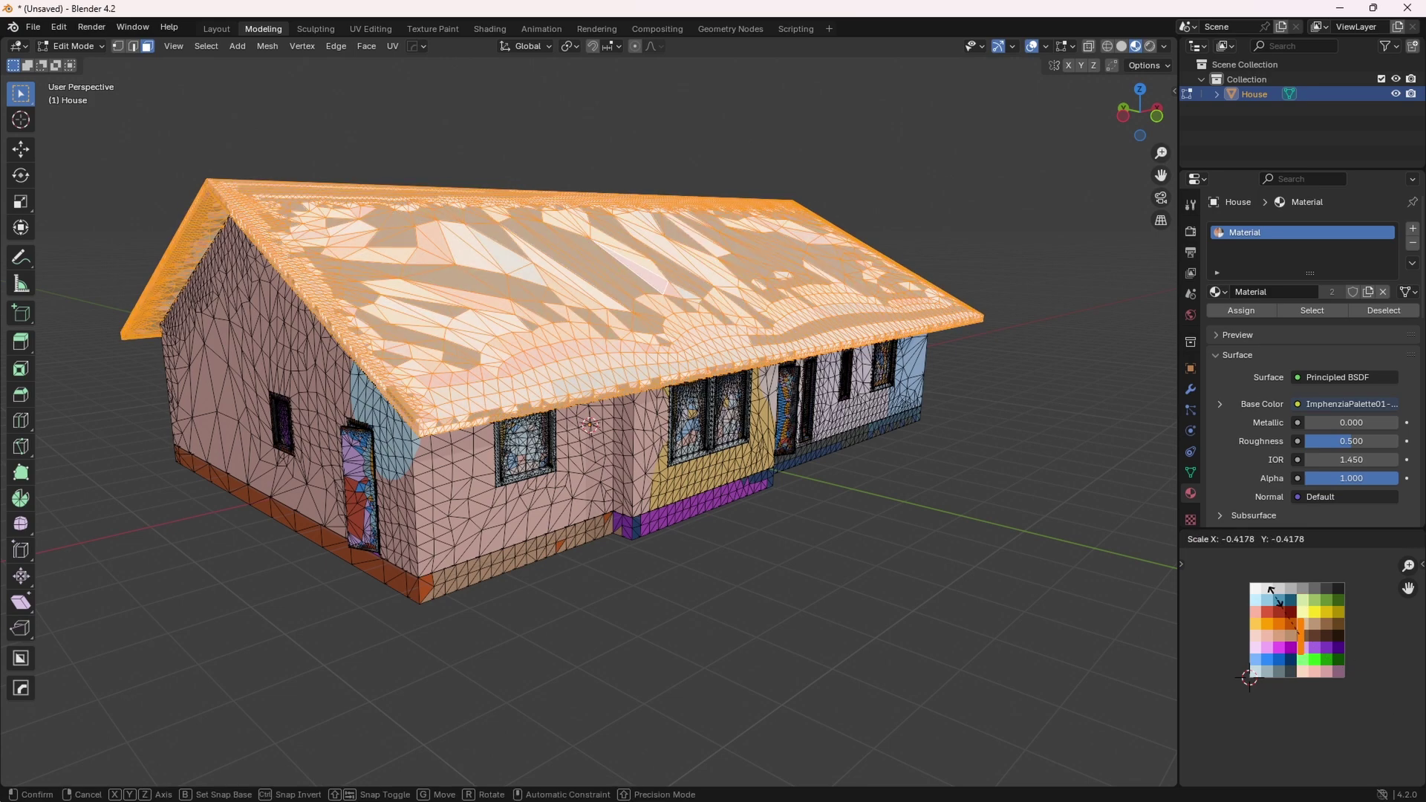
{"action": "left_click", "coordinate": [1300, 635]}
{"action": "key", "text": "g"}
{"action": "left_click", "coordinate": [1294, 673]}
{"action": "left_click", "coordinate": [921, 562]}
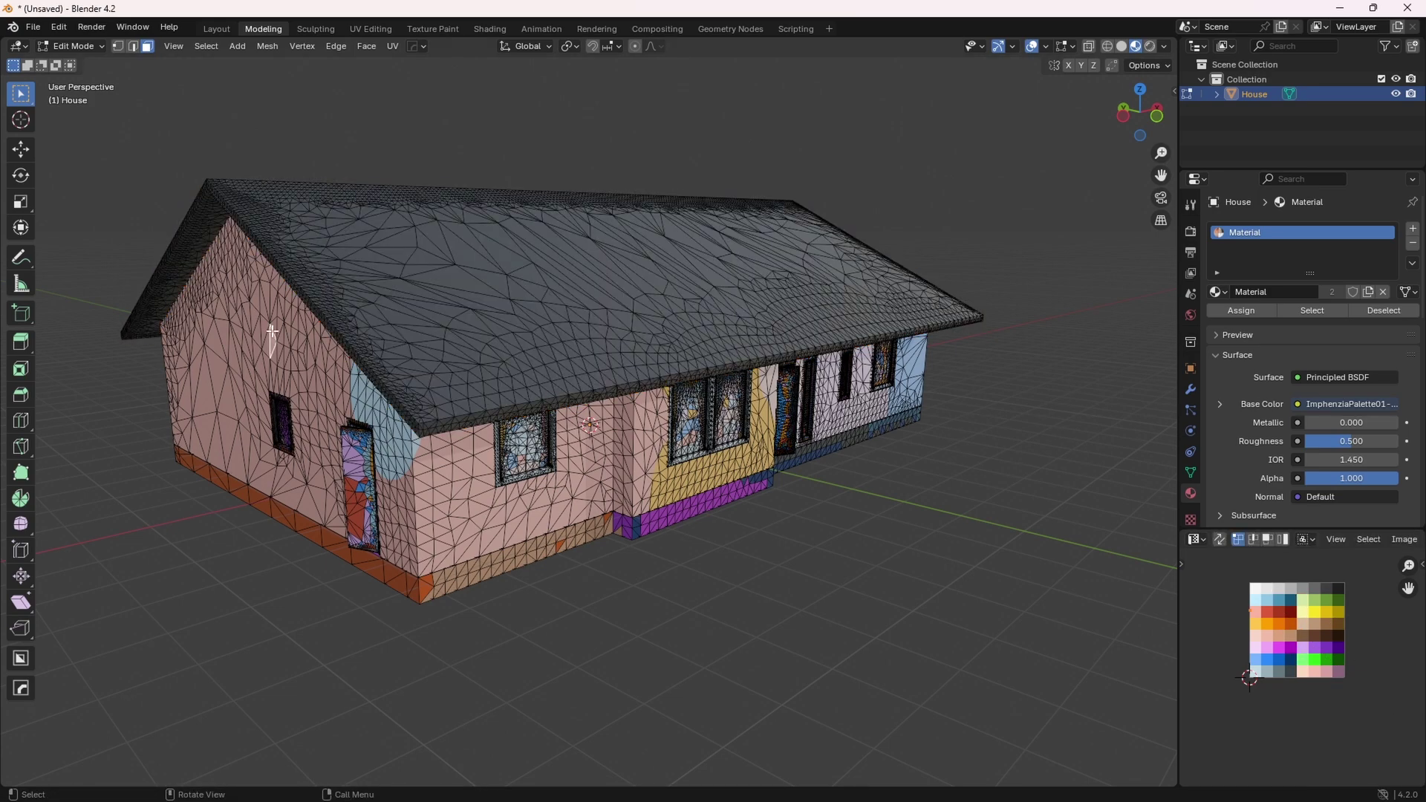
Select the linked outer wall faces, shrink their UVs and move them onto a yellow swatch of the palette
{"action": "key", "text": "l"}
{"action": "key", "text": "s"}
{"action": "left_click", "coordinate": [1323, 636]}
{"action": "key", "text": "g"}
{"action": "left_click", "coordinate": [1364, 638]}
{"action": "left_click", "coordinate": [933, 614]}
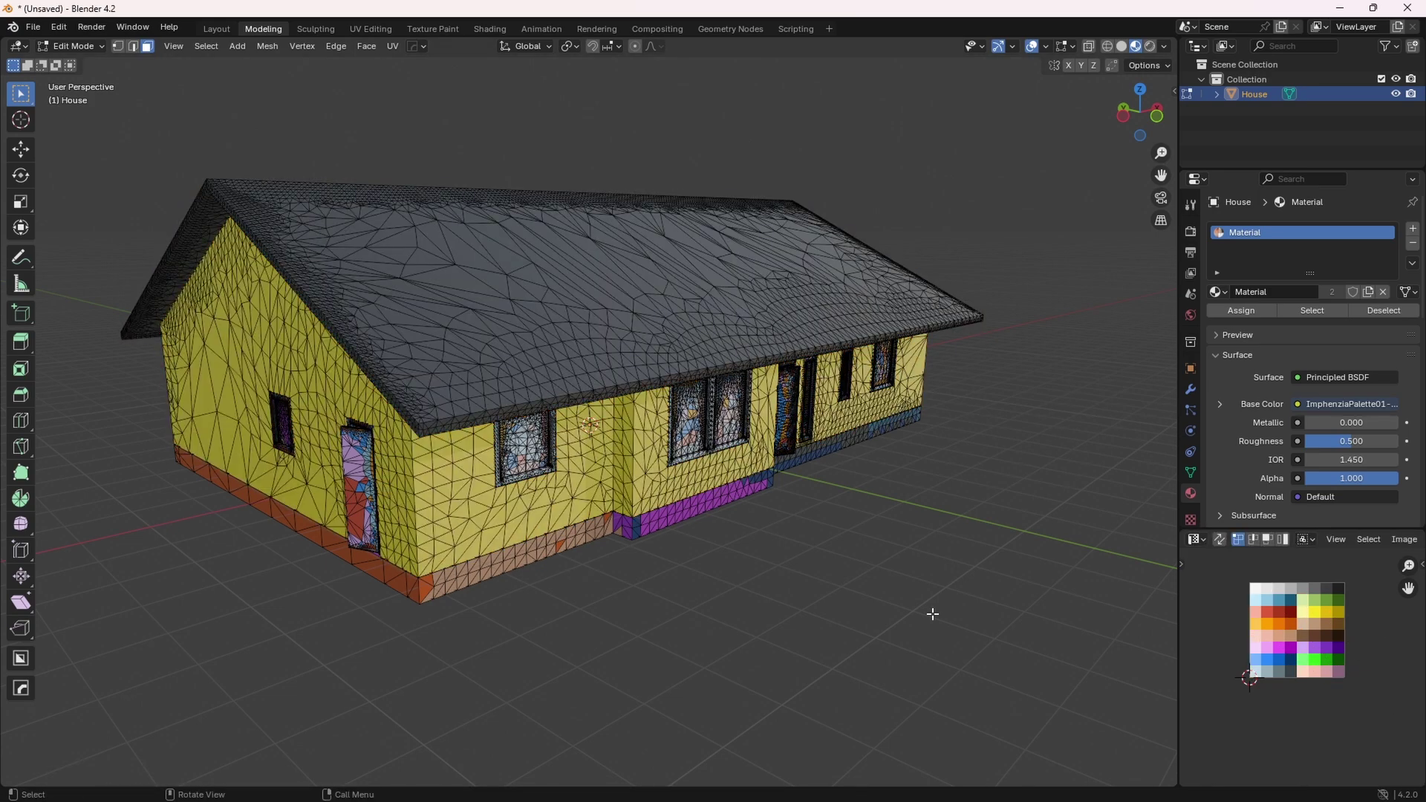
Select the linked faces of the window and door frames along the outer wall
{"action": "key", "text": "Tab"}
{"action": "key", "text": "Tab"}
{"action": "scroll", "coordinate": [590, 446], "scroll_direction": "up", "scroll_amount": 5}
{"action": "key", "text": "l"}
{"action": "key", "text": "l"}
{"action": "middle_click_drag", "start_coordinate": [520, 416], "coordinate": [750, 424]}
{"action": "key", "text": "l"}
{"action": "middle_click_drag", "start_coordinate": [446, 356], "coordinate": [632, 356]}
{"action": "key", "text": "l"}
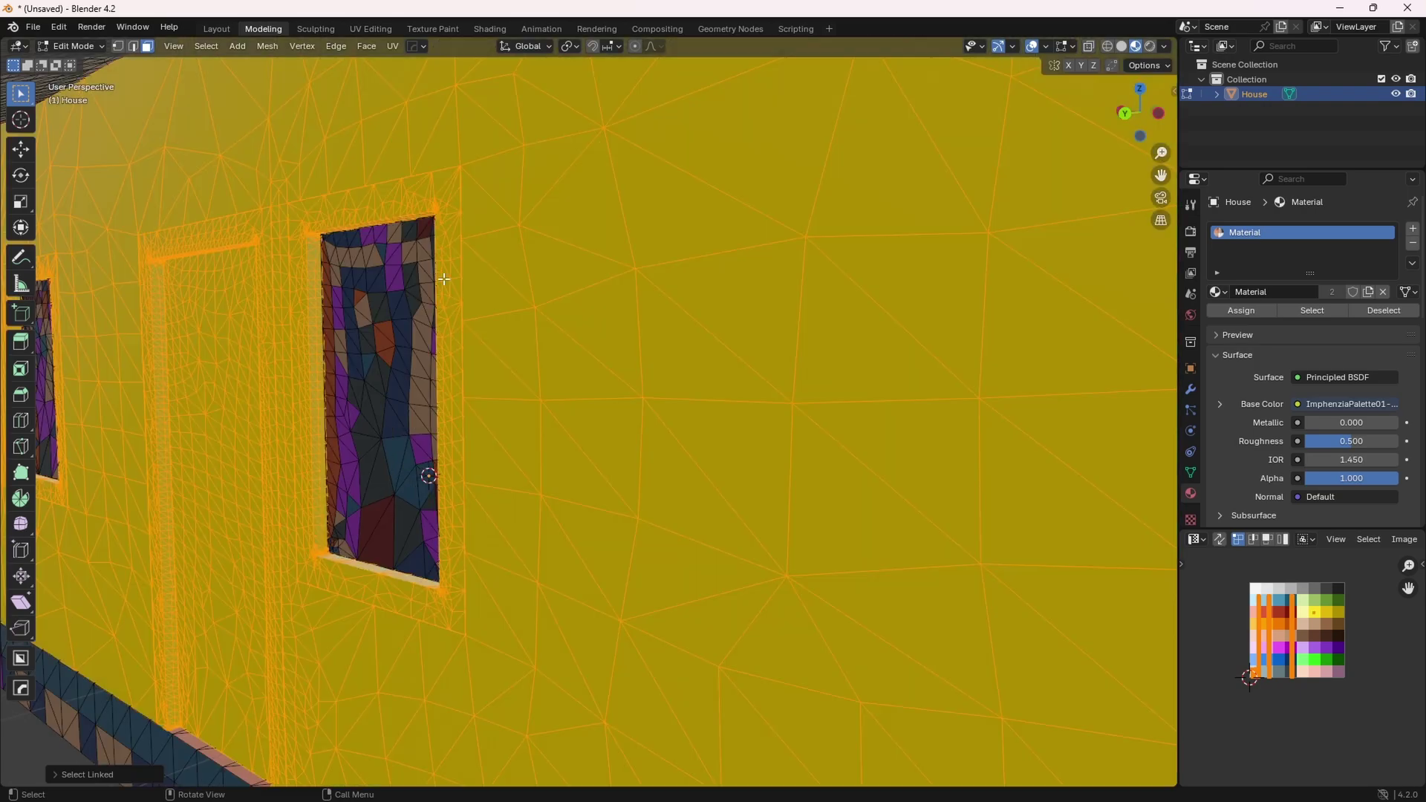
Try to add further linked window frame parts to the selection, undoing the unwanted picks
{"action": "key", "text": "ctrl+z"}
{"action": "key", "text": "l"}
{"action": "key", "text": "ctrl+z"}
{"action": "middle_click_drag", "start_coordinate": [439, 193], "coordinate": [679, 245]}
{"action": "key", "text": "l"}
{"action": "key", "text": "ctrl+z"}
{"action": "key", "text": "l"}
{"action": "key", "text": "ctrl+z"}
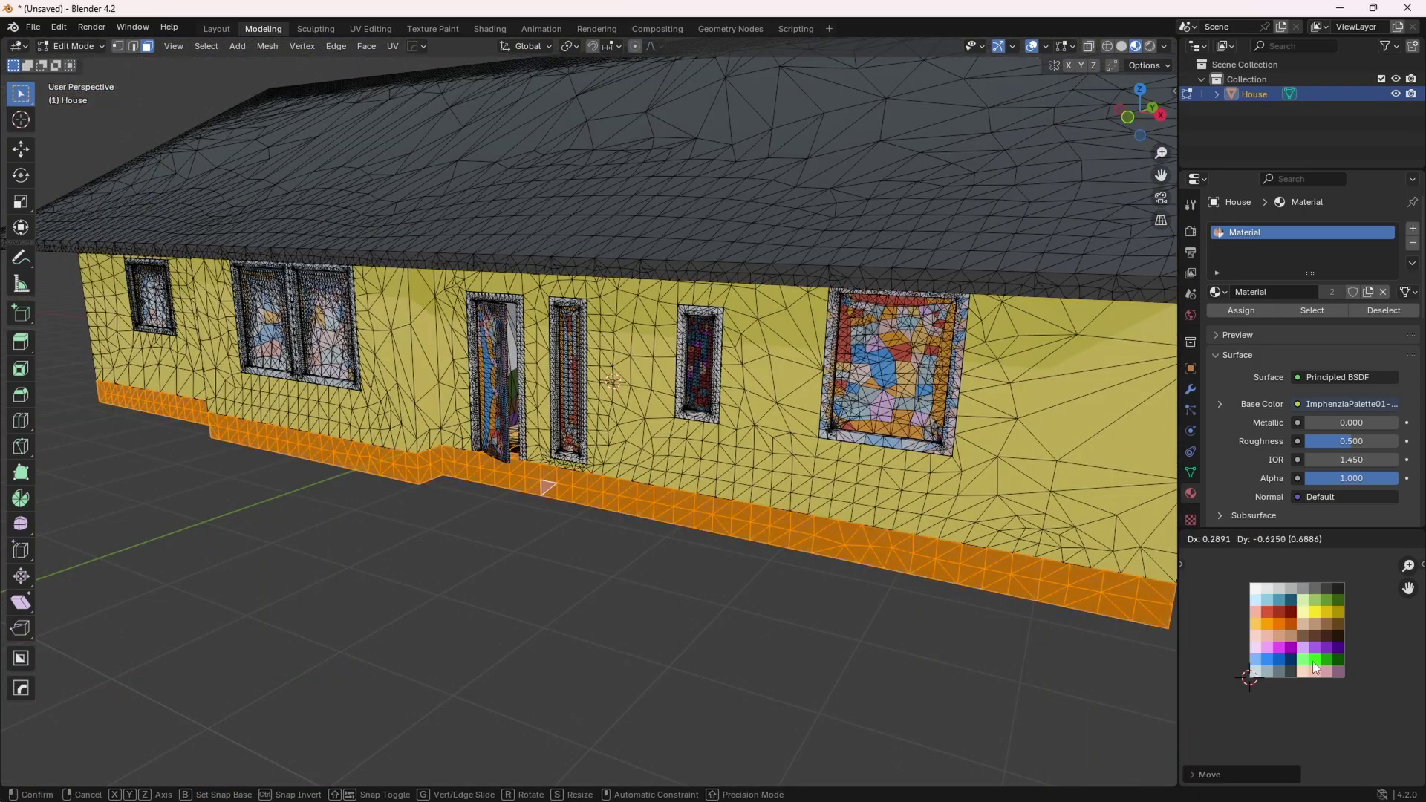
Move the UVs of the house's foundation slab on the colour palette
{"action": "left_click", "coordinate": [1306, 612]}
{"action": "key", "text": "g"}
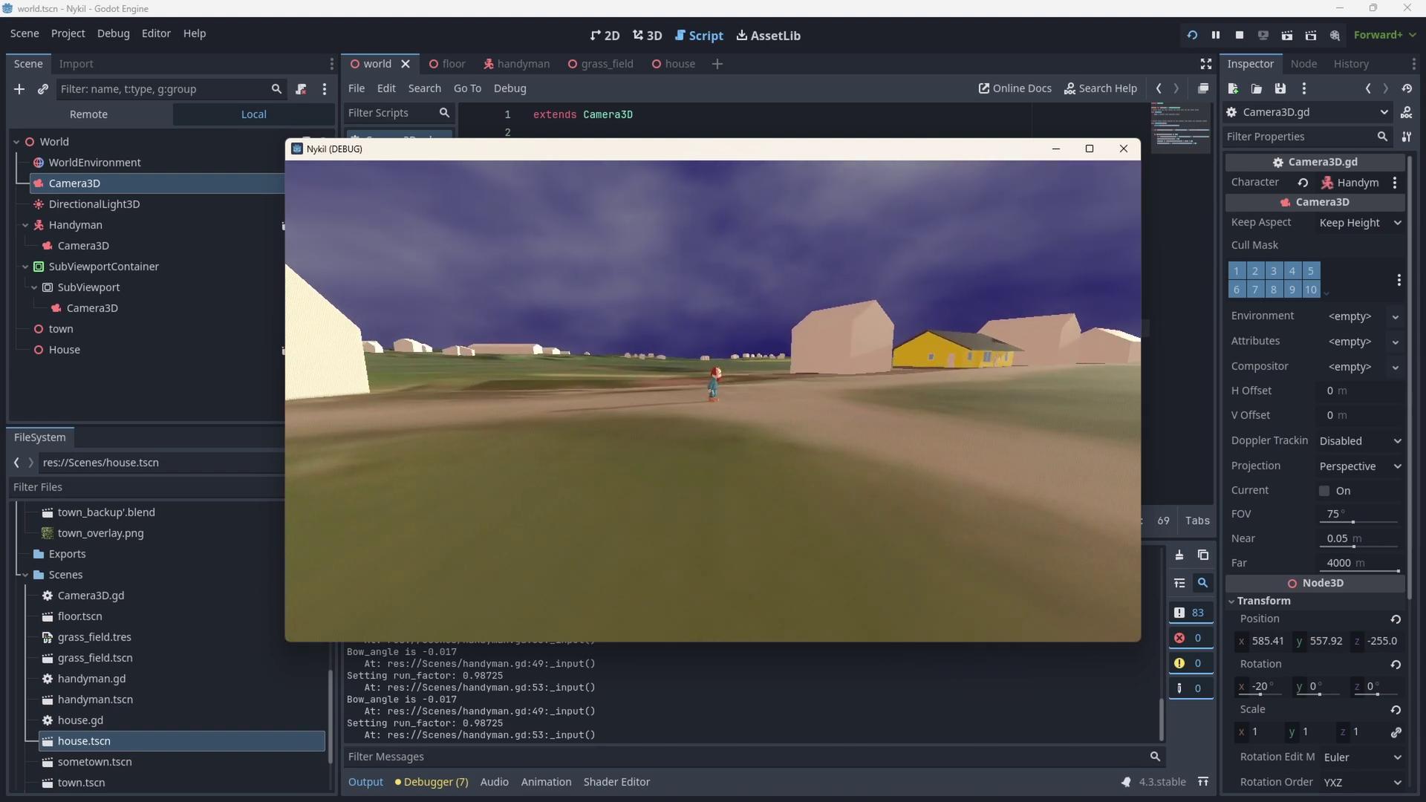
Walk the handyman character to and through the house in the running game and show the inset camera view
{"action": "key", "text": "w"}
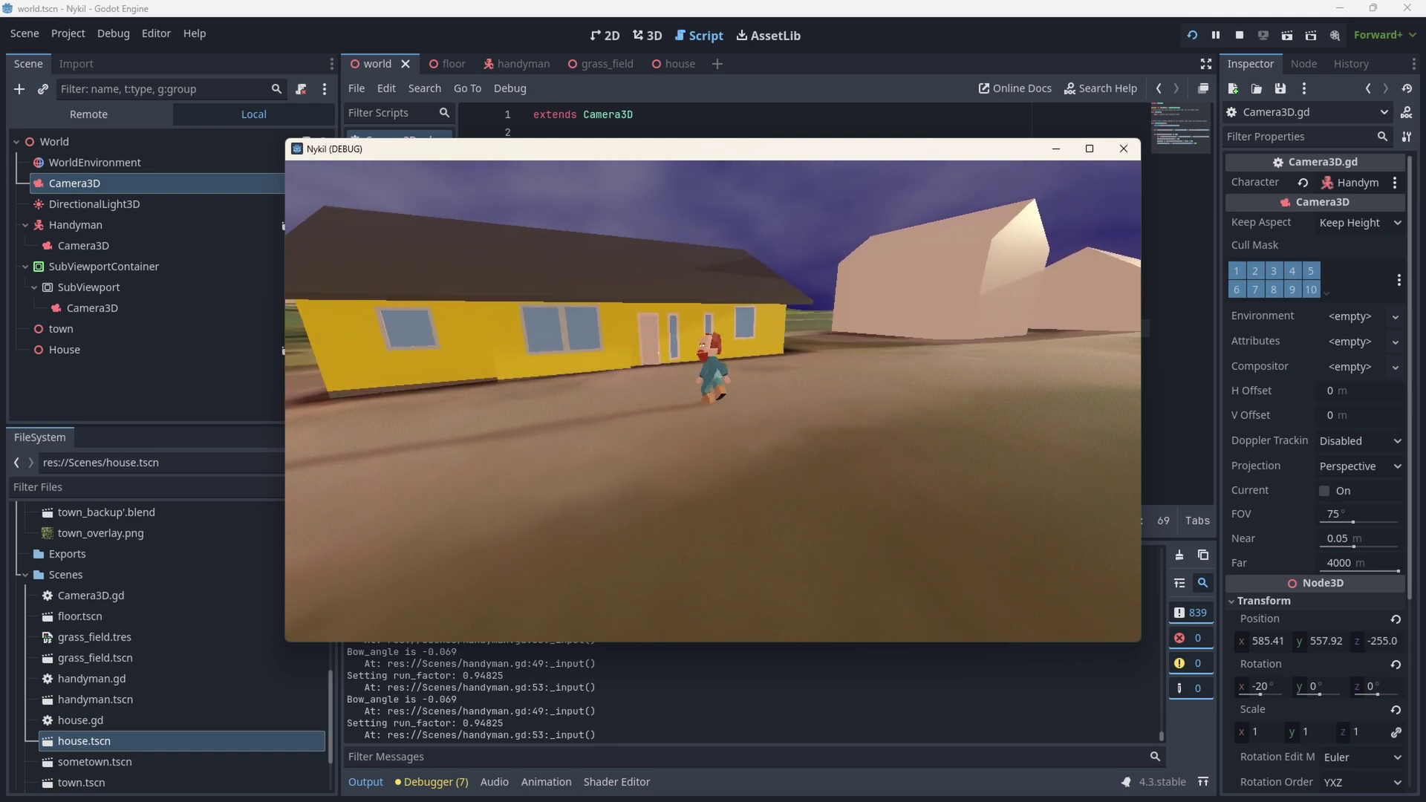
{"action": "key", "text": "w"}
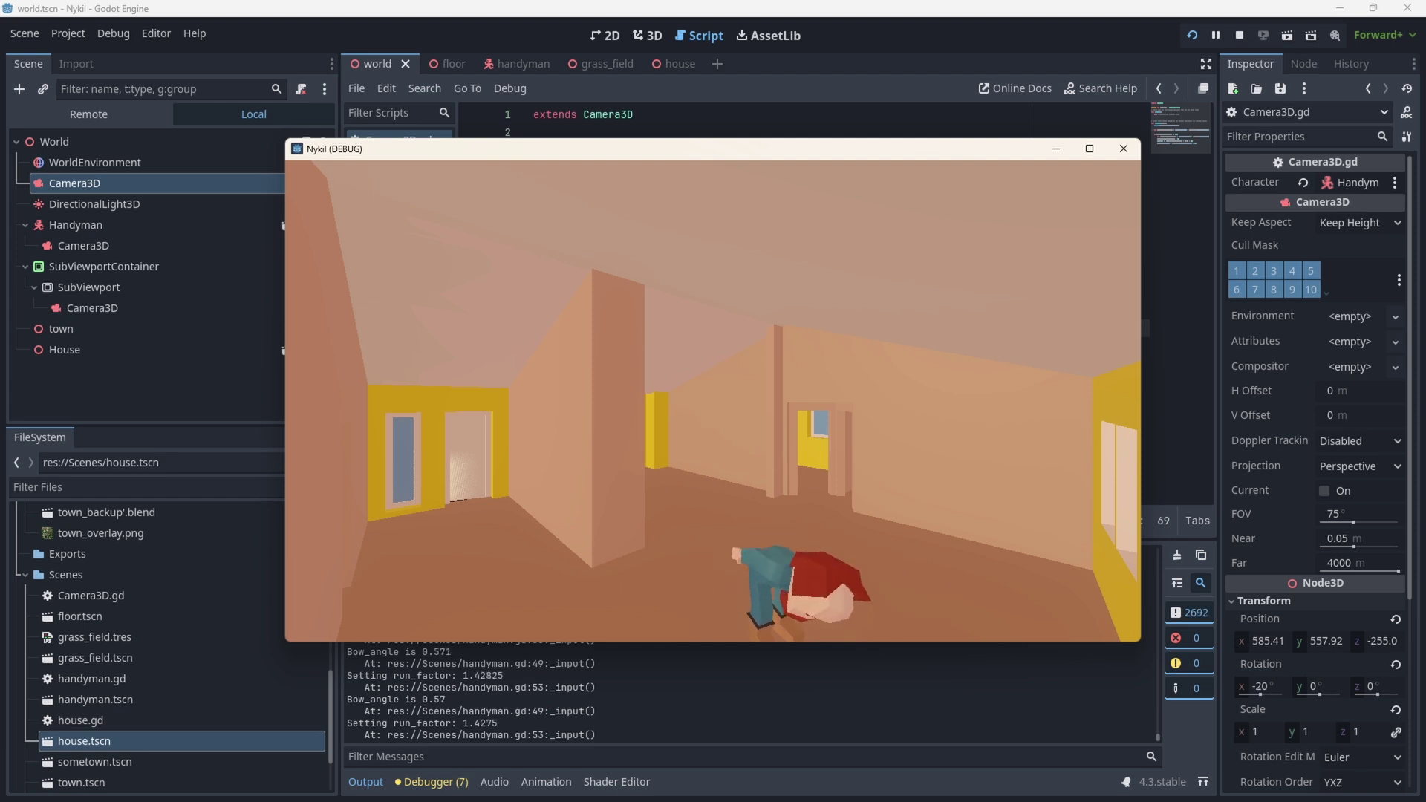
{"action": "key", "text": "c"}
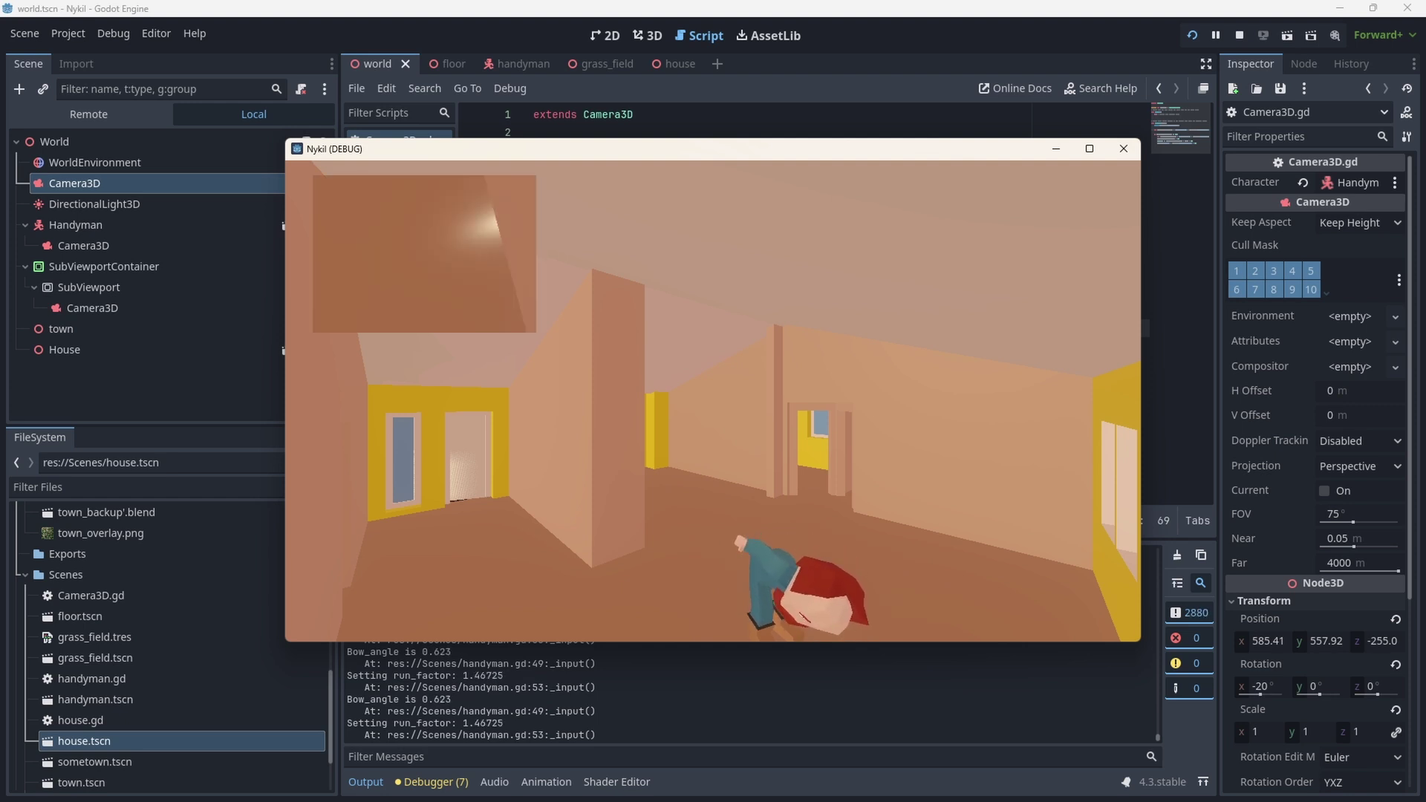